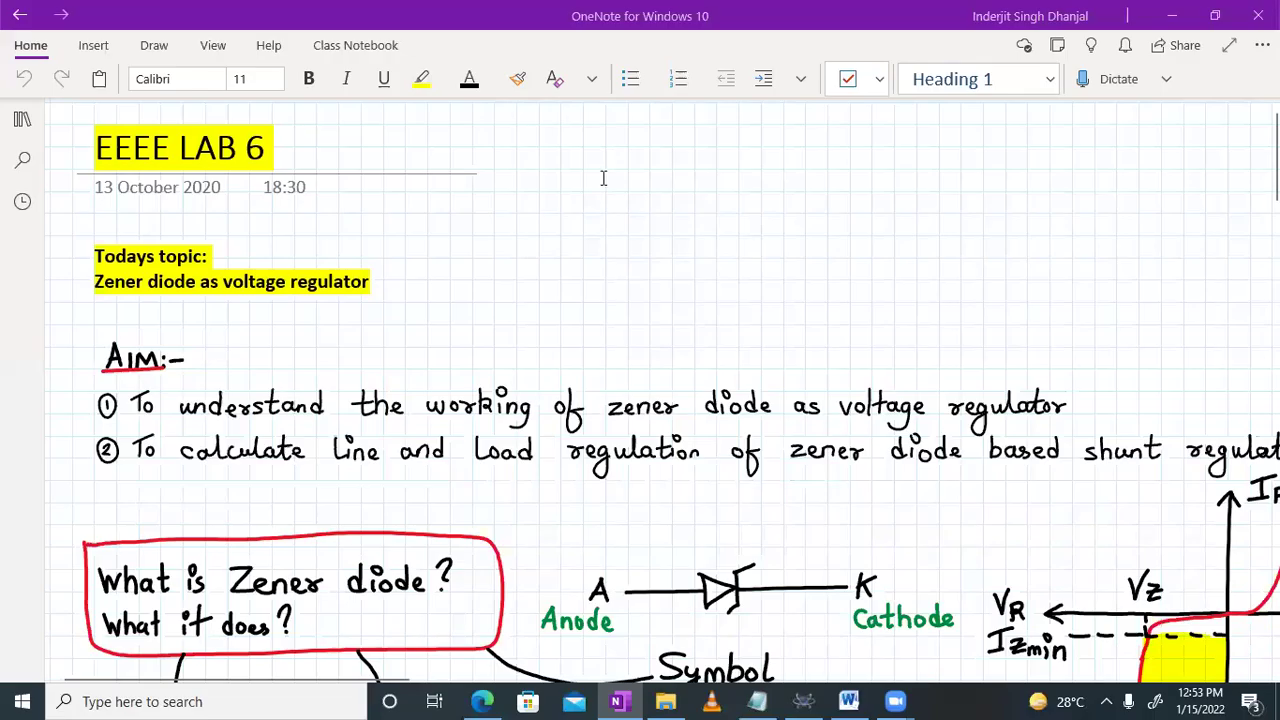
Step: Read the lab's aim and the notes on what a Zener diode is and does, including its symbol
scroll(522, 320, "down", 1)
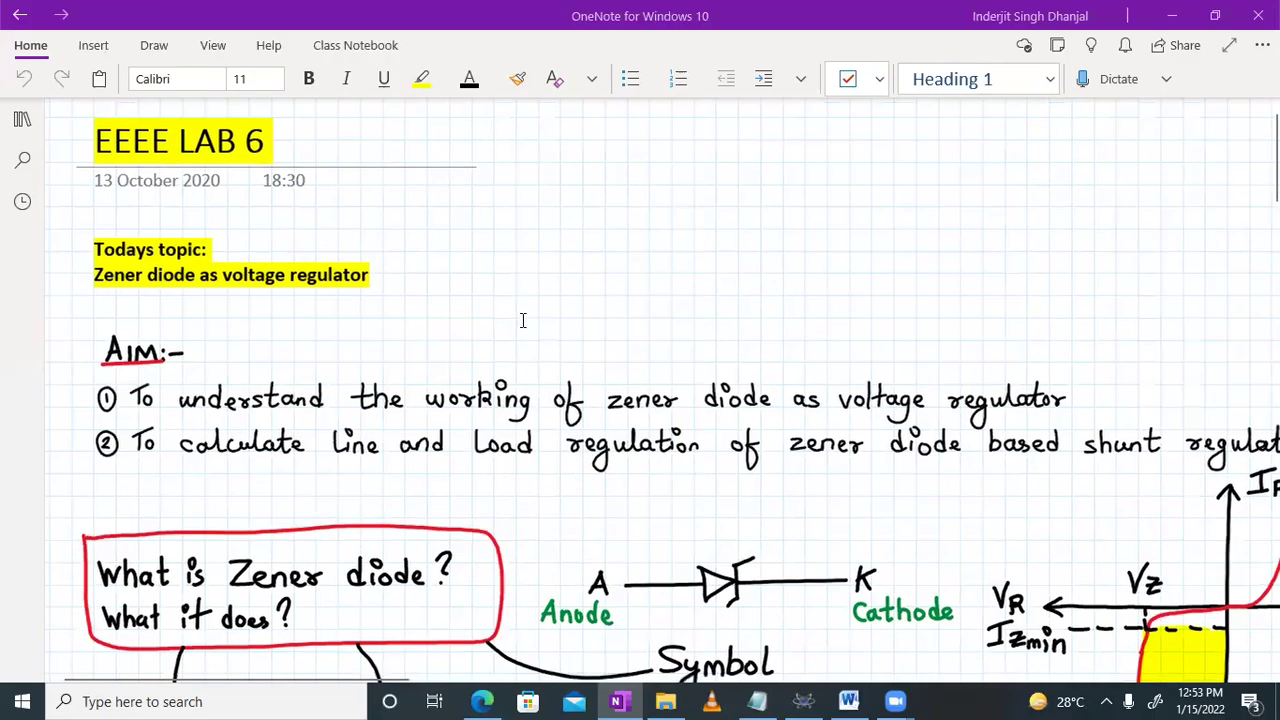
scroll(522, 320, "down", 1)
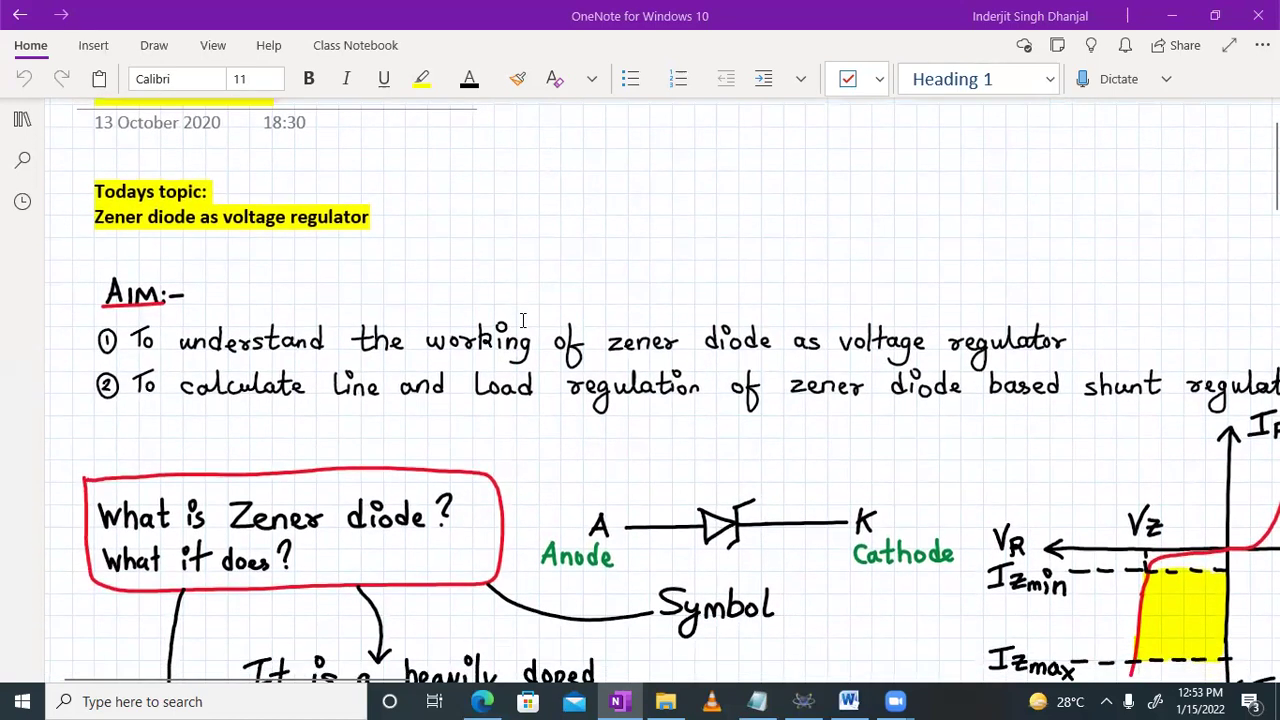
scroll(630, 371, "down", 2)
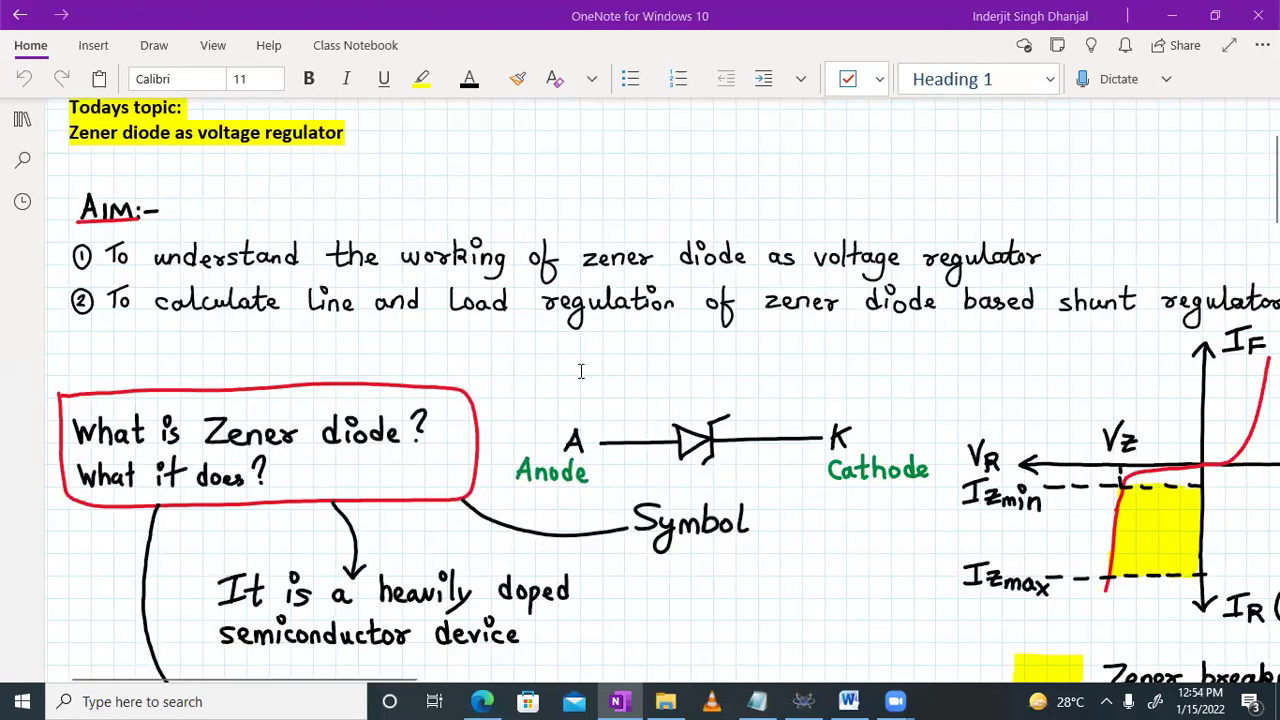
scroll(795, 356, "down", 2)
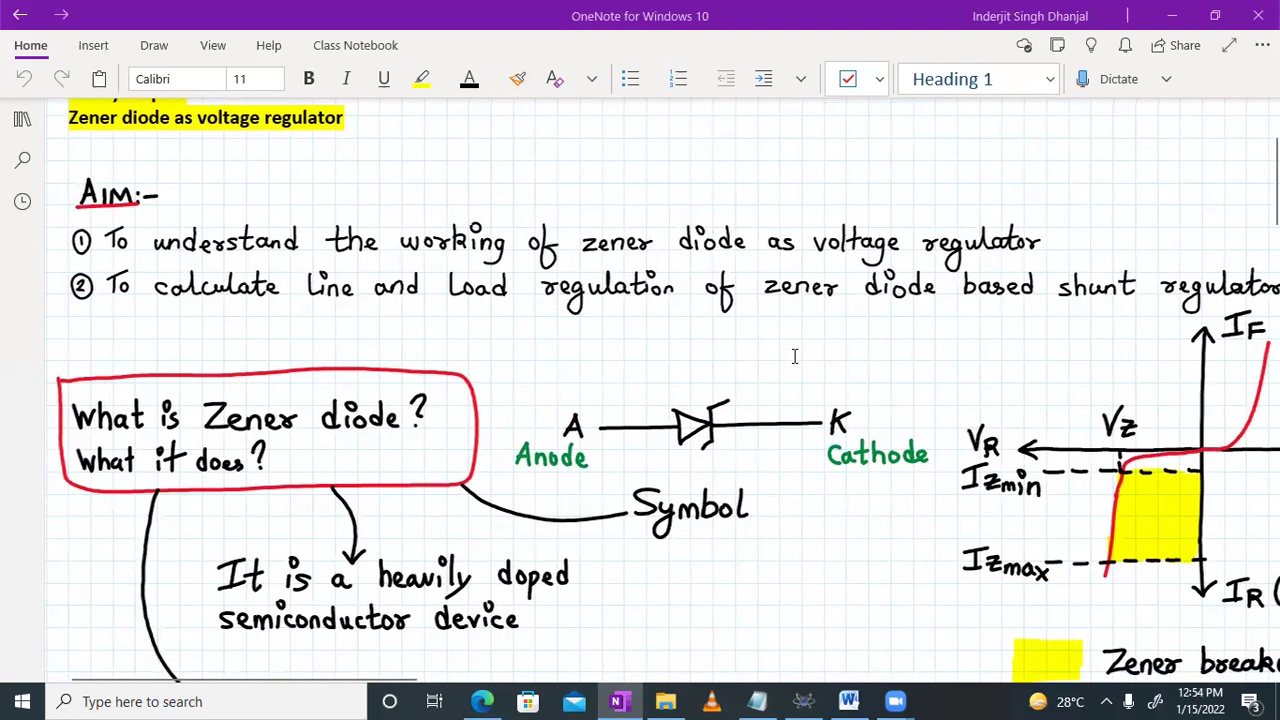
scroll(650, 537, "down", 3)
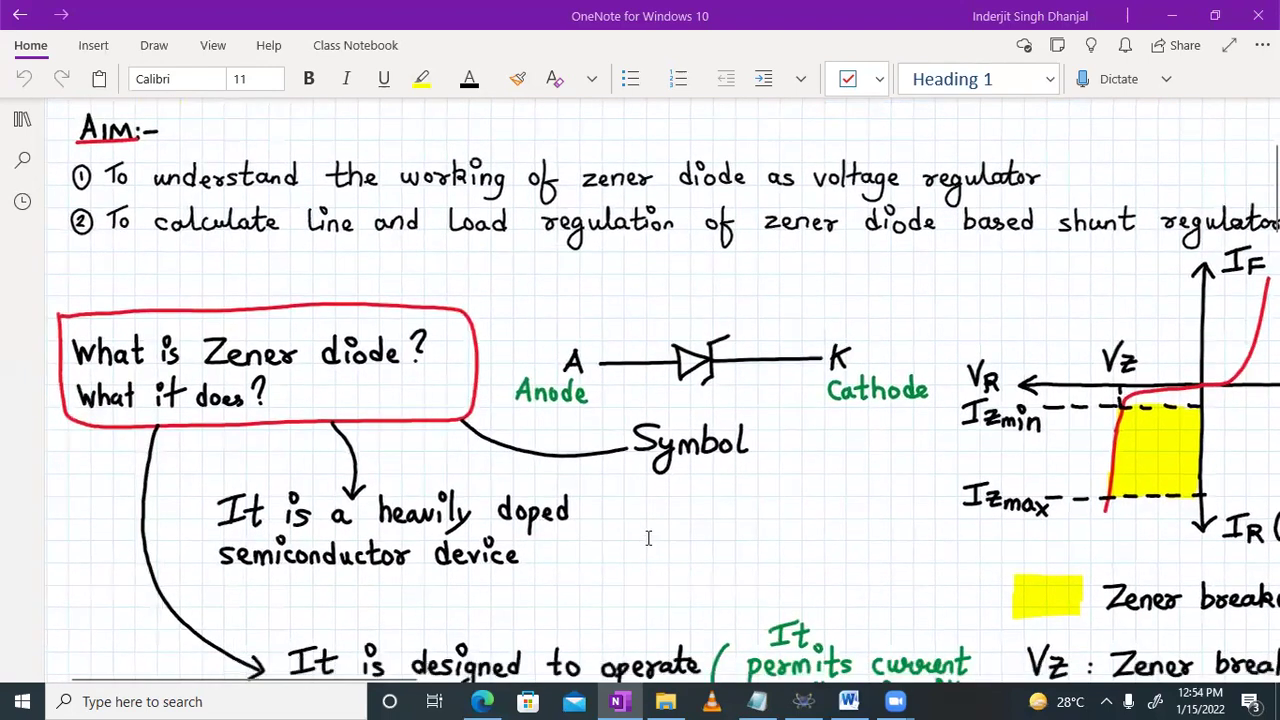
scroll(648, 538, "down", 1)
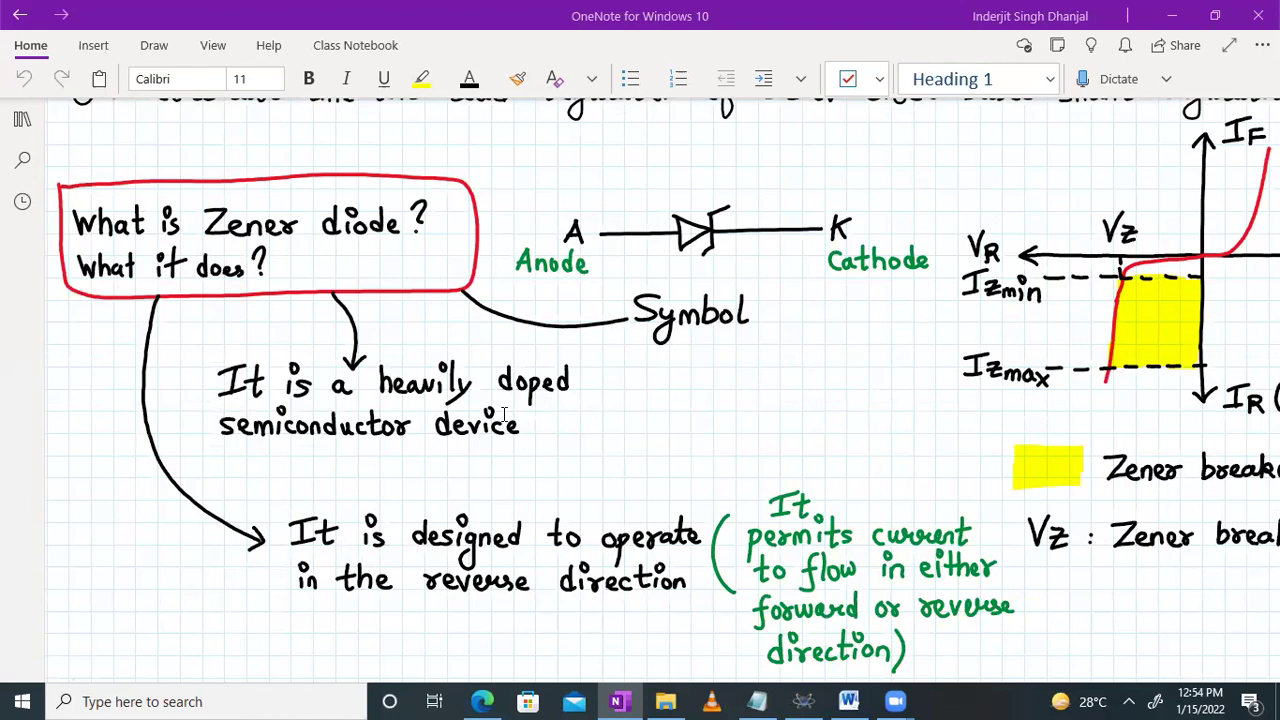
scroll(700, 307, "up", 1)
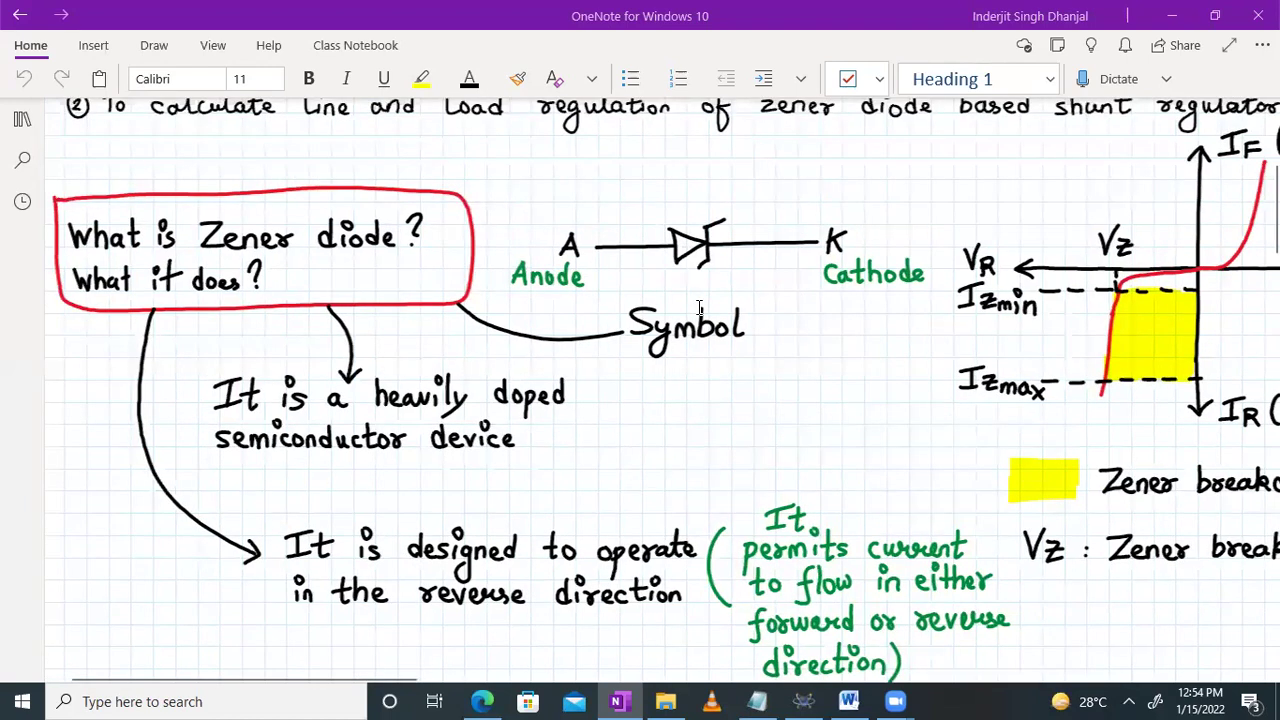
Step: Examine the Zener diode's forward and reverse characteristic graph, including Vz, the Iz min and Iz max limits, and the highlighted breakdown region
scroll(700, 307, "right", 2)
scroll(700, 307, "up", 1)
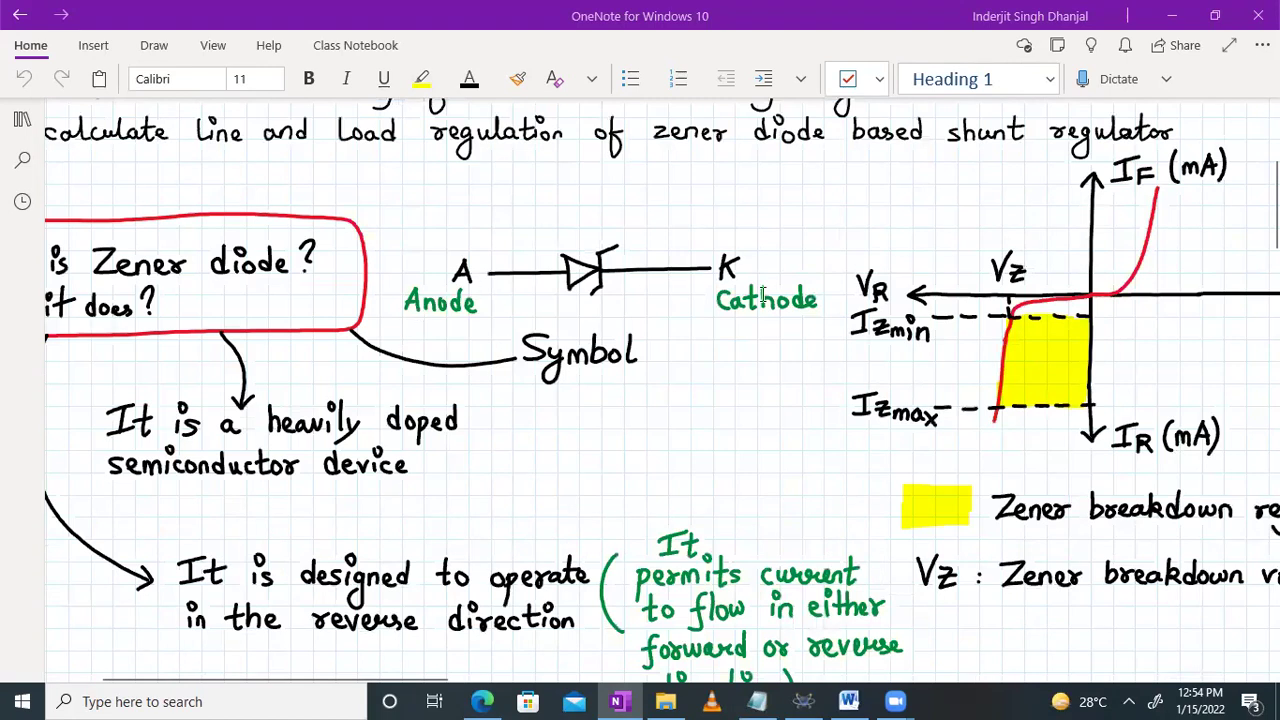
scroll(766, 414, "right", 4)
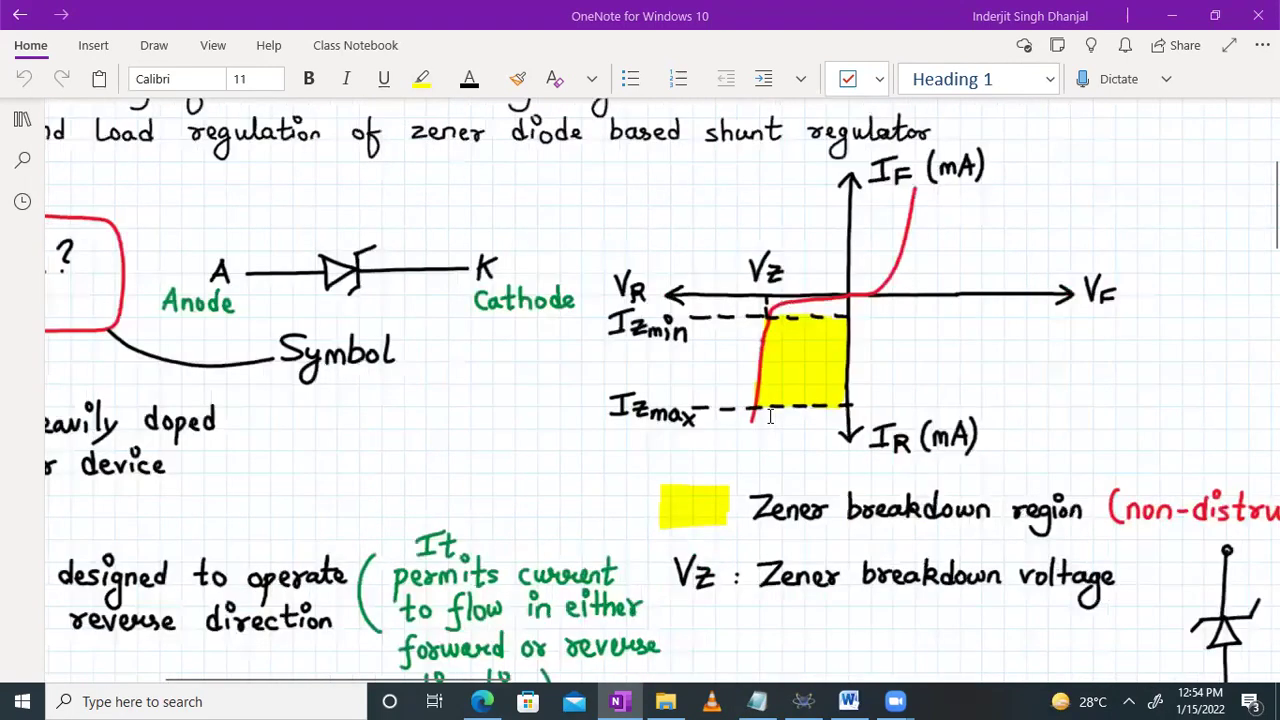
scroll(770, 417, "right", 4)
scroll(770, 417, "right", 2)
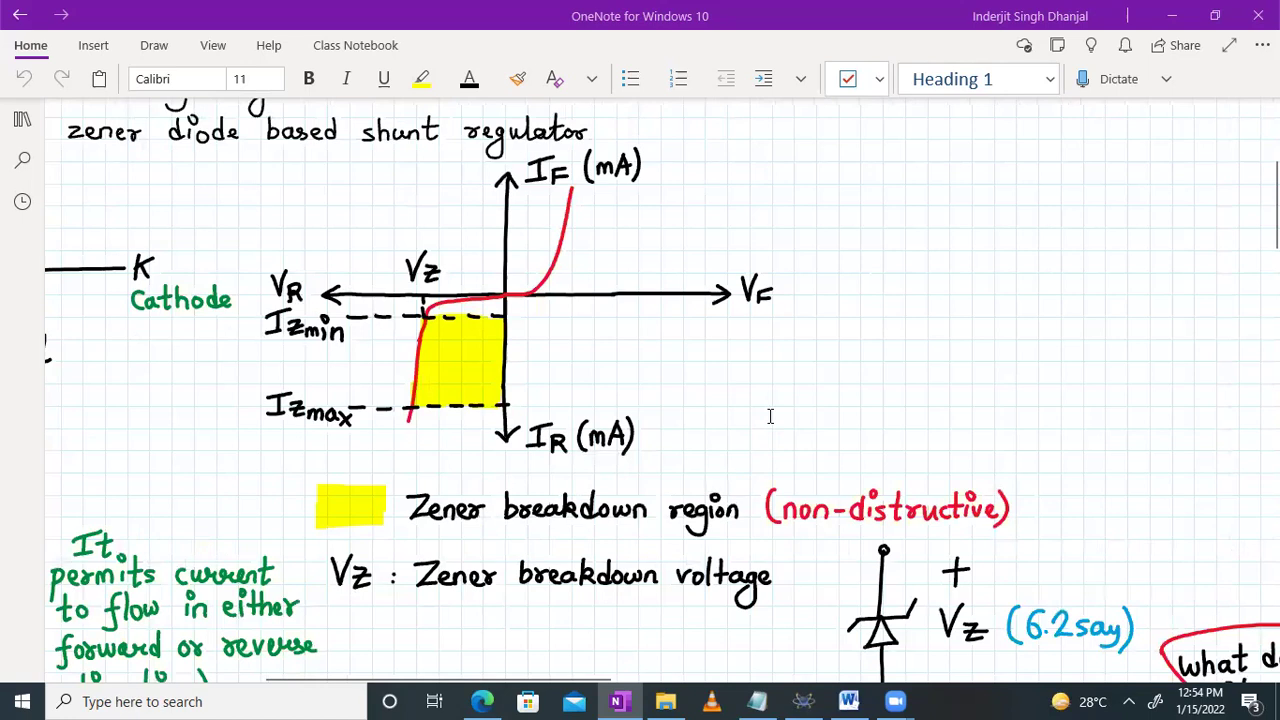
scroll(770, 416, "up", 1)
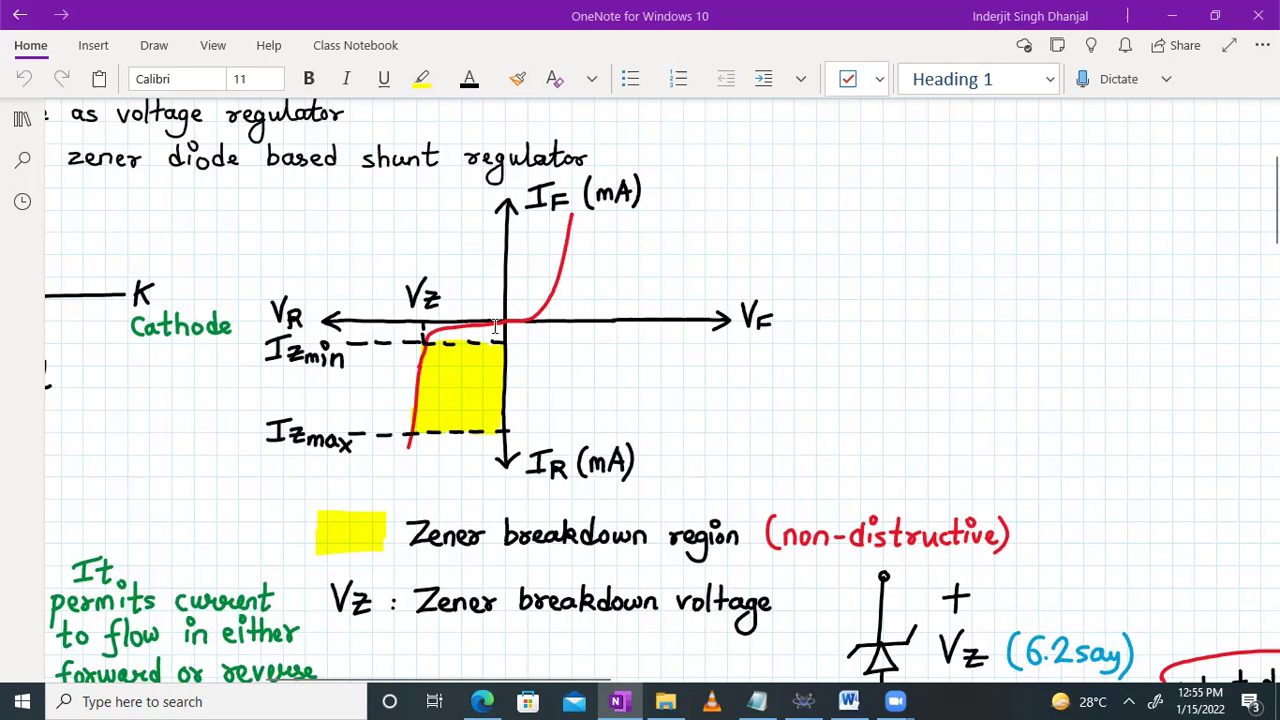
scroll(494, 326, "up", 1)
scroll(494, 326, "up", 2)
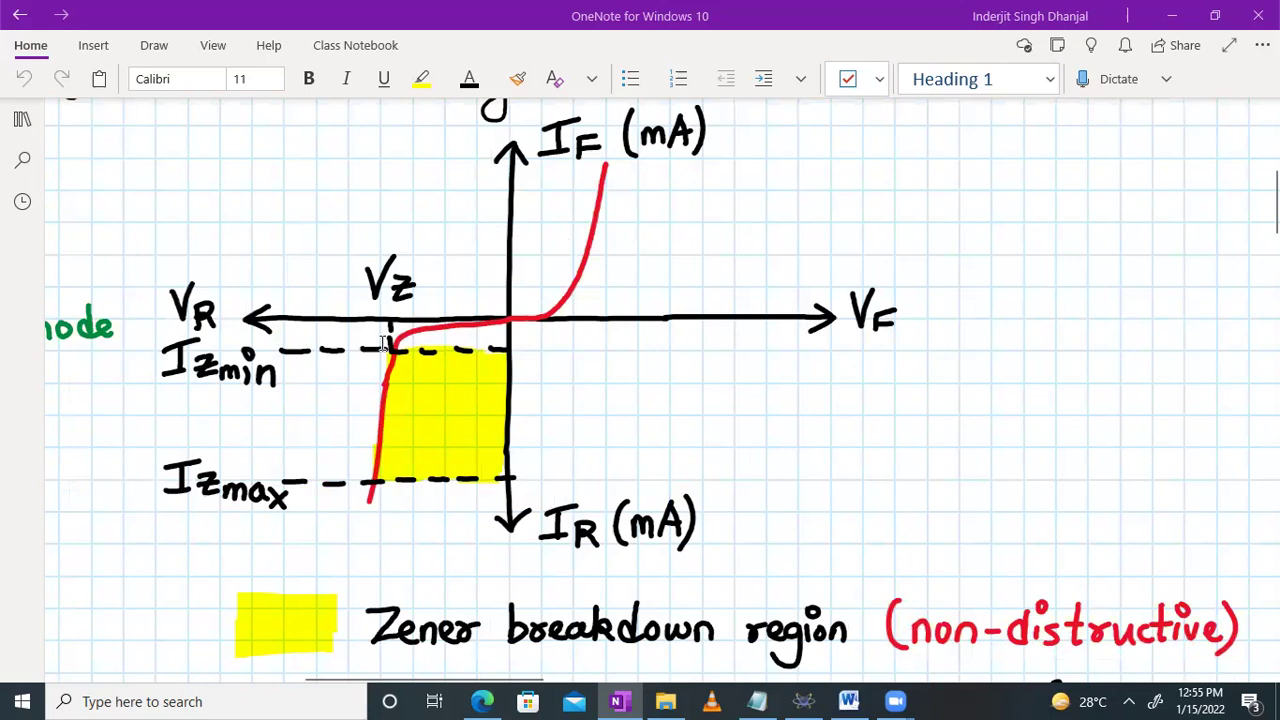
scroll(386, 344, "down", 3)
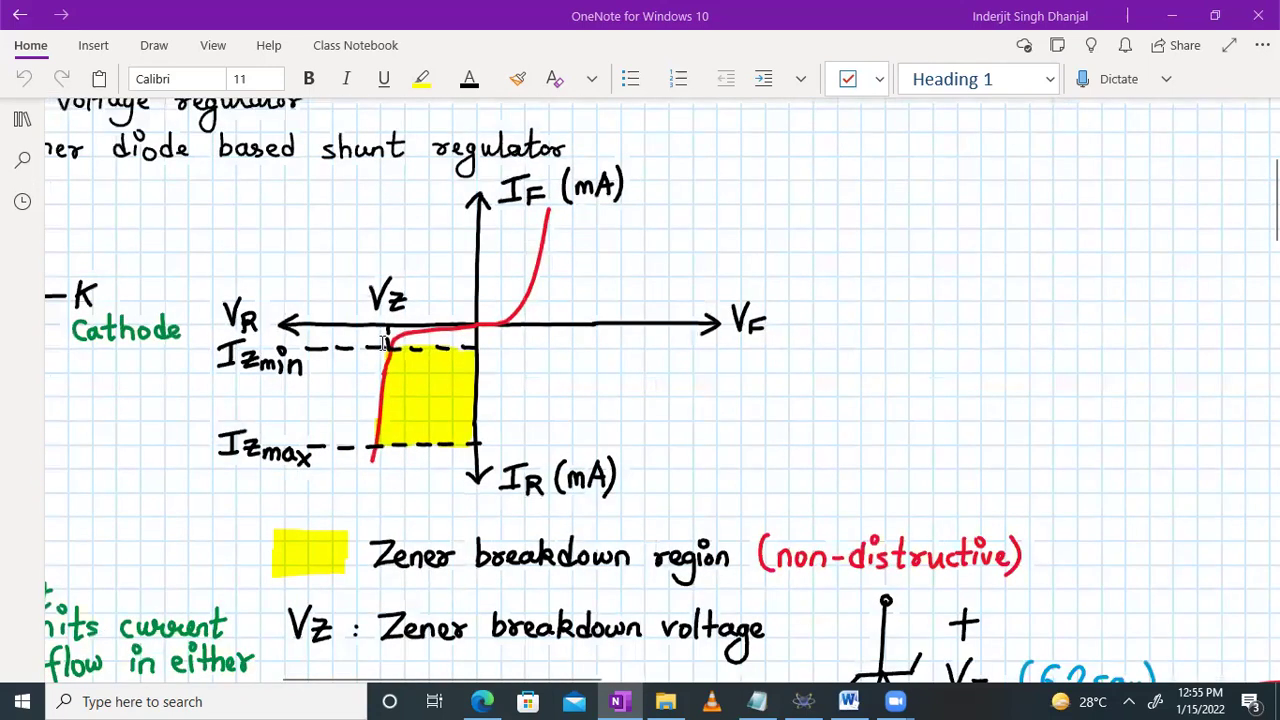
scroll(386, 344, "up", 1)
scroll(386, 344, "left", 1)
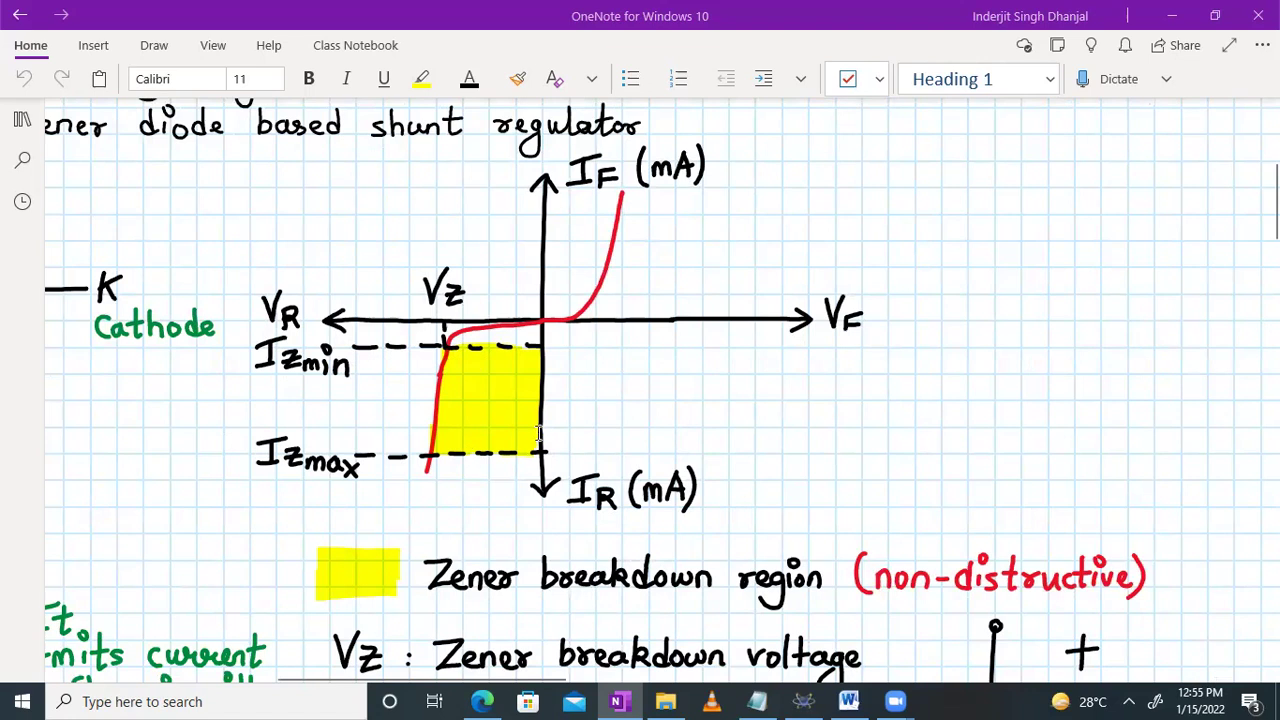
scroll(680, 406, "right", 2)
scroll(680, 406, "down", 1)
scroll(681, 408, "right", 3)
scroll(681, 408, "up", 1)
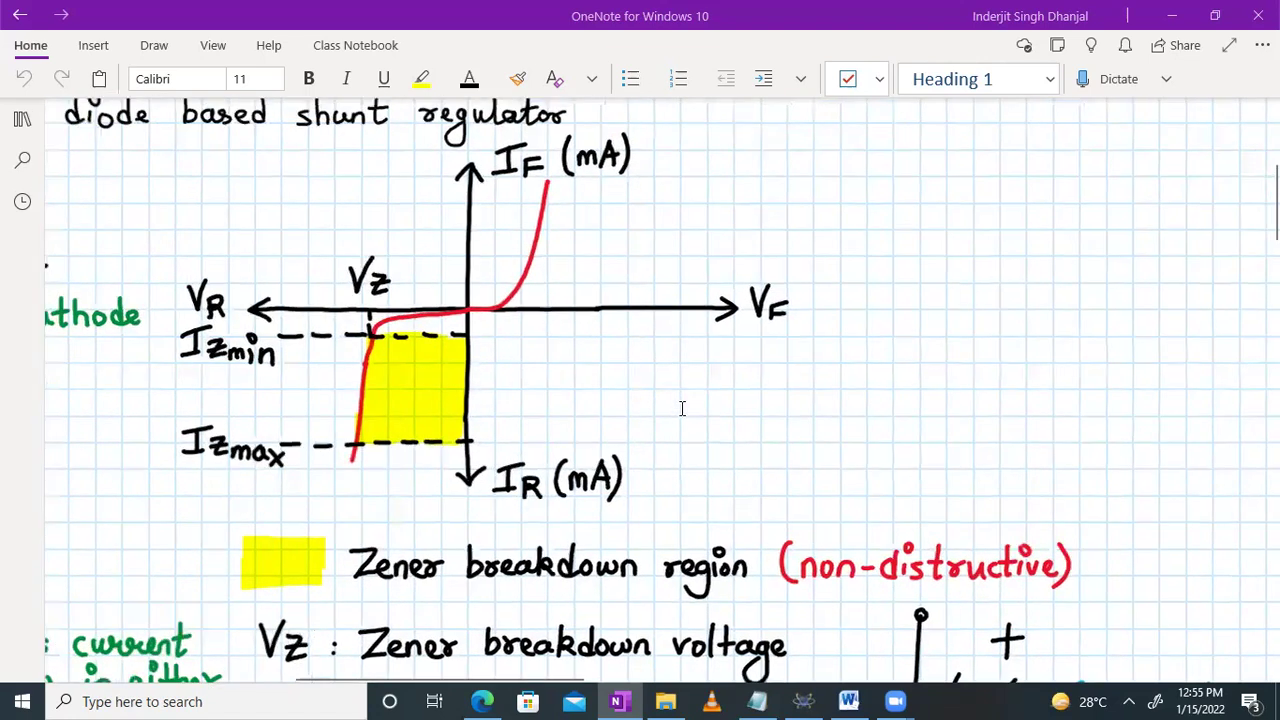
scroll(682, 408, "down", 1)
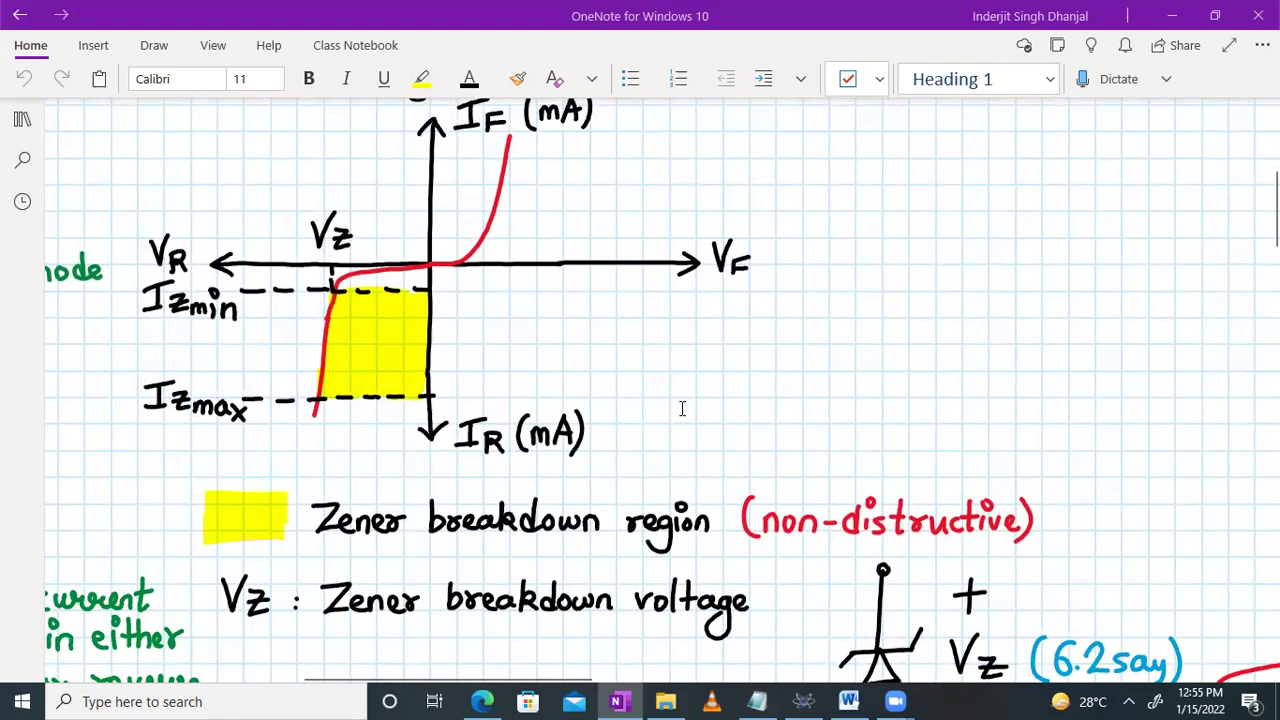
scroll(545, 370, "left", 2)
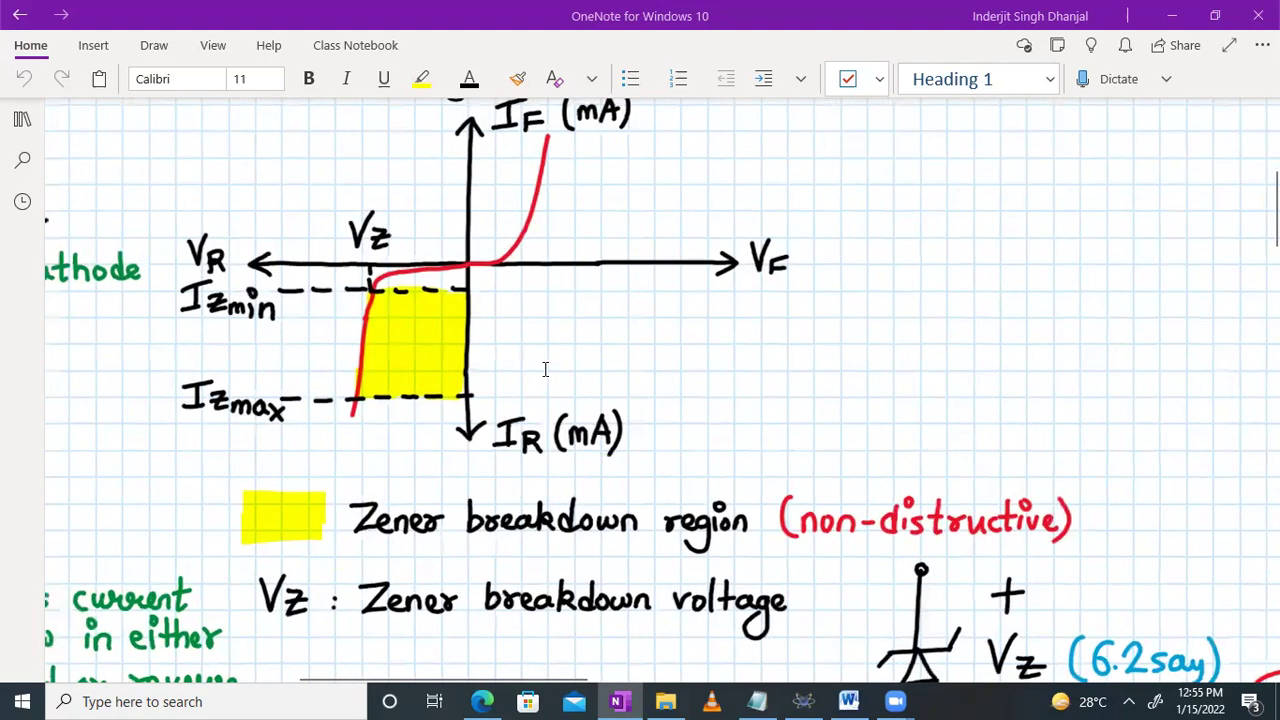
scroll(545, 370, "left", 3)
scroll(634, 363, "up", 1)
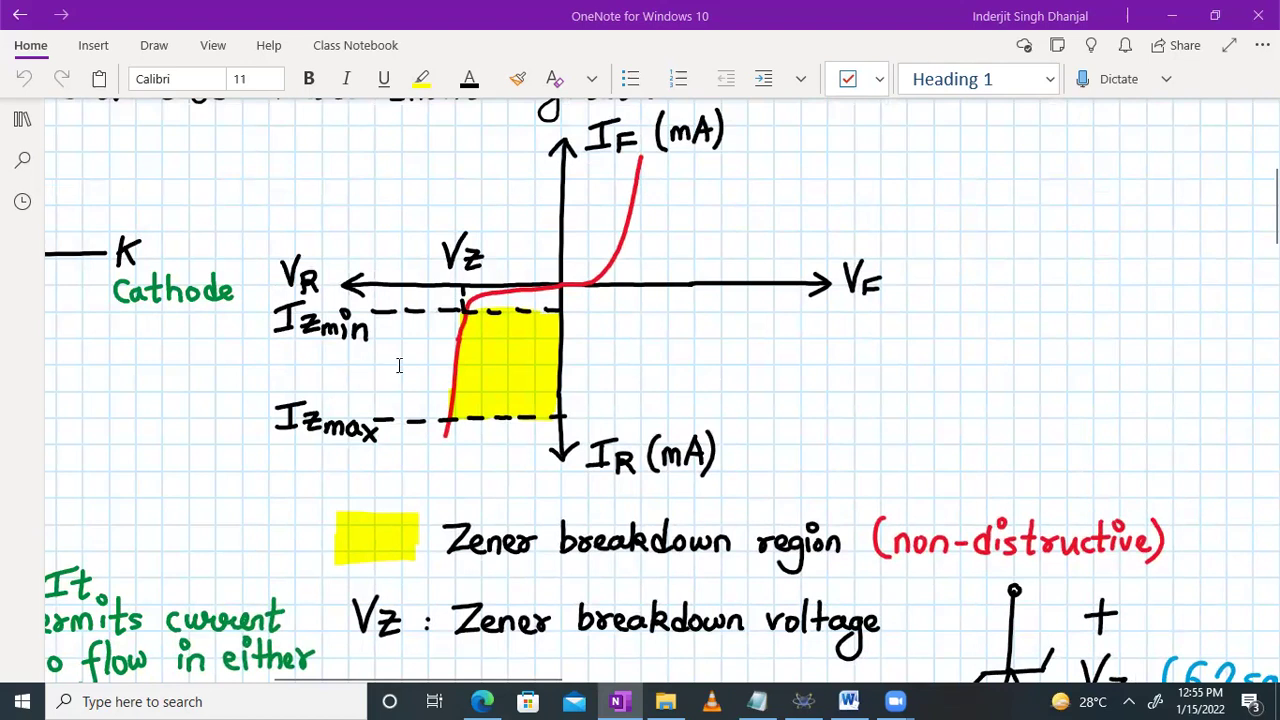
Step: Read the notes explaining the 6.2V, 45mA Zener diode rating and the meaning of Iz max
scroll(774, 388, "down", 1)
scroll(774, 388, "down", 5)
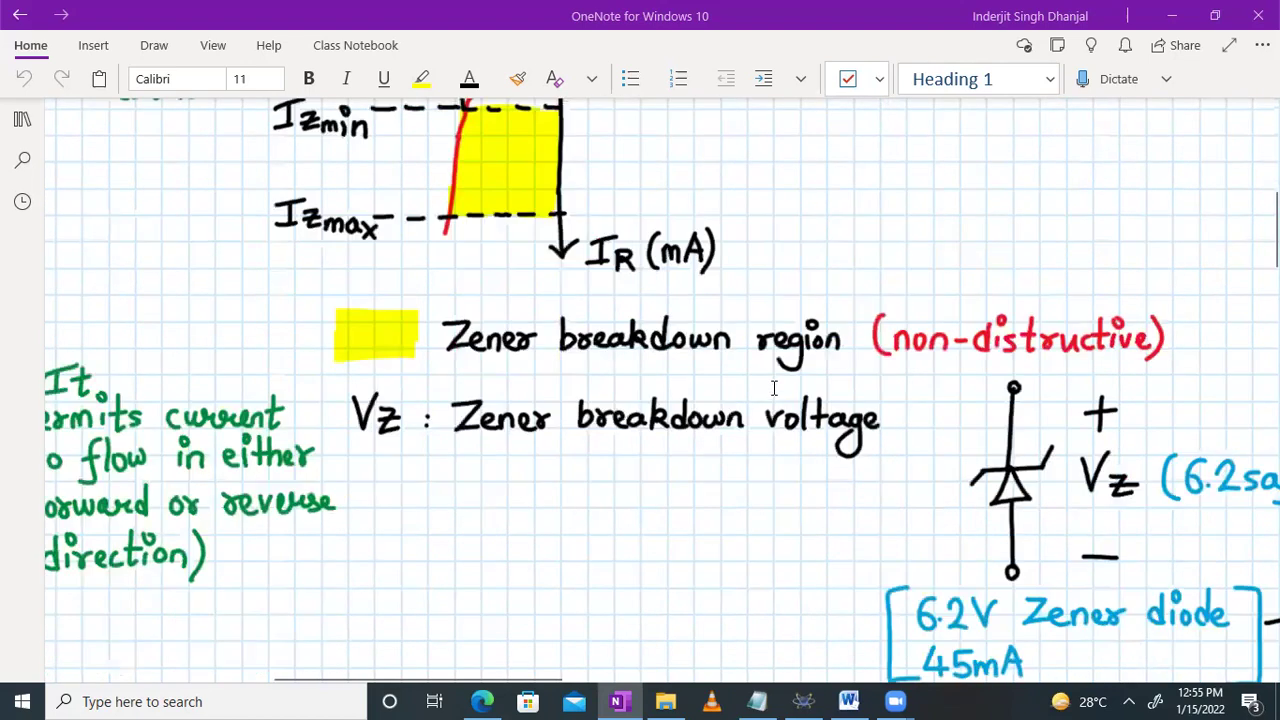
scroll(774, 388, "right", 3)
scroll(774, 388, "right", 8)
scroll(774, 388, "down", 1)
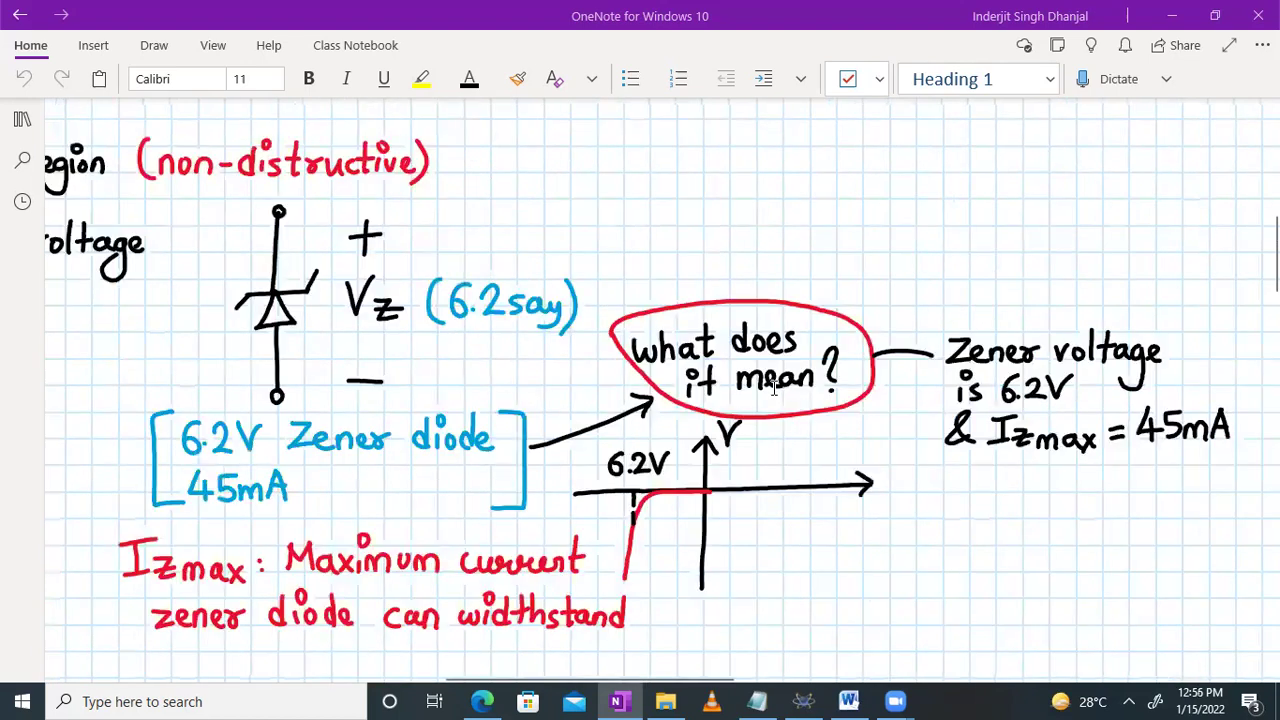
scroll(774, 388, "down", 1)
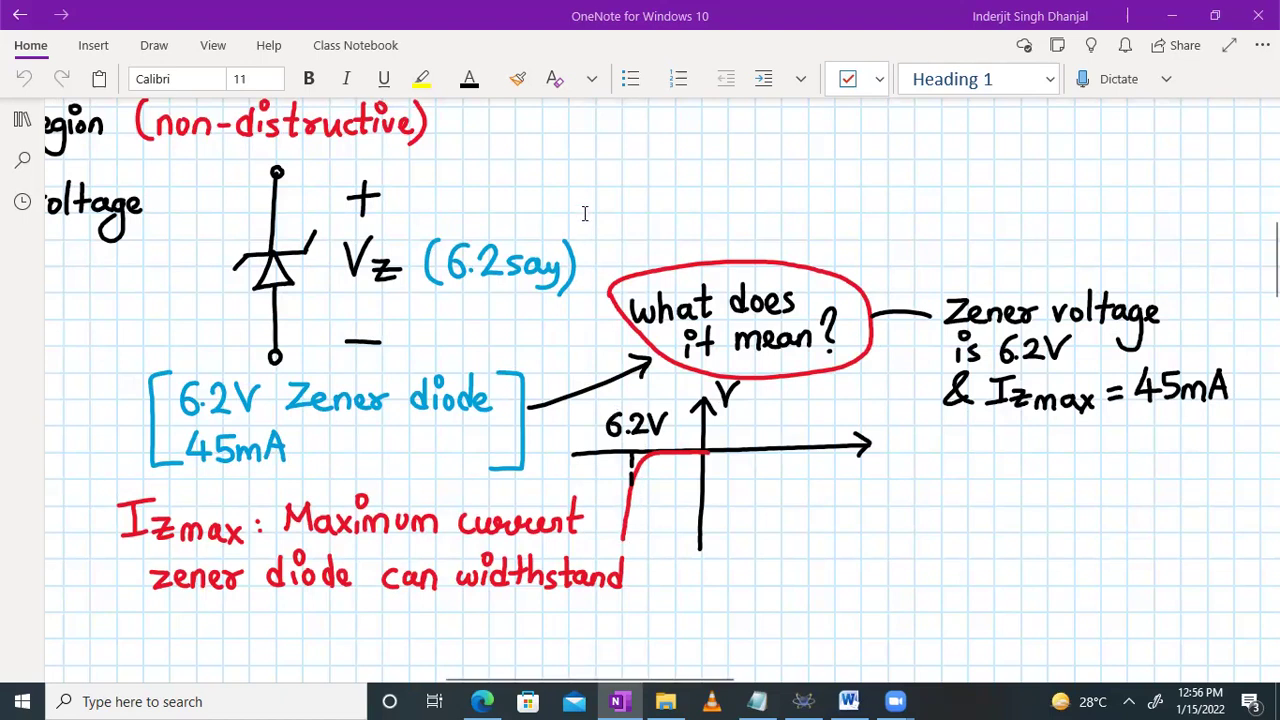
scroll(585, 213, "down", 3)
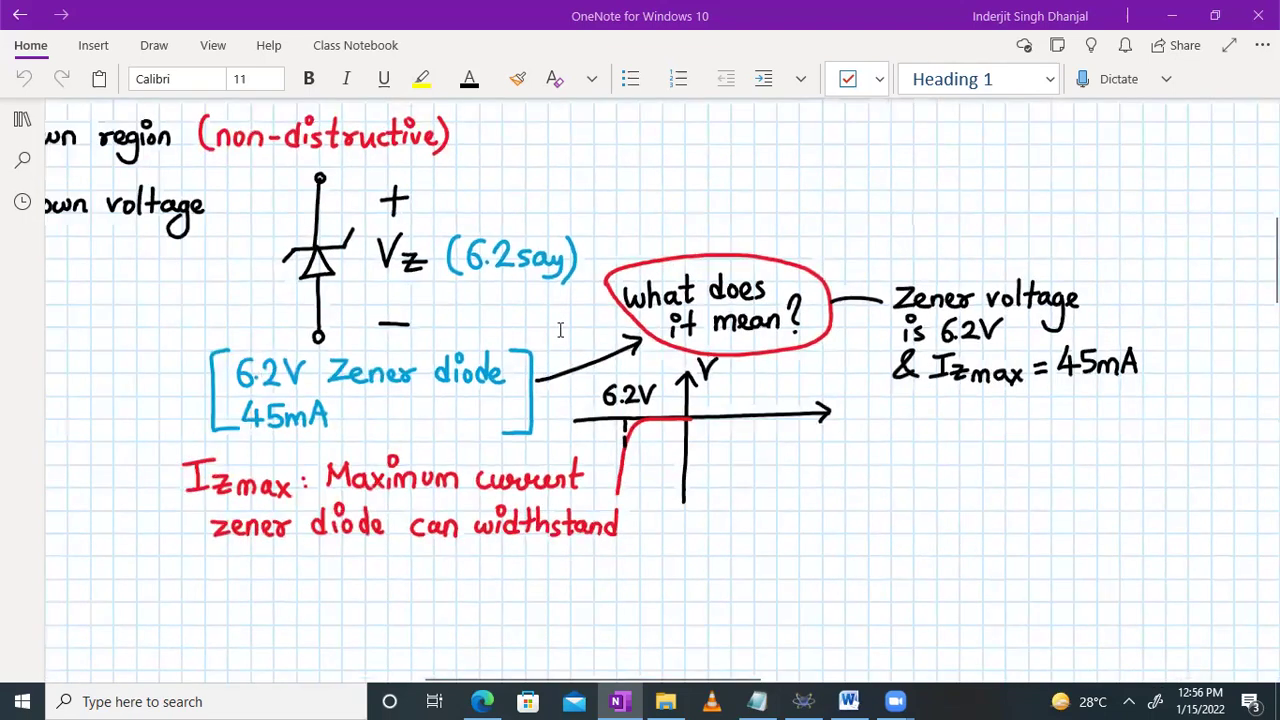
Step: Examine the Zener voltage regulator under the "Circuit diagram" heading, from the variable input source to the variable load resistor
scroll(560, 330, "left", 5)
scroll(560, 330, "left", 10)
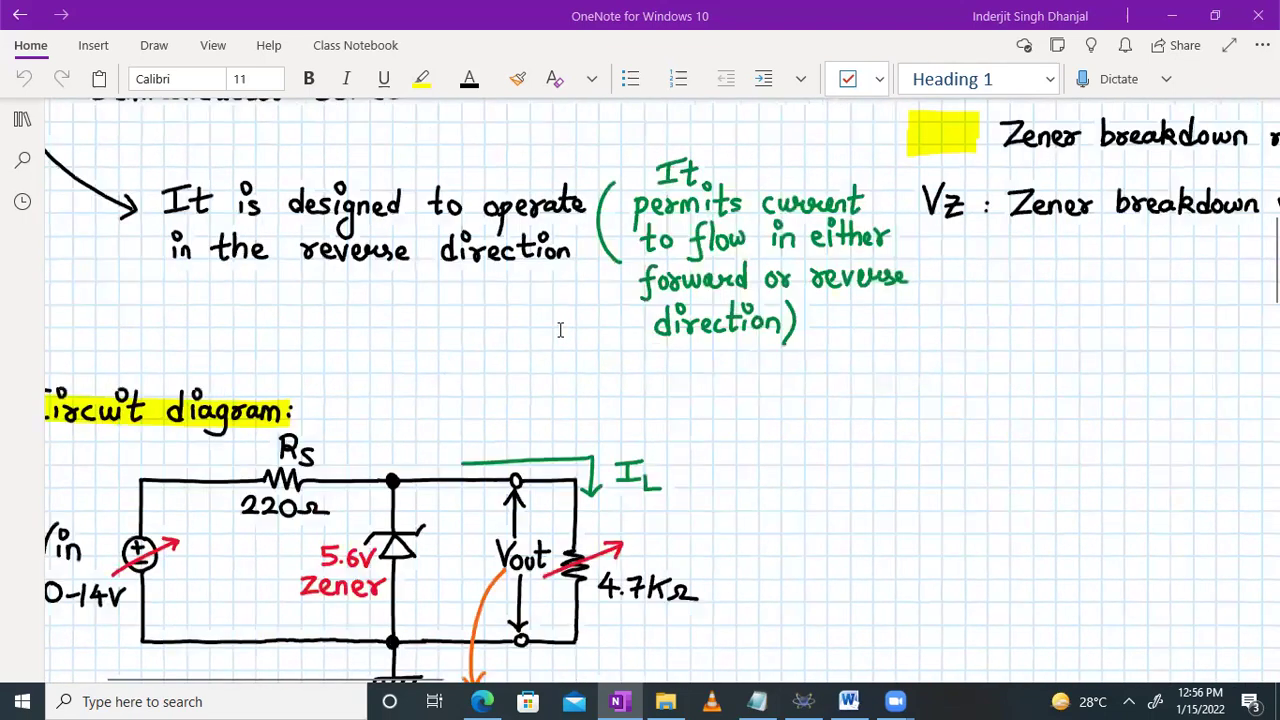
scroll(560, 330, "down", 3)
scroll(592, 330, "up", 2)
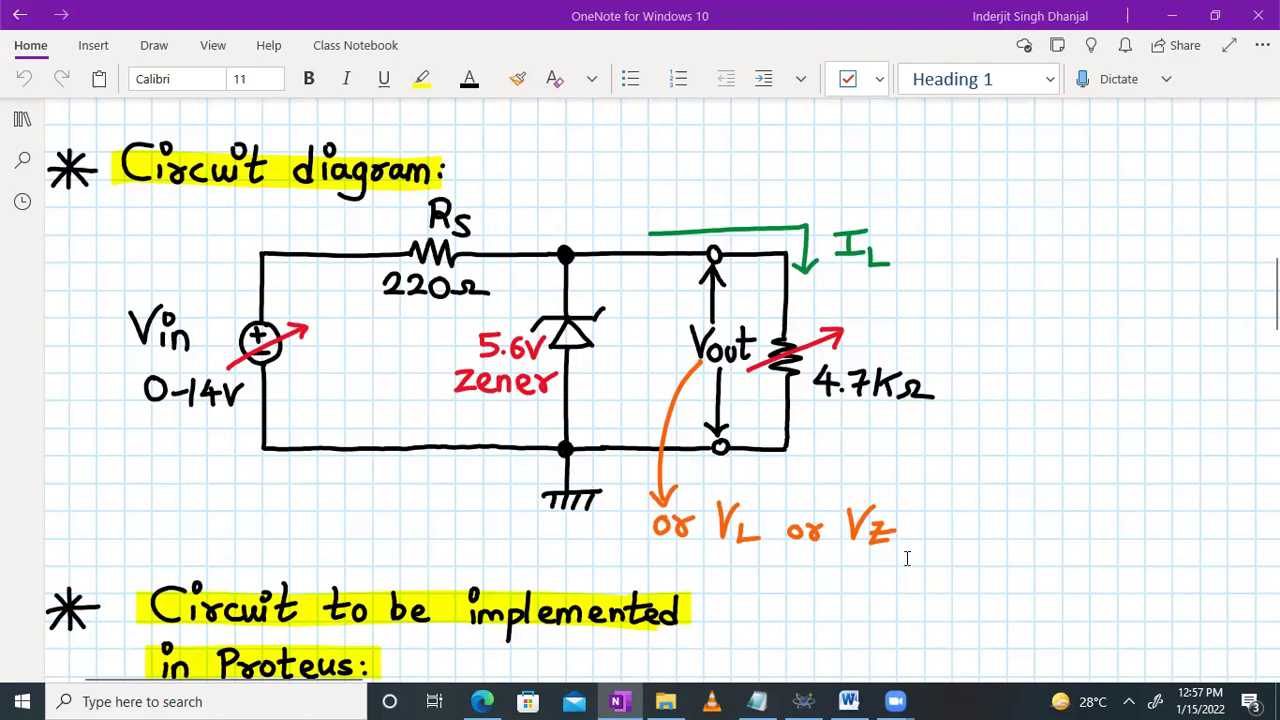
scroll(1014, 412, "down", 3)
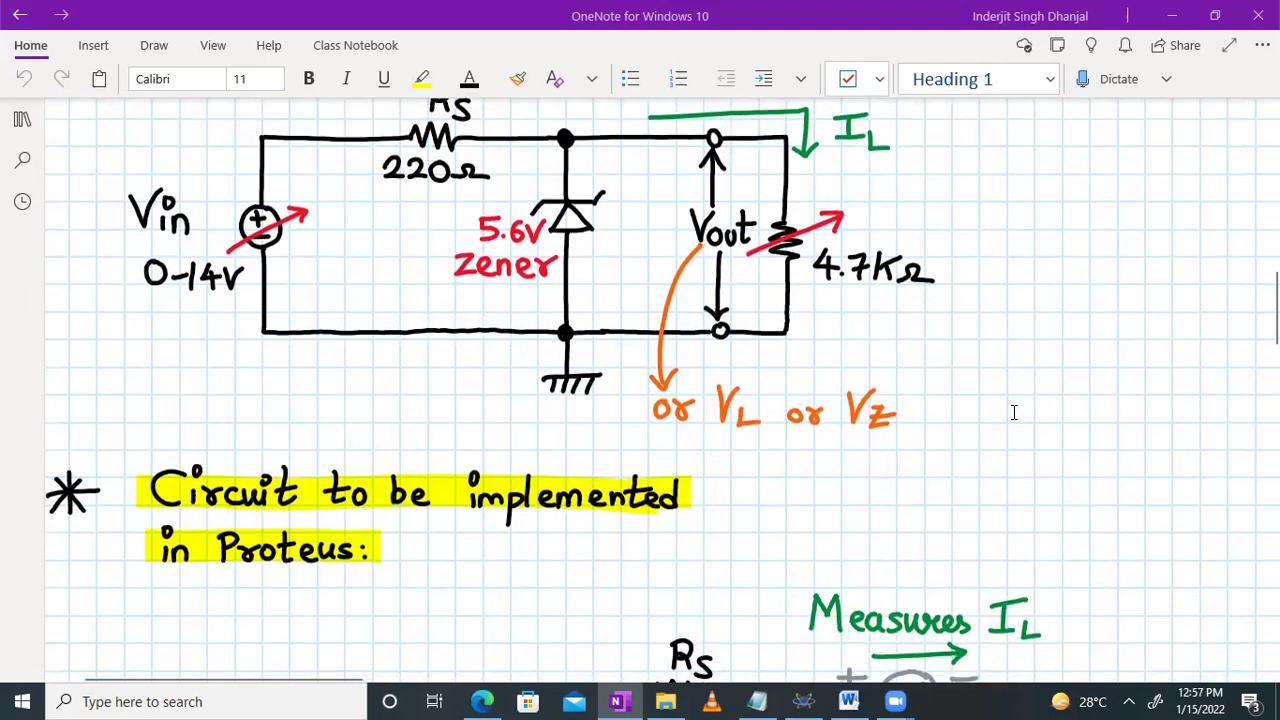
scroll(896, 474, "up", 3)
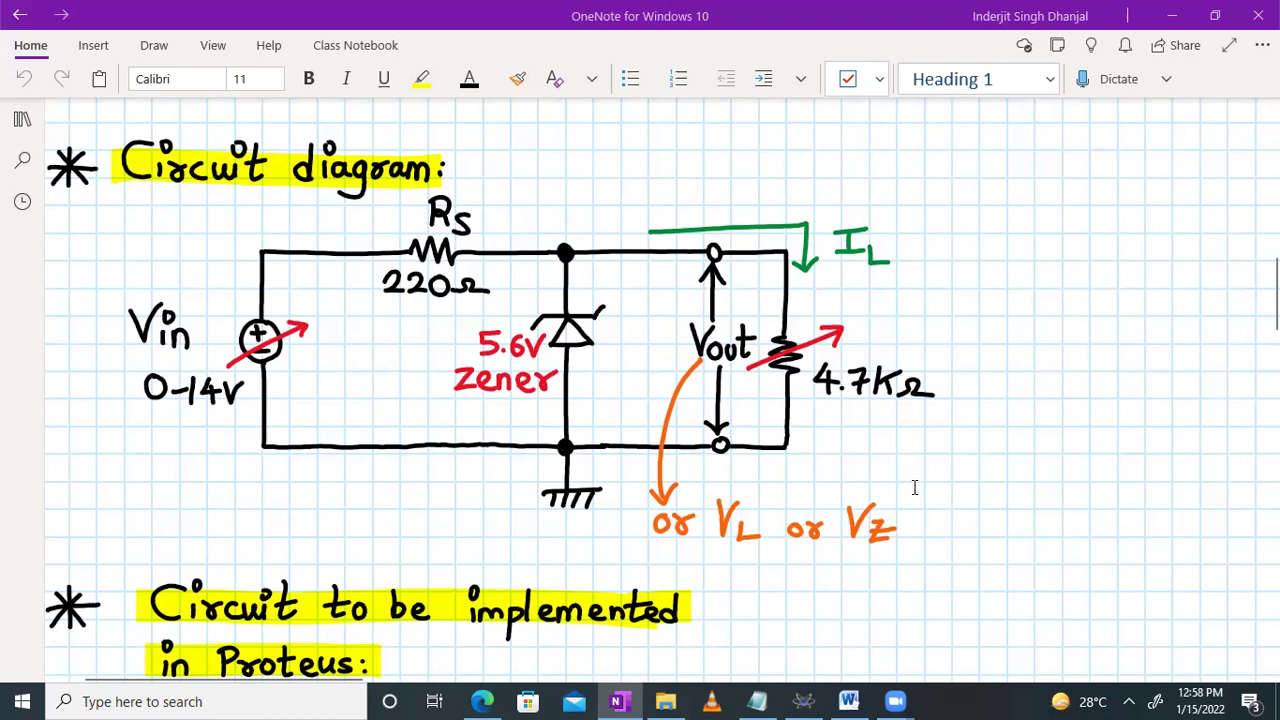
Step: Examine the circuit to be implemented in Proteus, including its 1KΩ potentiometer, Zener diode, load resistor, voltmeters and milliammeter
scroll(914, 487, "down", 5)
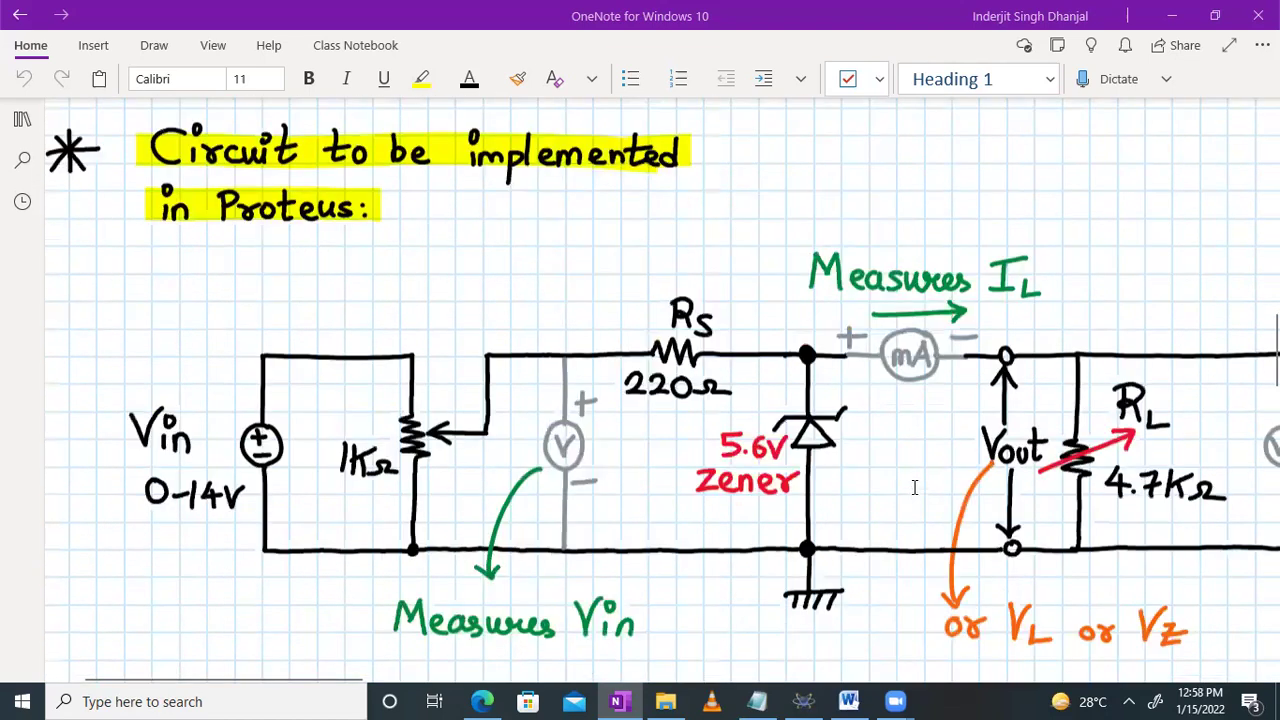
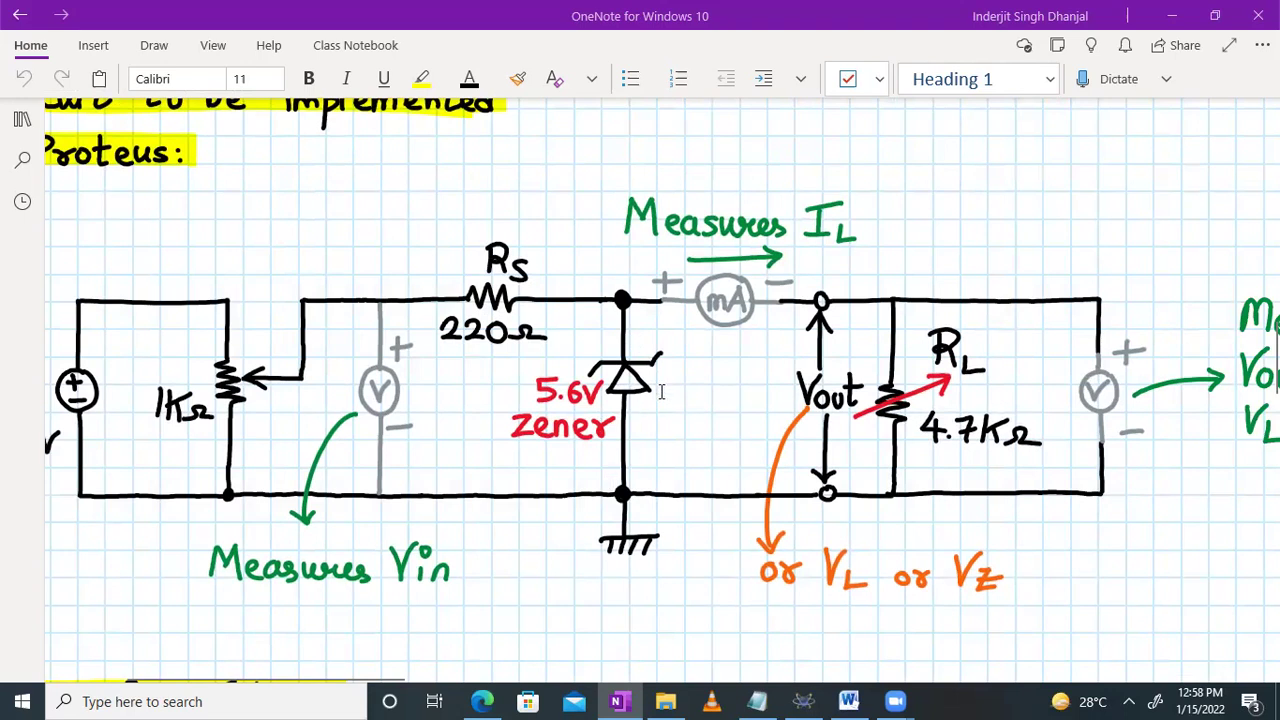
scroll(661, 391, "right", 2)
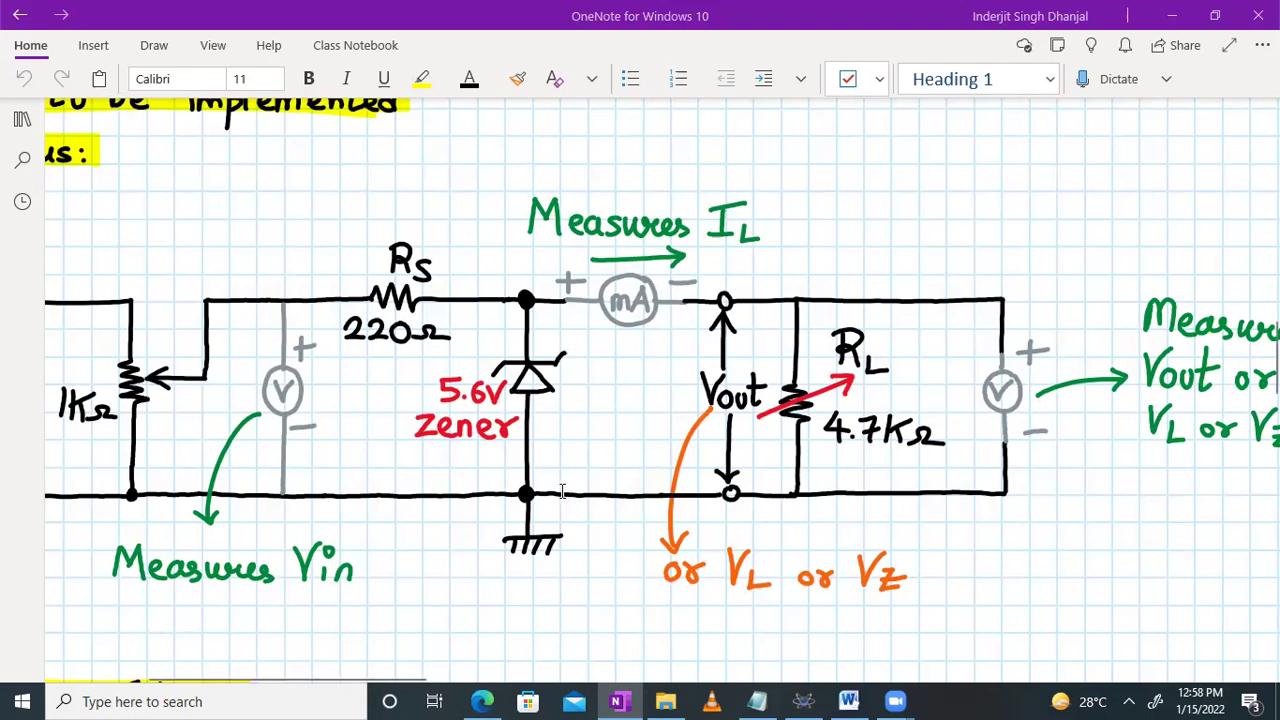
scroll(583, 423, "left", 2)
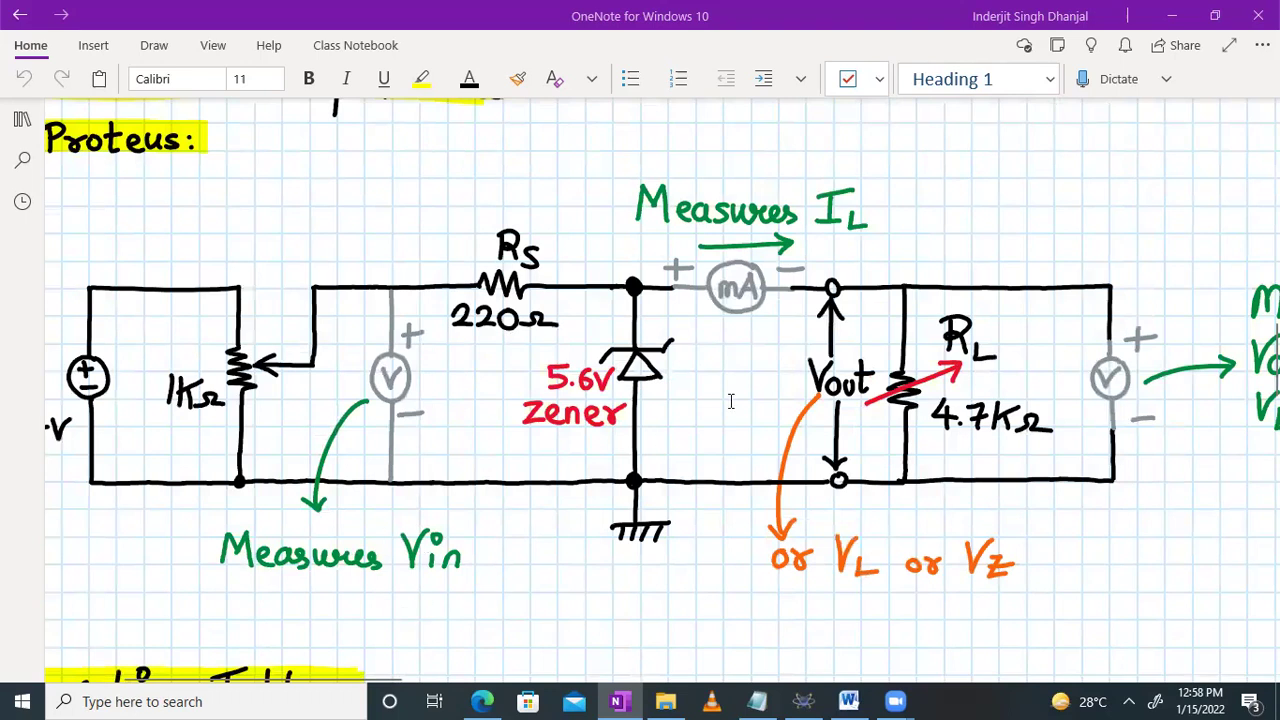
scroll(730, 400, "up", 1)
scroll(725, 300, "right", 1)
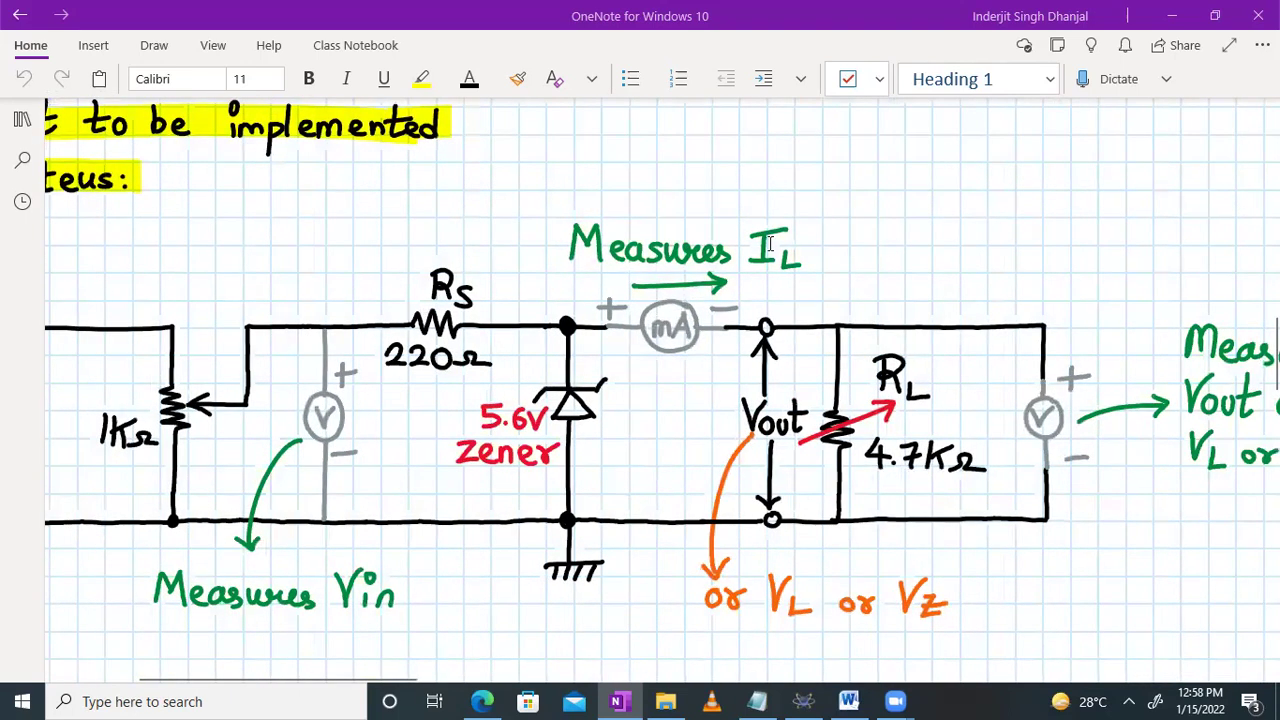
scroll(940, 270, "right", 3)
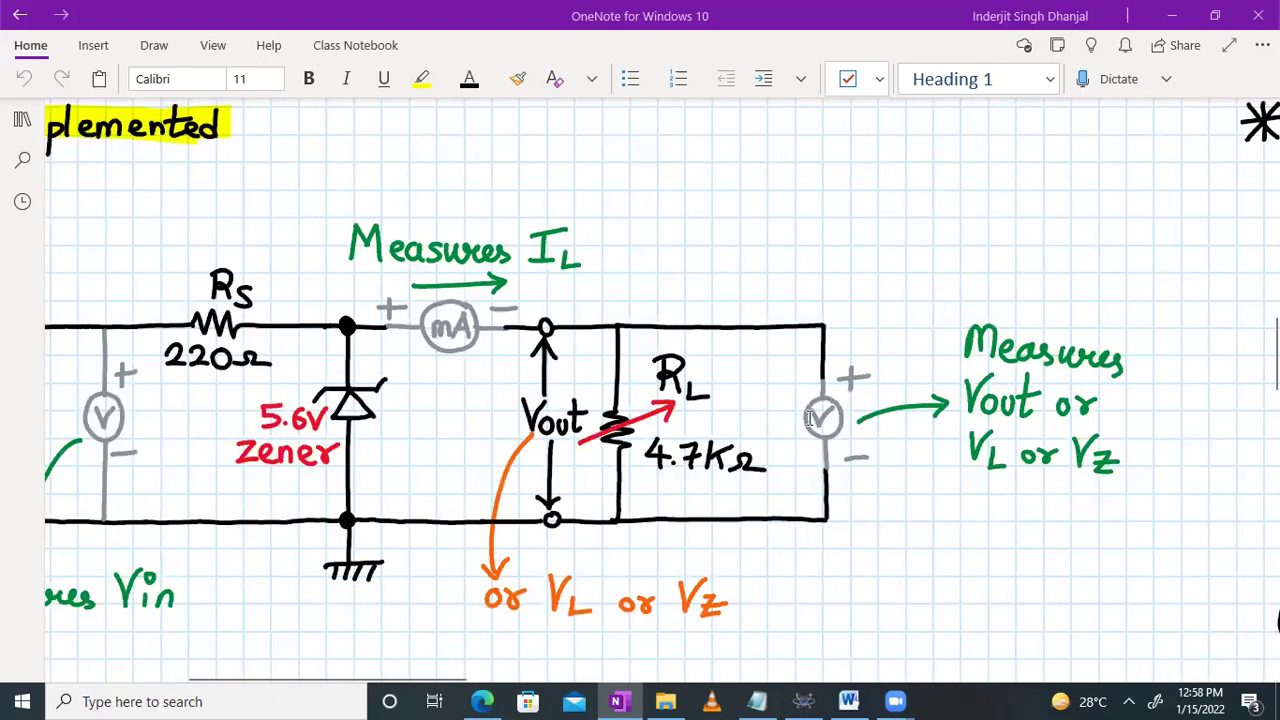
scroll(690, 213, "left", 4)
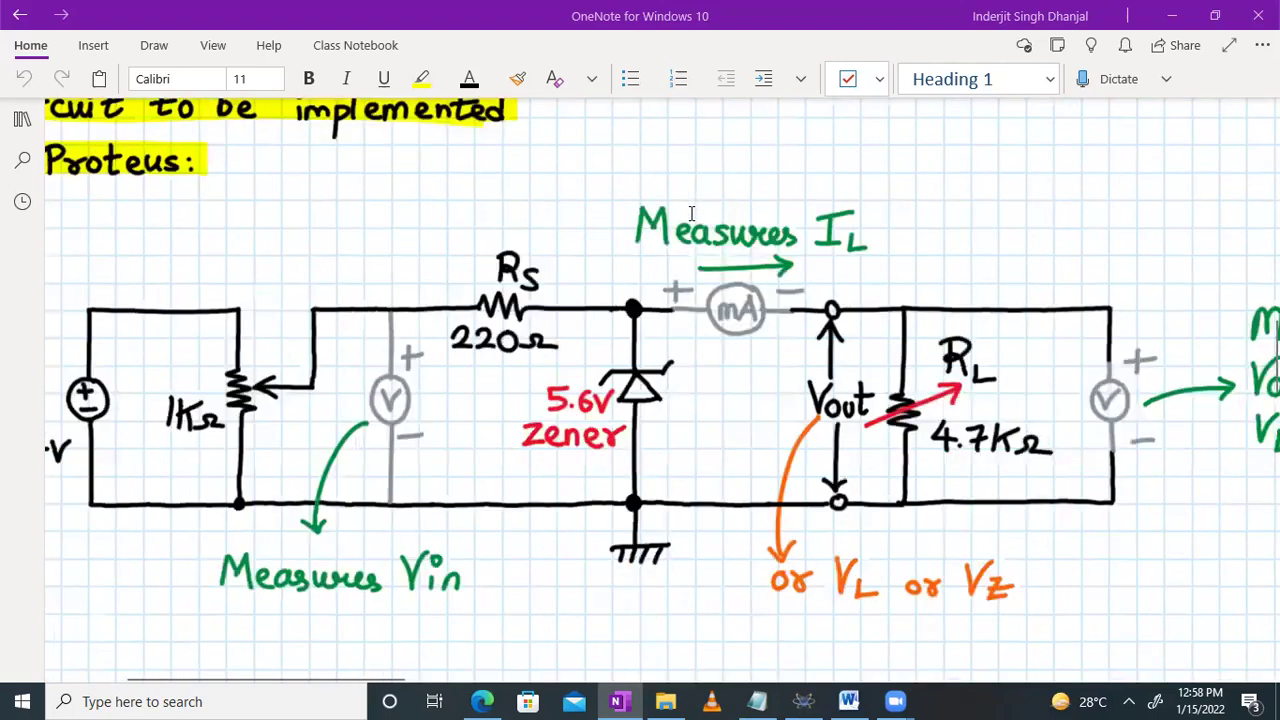
scroll(740, 220, "down", 1, "ctrl")
scroll(959, 193, "up", 1)
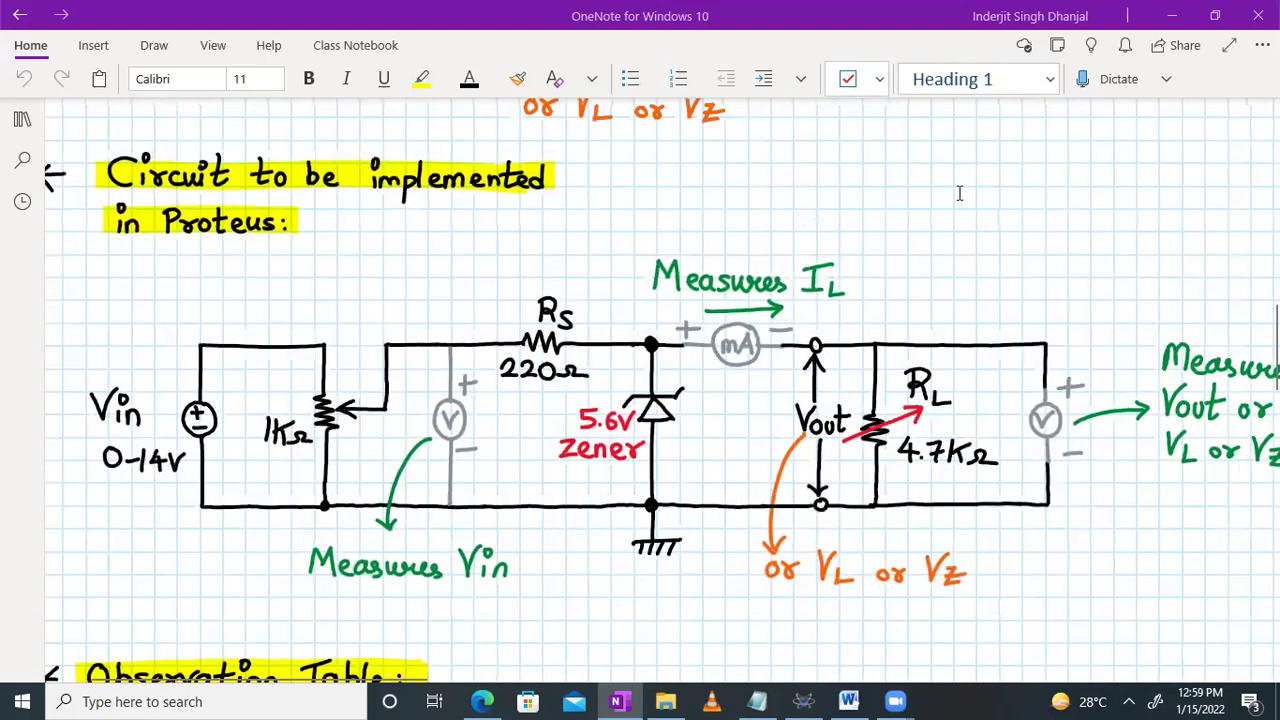
Step: Read the first two items of the "Stepwise-Procedure", comparing them with the circuit to be implemented in Proteus
scroll(959, 193, "right", 7)
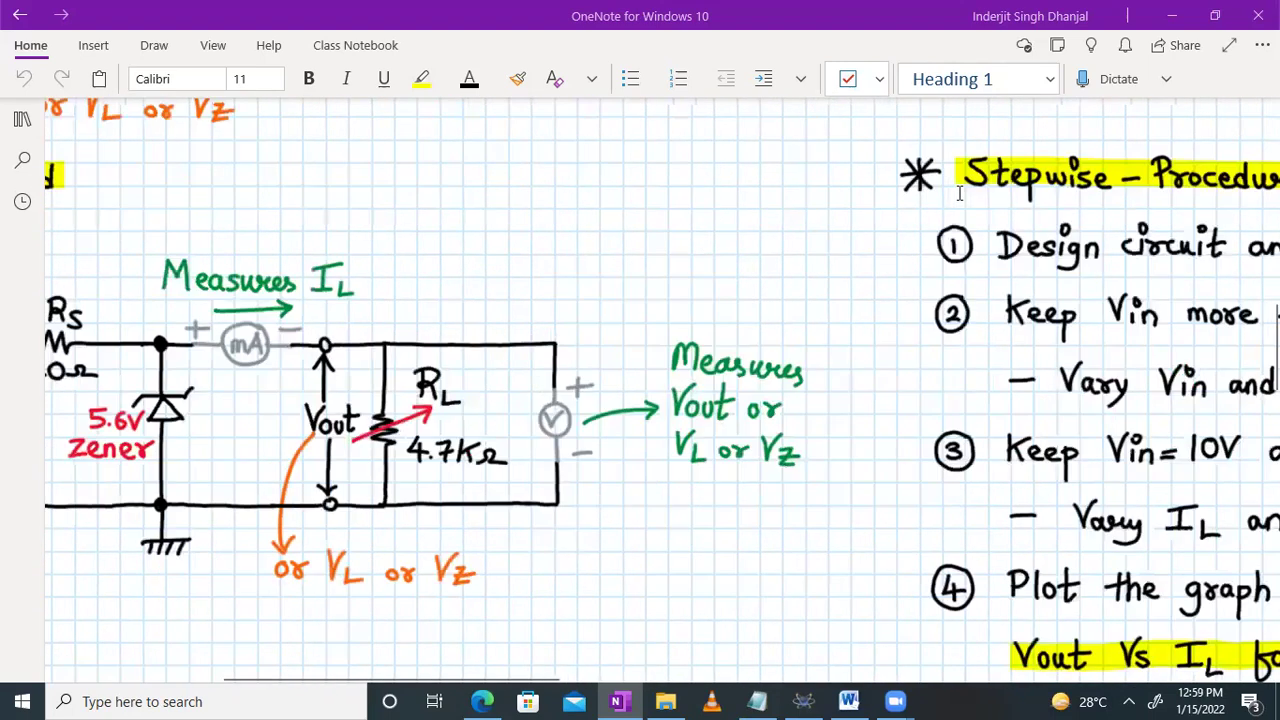
scroll(959, 193, "right", 7)
scroll(959, 193, "right", 5)
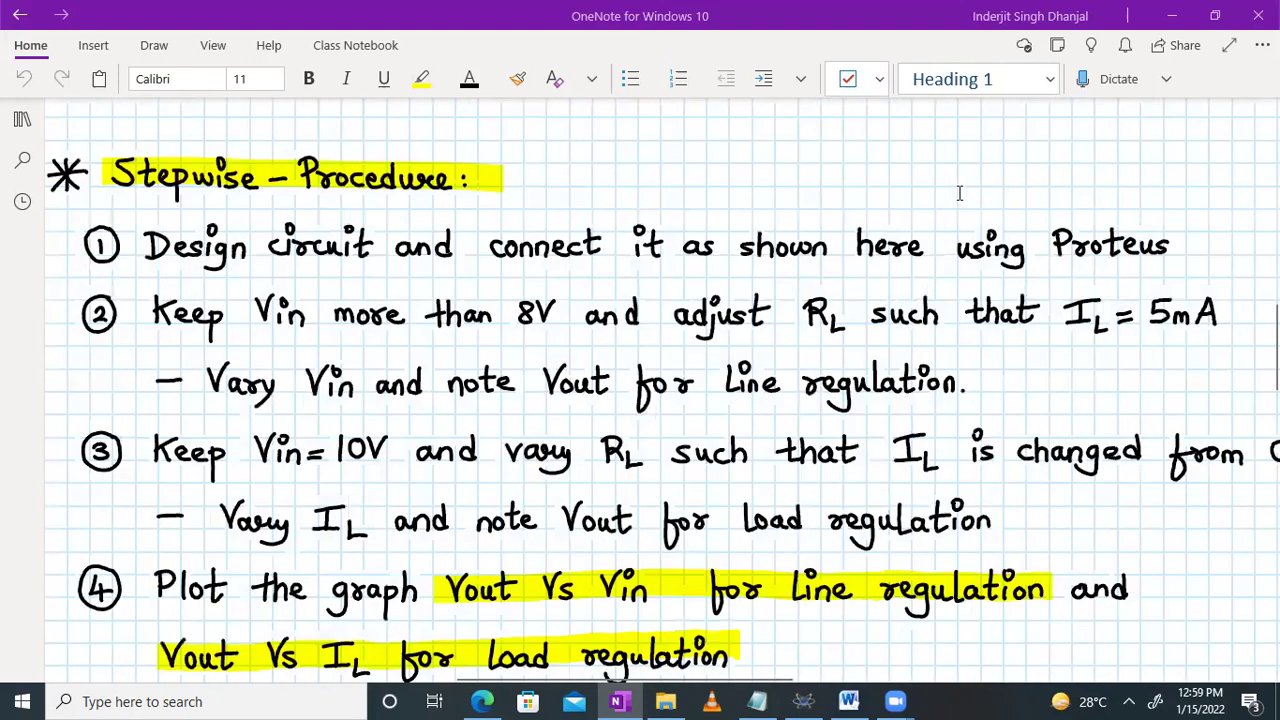
scroll(959, 193, "down", 1)
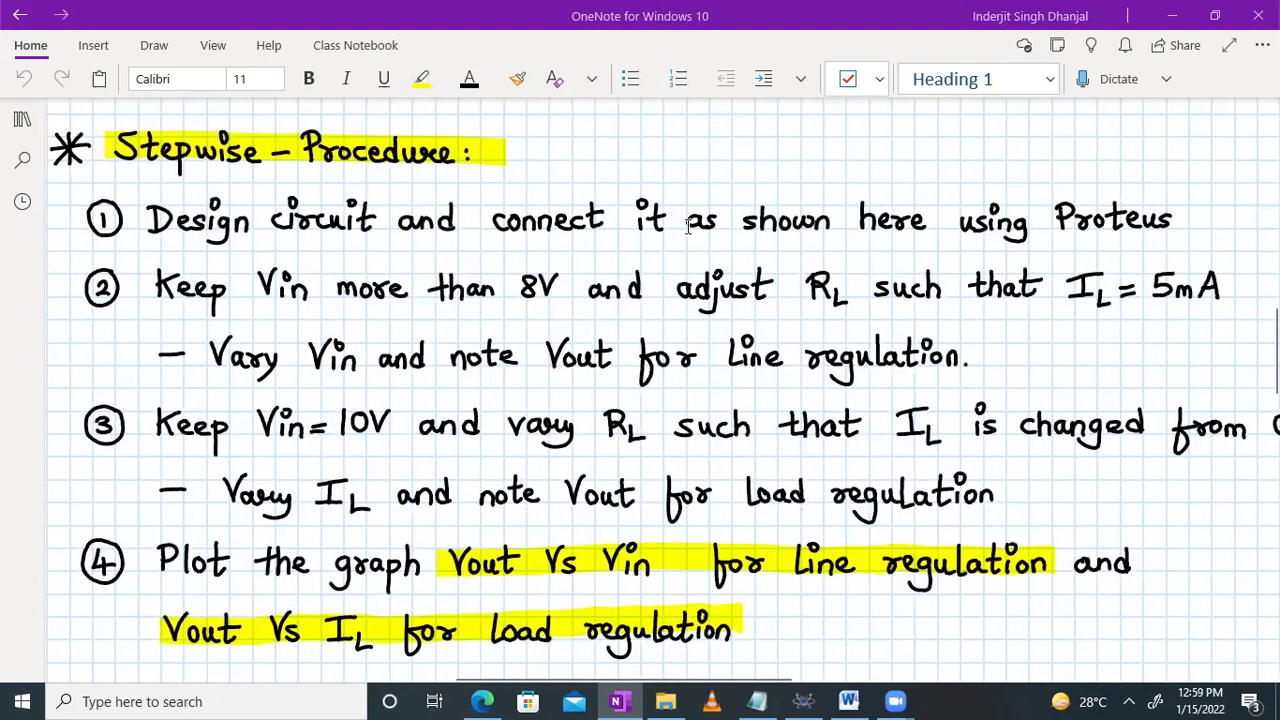
scroll(517, 255, "left", 1)
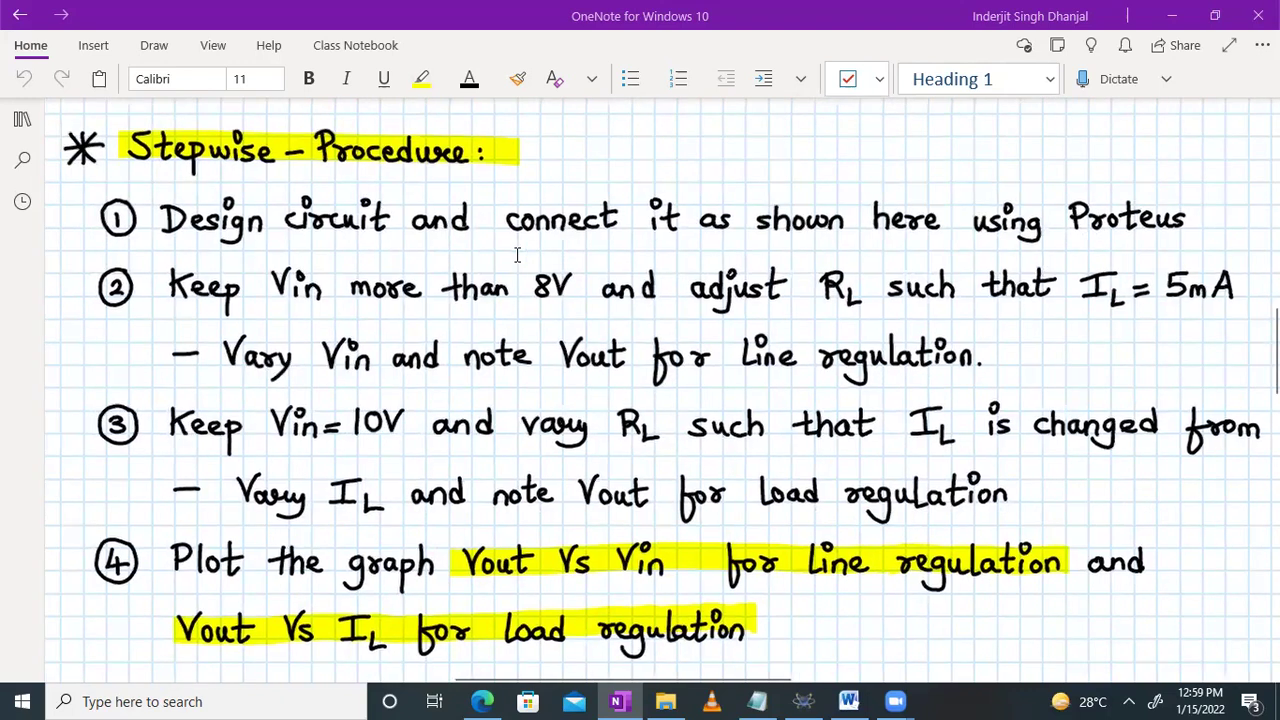
scroll(517, 255, "left", 15)
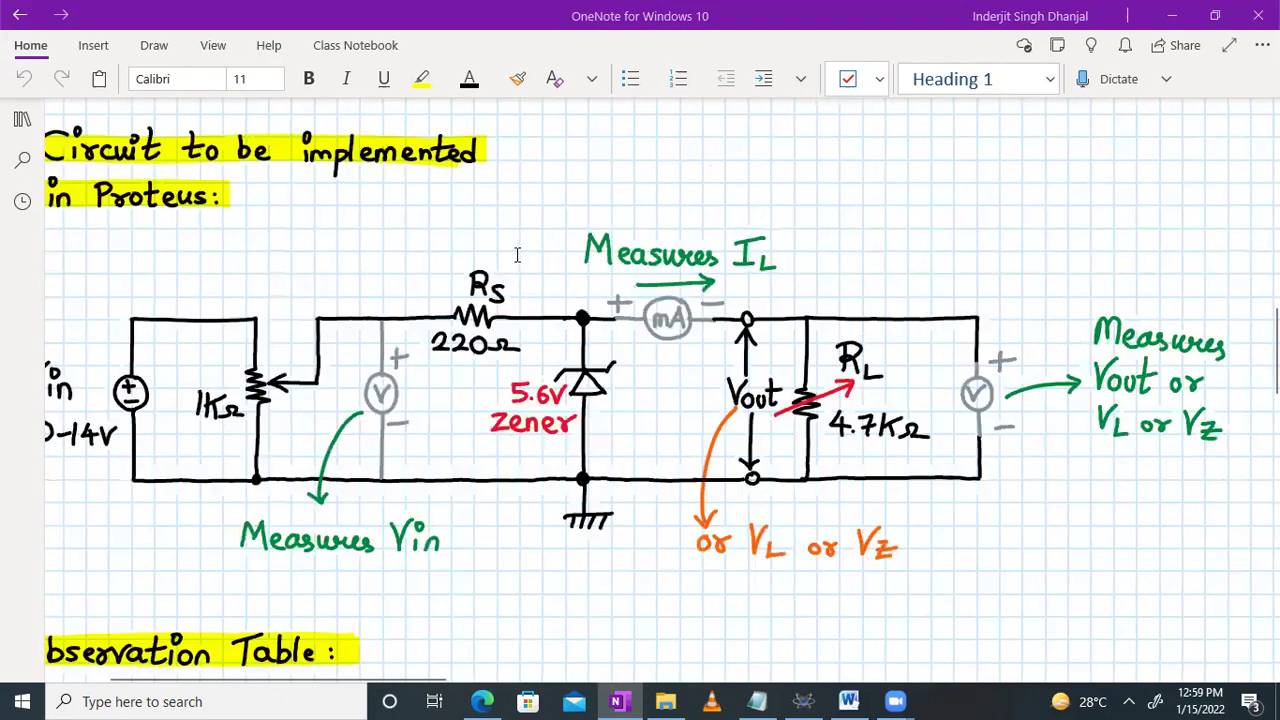
scroll(1029, 241, "right", 10)
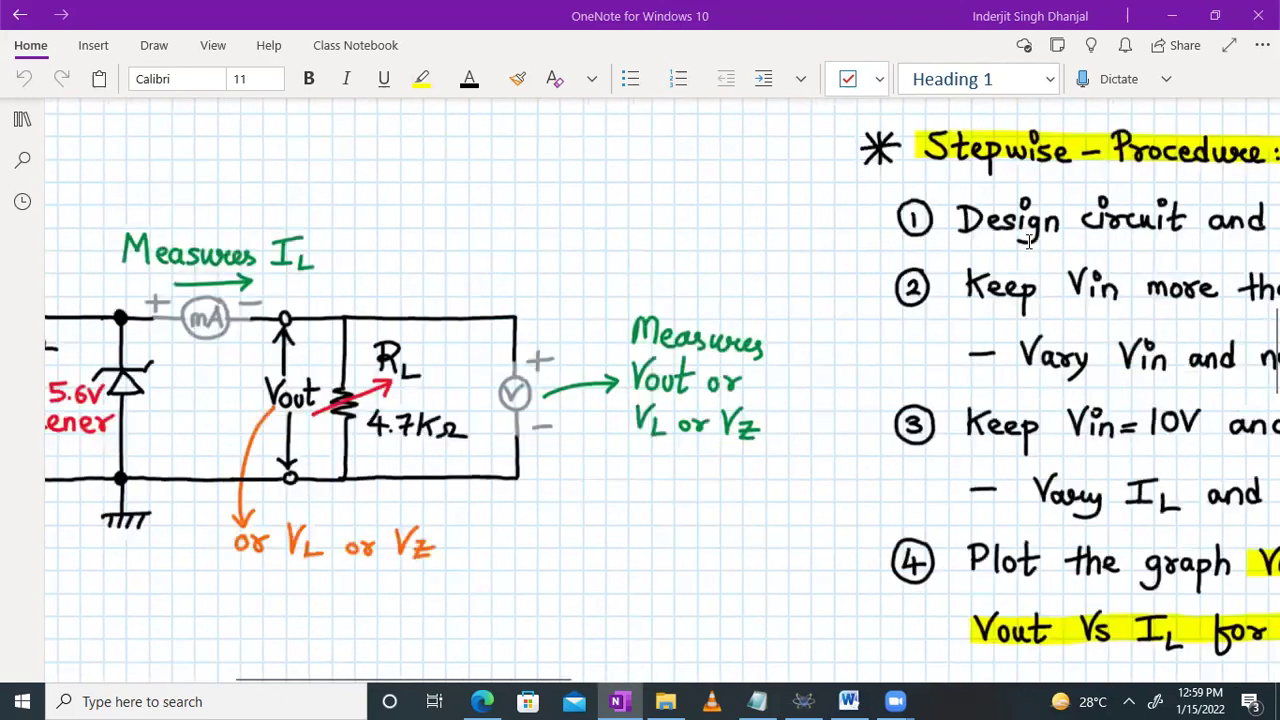
scroll(1029, 241, "right", 5)
scroll(1029, 241, "right", 4)
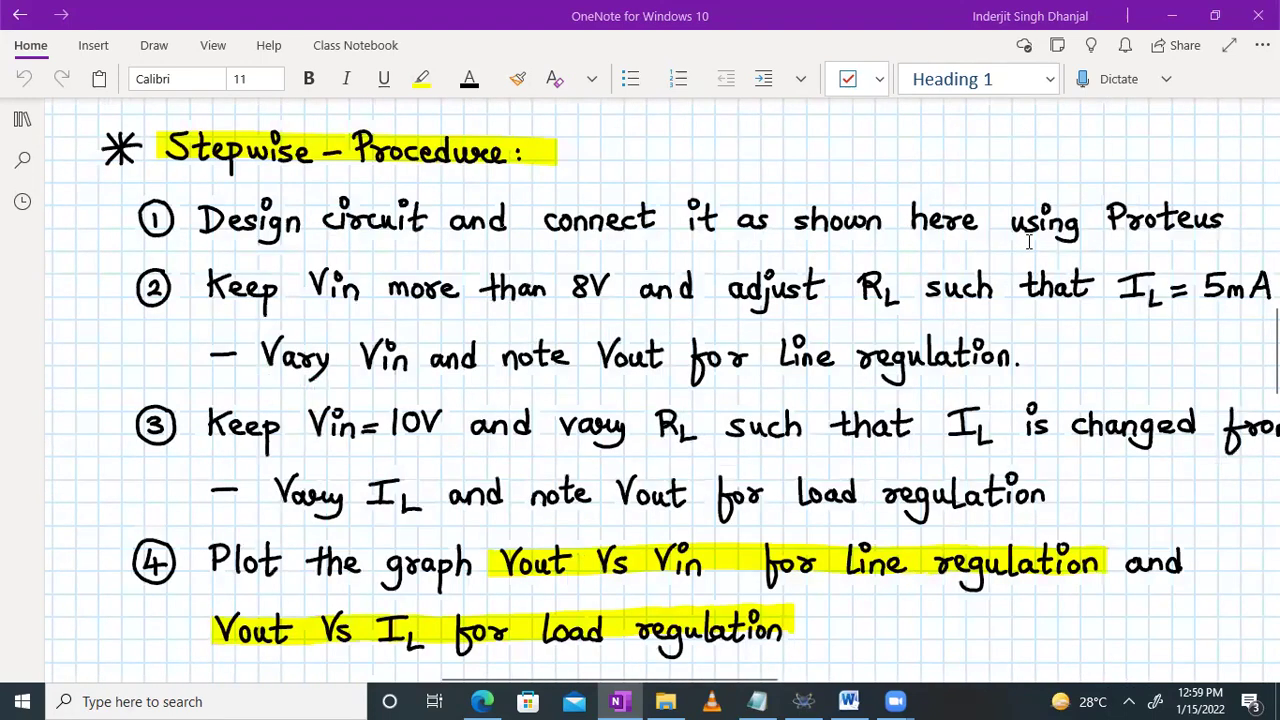
scroll(1029, 241, "right", 1)
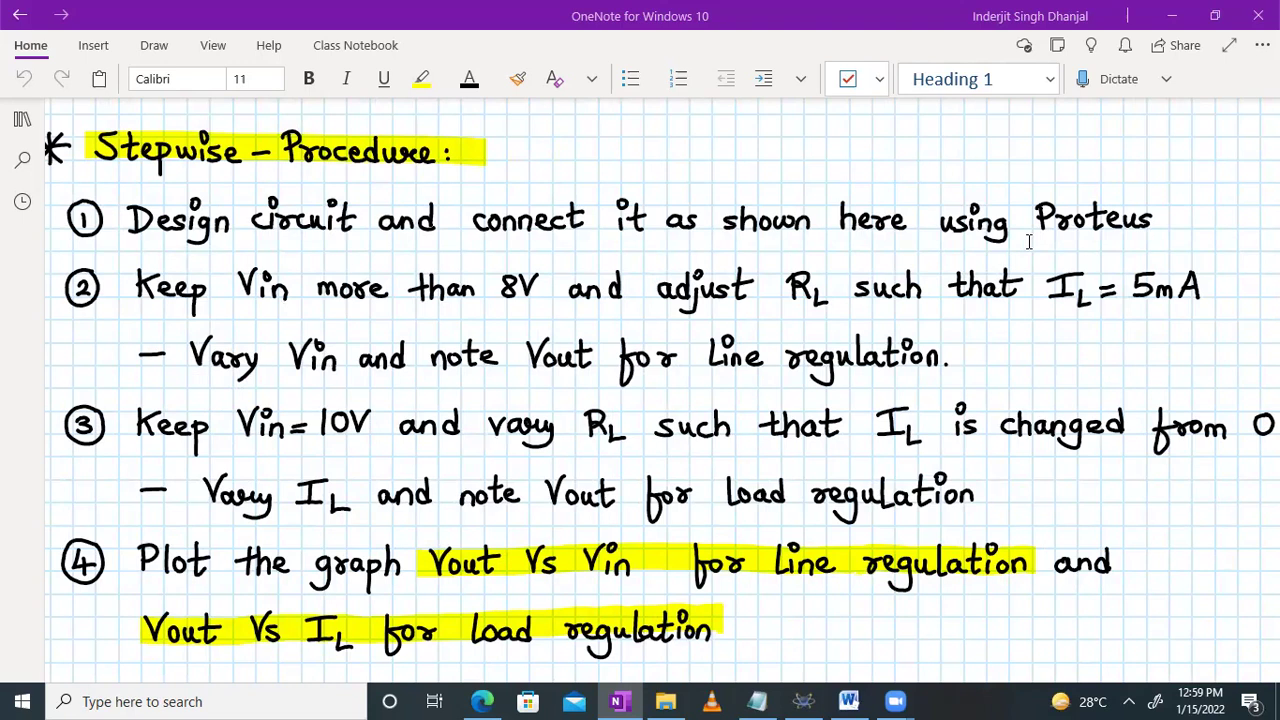
Step: Read the remaining procedure items on load regulation at Vin = 10V and on plotting the line and load regulation graphs
scroll(431, 390, "down", 1)
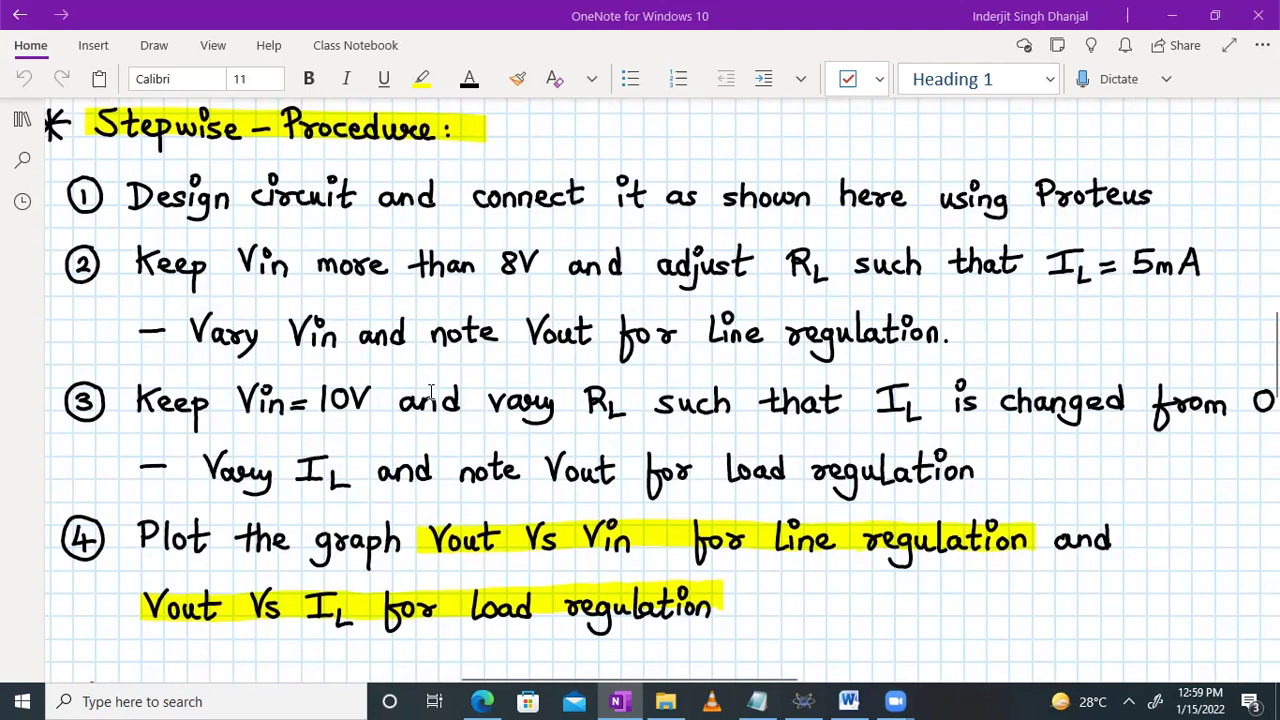
scroll(200, 440, "down", 1)
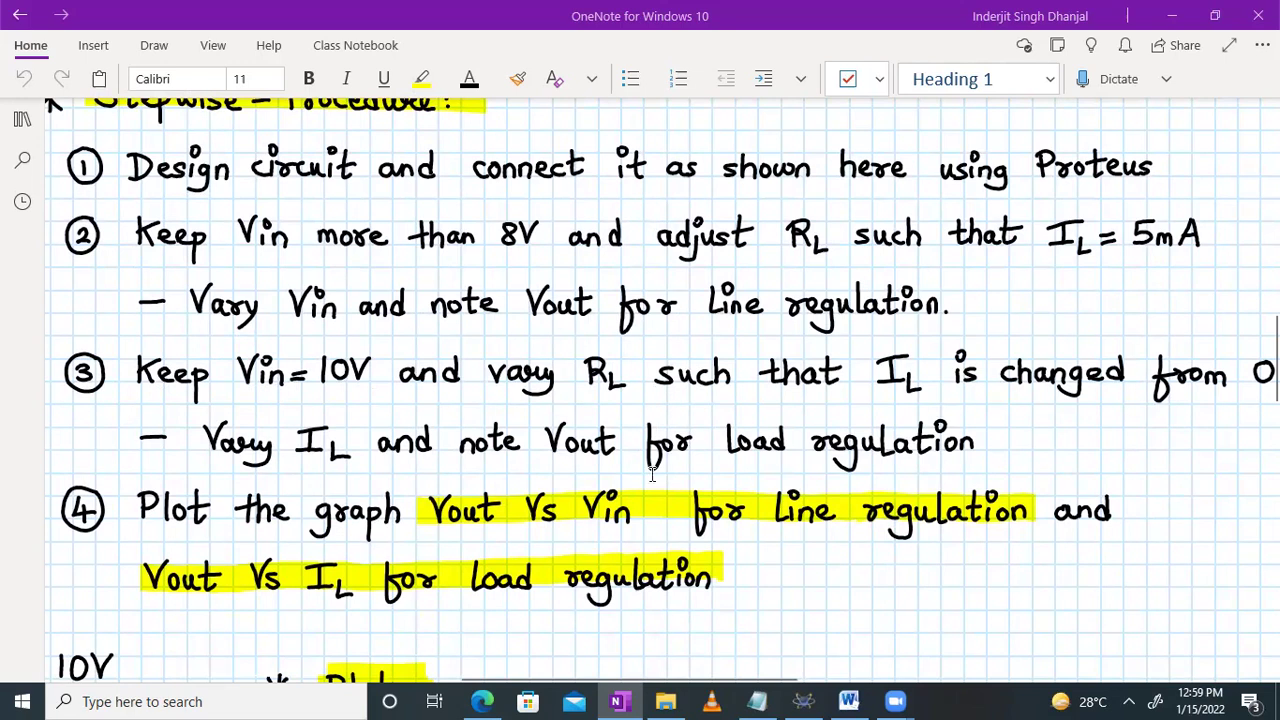
scroll(1061, 429, "right", 1)
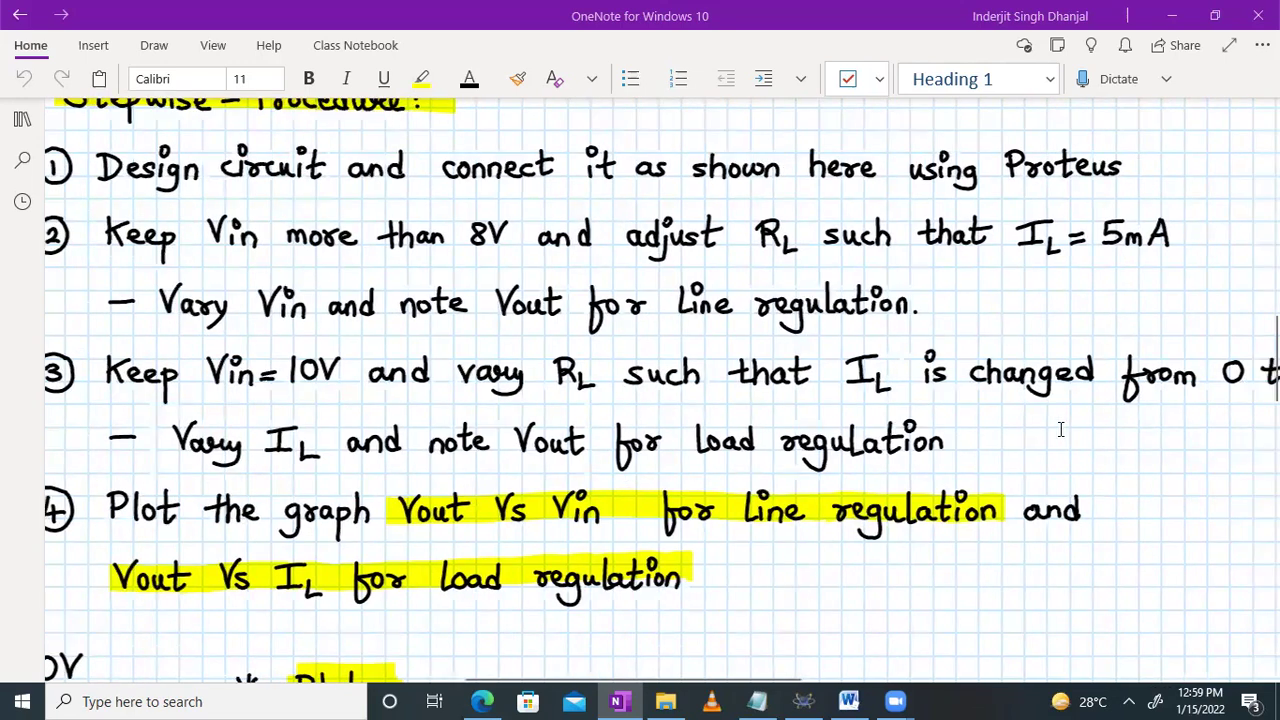
scroll(1061, 429, "right", 5)
scroll(1061, 429, "left", 3)
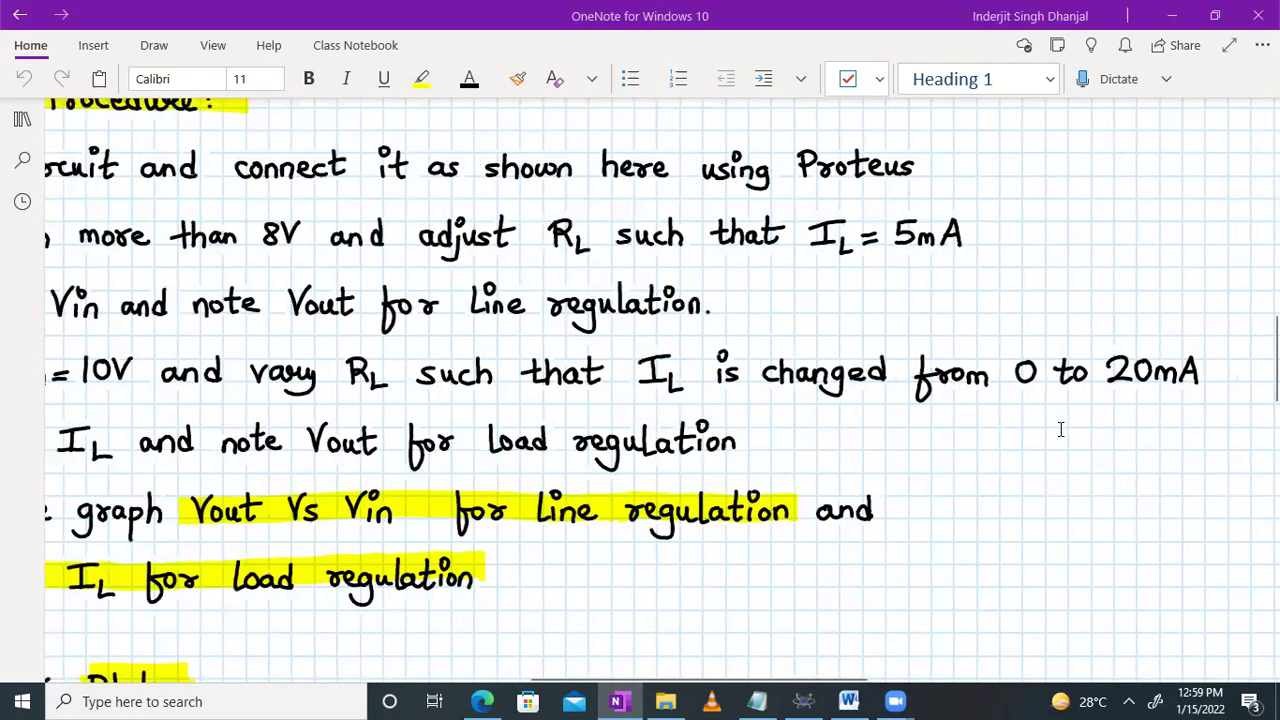
scroll(1061, 429, "left", 4)
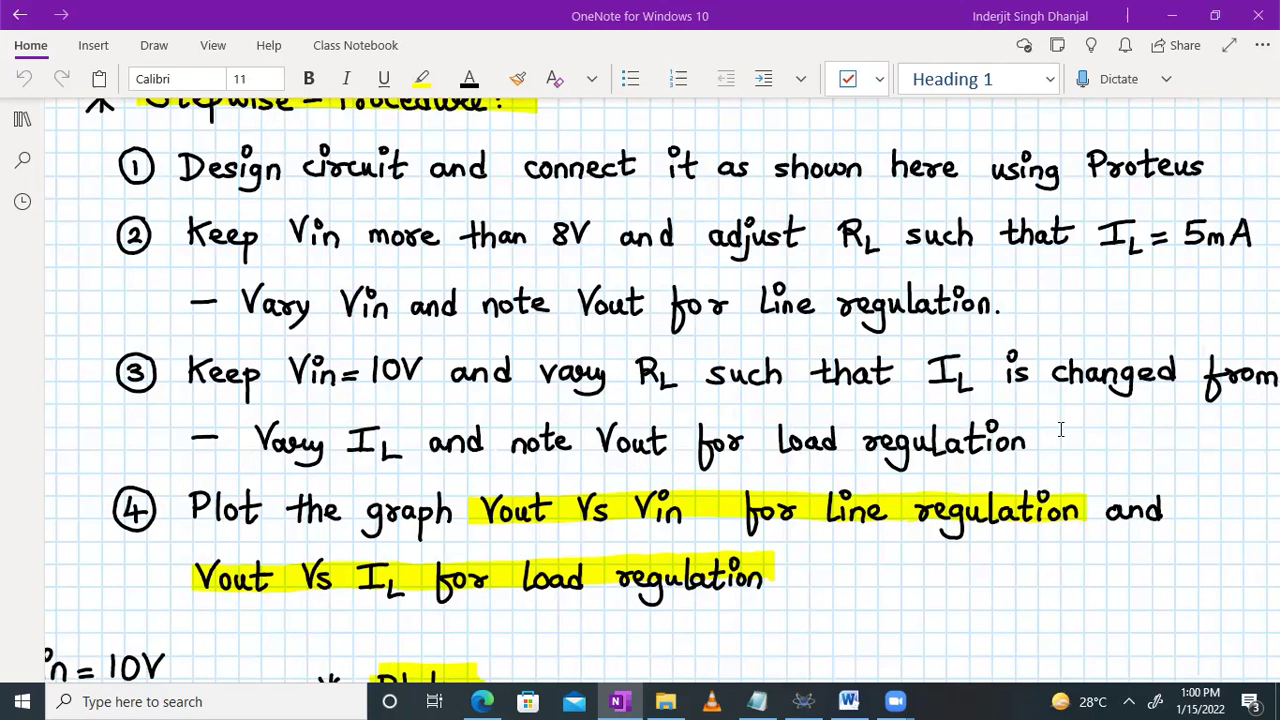
scroll(549, 345, "up", 1)
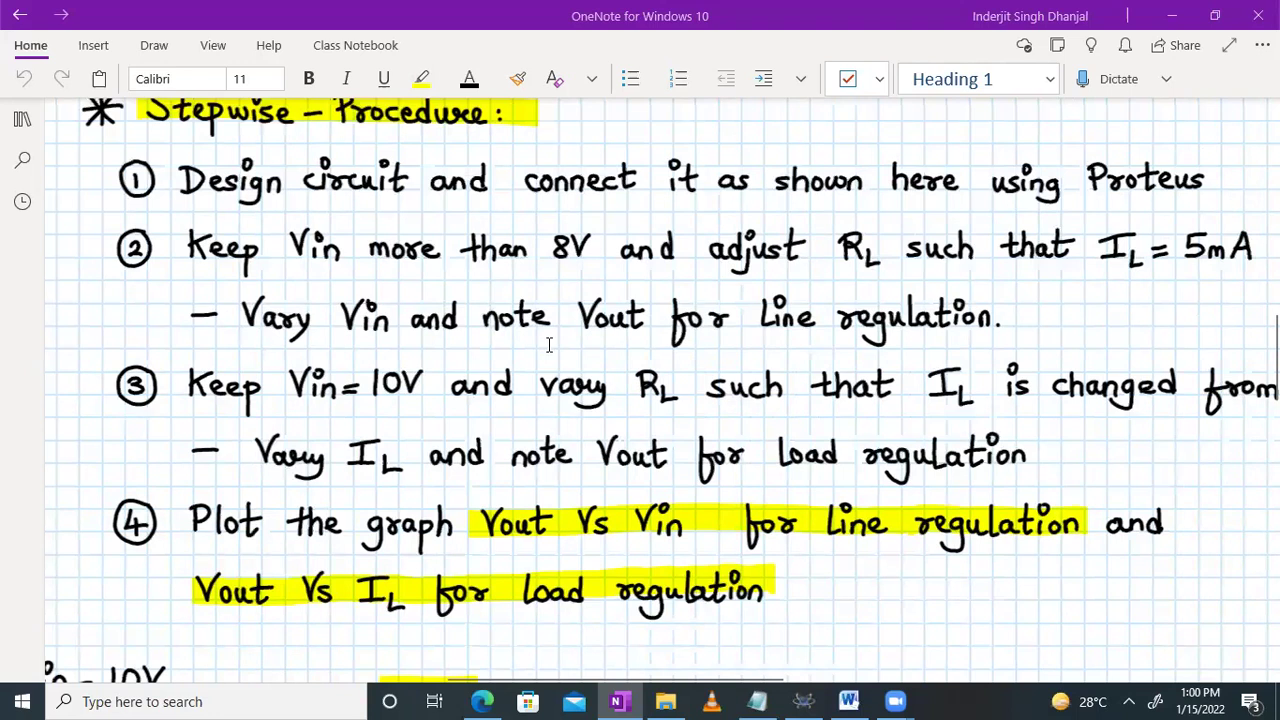
scroll(549, 345, "up", 1)
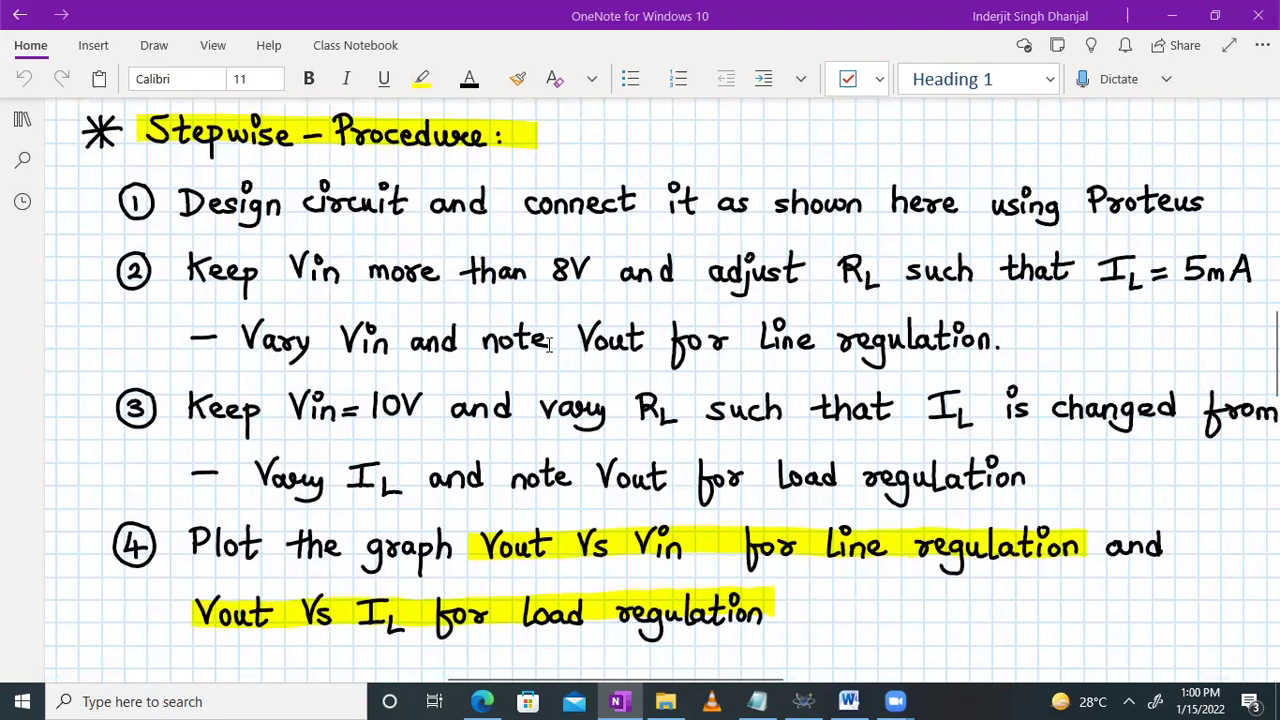
scroll(549, 345, "left", 1)
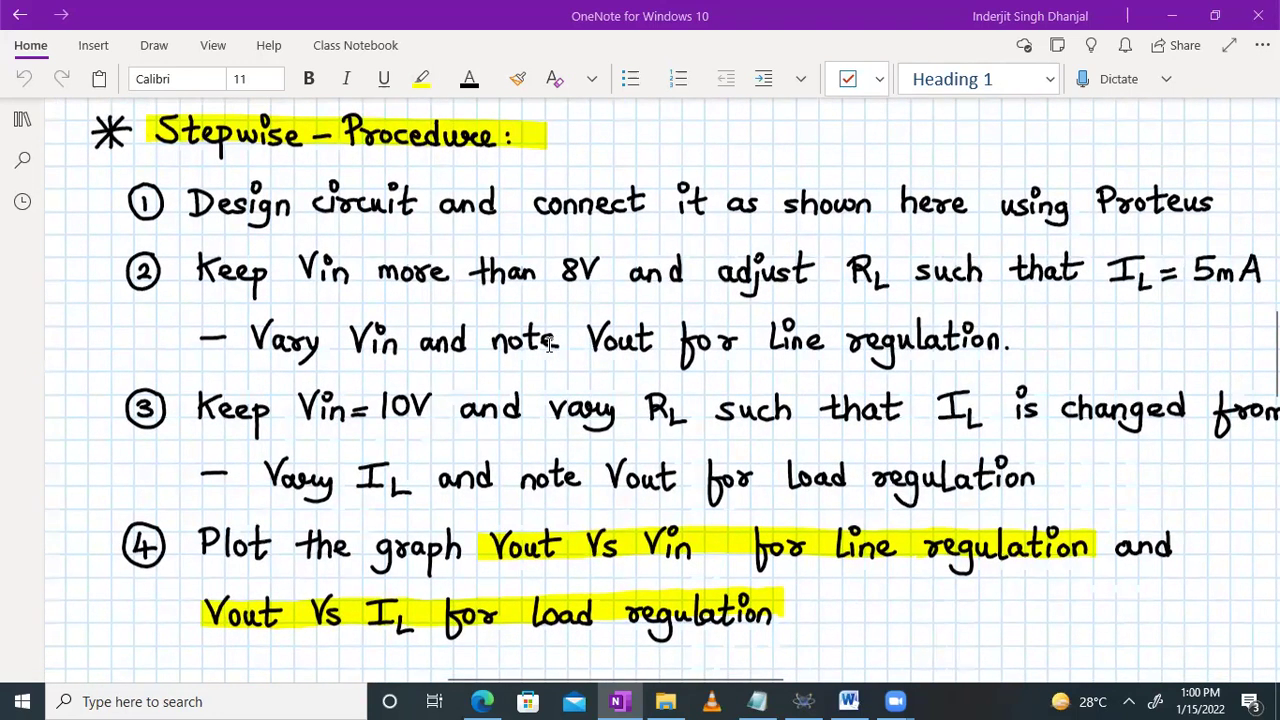
Step: Examine the observation tables for line regulation with IL = 5mA and load regulation with Vin = 10V
scroll(549, 345, "left", 10)
scroll(549, 345, "left", 2)
scroll(549, 345, "down", 5)
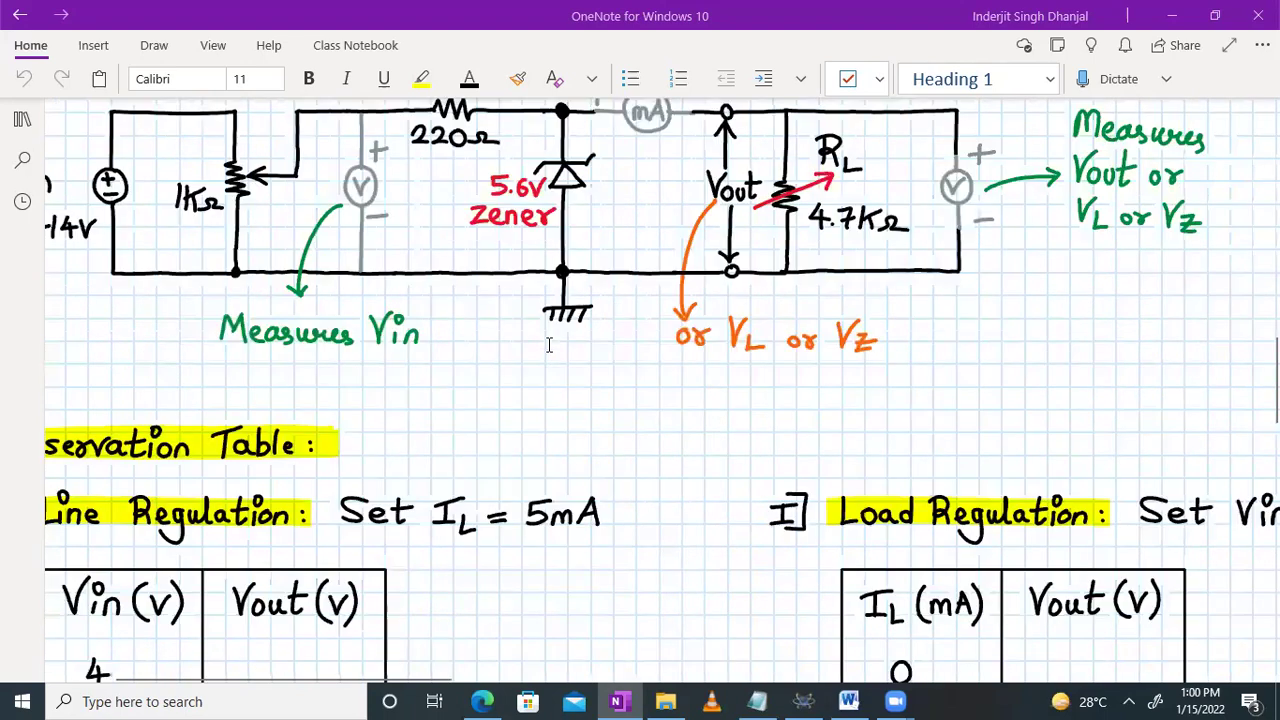
scroll(549, 345, "left", 1)
scroll(549, 345, "down", 2)
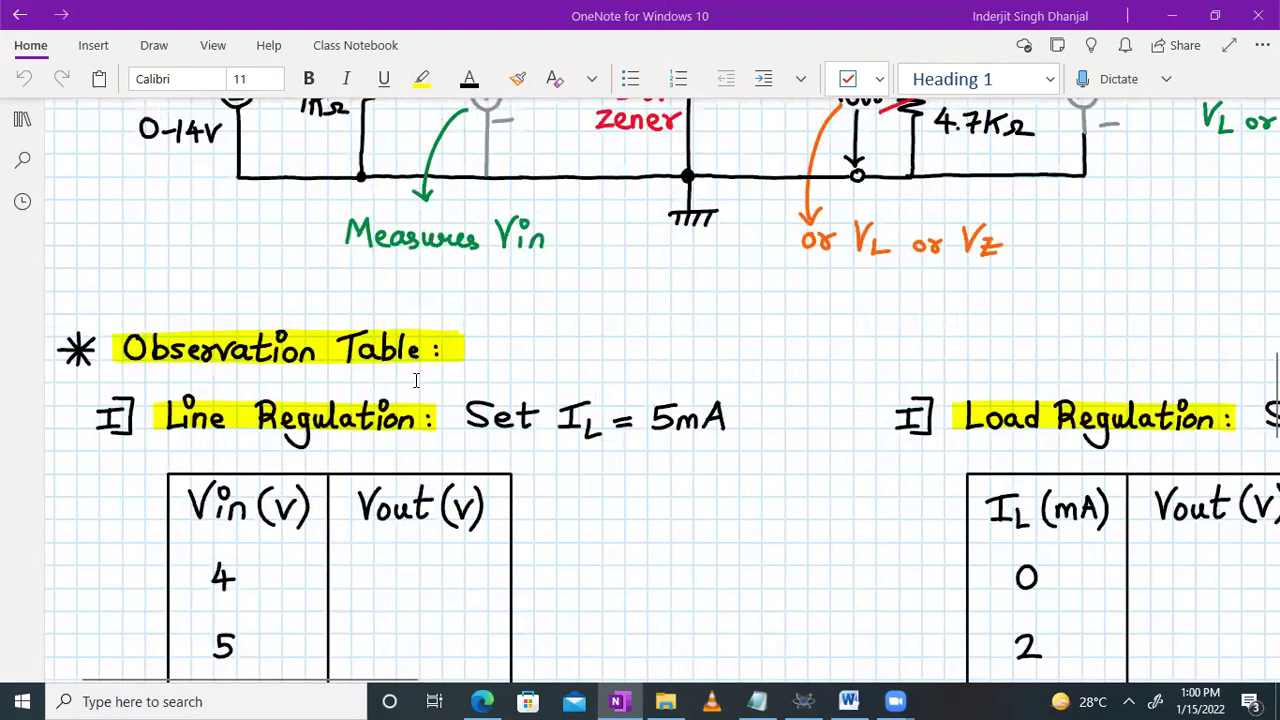
scroll(909, 451, "right", 3)
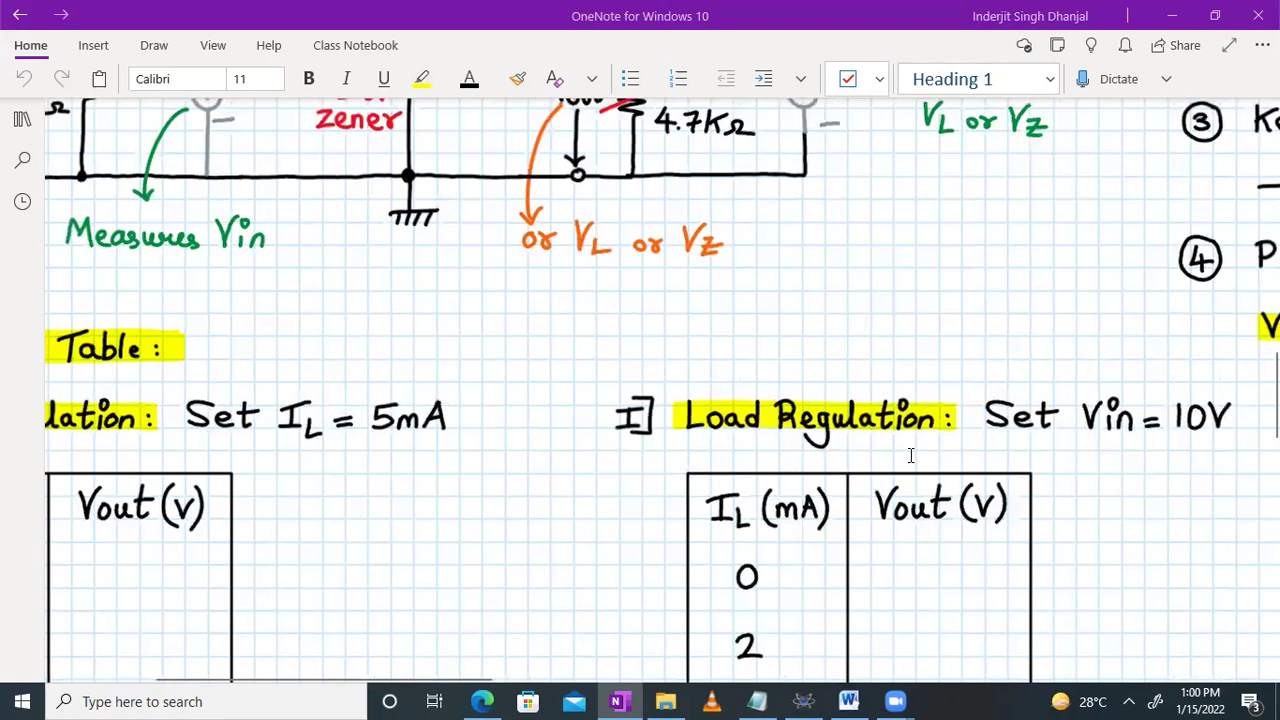
scroll(911, 455, "right", 1)
scroll(911, 455, "right", 2)
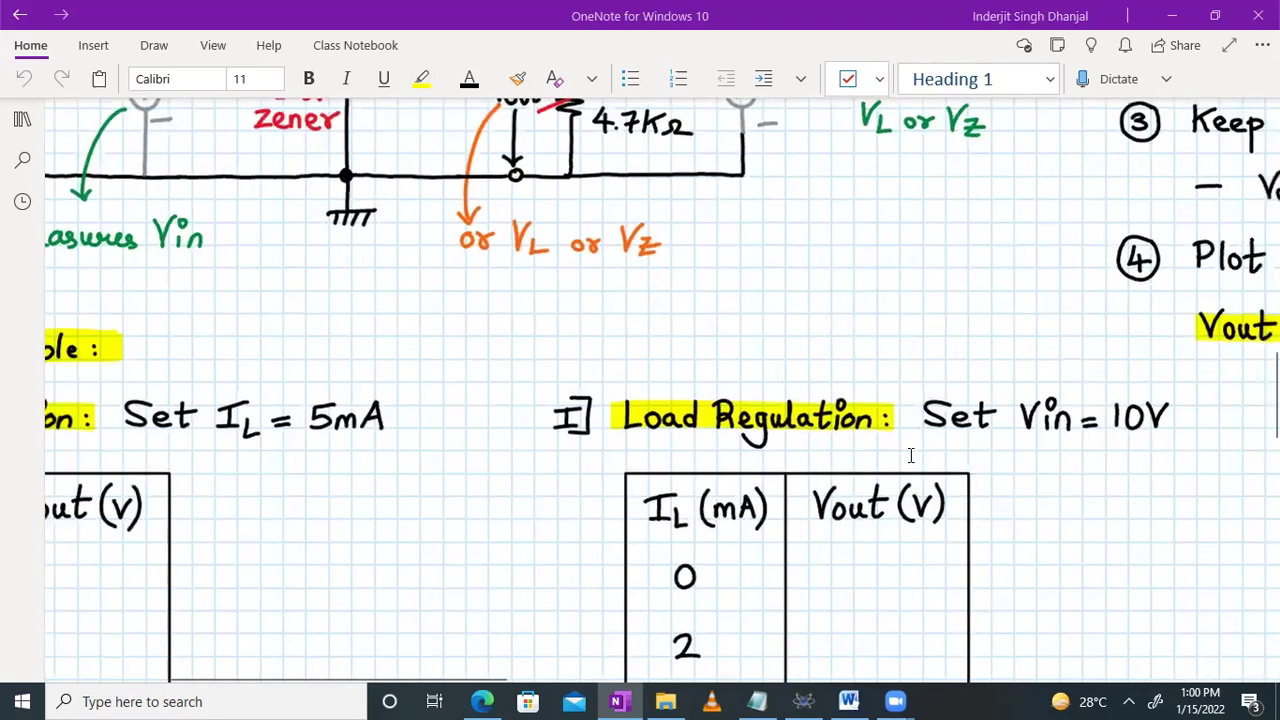
scroll(911, 455, "left", 4)
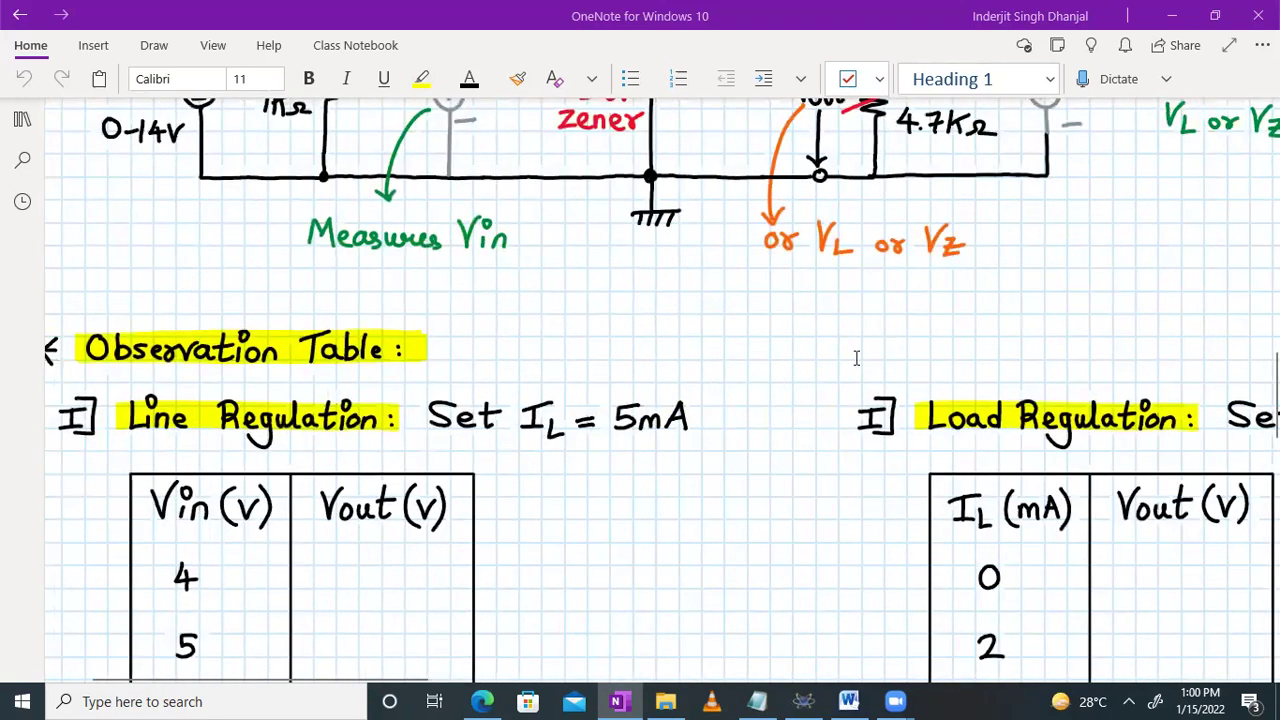
Step: Return to the circuit to be implemented and switch to Proteus, arranging its schematic window beside the OneNote notes
scroll(857, 357, "up", 2)
scroll(857, 357, "up", 1)
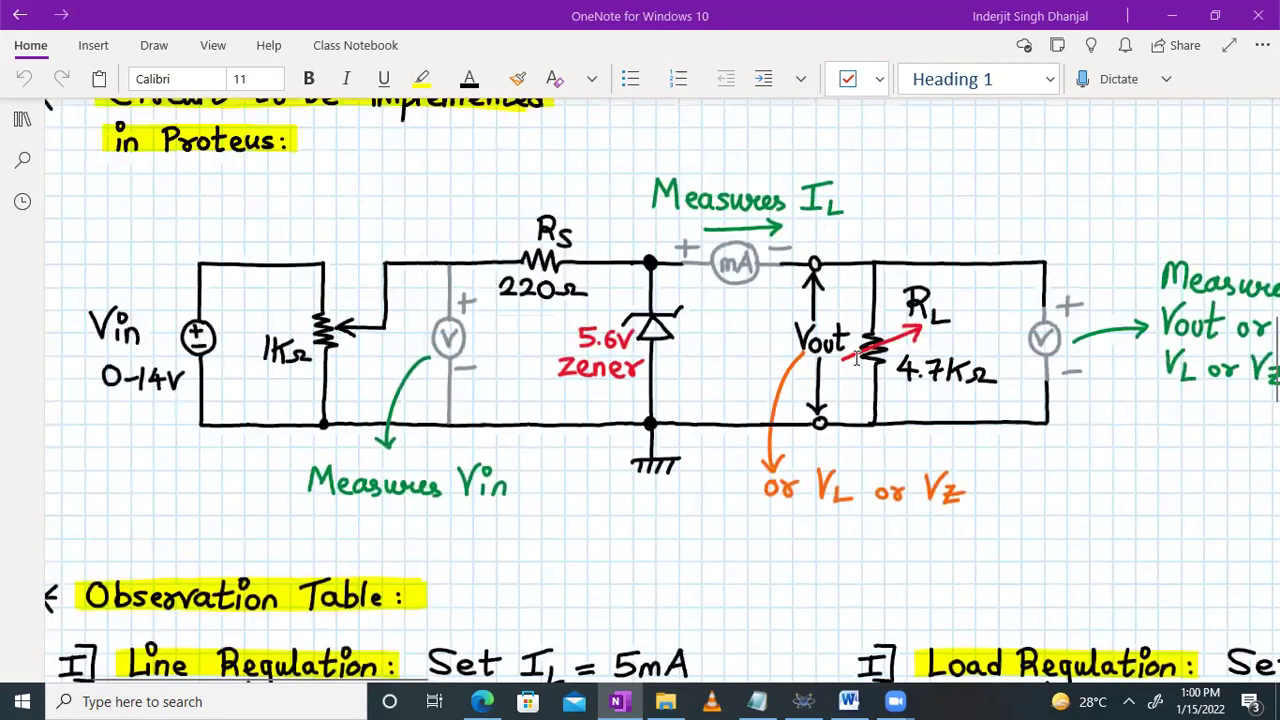
scroll(517, 227, "up", 1)
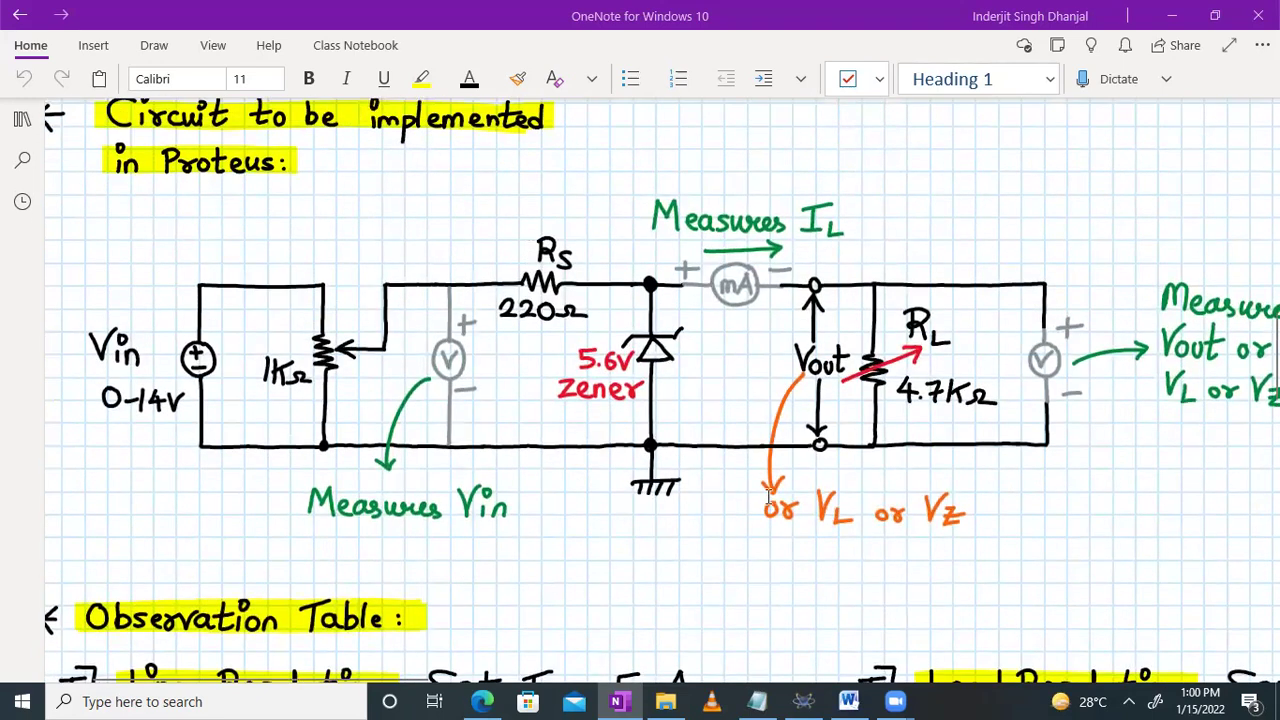
left_click(1215, 15)
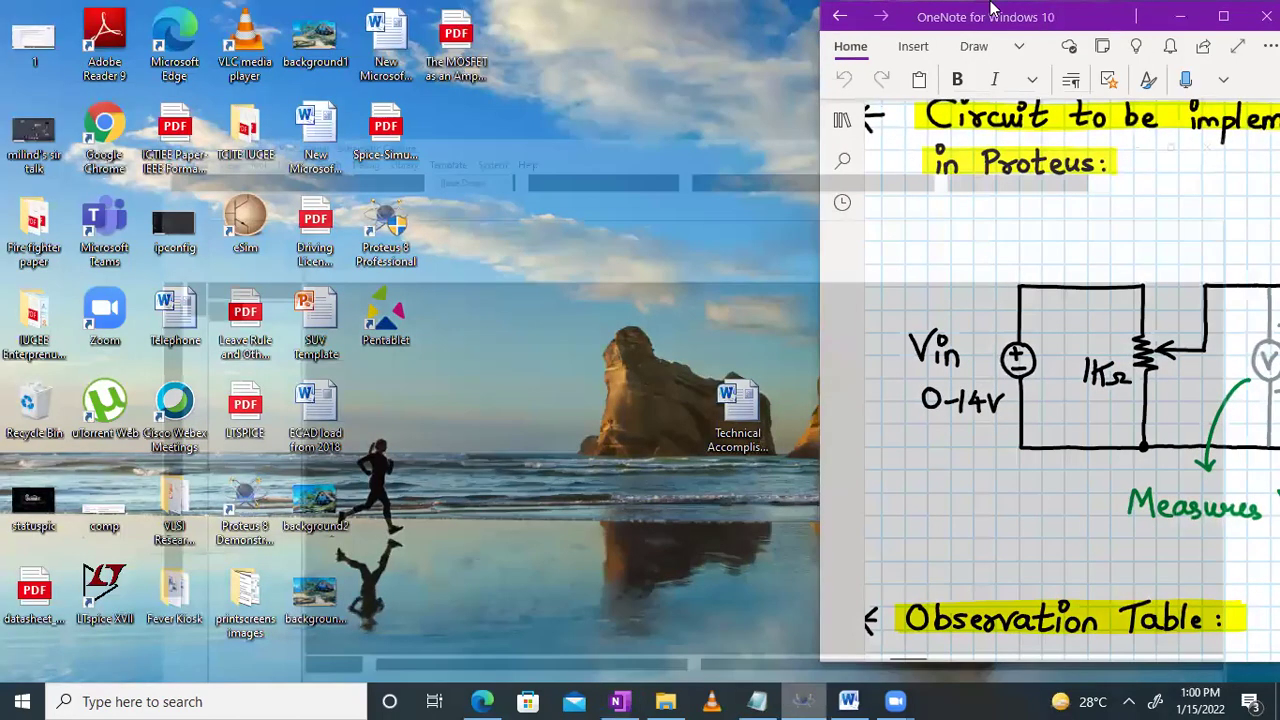
left_click(803, 701)
key("super+Down")
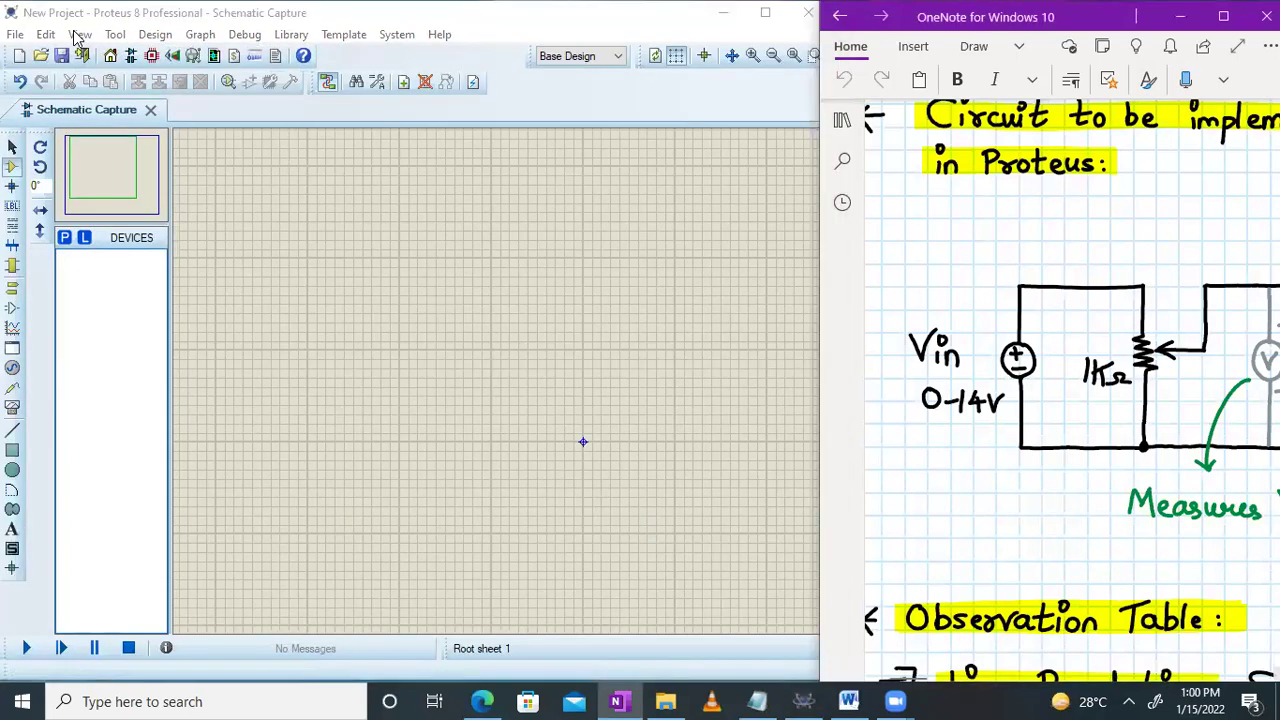
Step: Find the DC voltage source VSOURCE in the component library with "dc vol" and add it to the device list
left_click(65, 237)
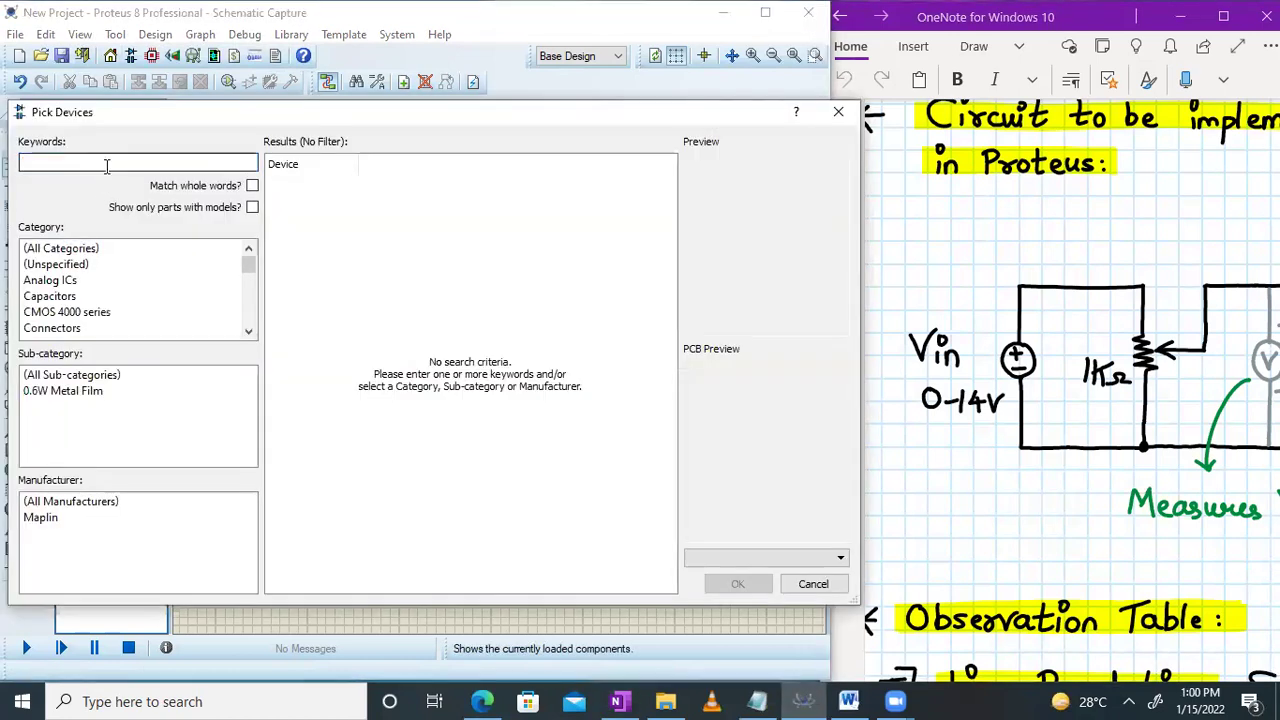
type("dc vol")
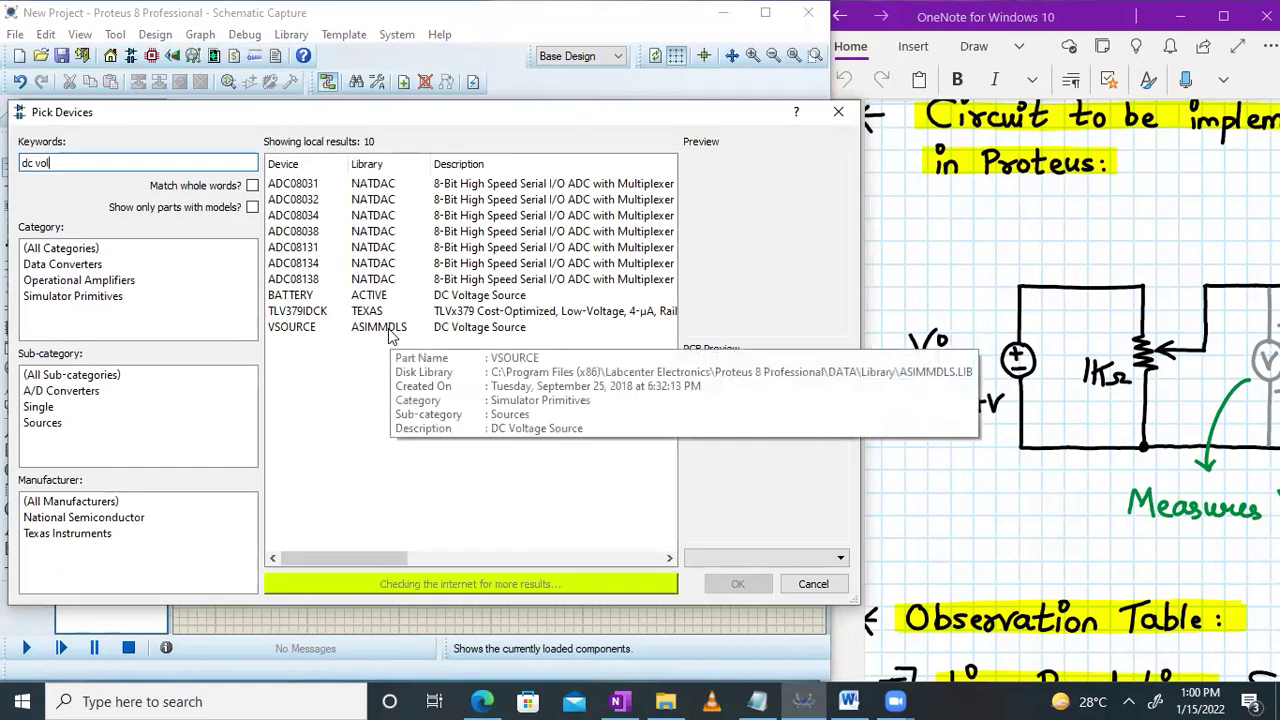
left_click(389, 330)
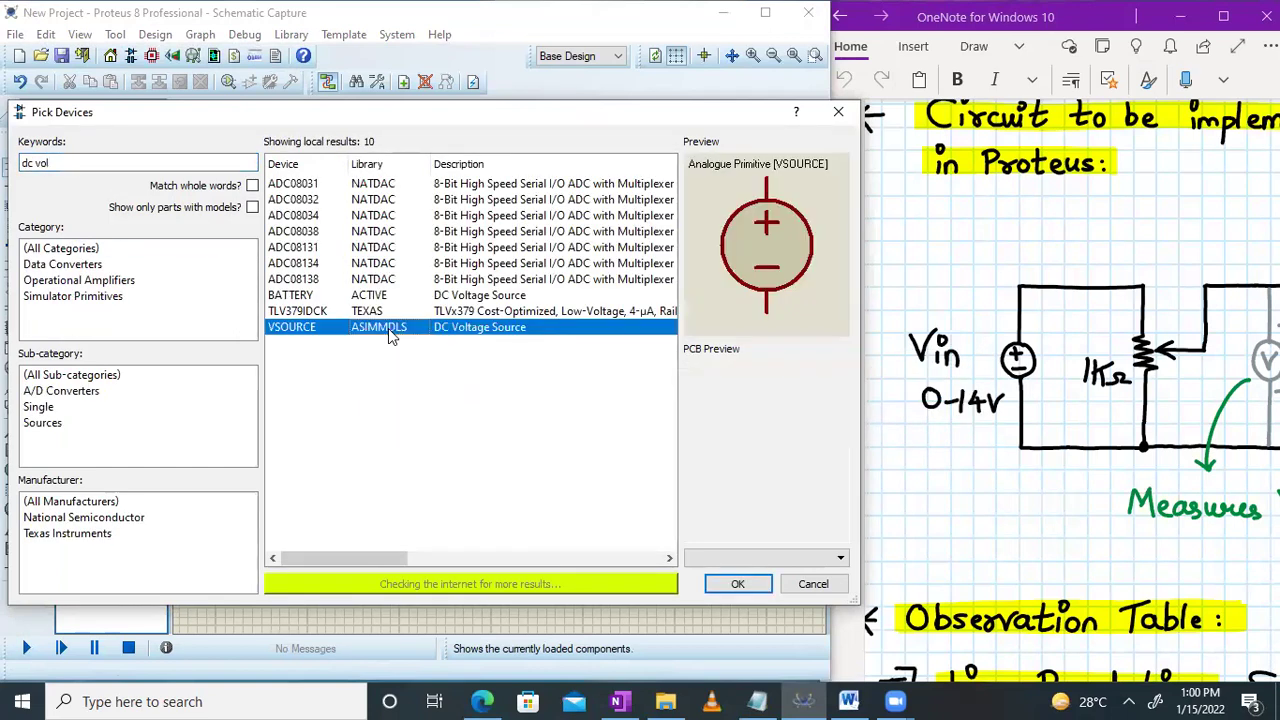
left_click(738, 584)
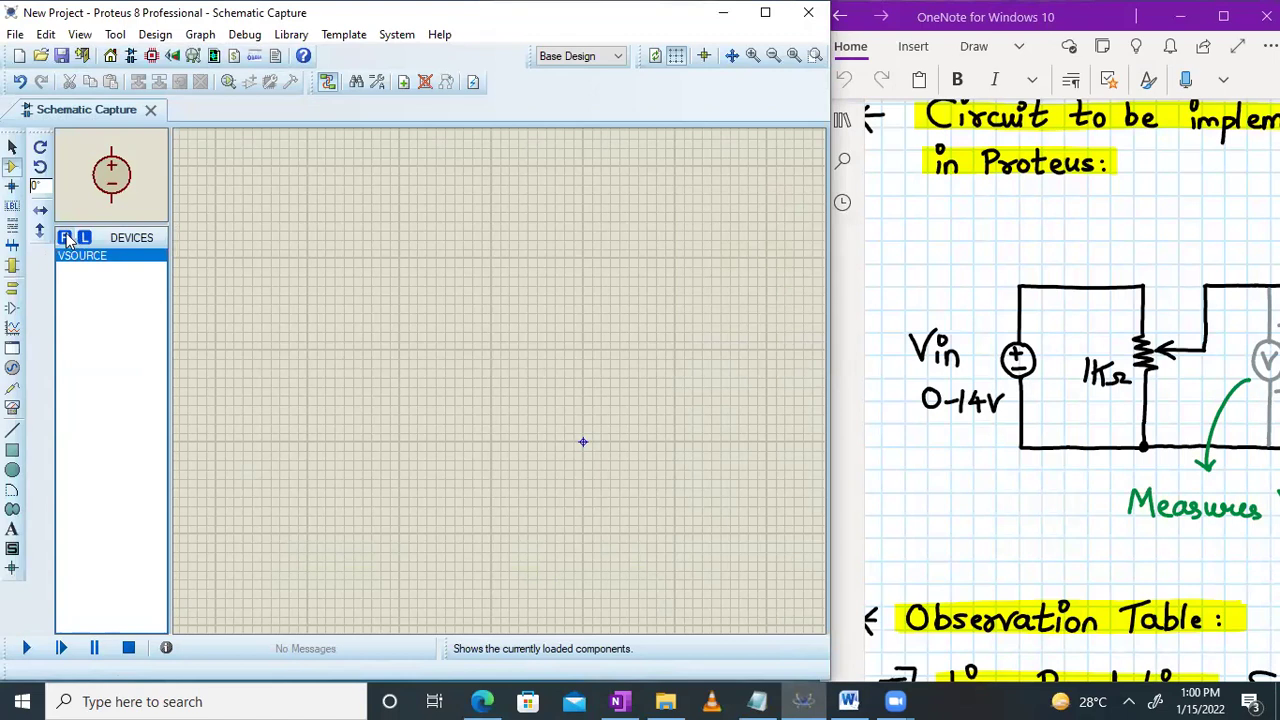
Step: Find the high-granularity interactive potentiometer POT-HG in the component library with "pot" and add it to the device list
left_click(66, 238)
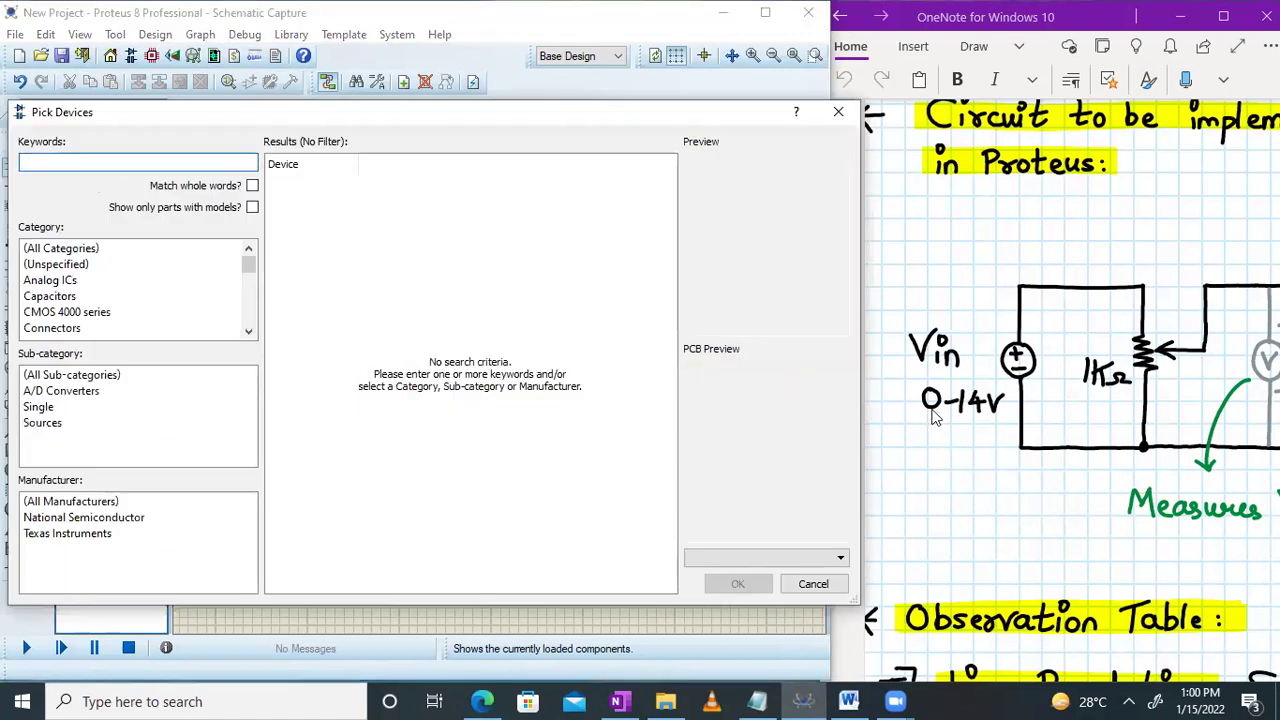
scroll(1057, 483, "right", 3)
left_click(240, 160)
type("pot")
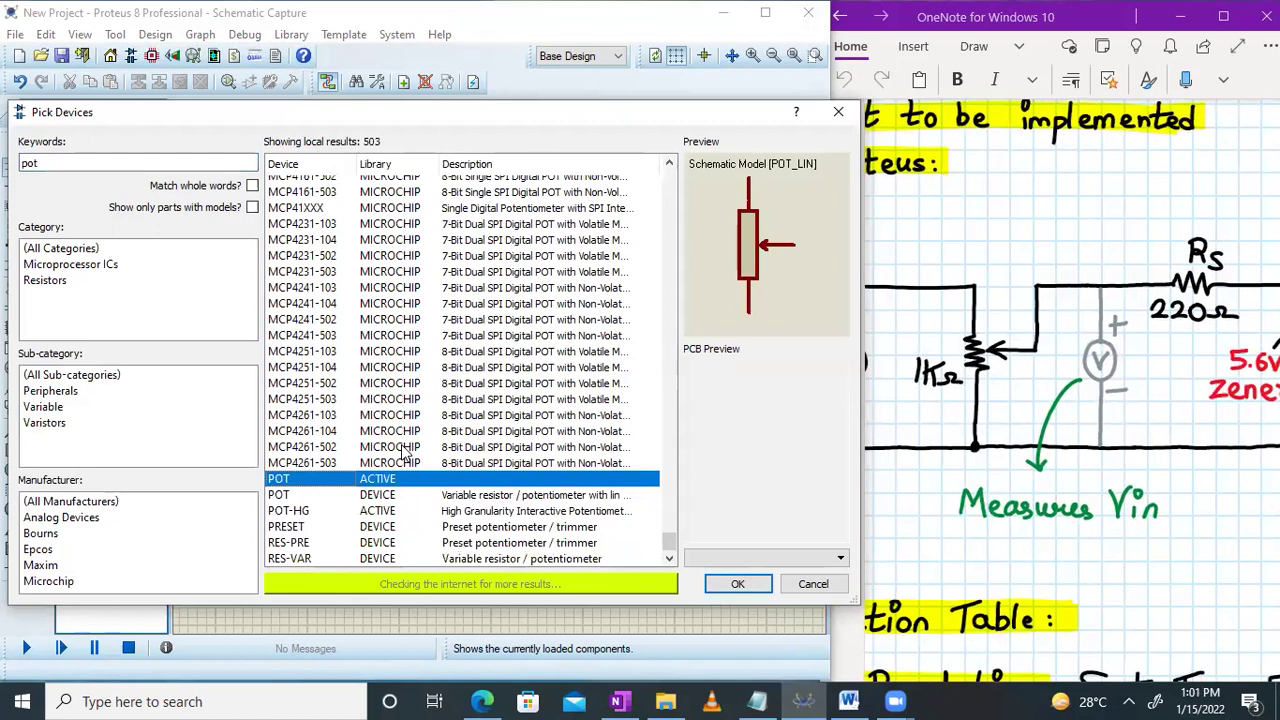
left_click(296, 518)
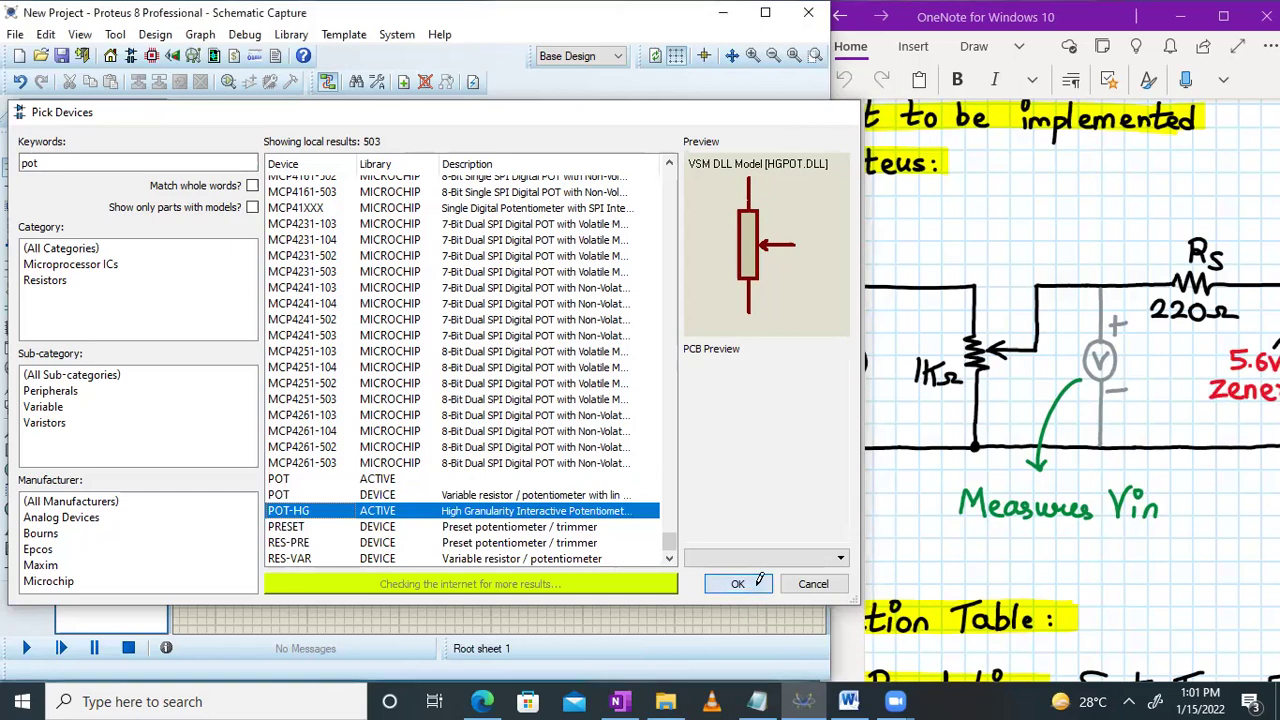
left_click(758, 581)
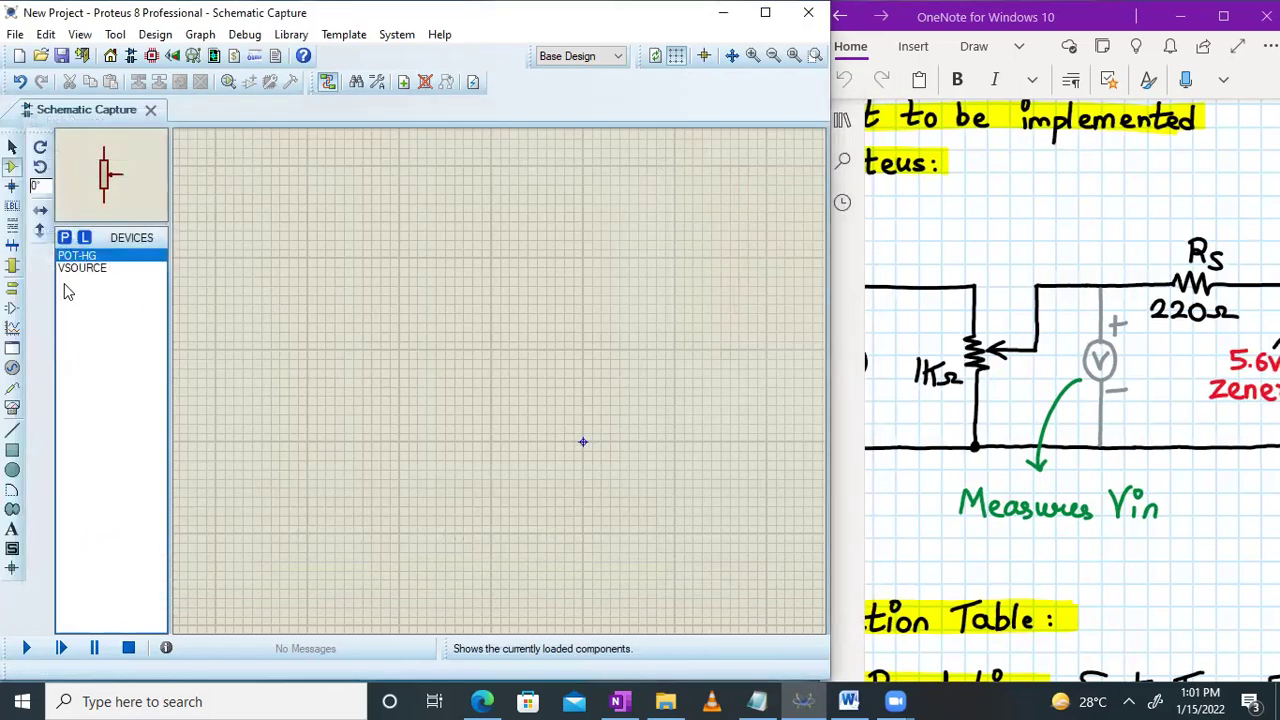
Step: Find the 0.6W metal film resistor MINRES100K in the component library with "resistor" and add it to the device list
left_click(66, 238)
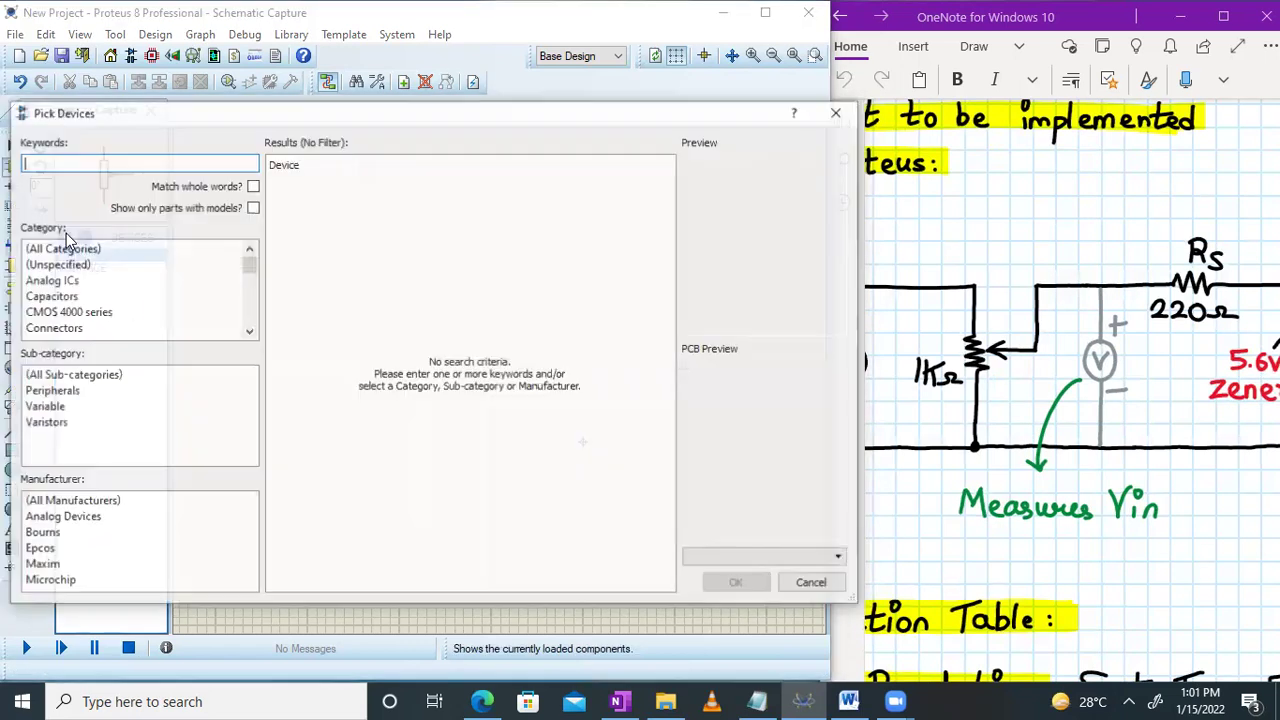
type("resi")
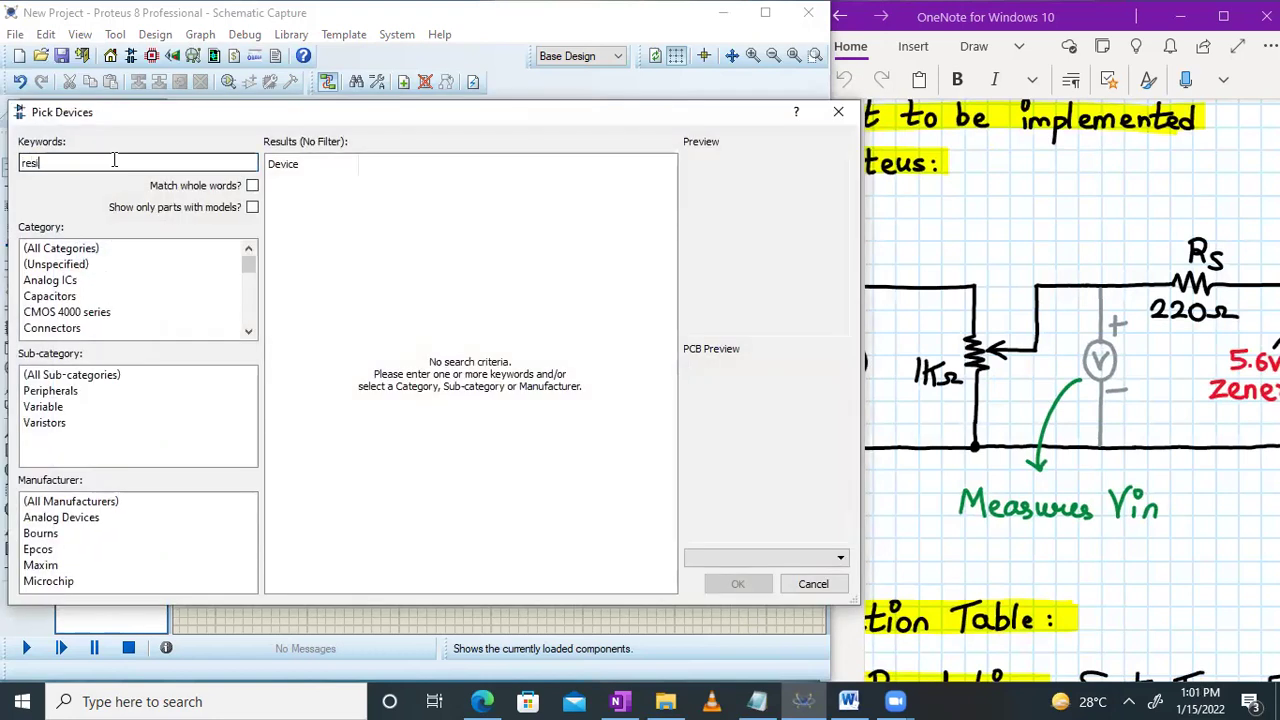
type("stor")
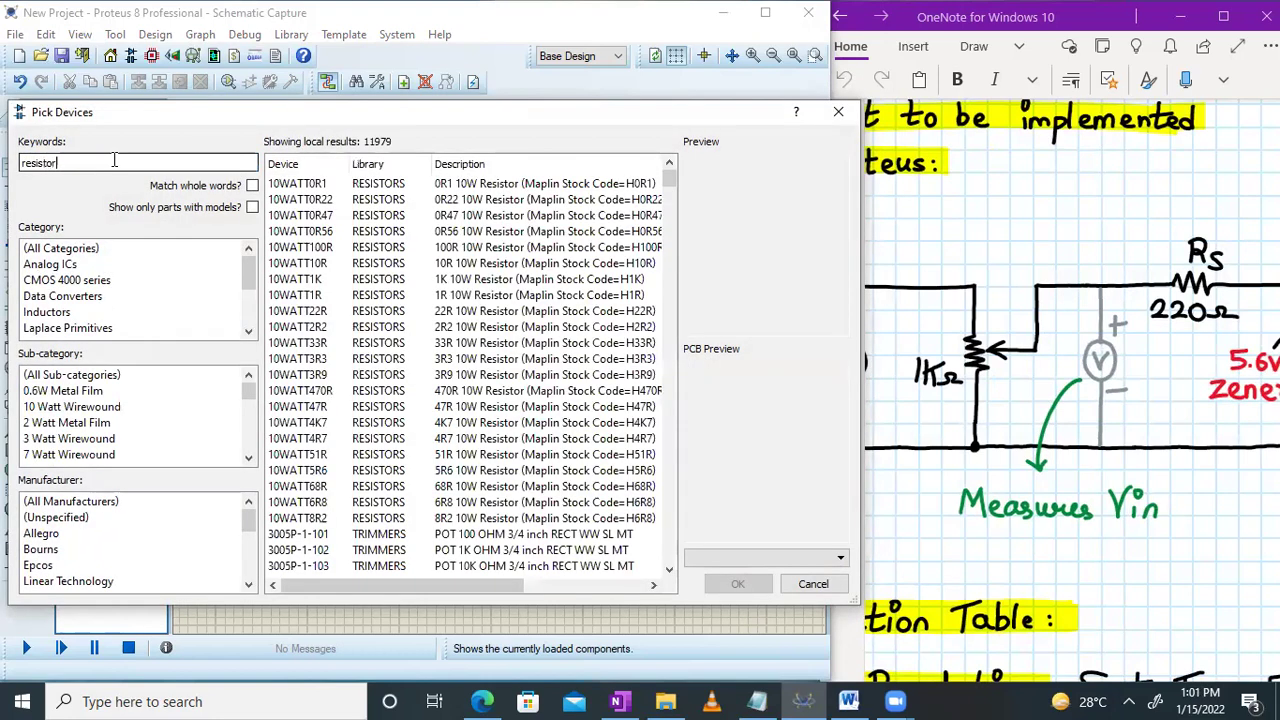
left_click(64, 392)
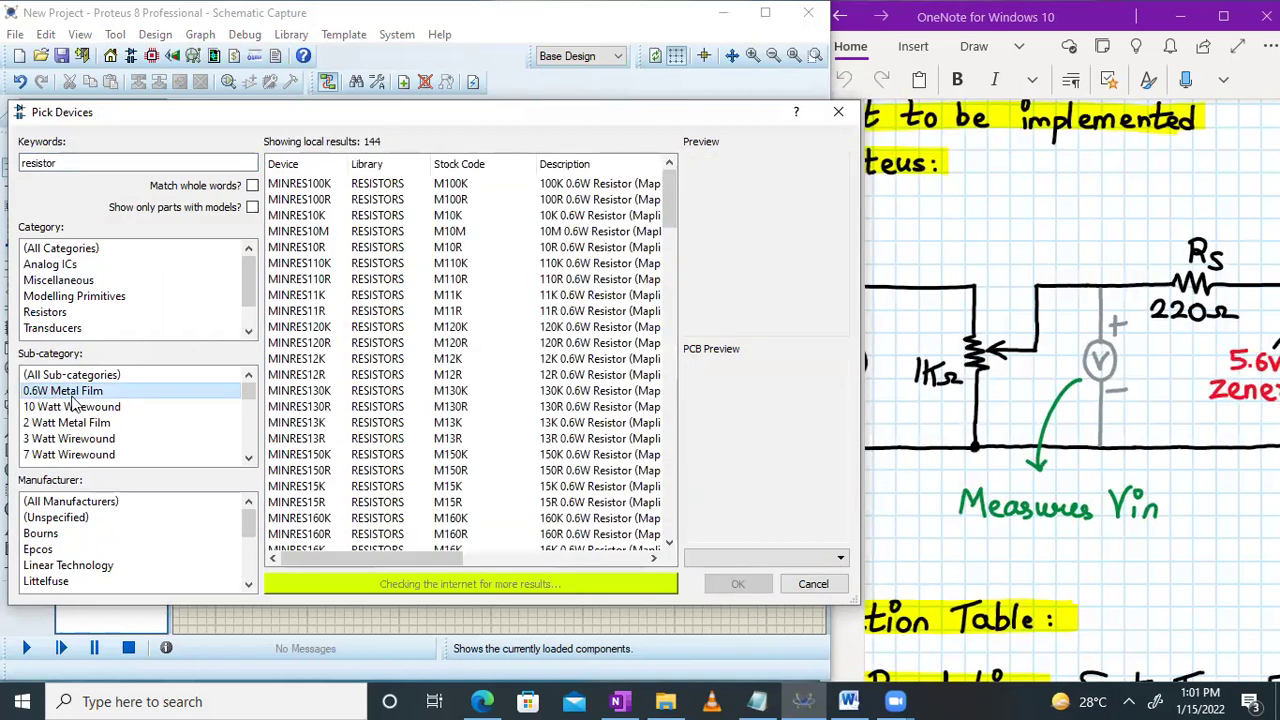
left_click(398, 187)
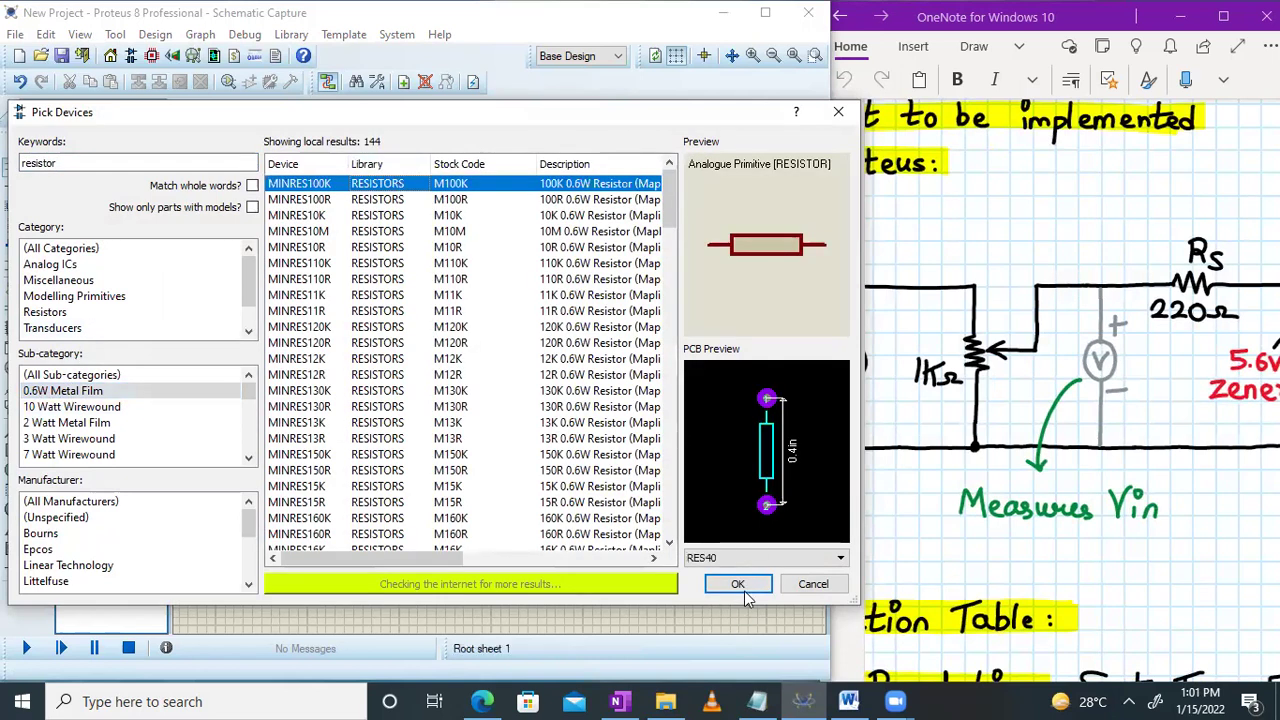
left_click(738, 584)
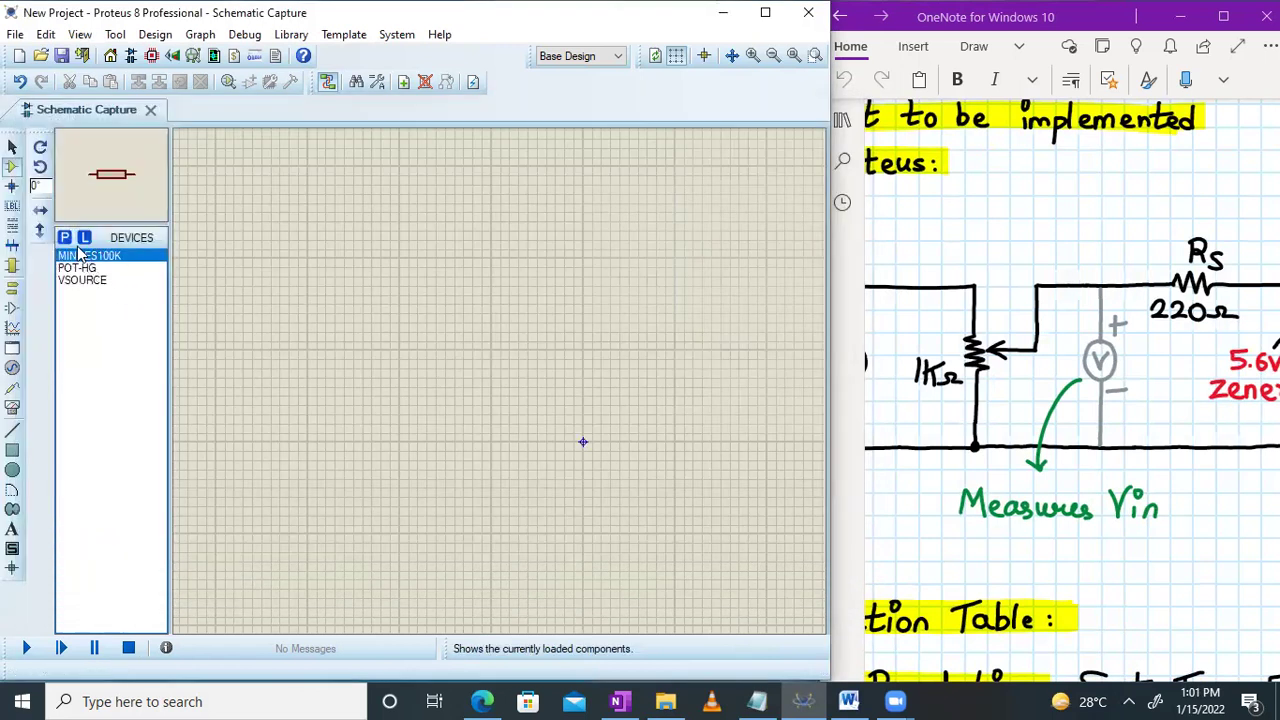
Step: Find the 5.6V 45mA Zener diode 1N4734A from the ZENERM library with "zener" and add it to the device list
scroll(1070, 390, "right", 5)
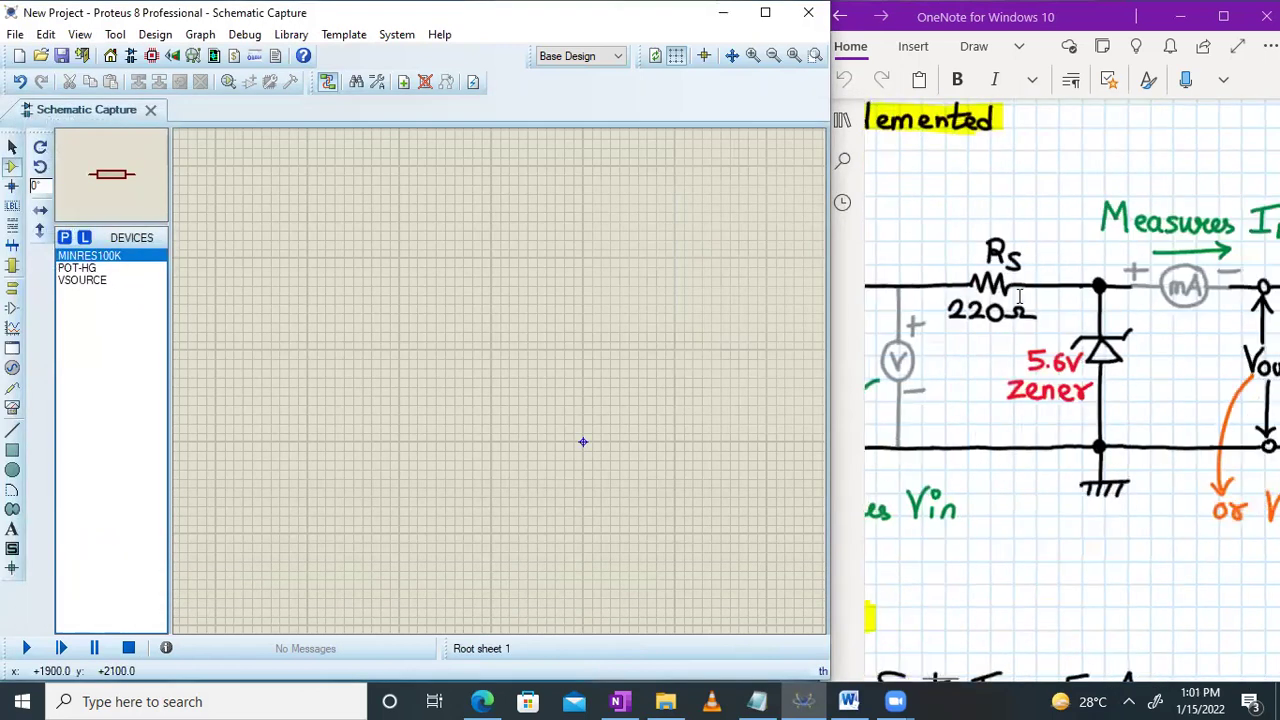
left_click(64, 237)
type("zener")
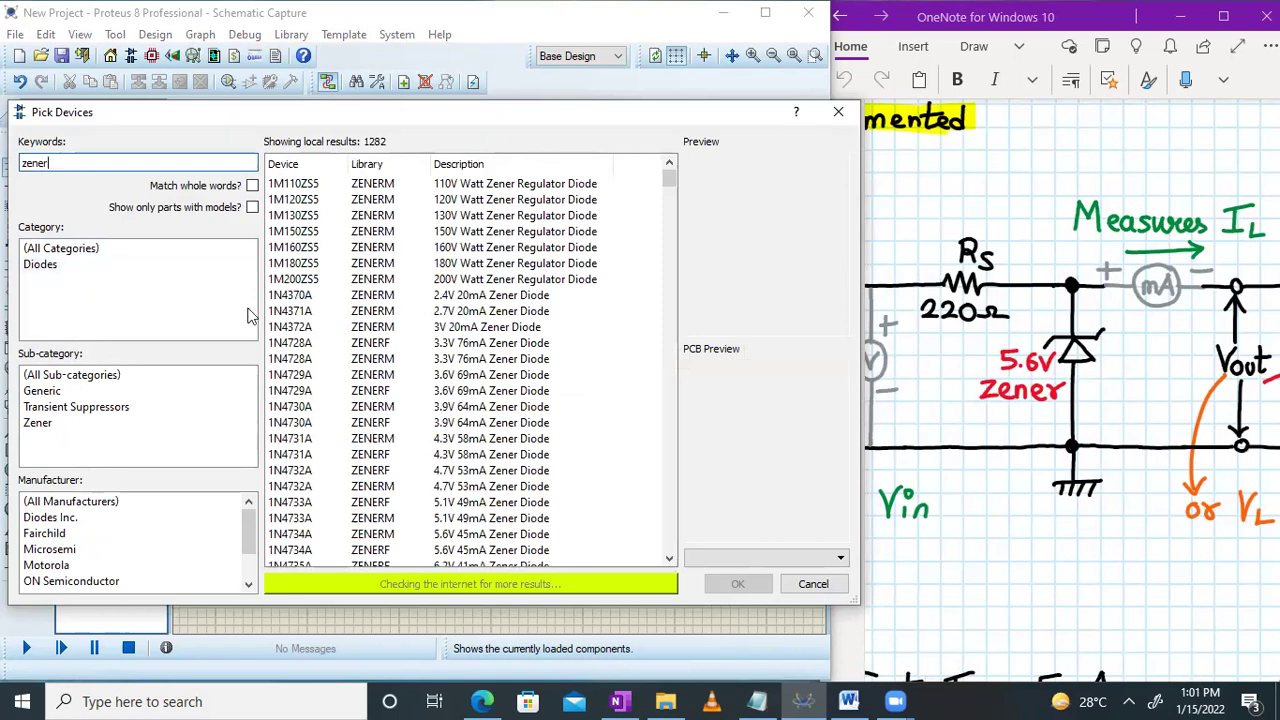
scroll(370, 398, "down", 1)
scroll(370, 398, "down", 1)
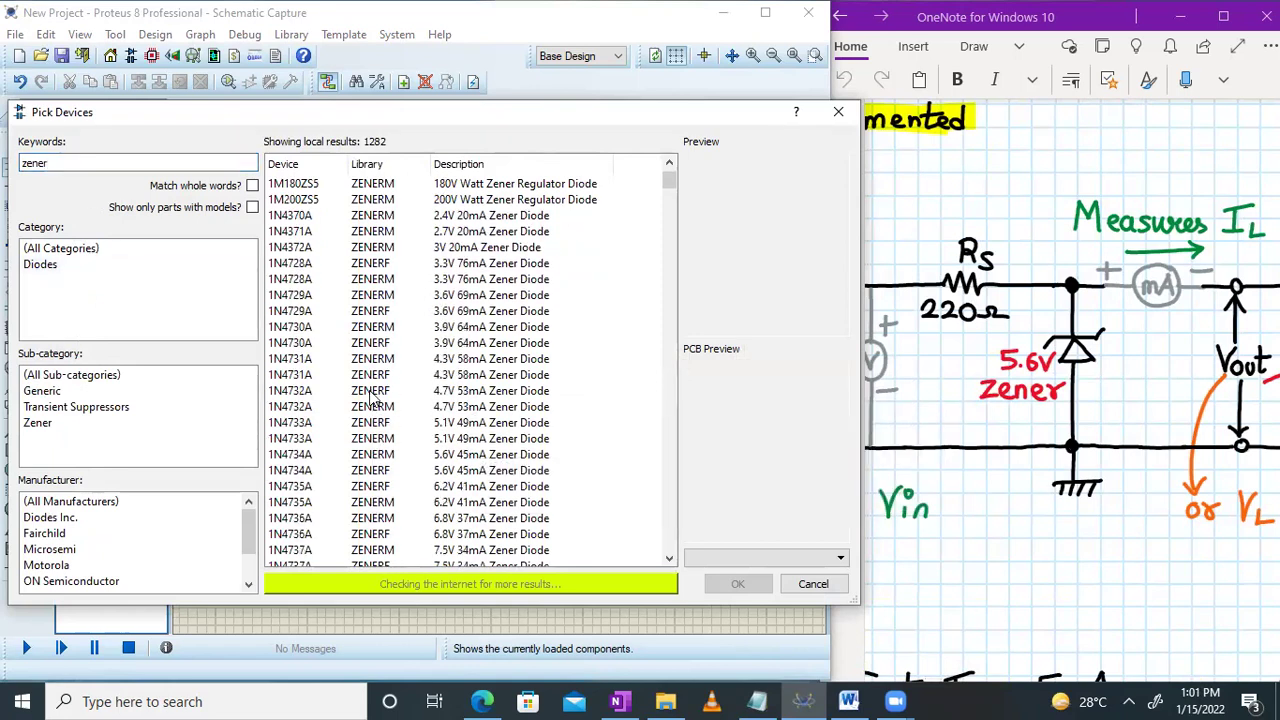
scroll(370, 398, "down", 1)
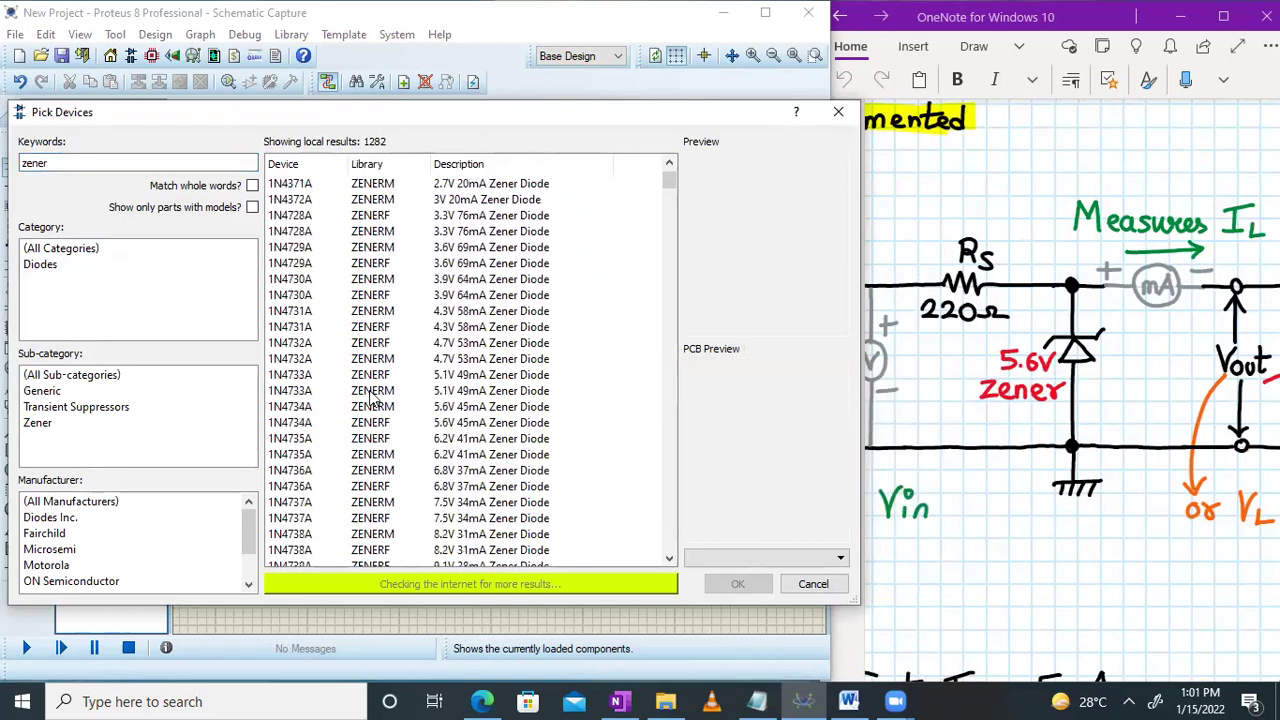
left_click(465, 412)
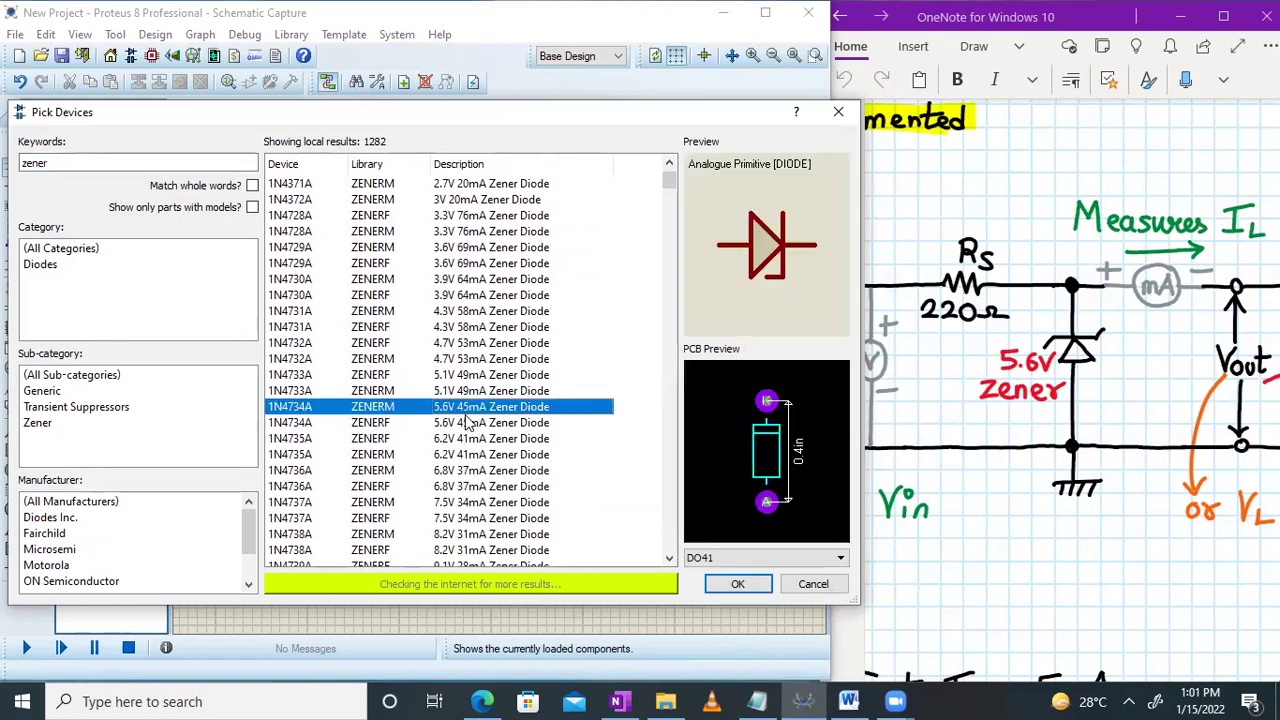
left_click(466, 422)
left_click(480, 408)
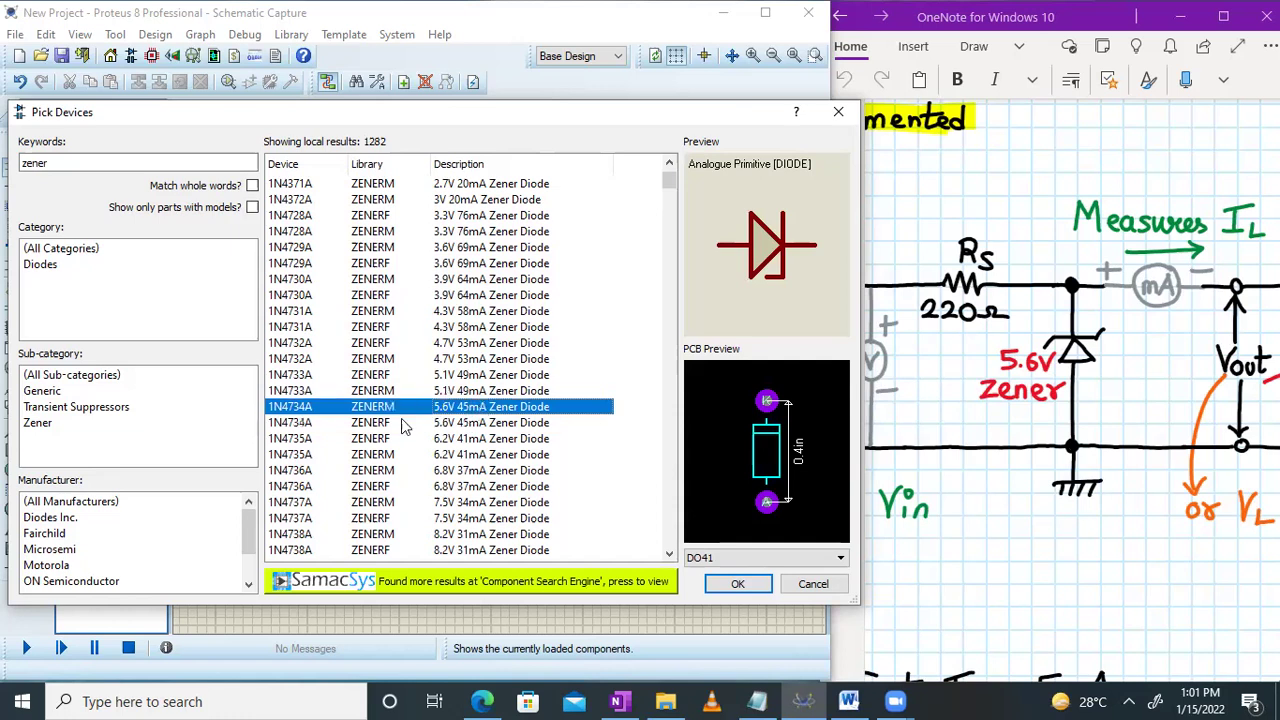
mouse_move(459, 427)
left_click(733, 583)
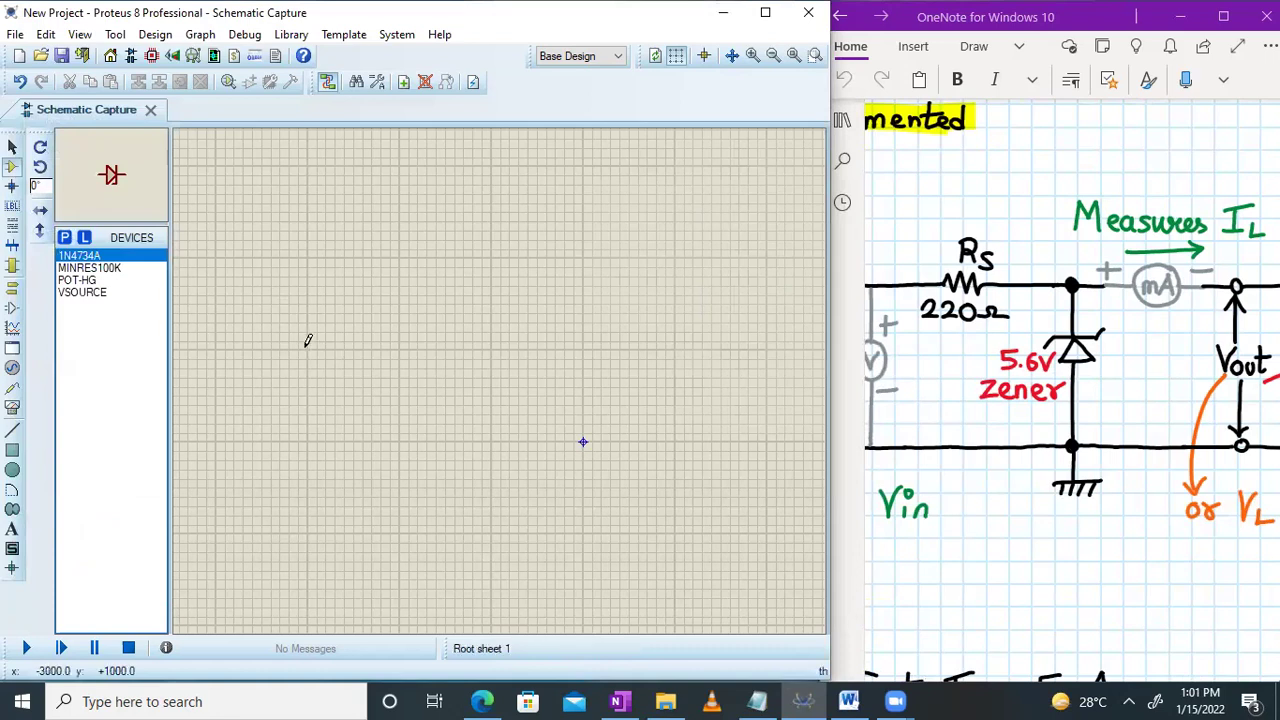
Step: Place the DC voltage source VSOURCE on the schematic sheet as the circuit's input supply
scroll(990, 344, "left", 8)
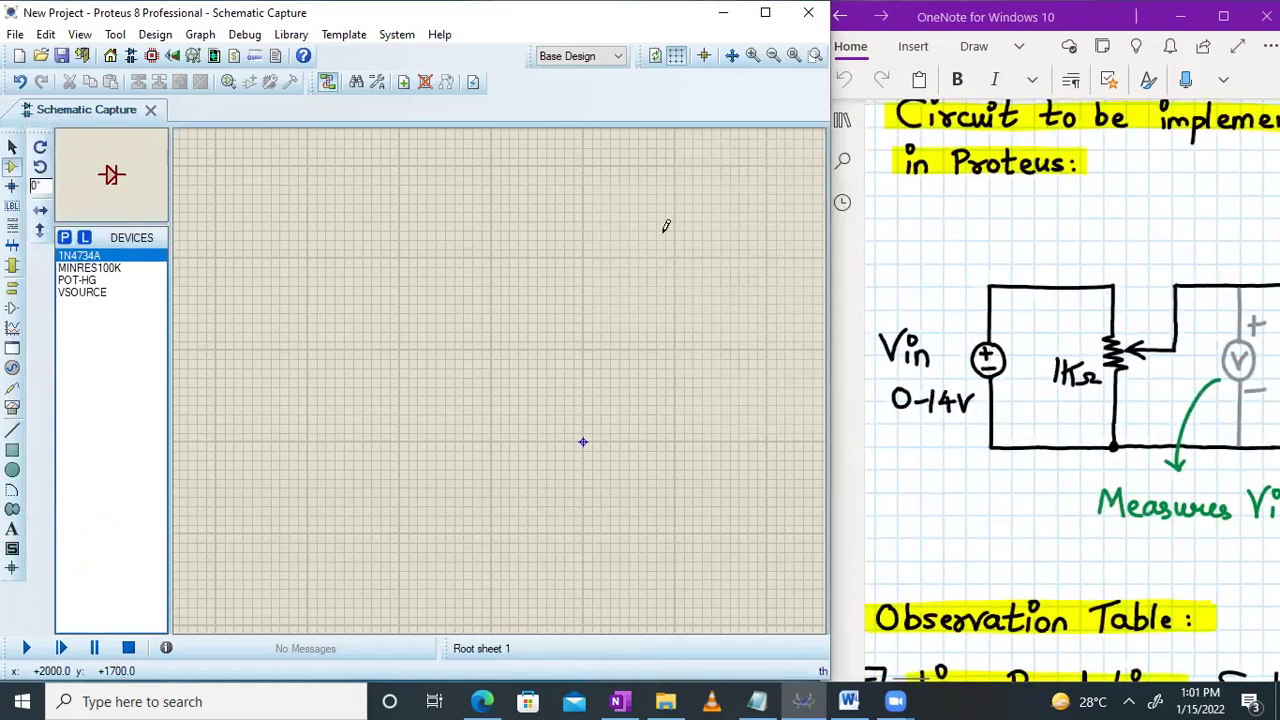
left_click(94, 293)
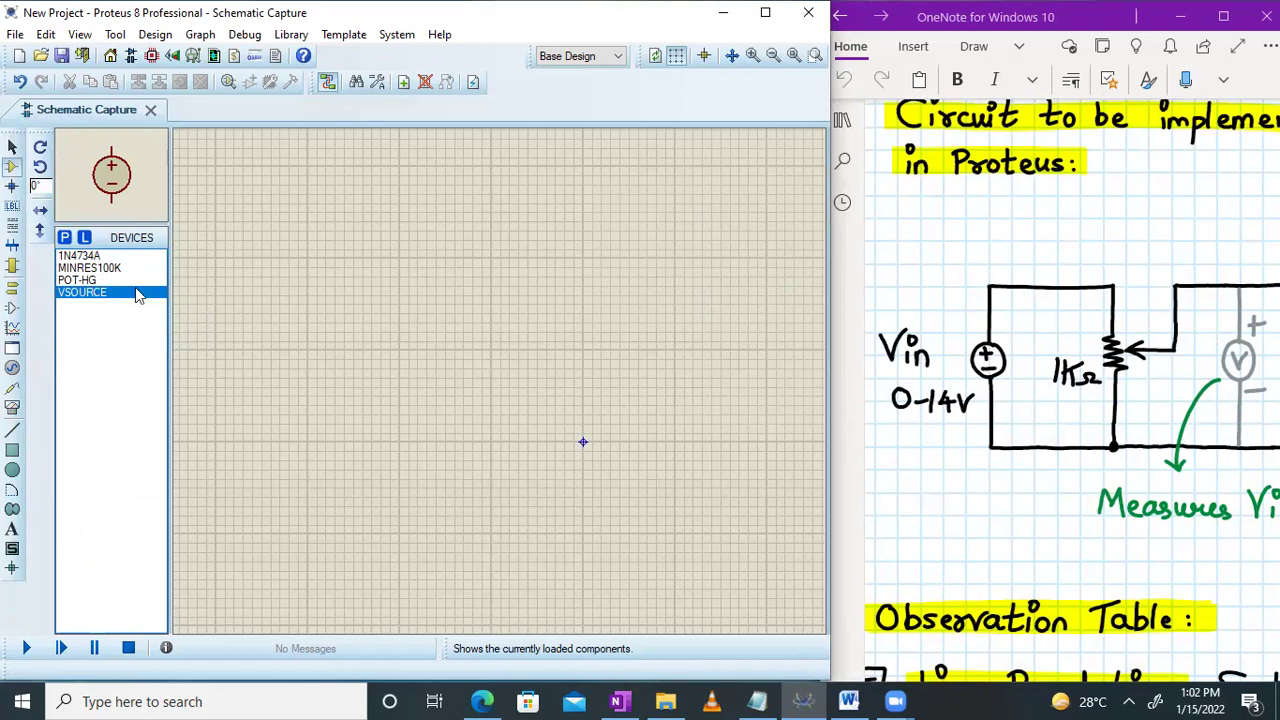
left_click(322, 335)
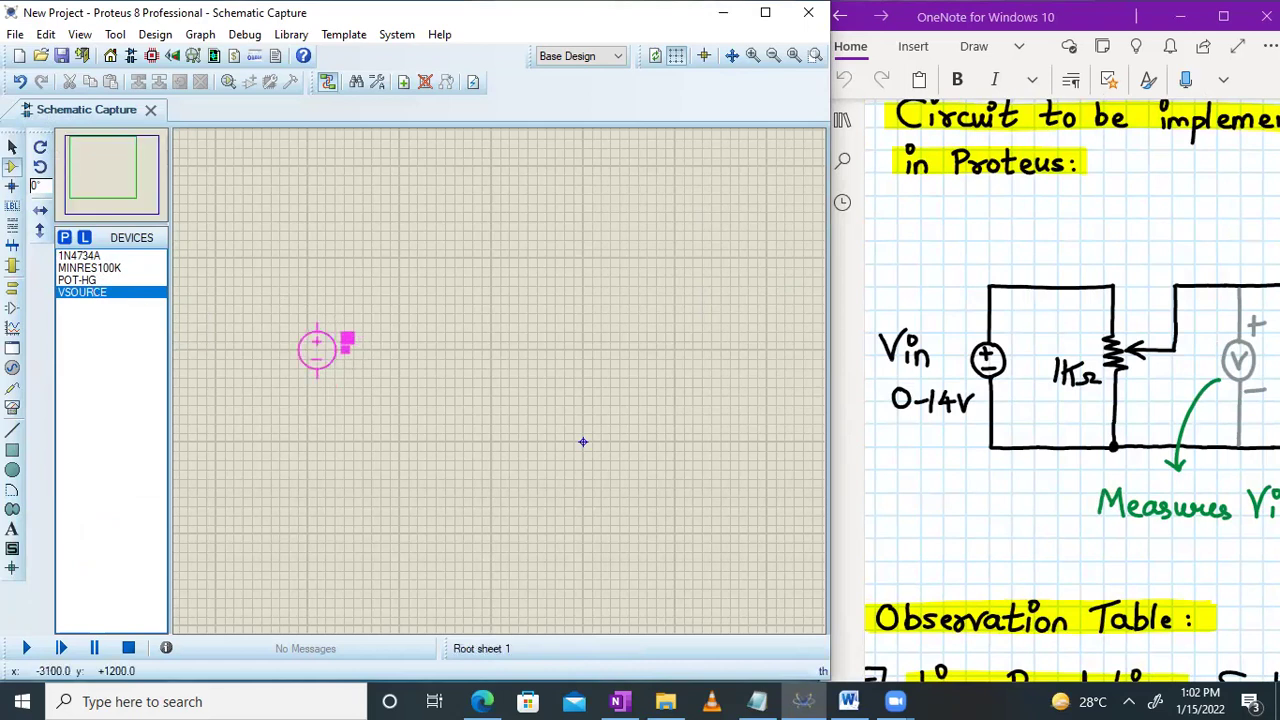
left_click(325, 348)
scroll(503, 374, "up", 1)
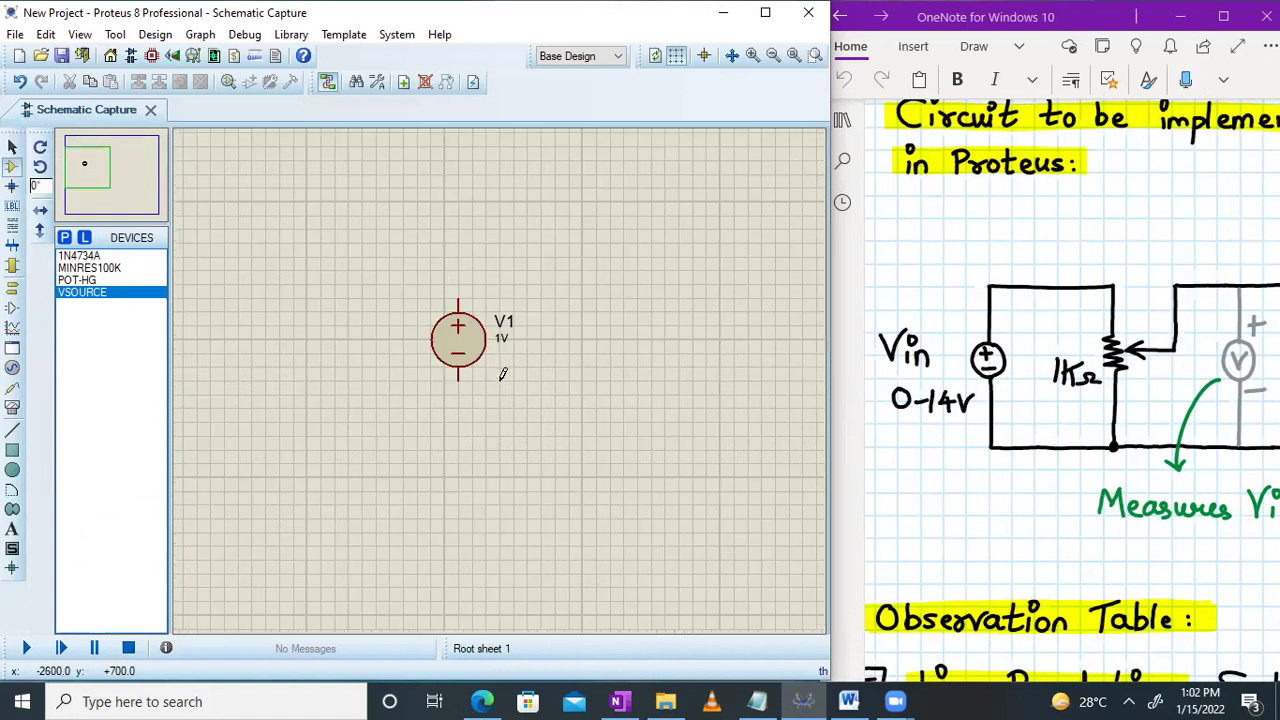
left_click(94, 170)
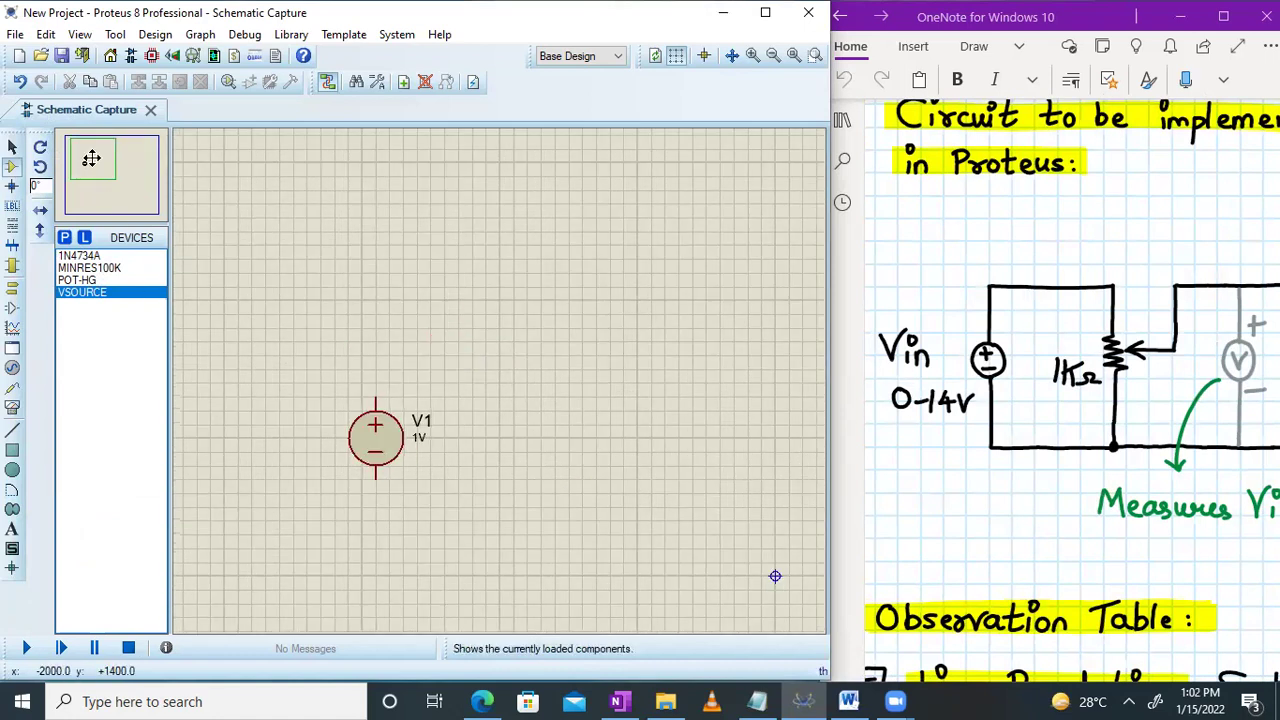
left_click(96, 167)
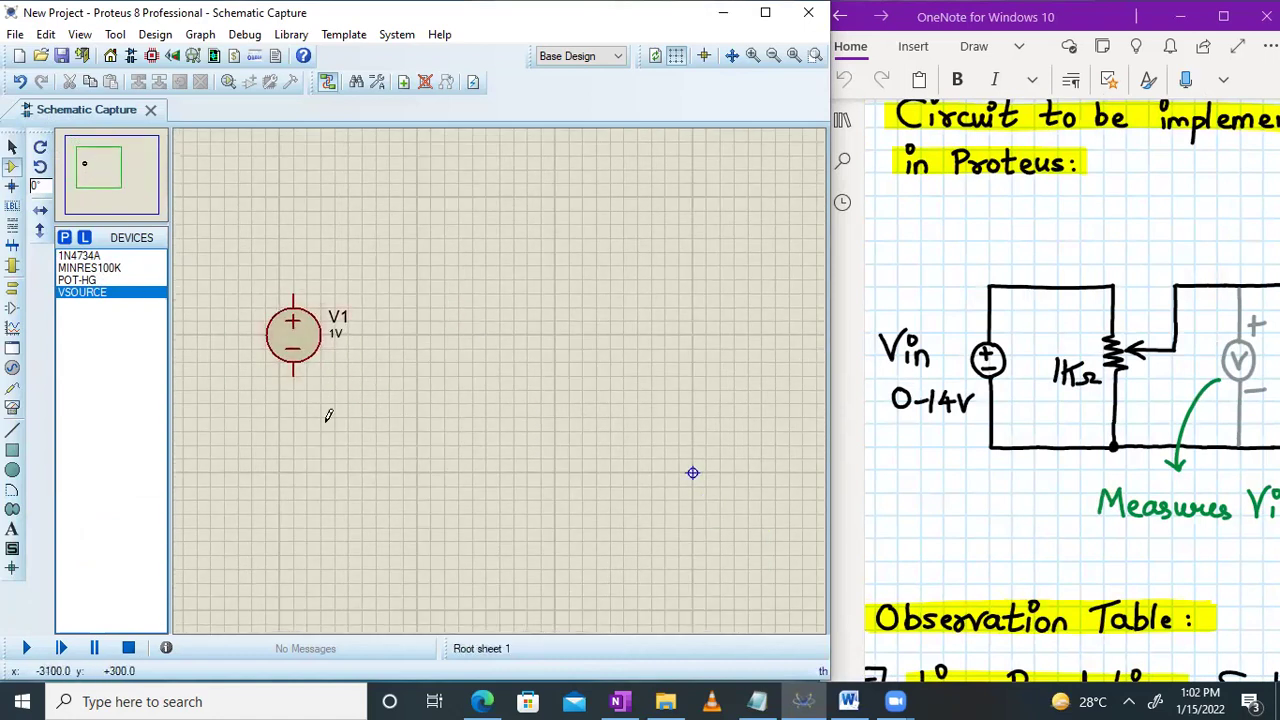
Step: Place the POT-HG potentiometer on the schematic beside the voltage source, level with it
scroll(1150, 427, "right", 2)
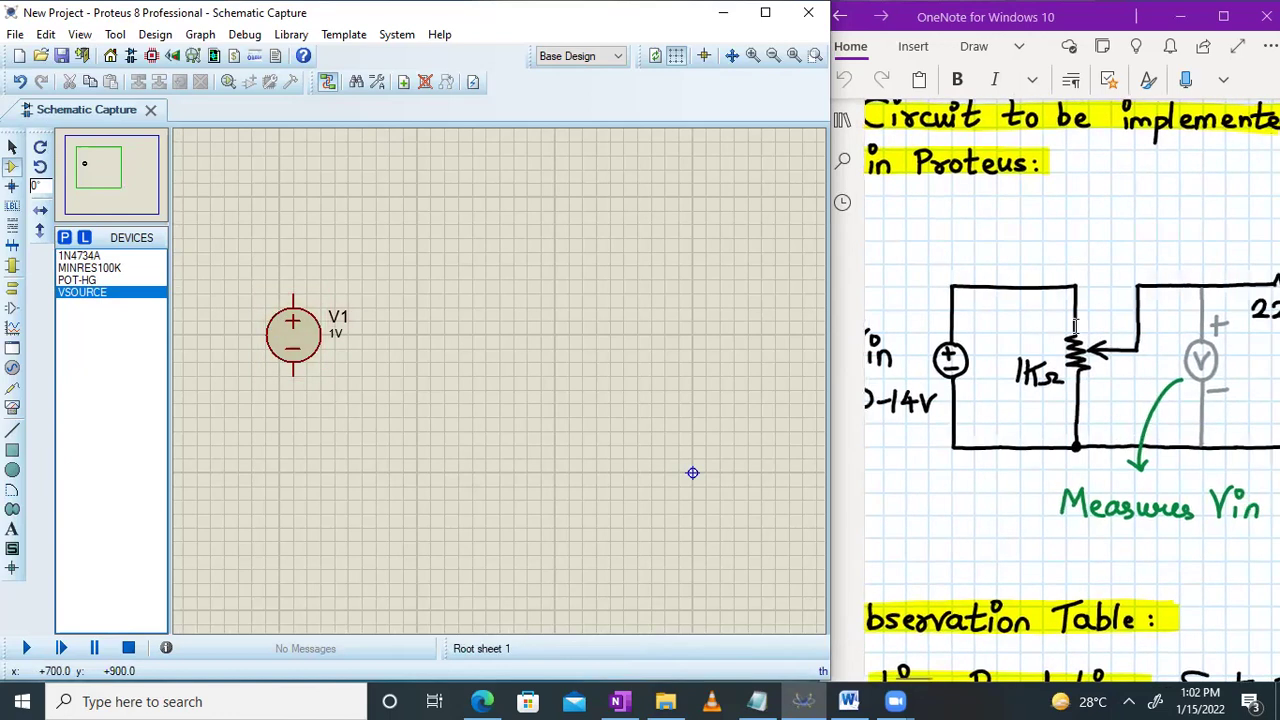
left_click(88, 280)
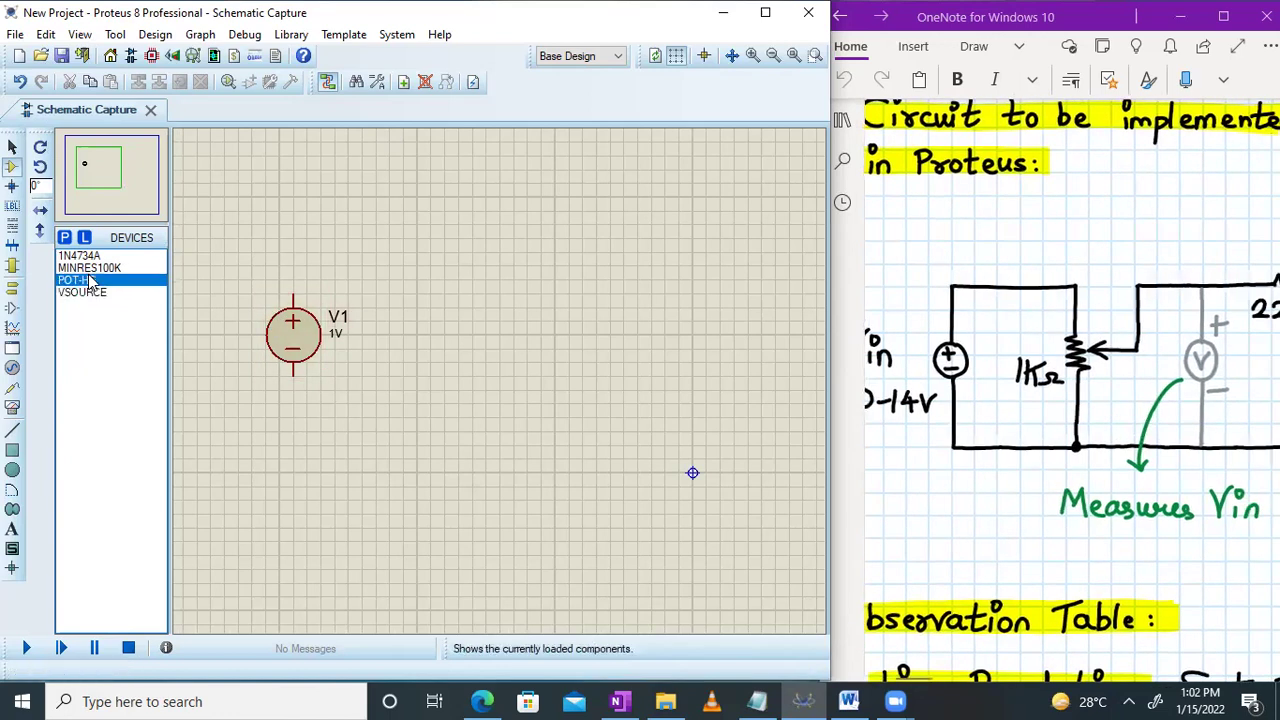
left_click(444, 335)
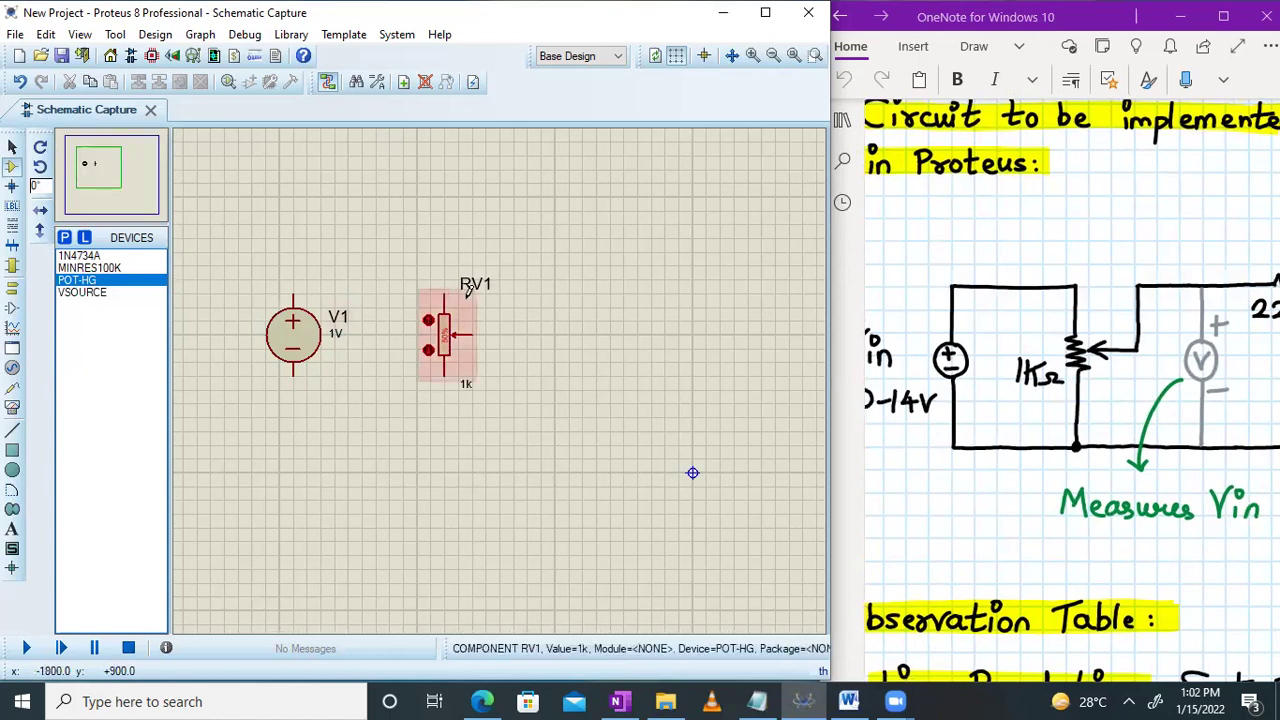
Step: Wire the voltage source's negative terminal to the potentiometer's lower end and its positive terminal to the upper end
left_click(294, 372)
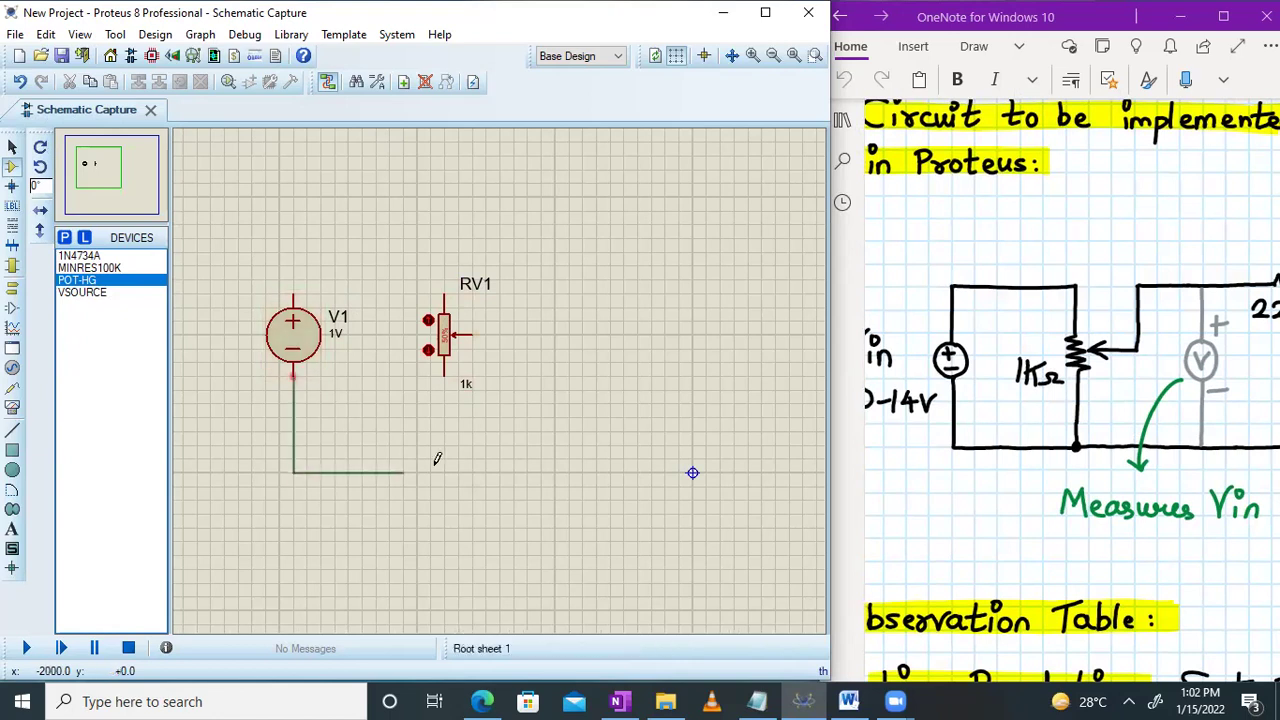
left_click(444, 380)
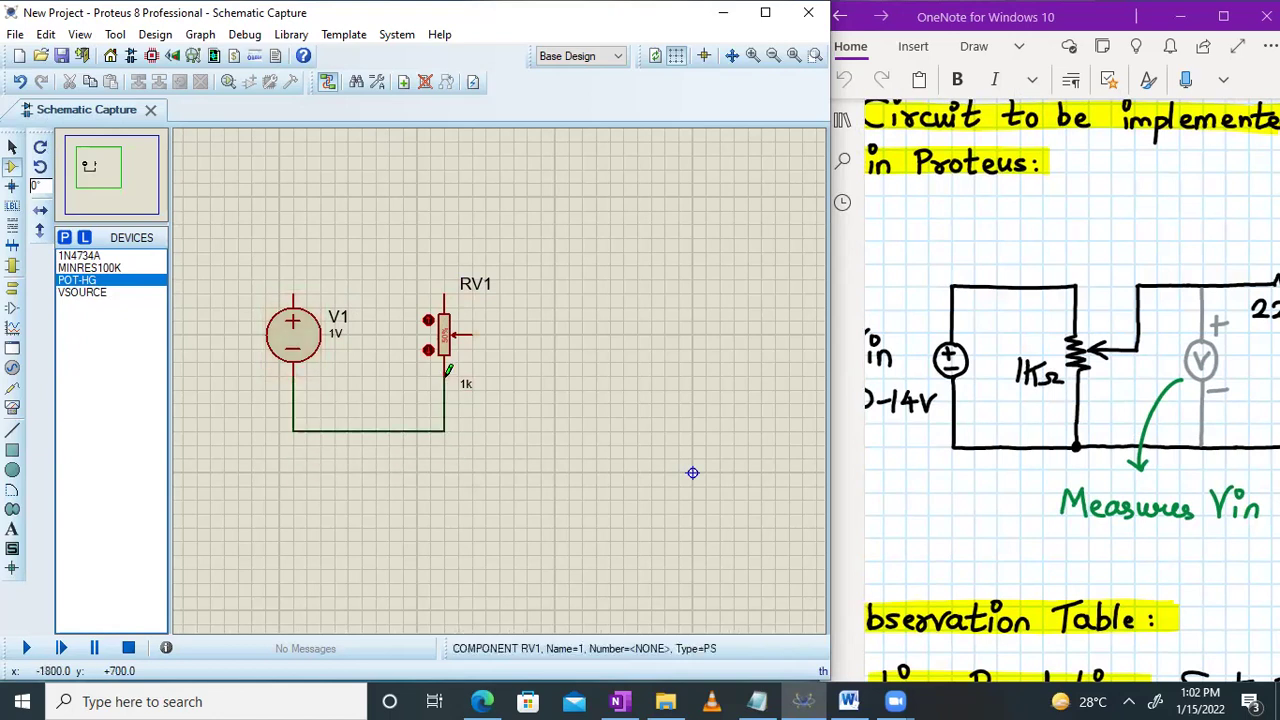
left_click(293, 289)
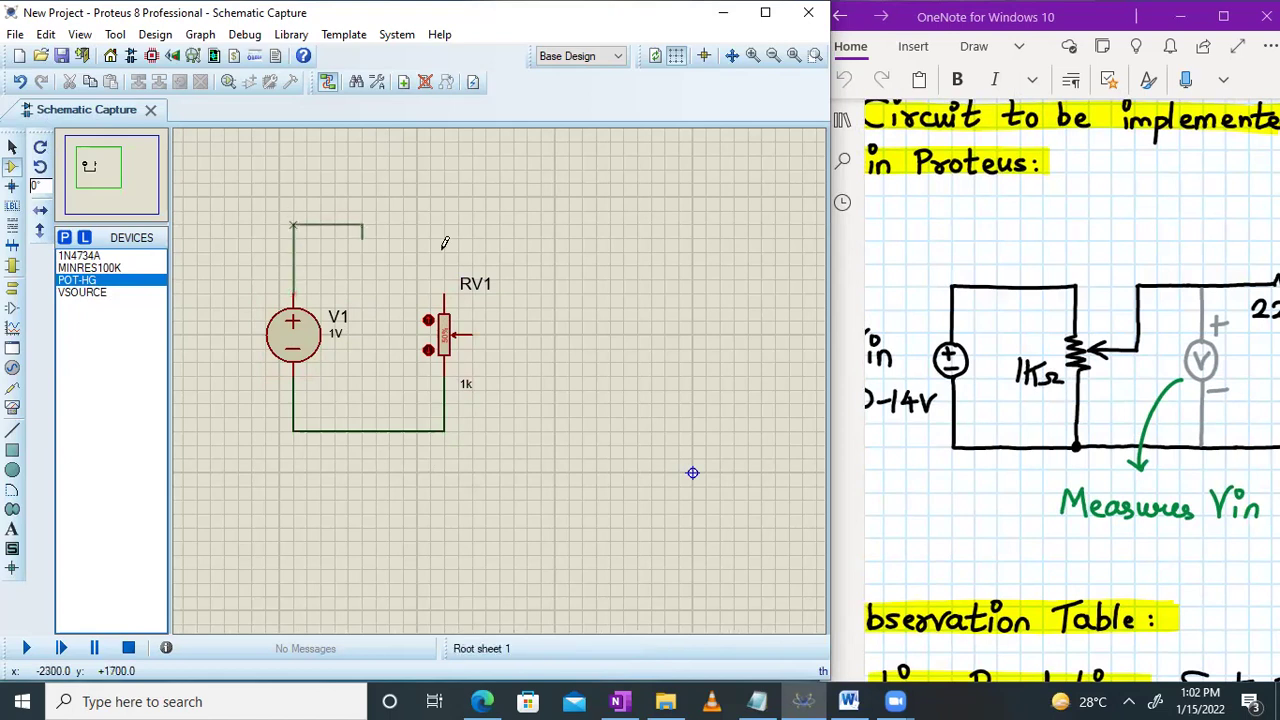
left_click(444, 292)
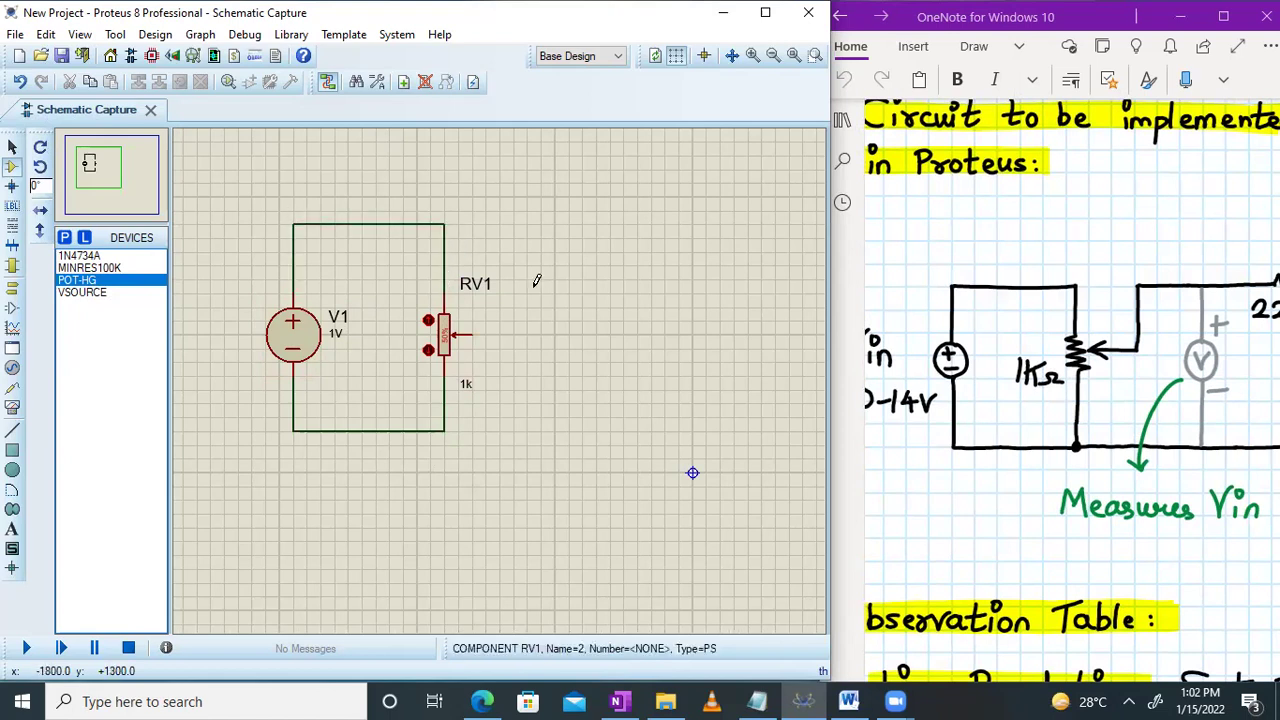
Step: Place the MINRES100K resistor horizontally as the series resistor, in line with the upper wire and beyond the potentiometer
scroll(974, 444, "left", 2)
scroll(974, 444, "right", 3)
scroll(974, 444, "right", 4)
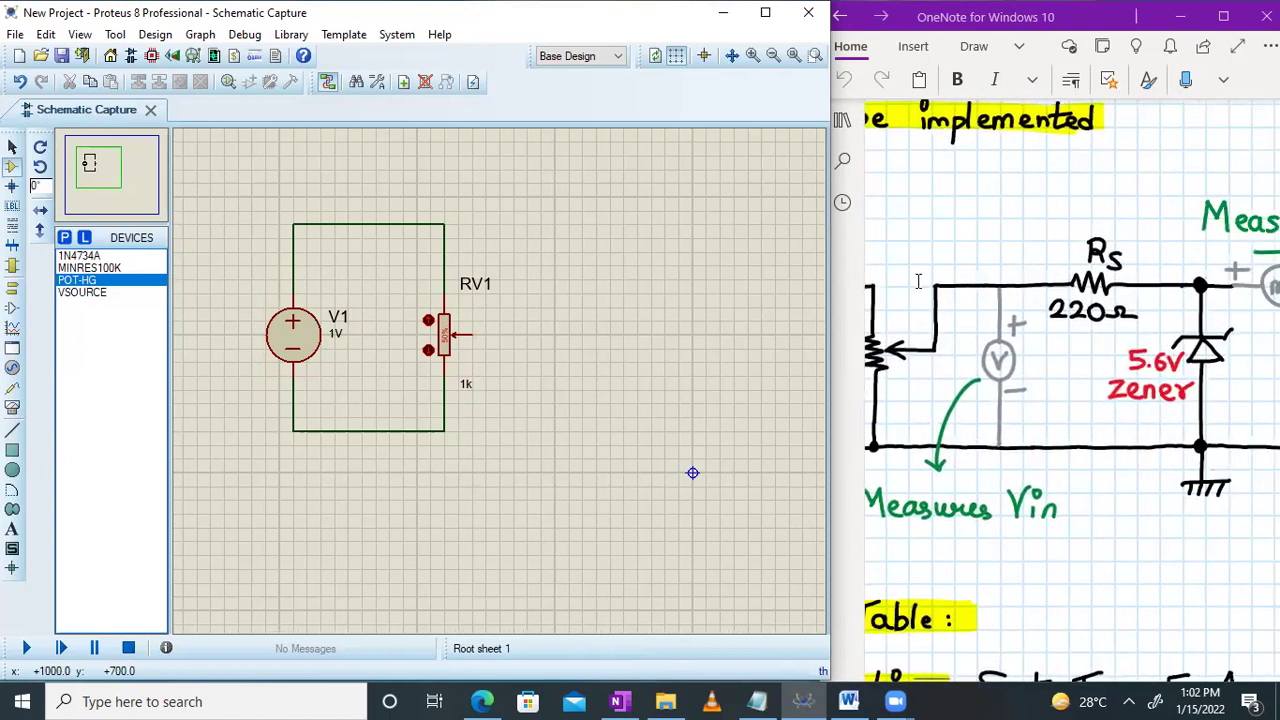
left_click(88, 268)
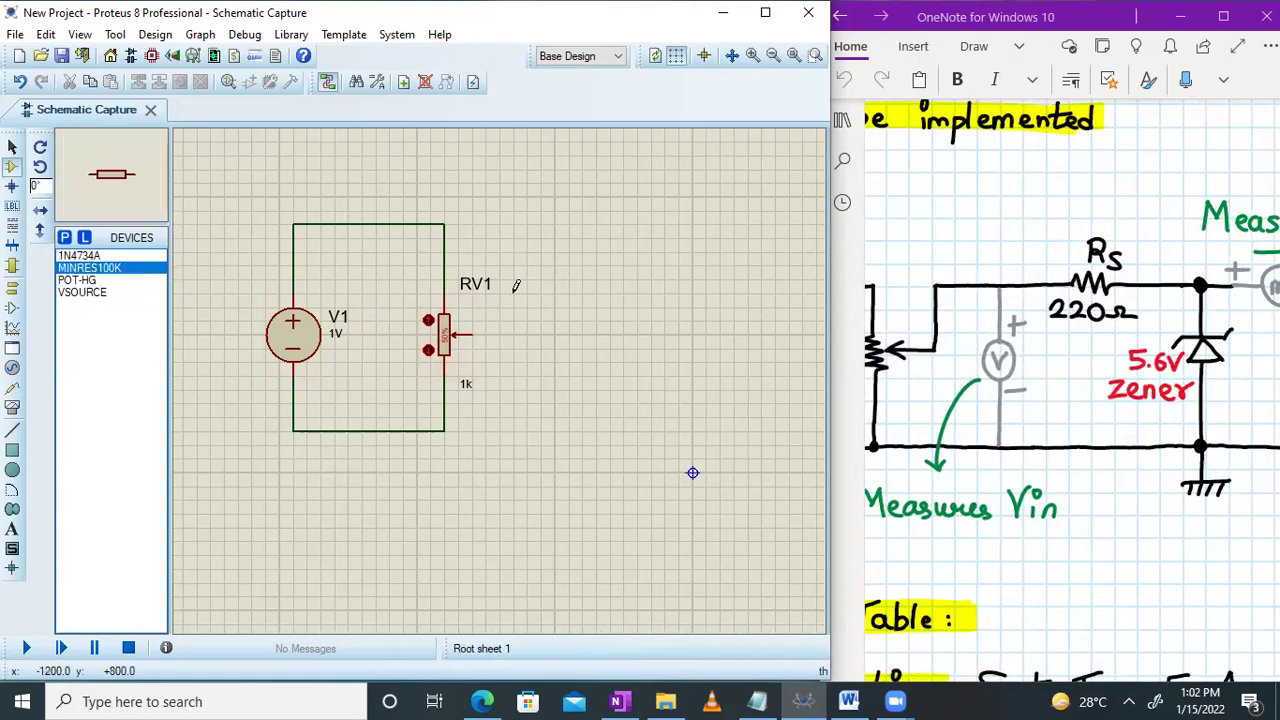
left_click(655, 224)
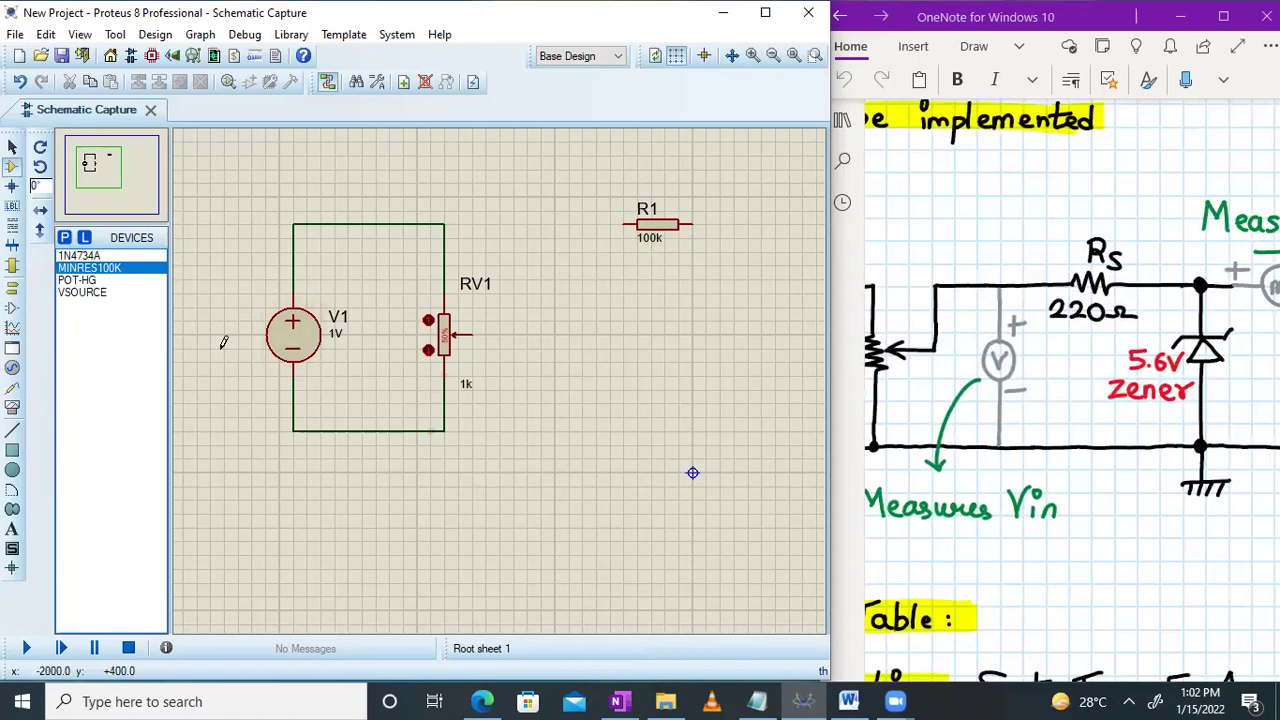
Step: Place the 1N4734A Zener diode below and beyond series resistor R1 and rotate it anti-clockwise so its cathode faces up
left_click_drag(95, 165, 106, 163)
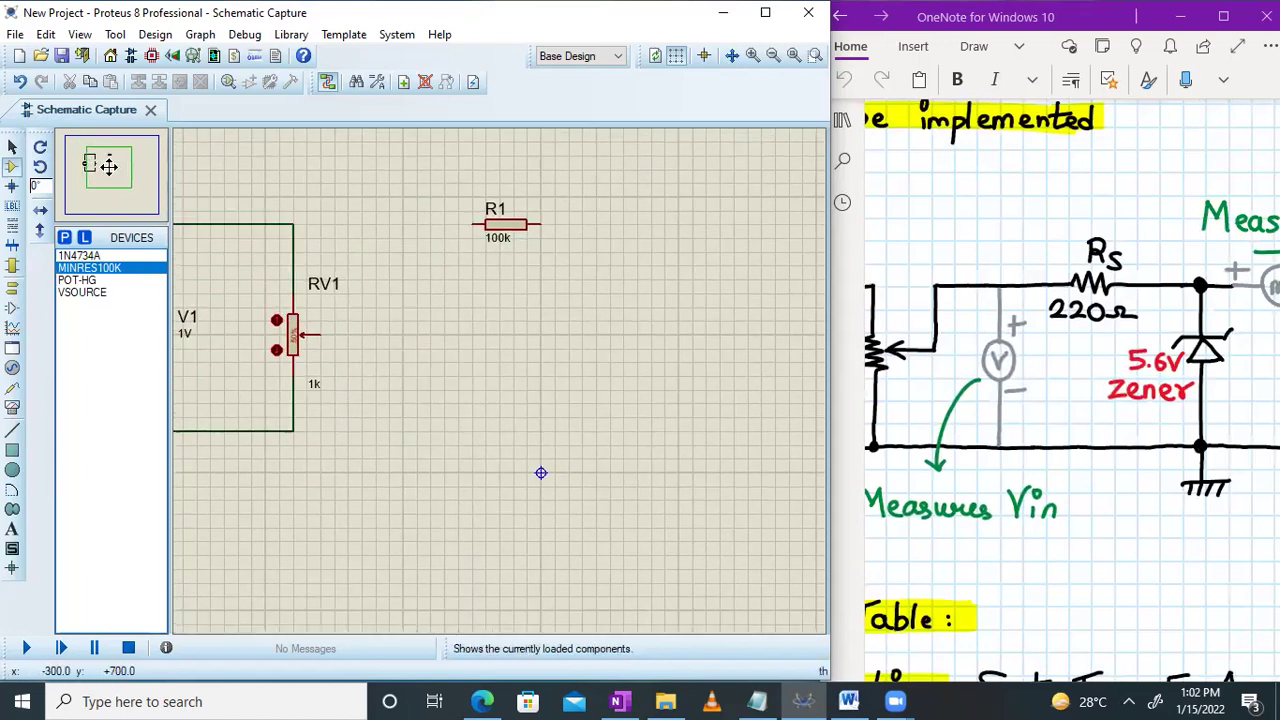
left_click(90, 256)
left_click(594, 304)
left_click(596, 305)
right_click(600, 307)
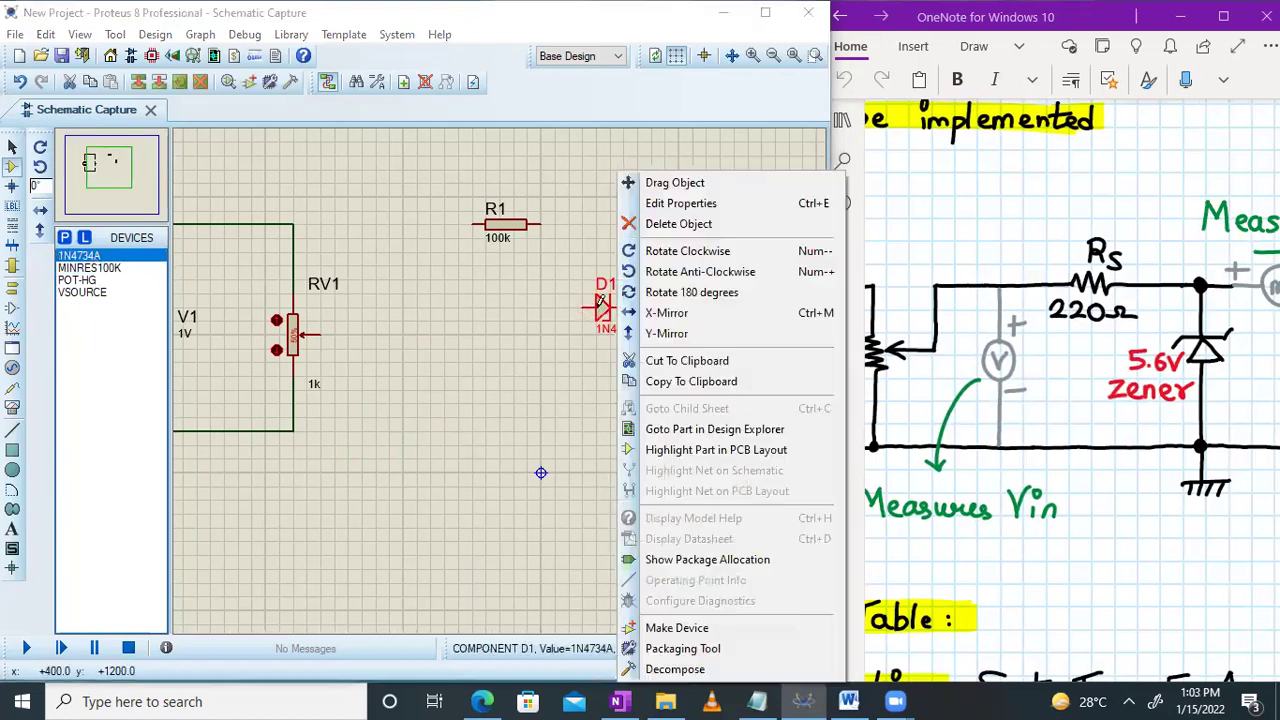
left_click(678, 273)
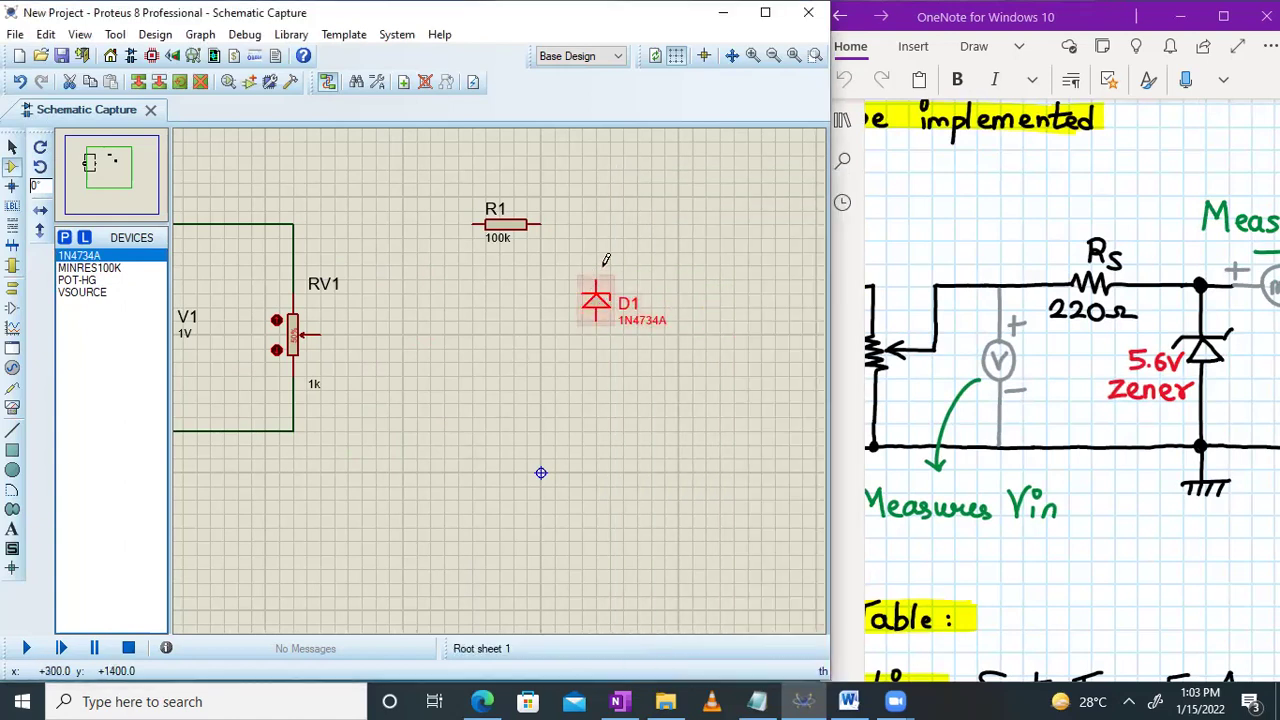
Step: Wire the wiper of potentiometer RV1 up and across to the near terminal of series resistor R1
scroll(1037, 370, "right", 3)
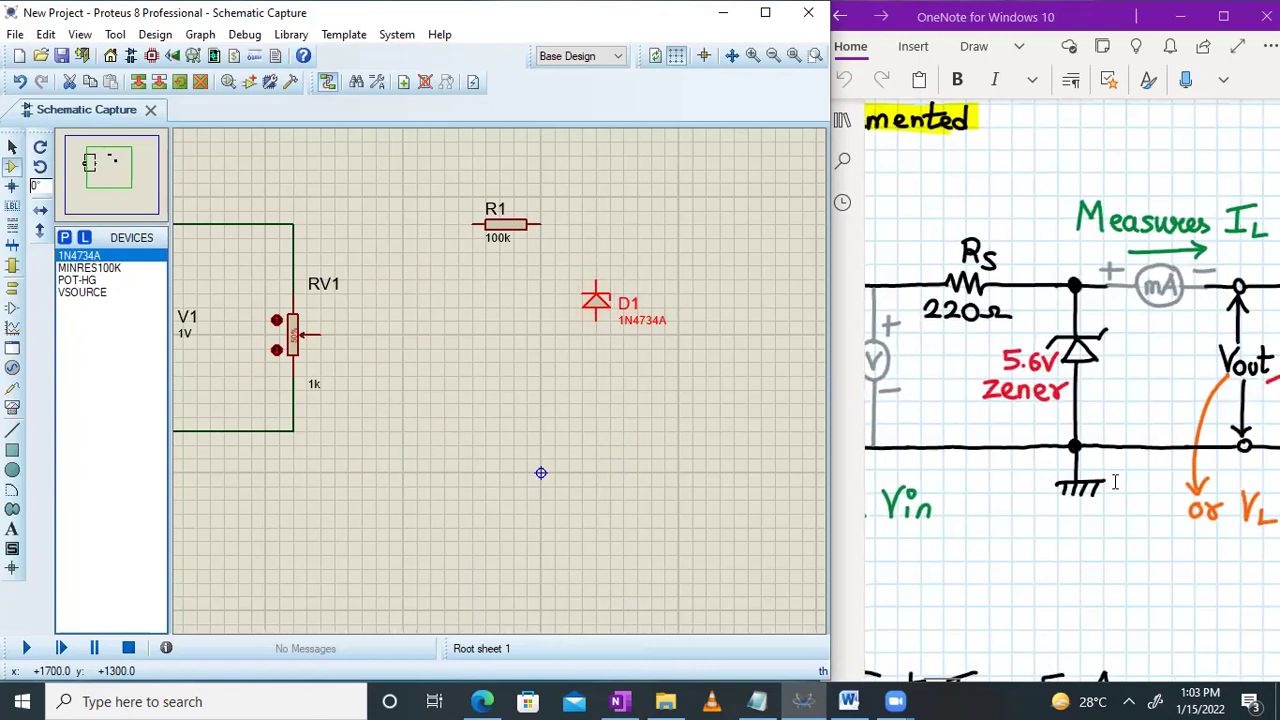
left_click(323, 331)
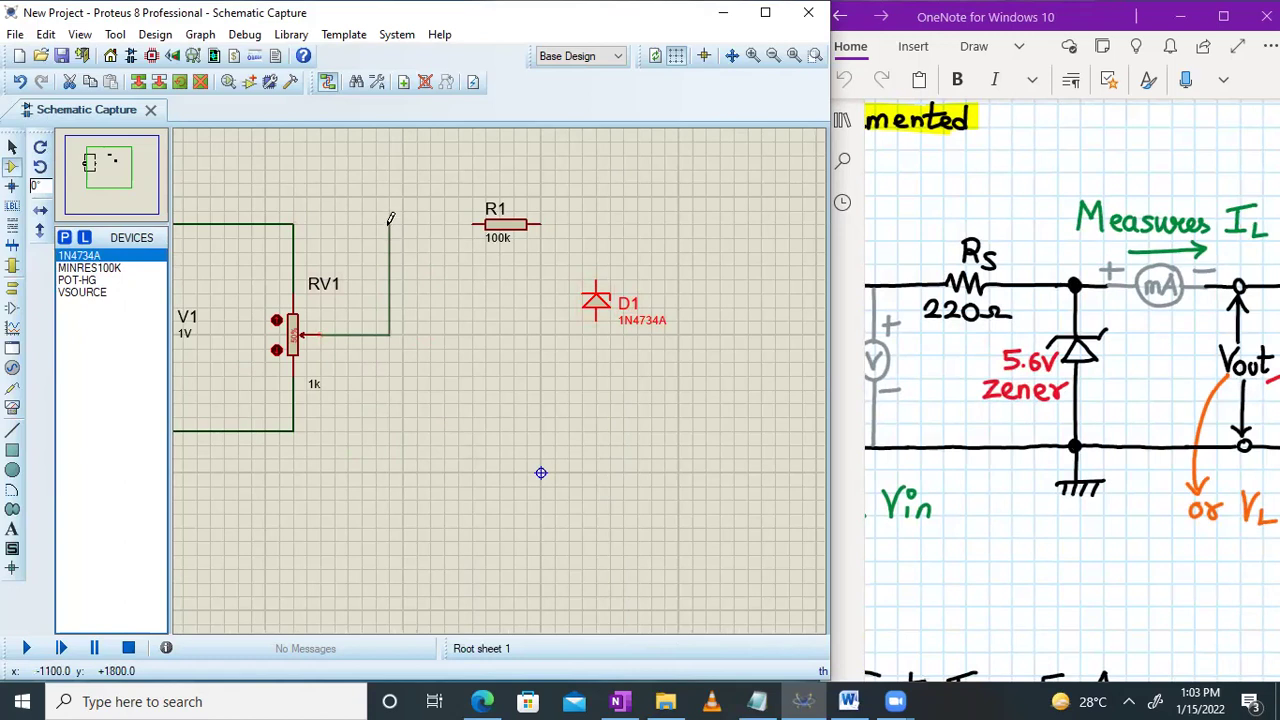
left_click(474, 224)
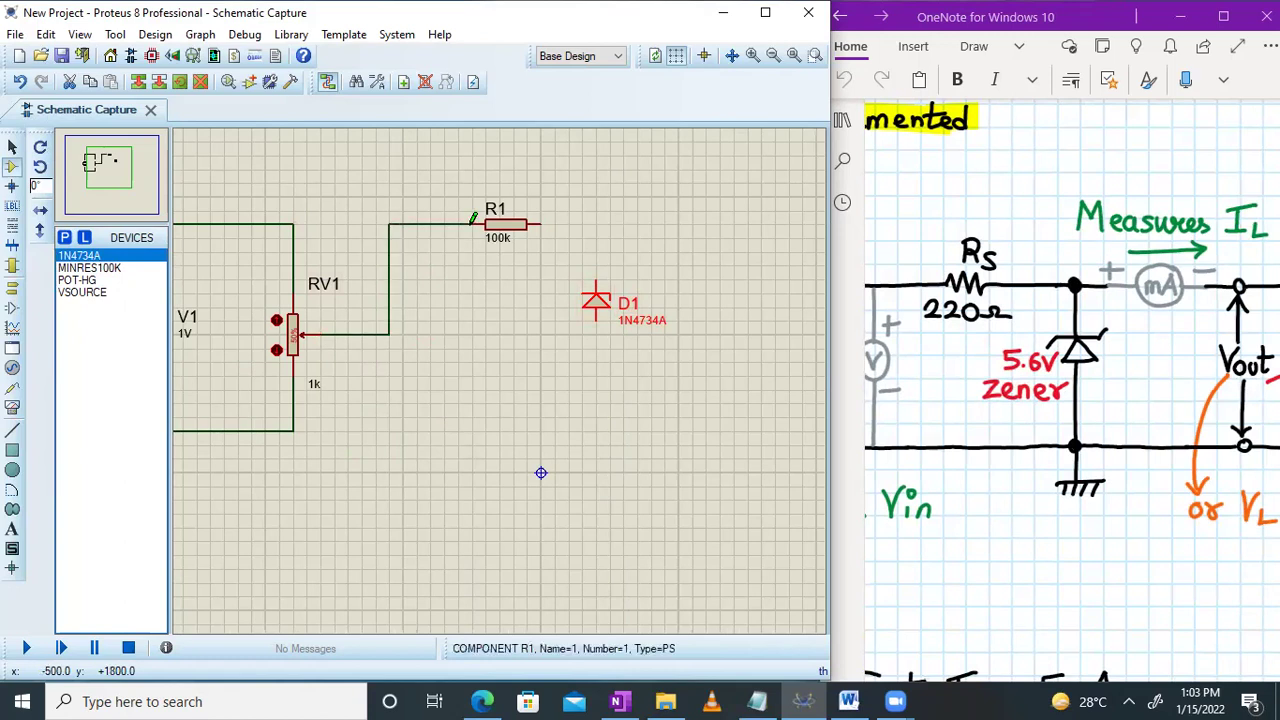
Step: Wire the Zener diode's anode to the lower wire at the potentiometer and its cathode to the free end of R1
left_click(294, 428)
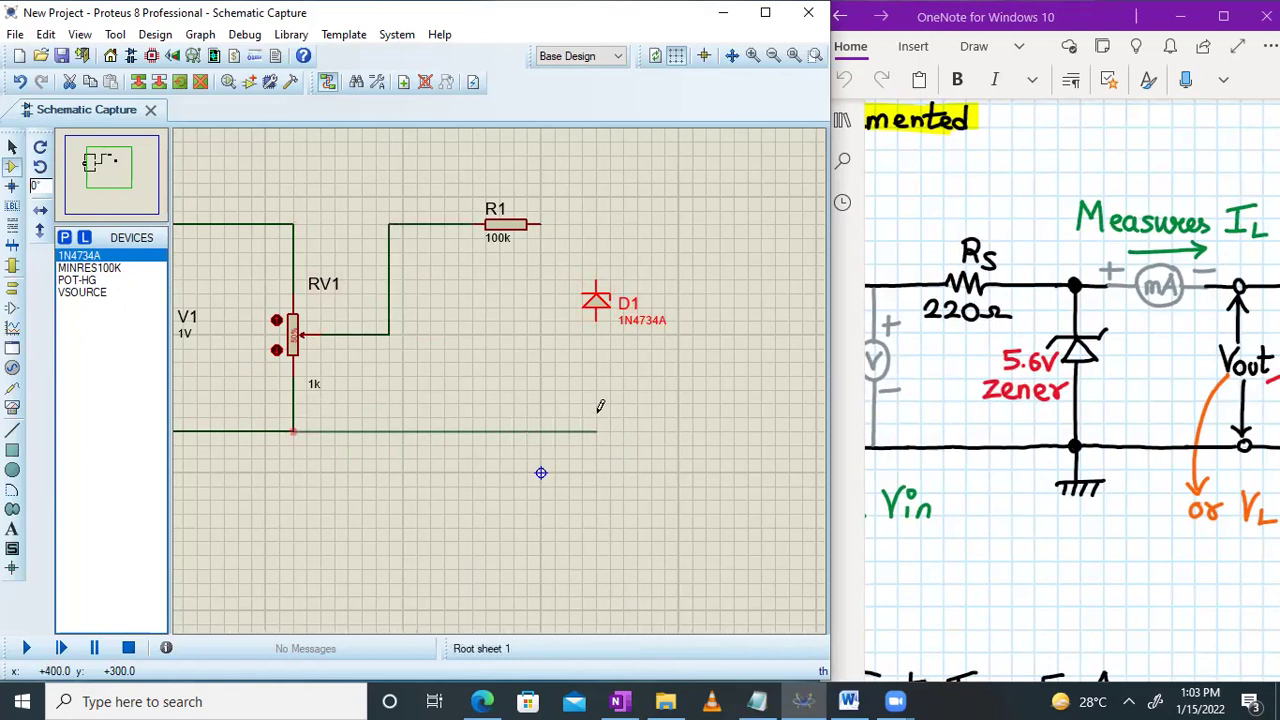
left_click(598, 318)
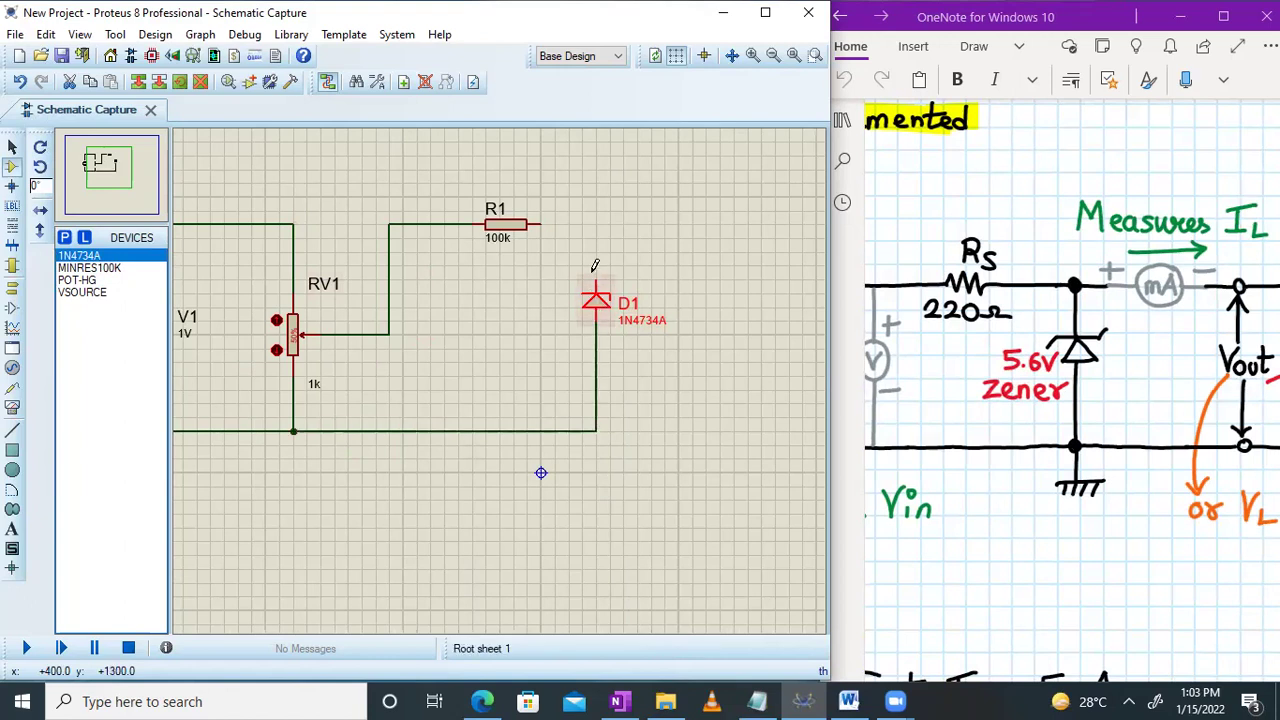
left_click(547, 222)
left_click(598, 284)
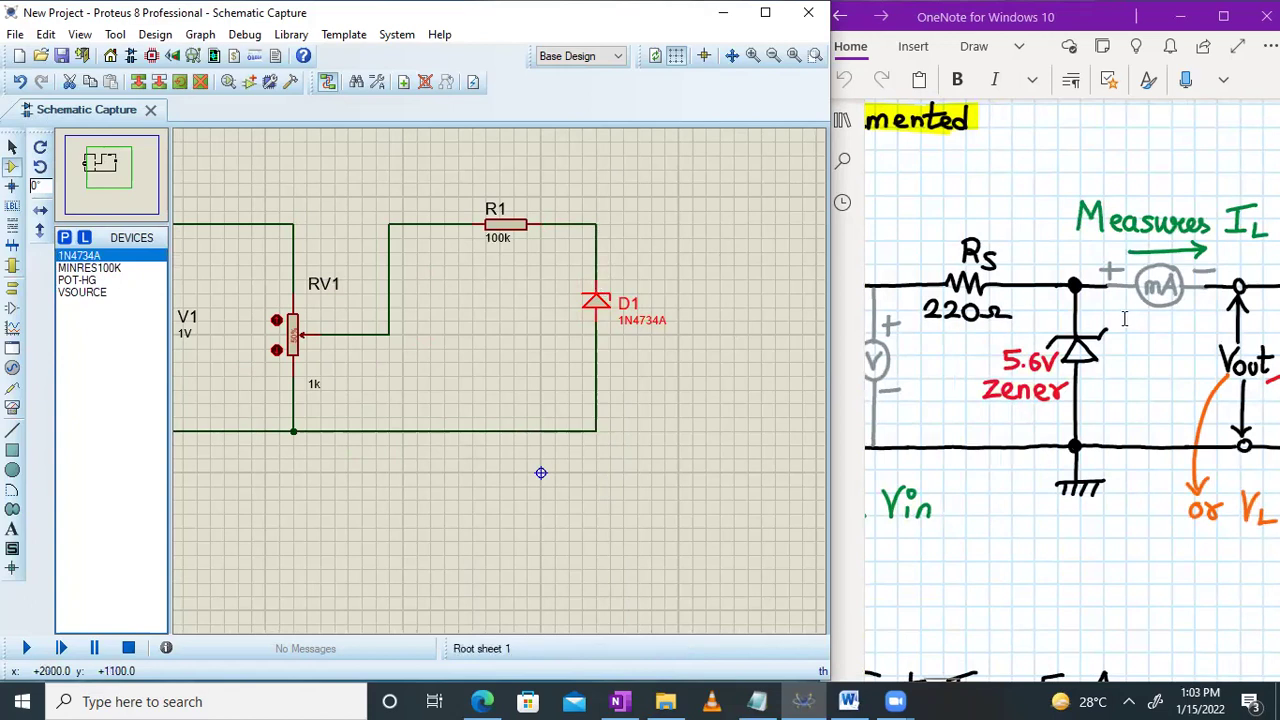
Step: Place a second POT-HG potentiometer upright beyond Zener diode D1 to serve as the load resistor
scroll(1125, 318, "right", 3)
scroll(1125, 318, "right", 2)
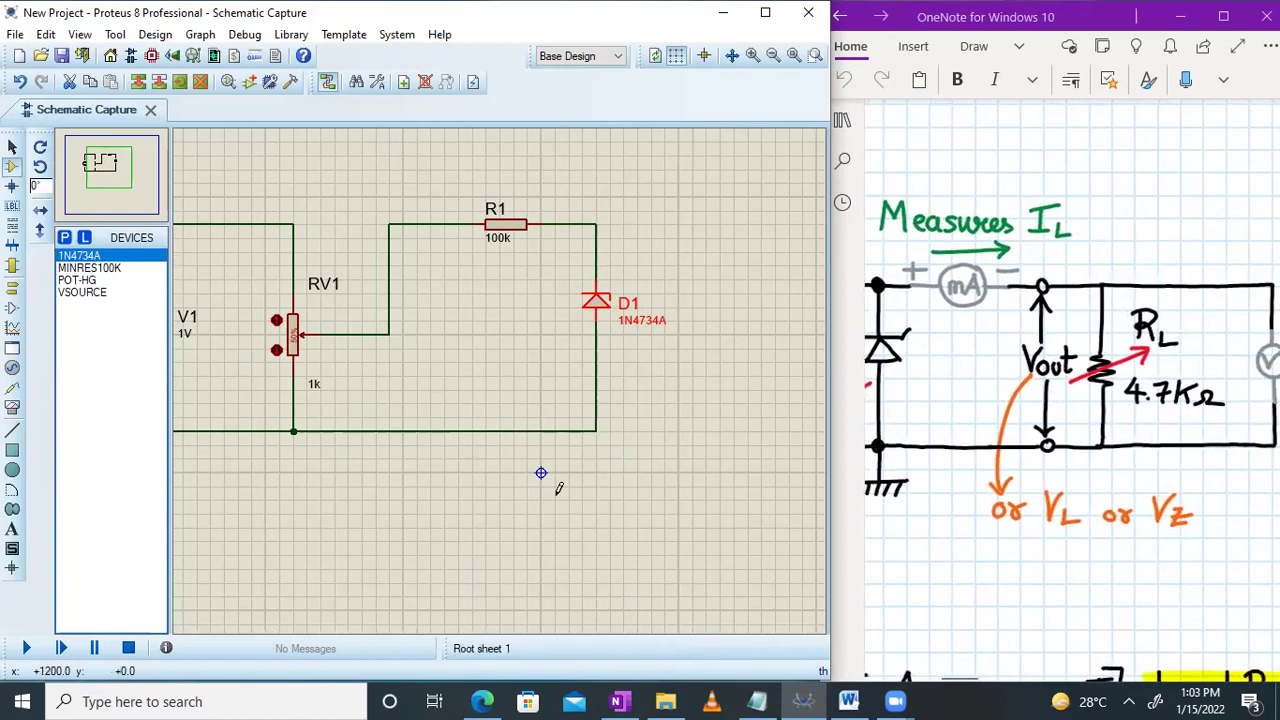
left_click(110, 161)
left_click(127, 164)
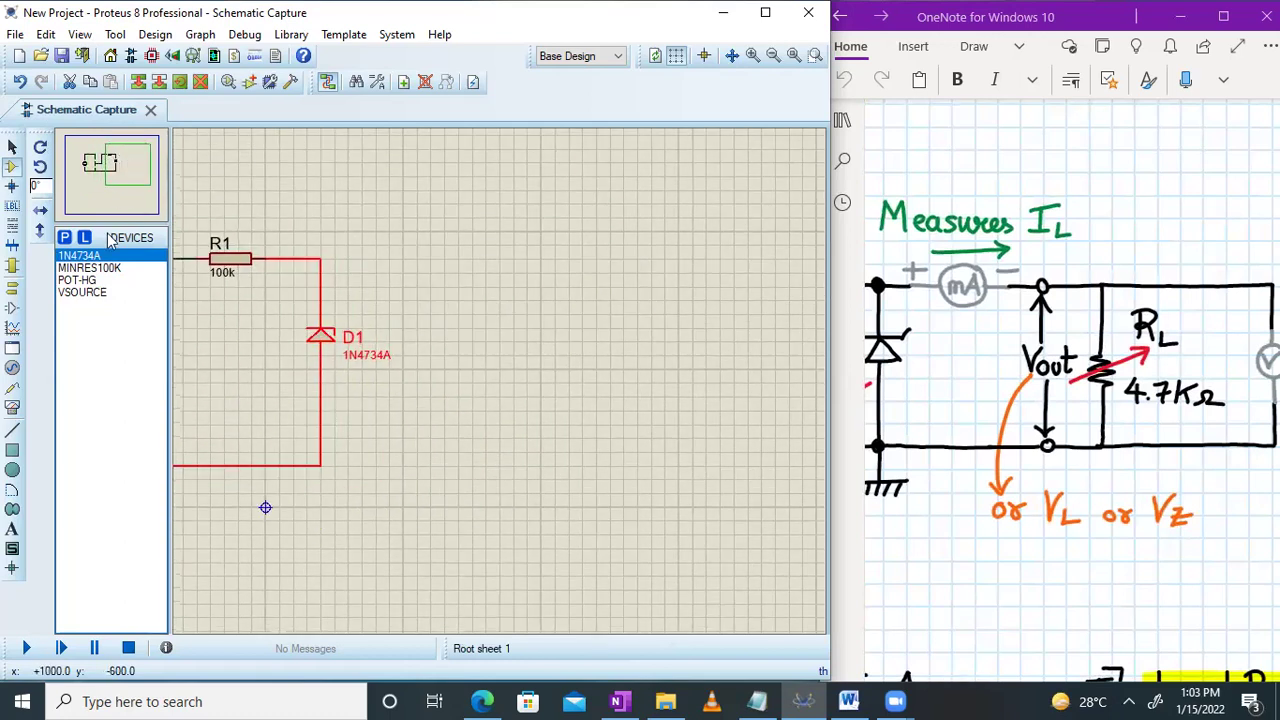
left_click(115, 268)
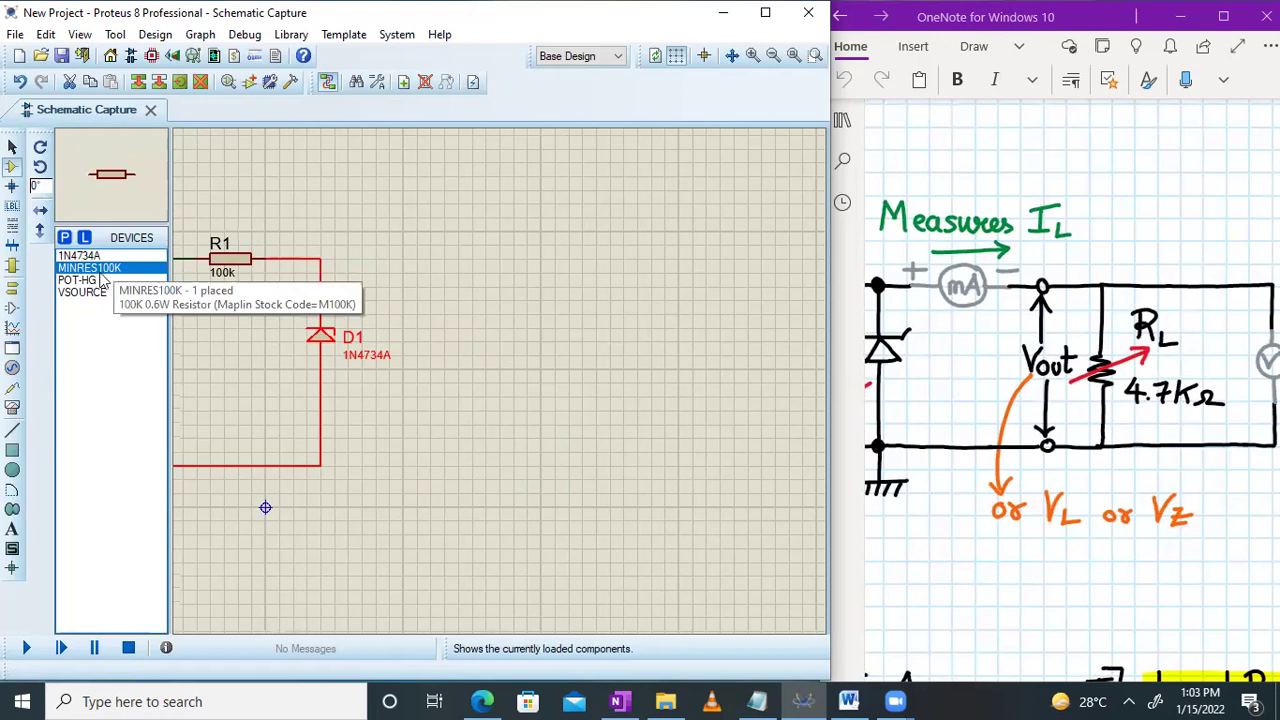
left_click(88, 280)
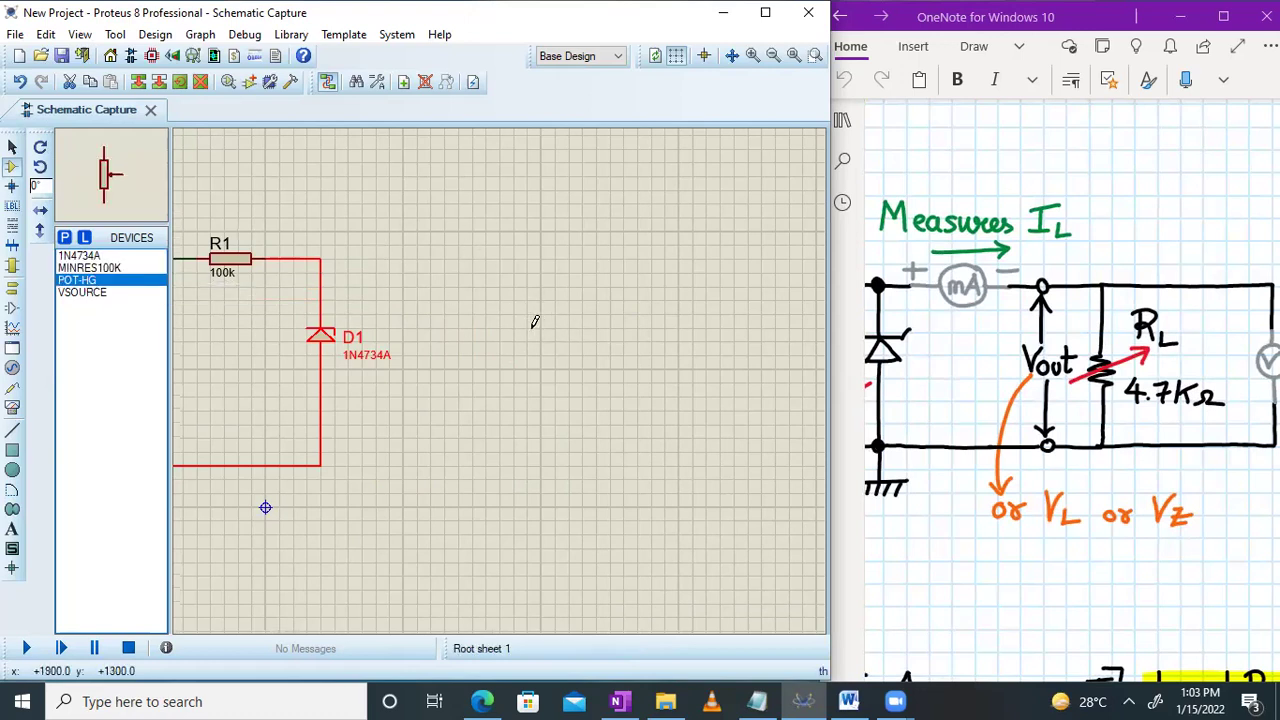
left_click(538, 322)
left_click(540, 328)
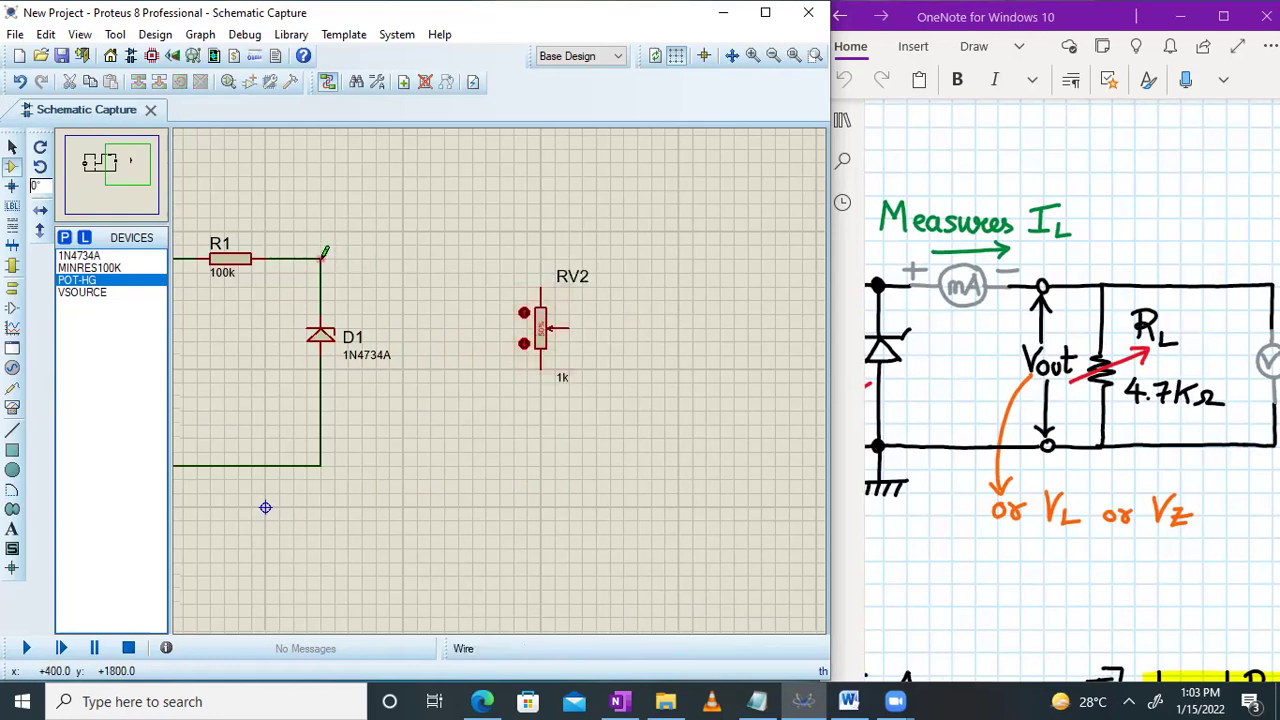
Step: Wire RV2's lower terminal to the bottom corner below D1 and its upper terminal to the corner between R1 and D1
left_click(321, 464)
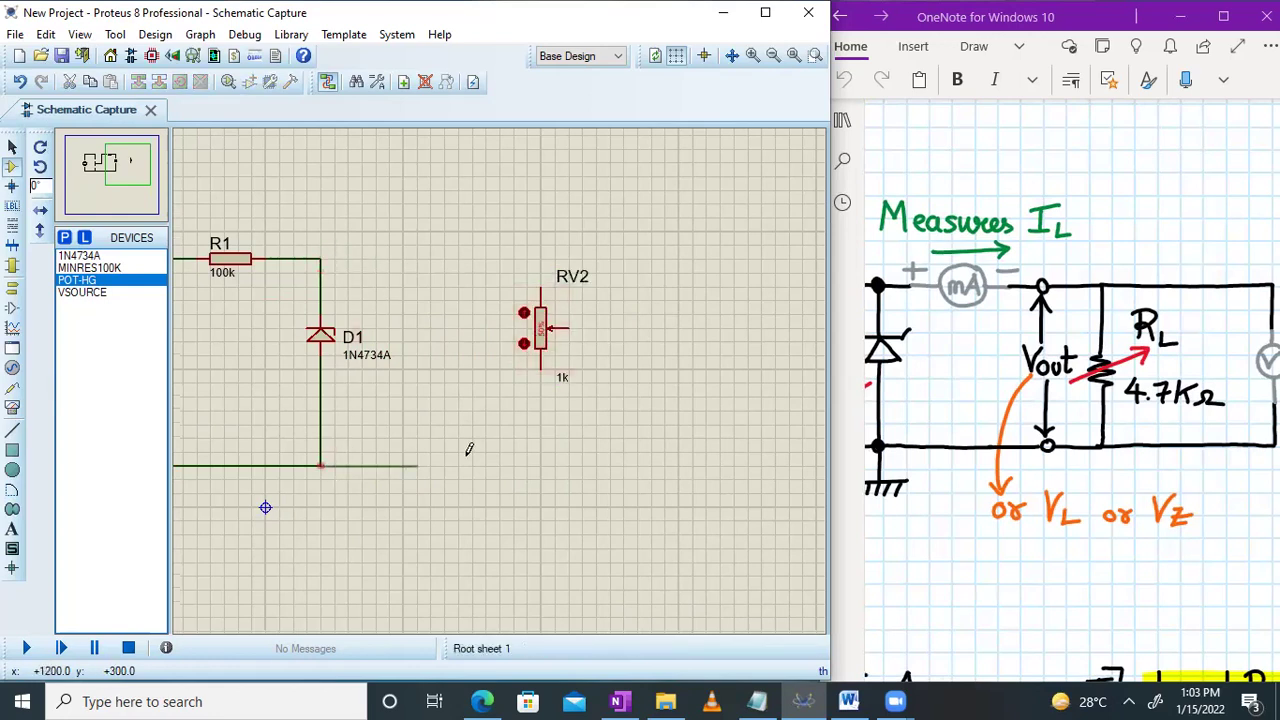
left_click(540, 368)
left_click(321, 259)
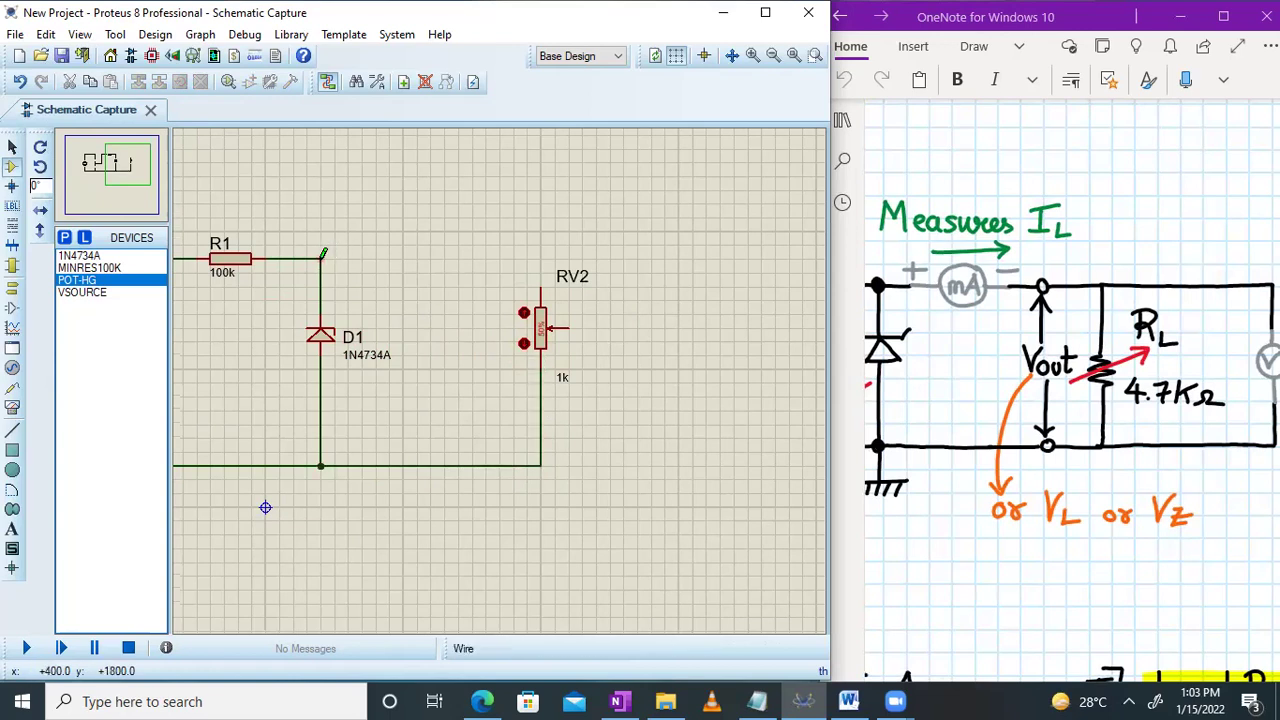
left_click(544, 283)
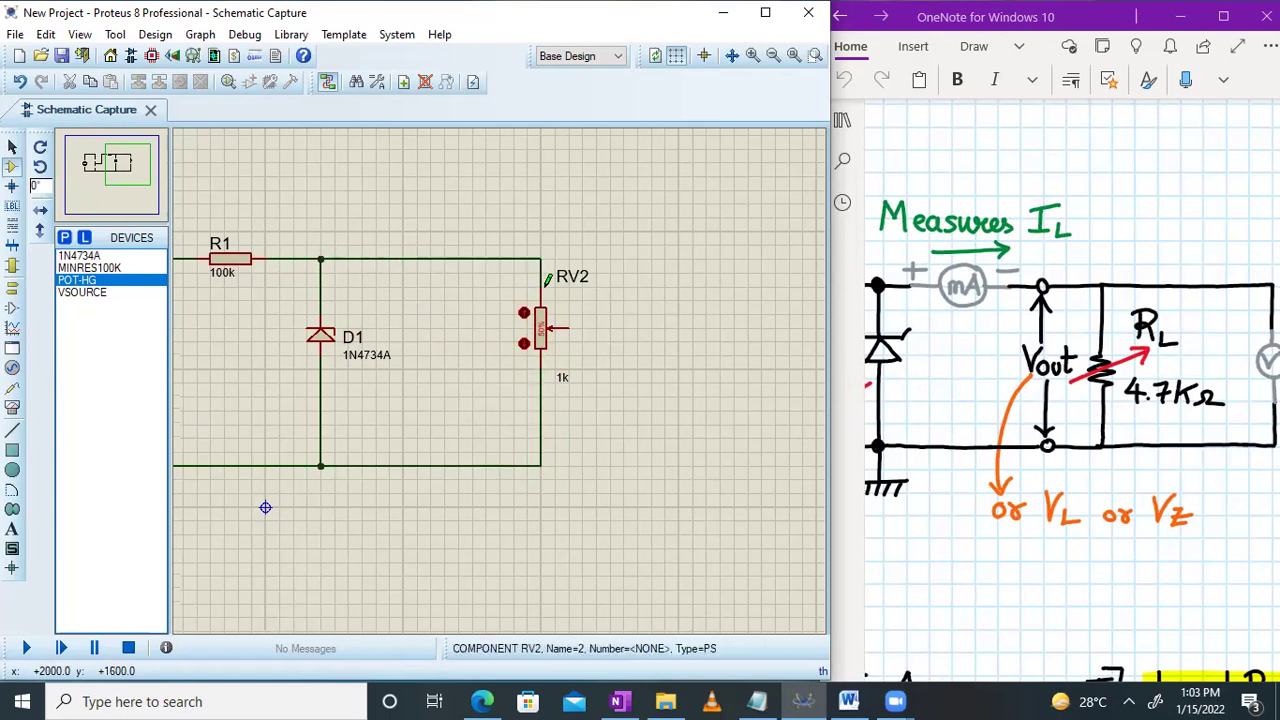
Step: Set voltage source V1 to 14V and change its part reference to VIN
left_click(121, 168)
left_click_drag(335, 427, 582, 518)
left_click_drag(105, 163, 107, 172)
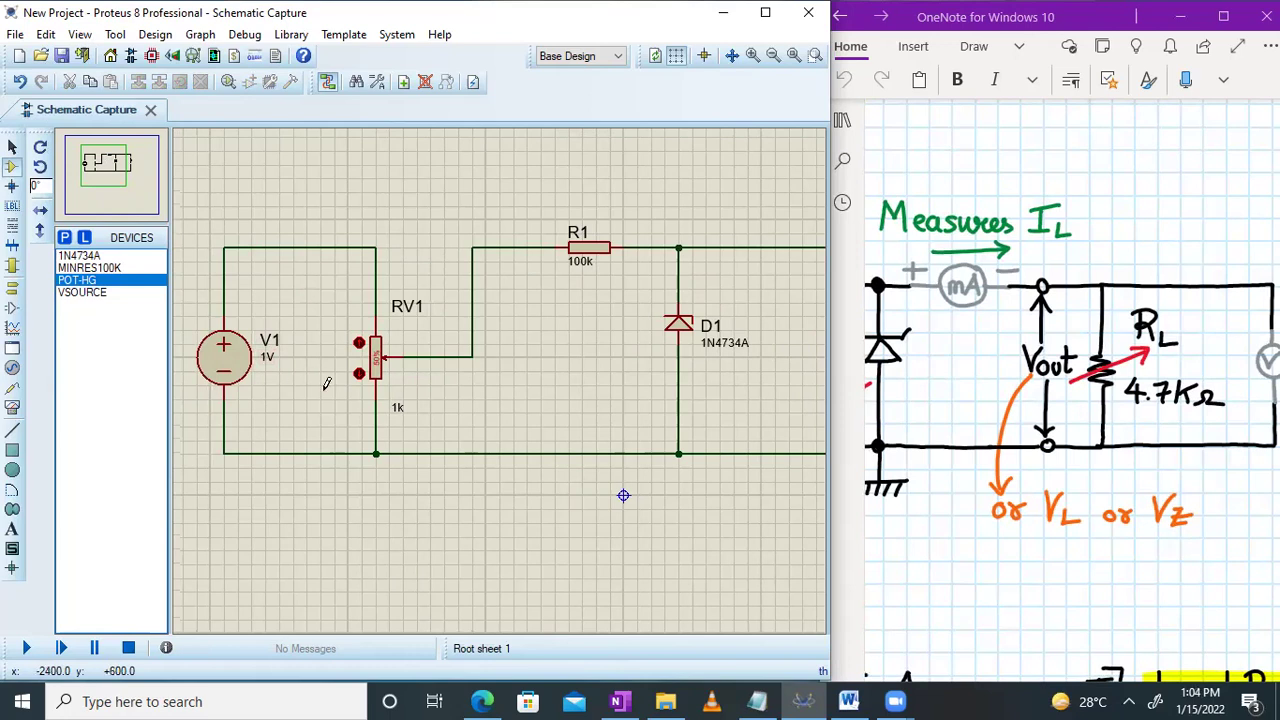
left_click(268, 345)
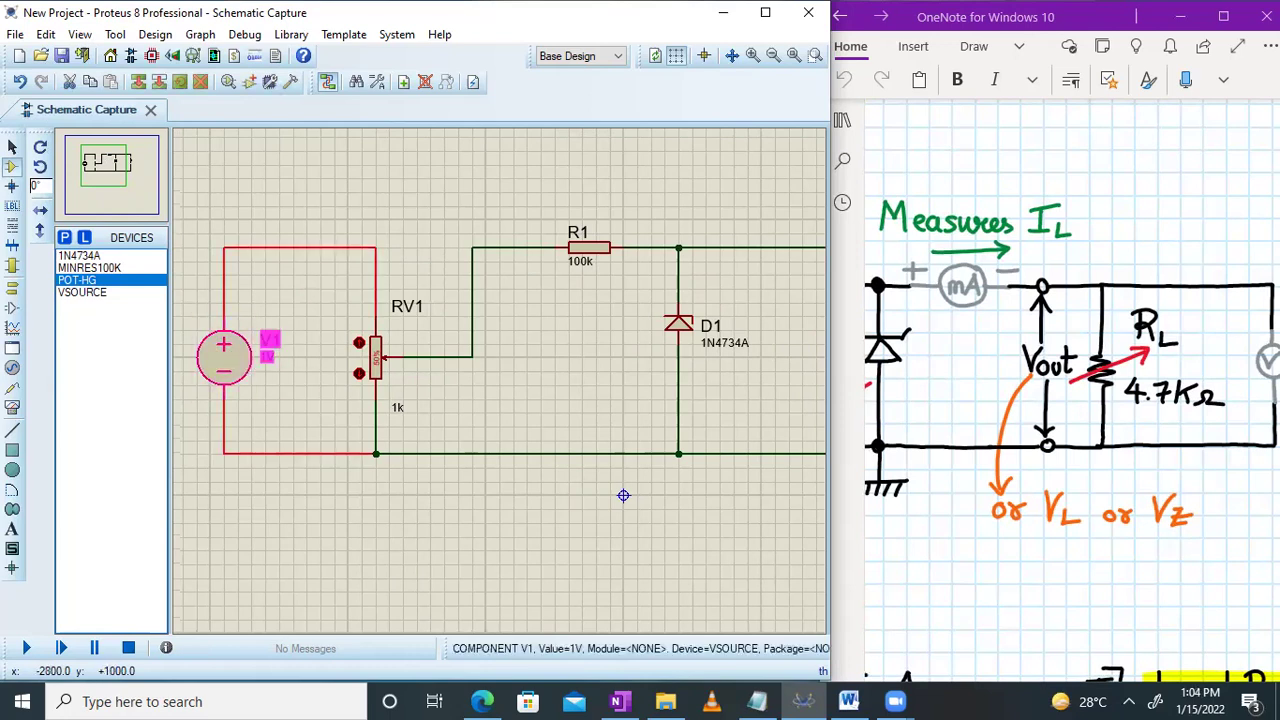
key("ctrl+e")
left_click(327, 240)
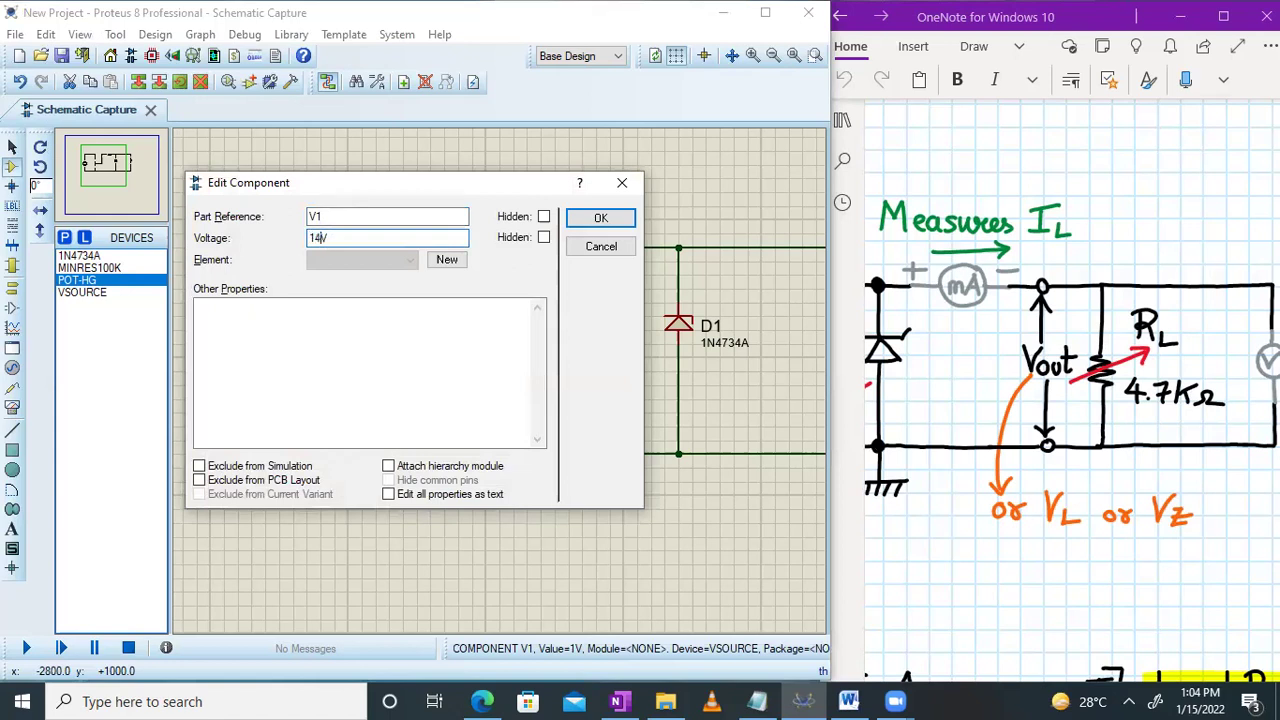
type("4")
scroll(1041, 287, "up", 5)
scroll(1041, 287, "left", 3)
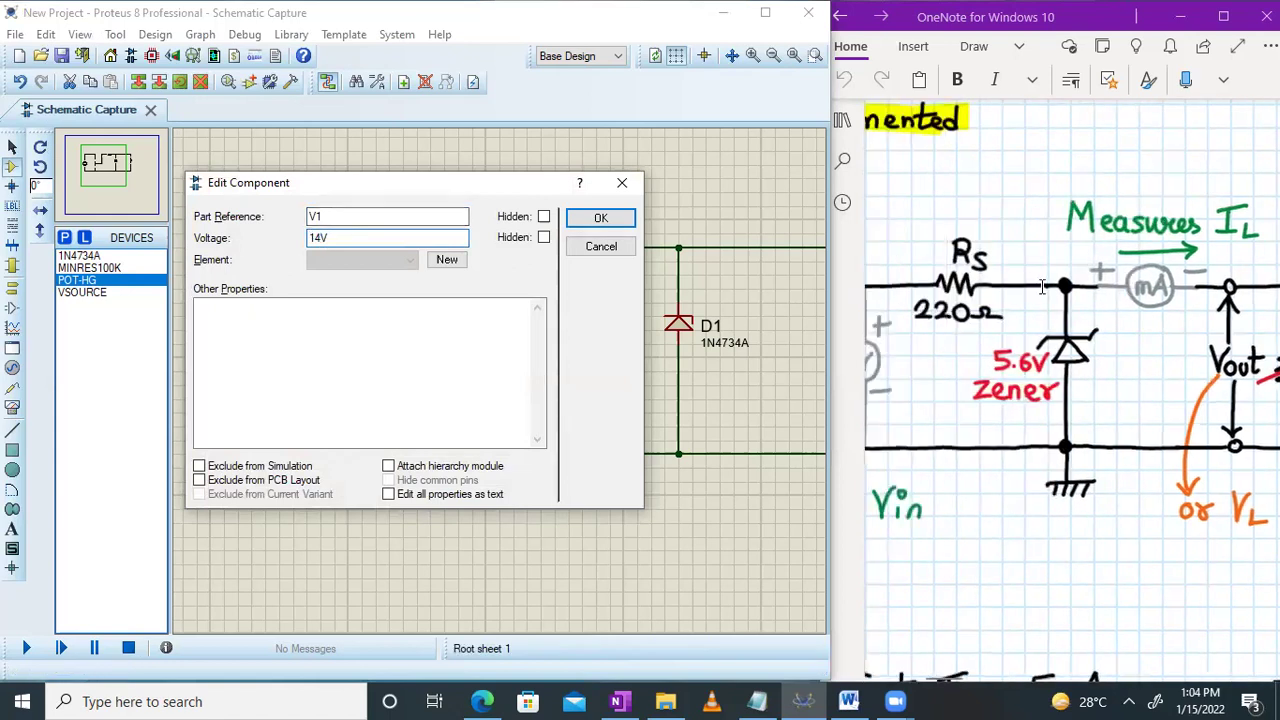
left_click(390, 210)
key("BackSpace")
key("Return")
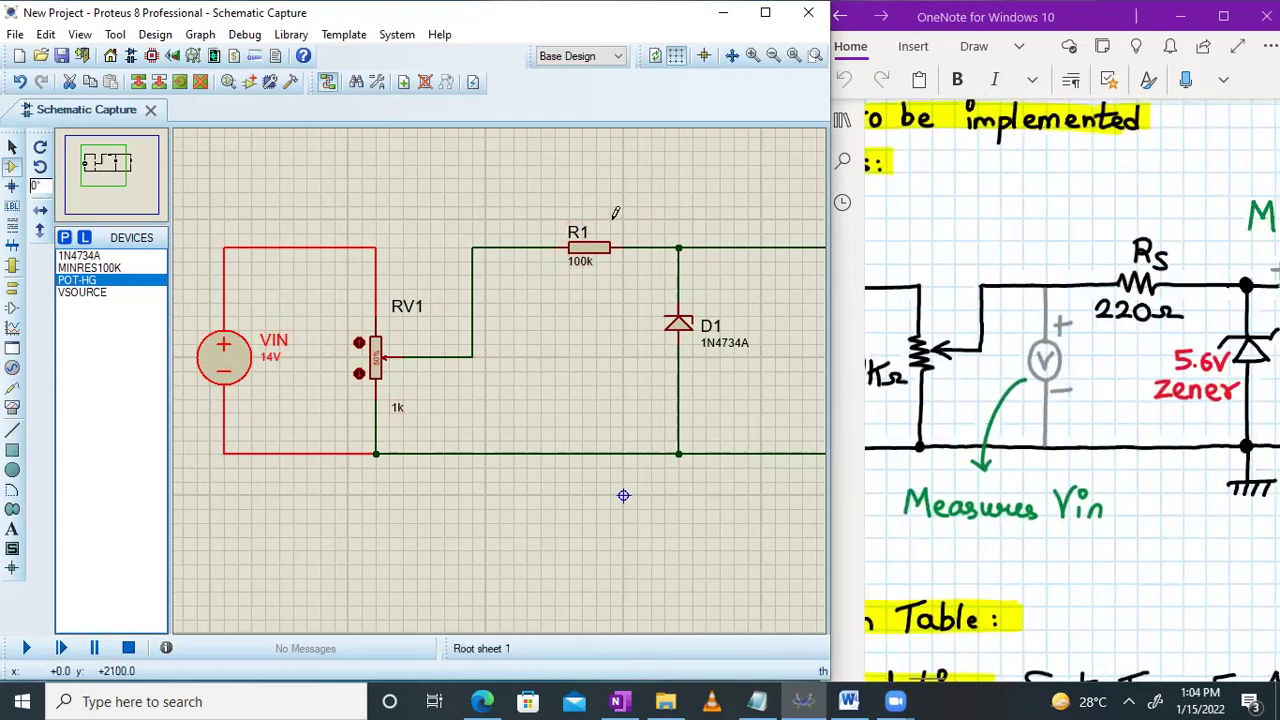
Step: Rename series resistor R1 to RS and set its value to 220
double_click(577, 233)
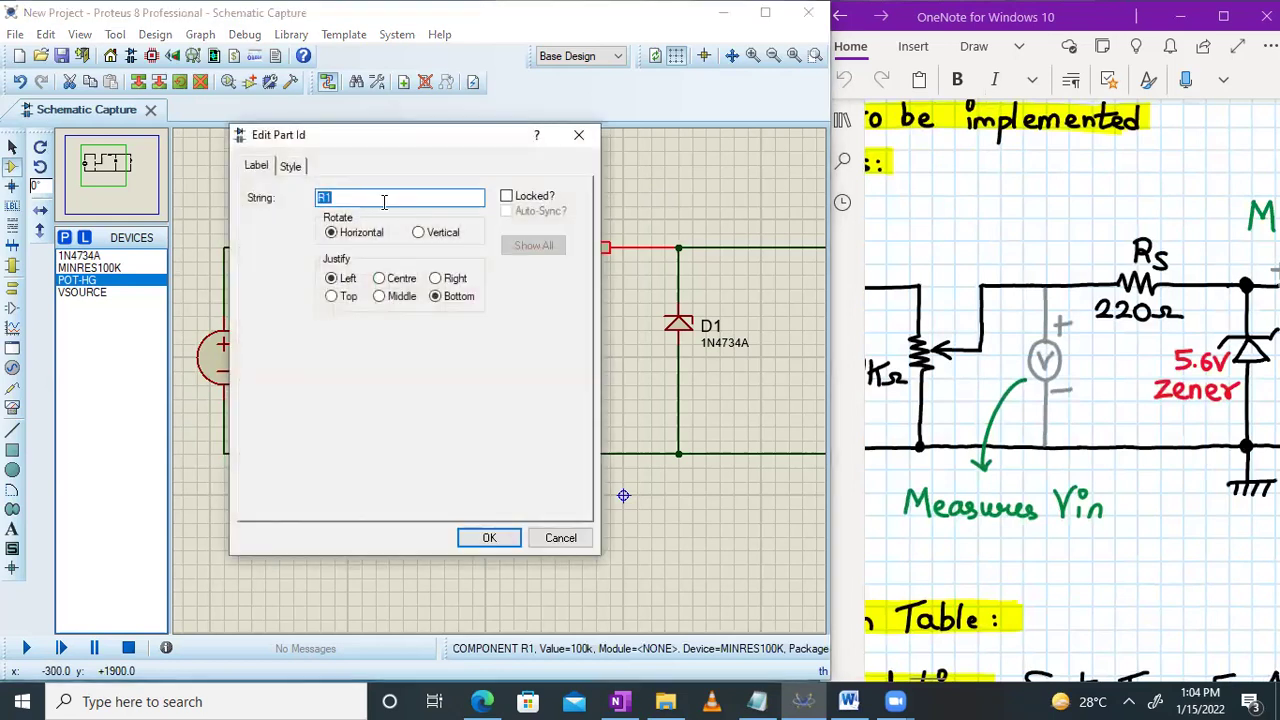
type("RS")
key("Return")
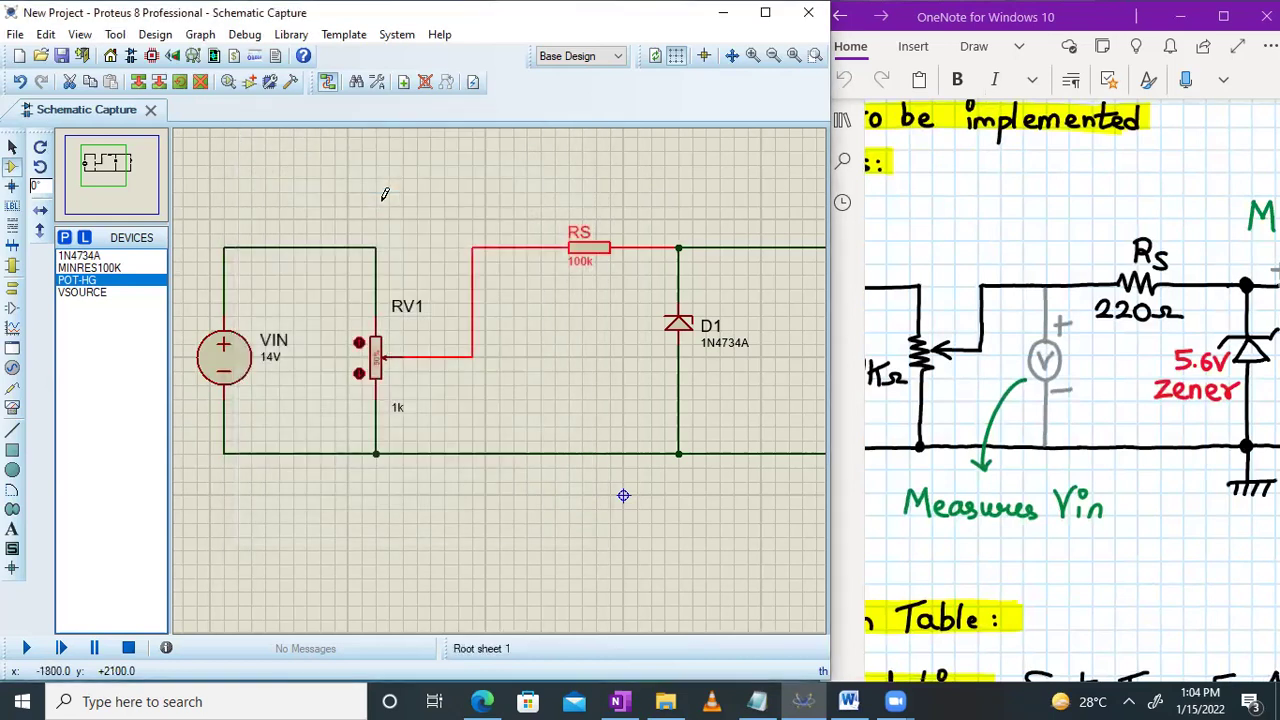
double_click(584, 266)
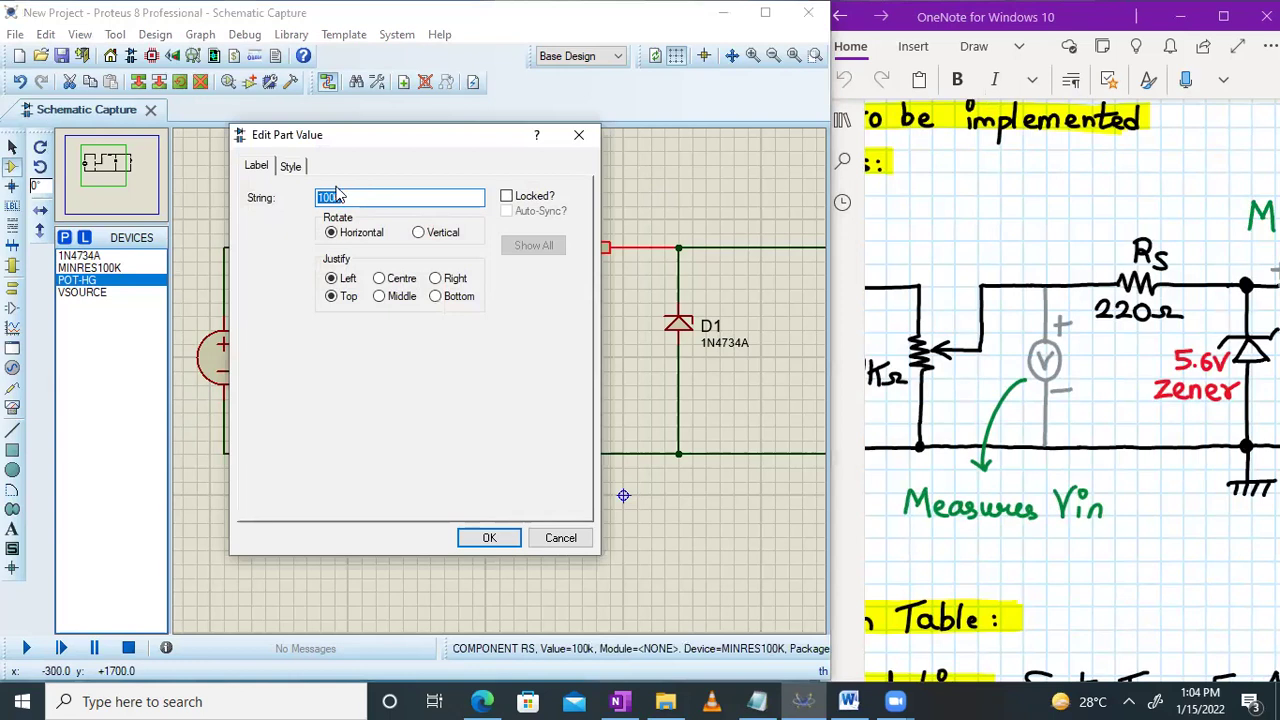
left_click(342, 196)
key("Return")
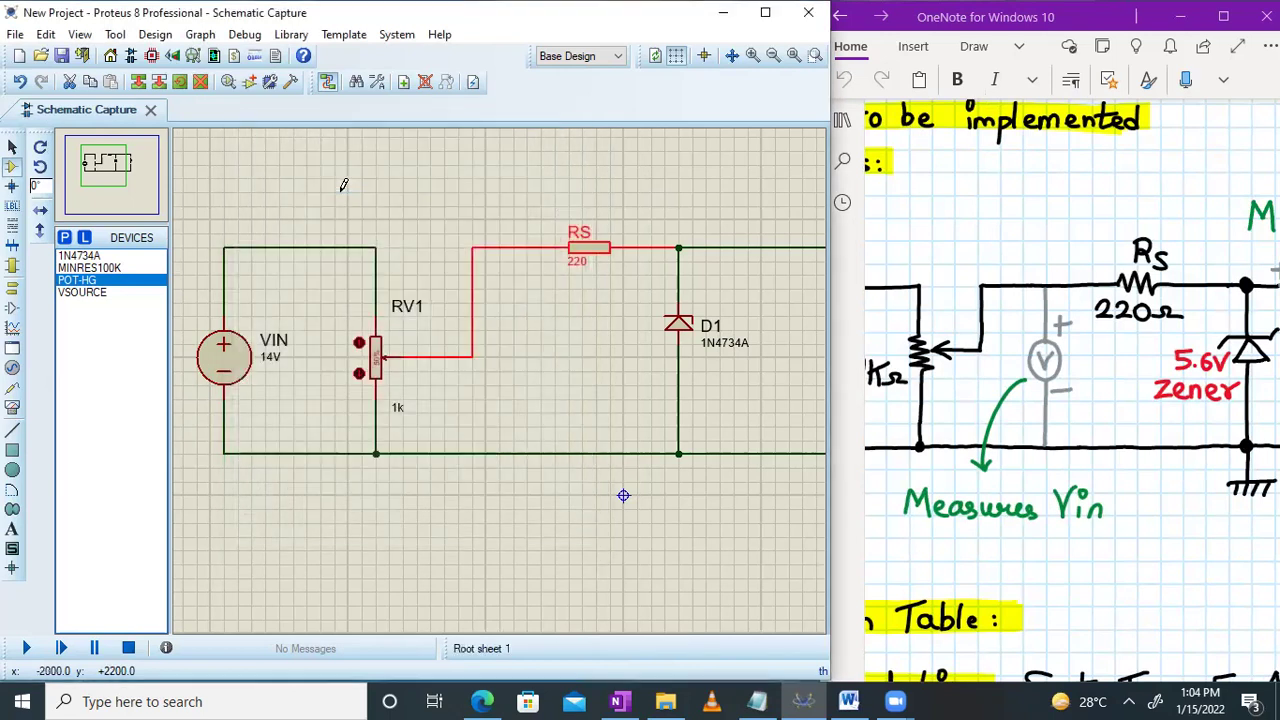
Step: Check the voltage and nominal current in the properties of Zener diode D1
left_click(106, 168)
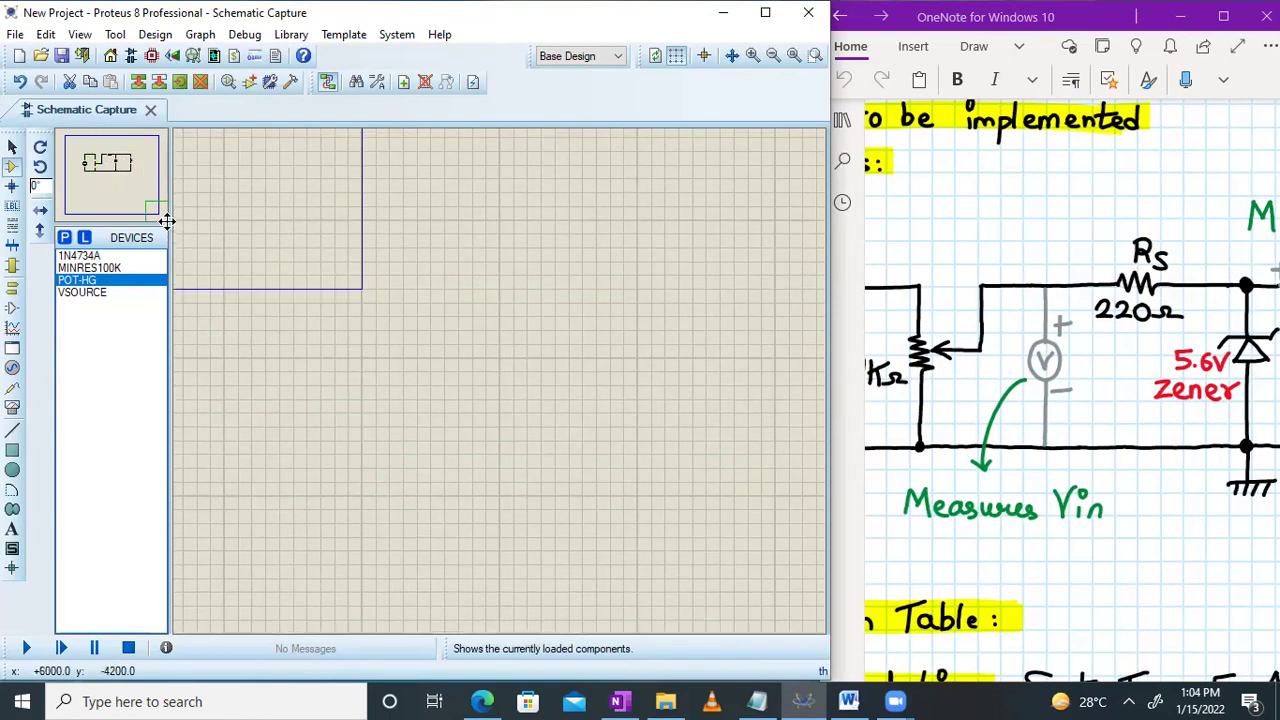
left_click(107, 164)
double_click(638, 336)
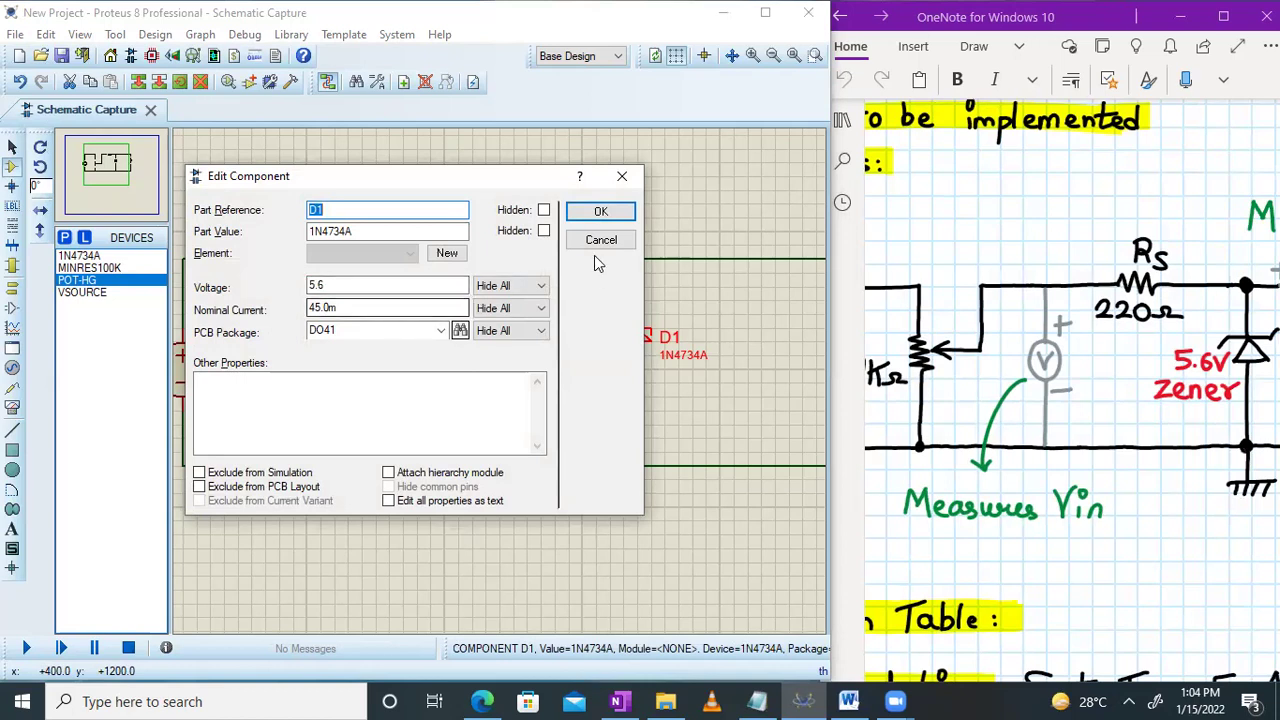
left_click(598, 211)
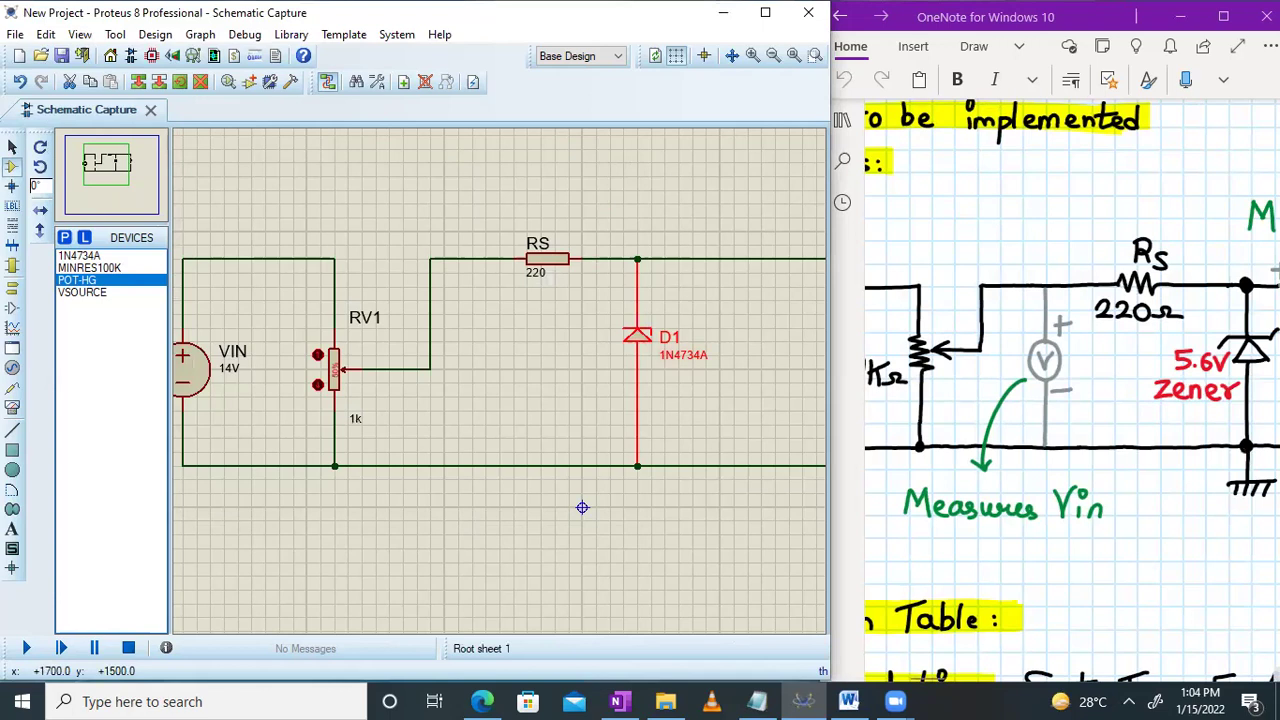
Step: Wire the wiper of potentiometer RV2 down to the wire at its own lower terminal, forming a variable load resistor
scroll(1070, 380, "right", 5)
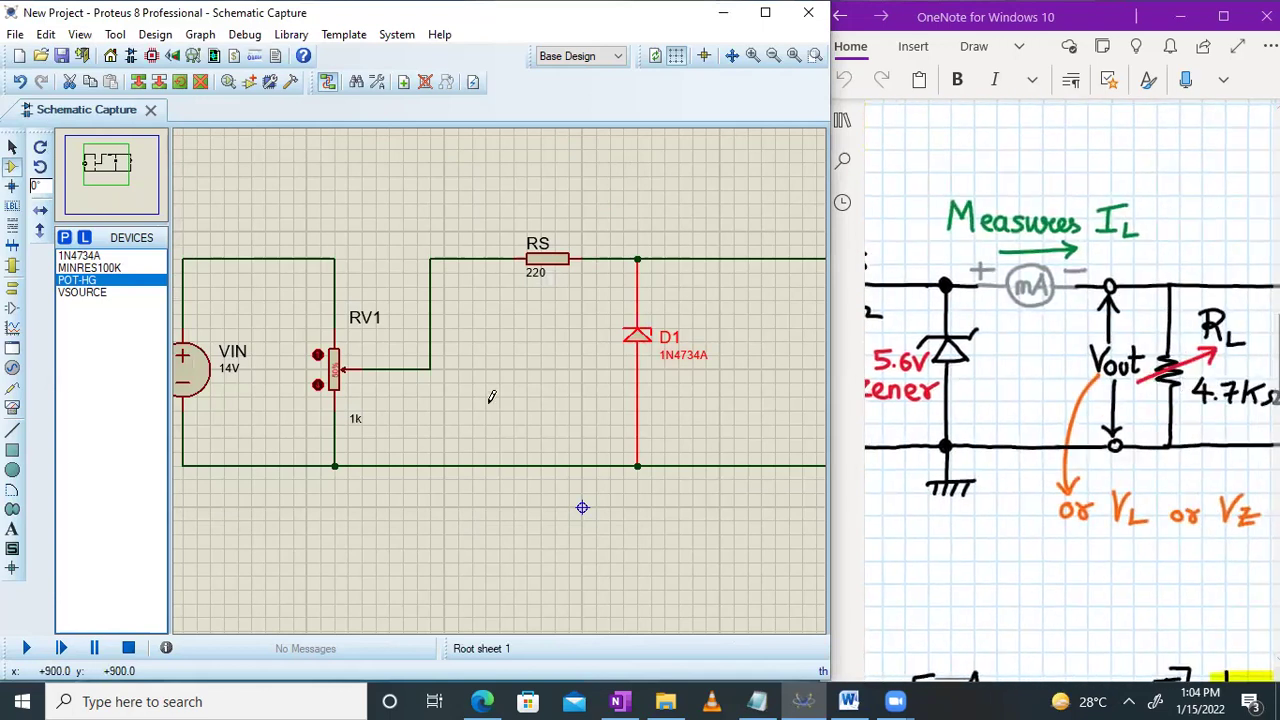
left_click(107, 157)
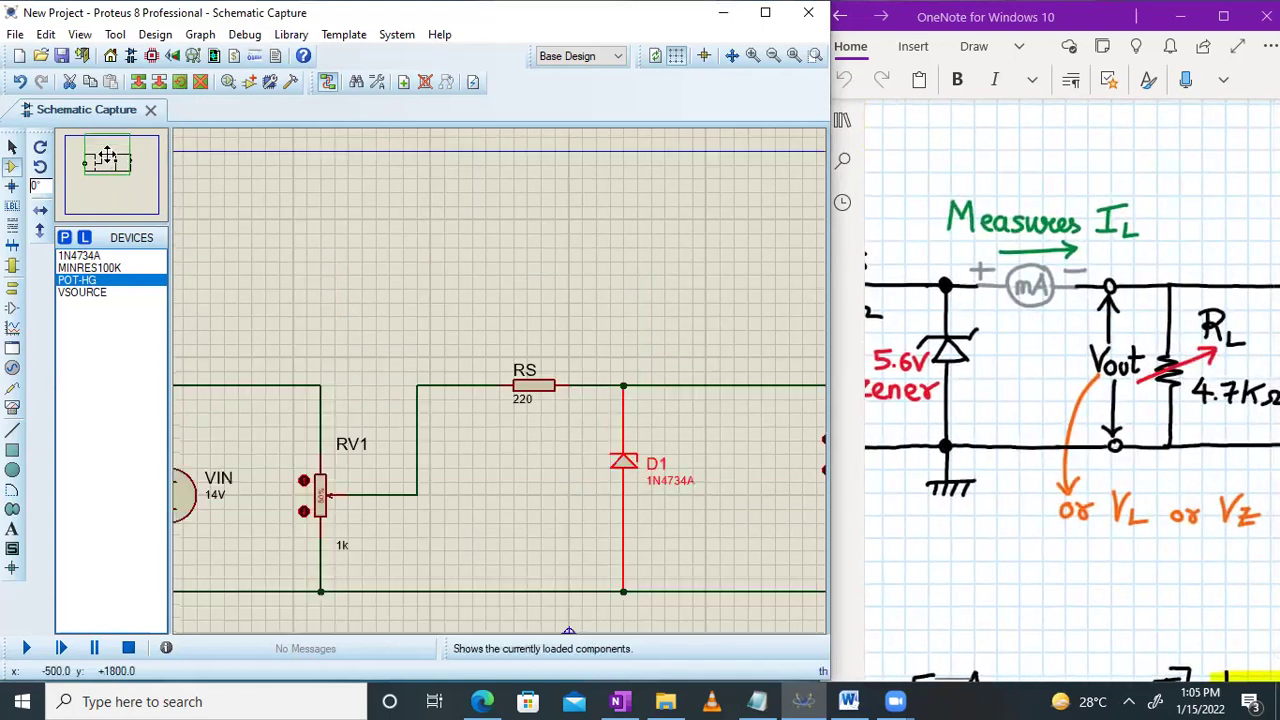
left_click(121, 161)
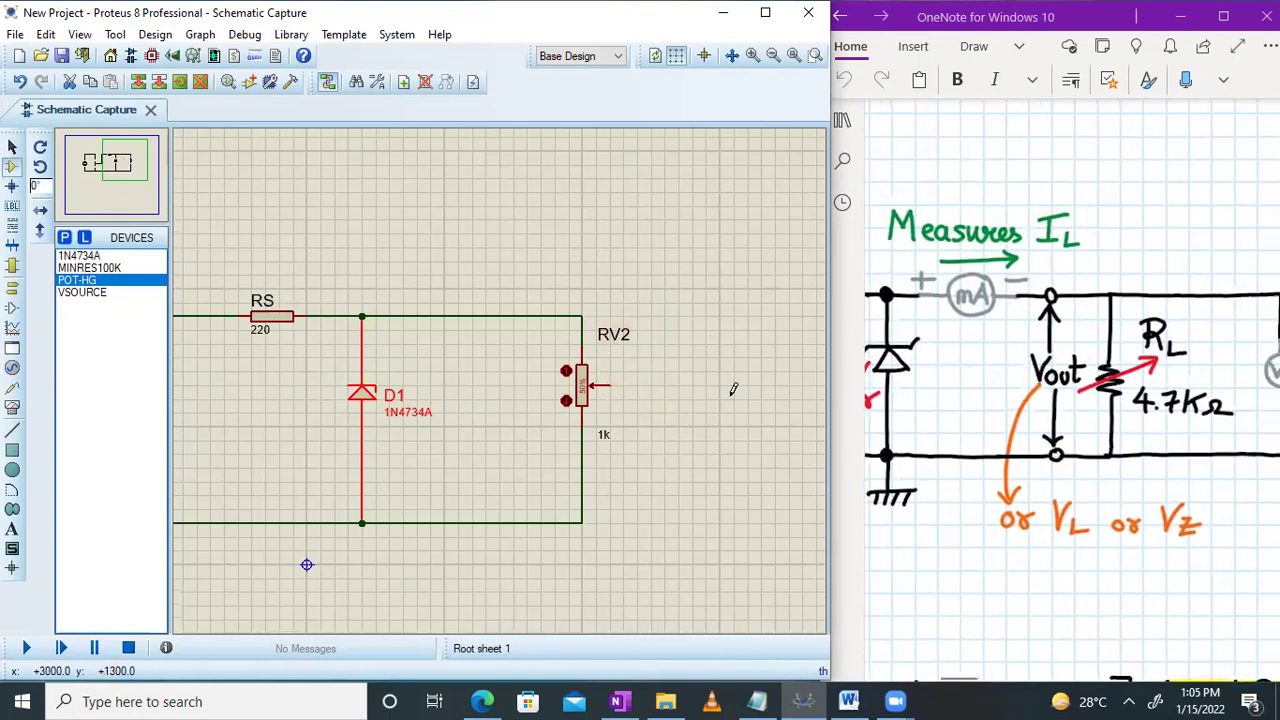
left_click(615, 385)
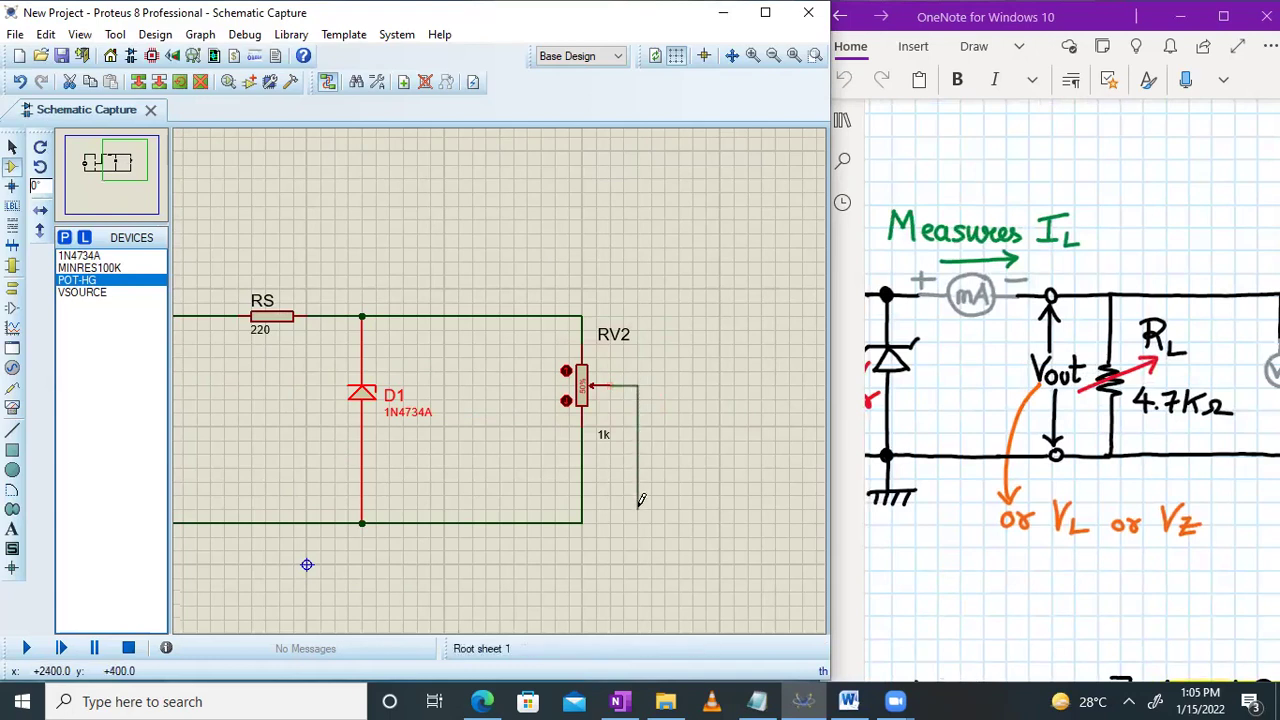
left_click(583, 510)
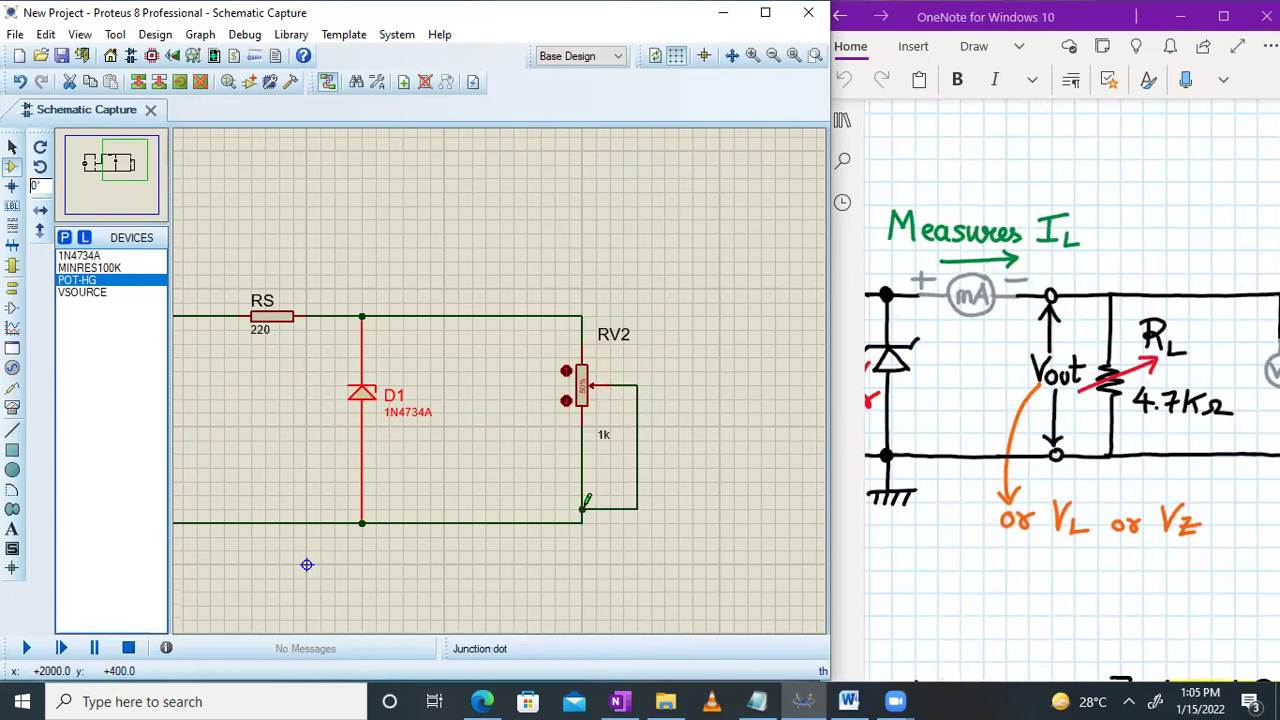
Step: Set load potentiometer RV2 to 4.7k and rename it RL
double_click(607, 437)
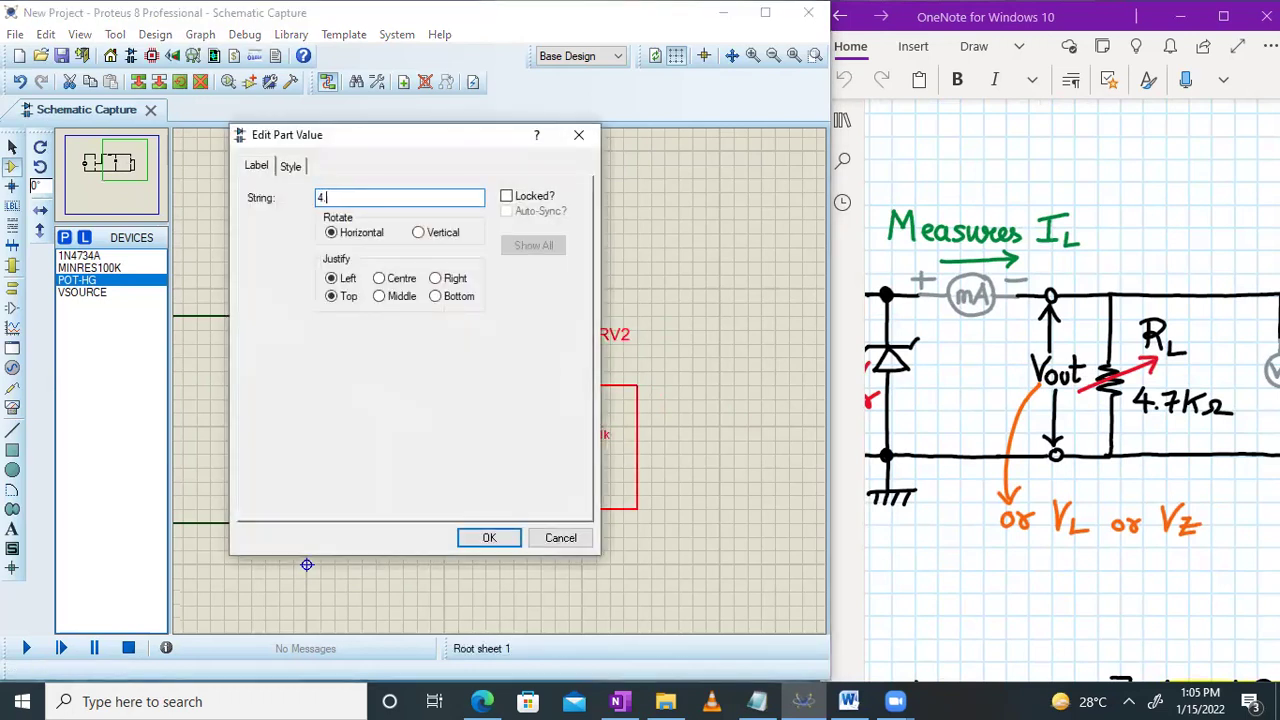
key("Return")
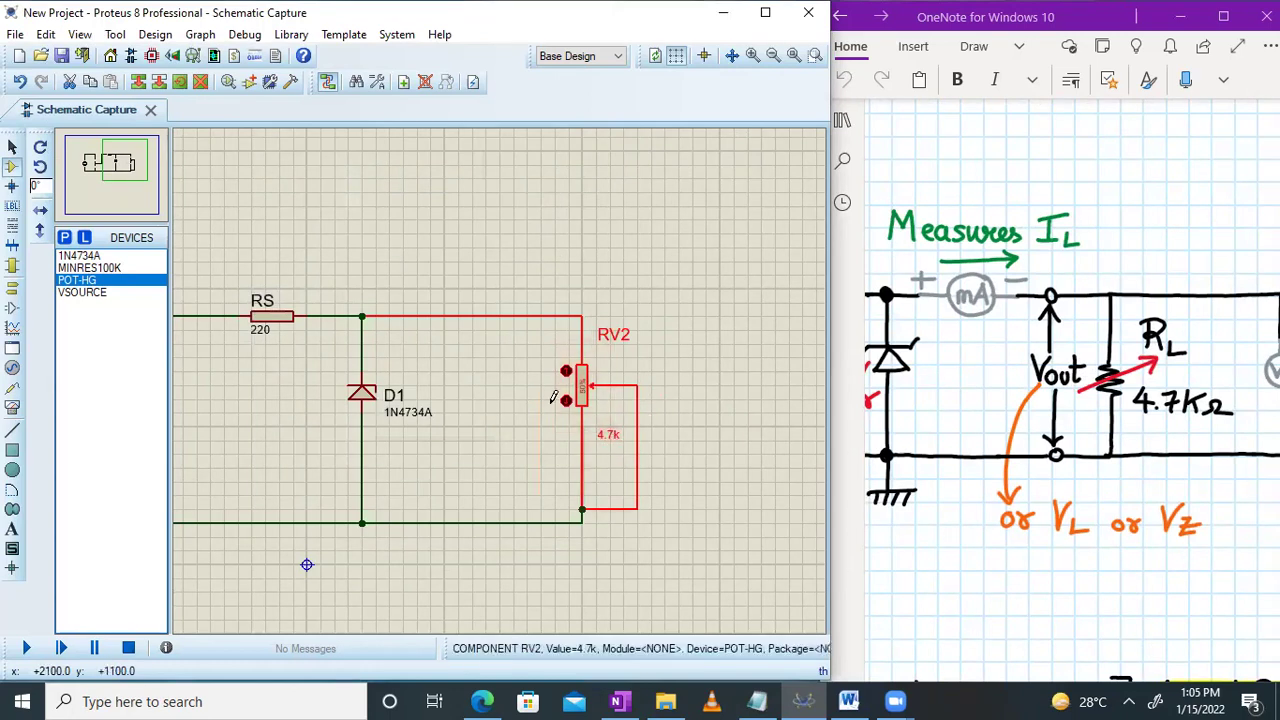
left_click(613, 337)
left_click(362, 199)
key("BackSpace")
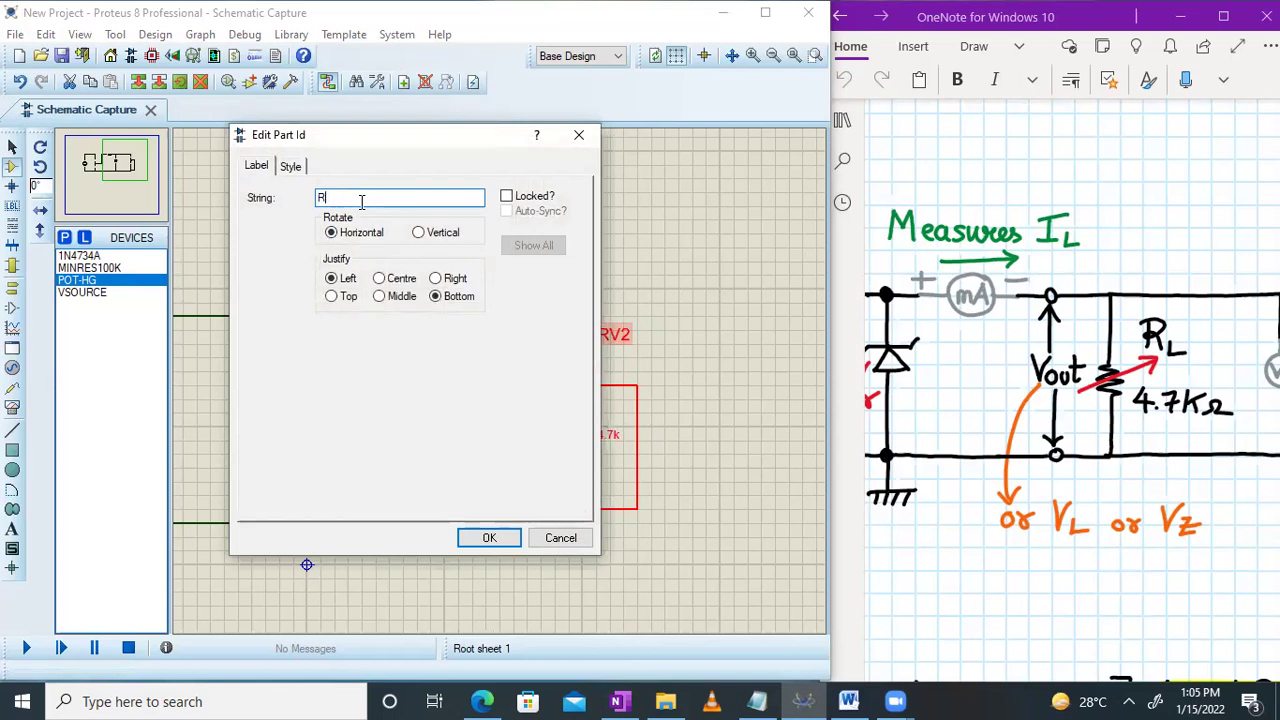
type("L")
key("Return")
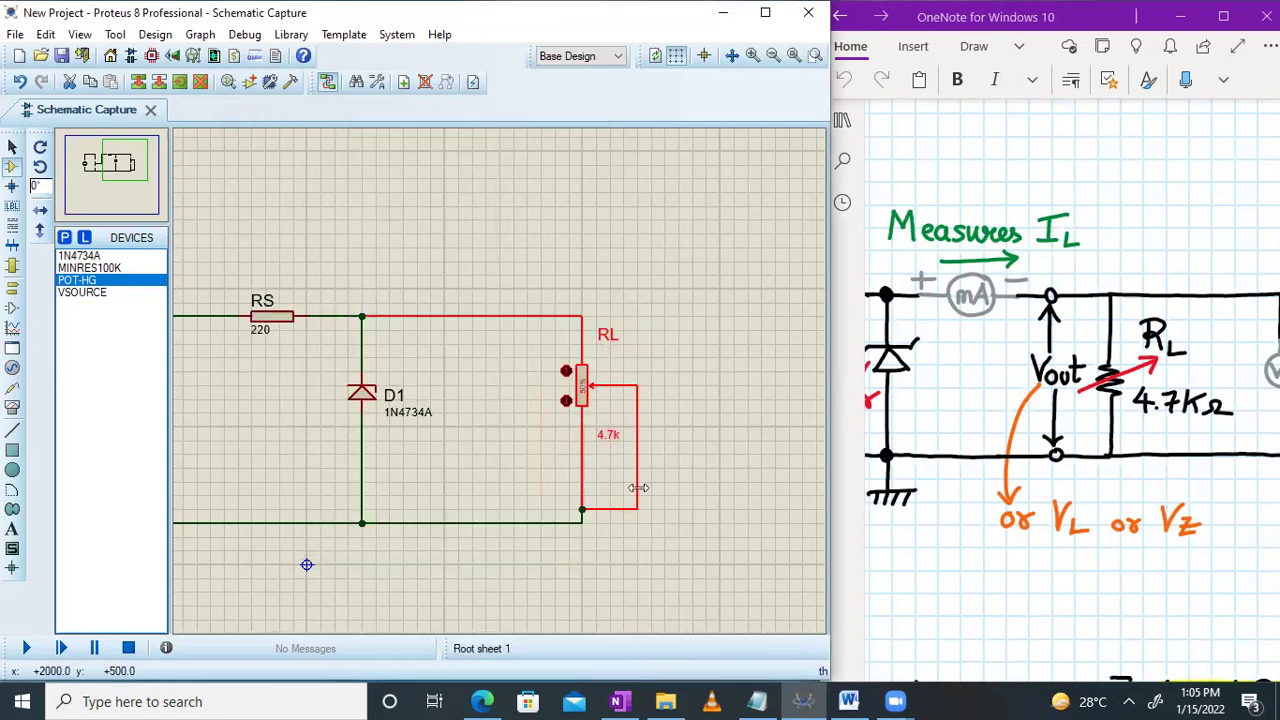
Step: Place a ground terminal directly below Zener diode D1, connected to the circuit's bottom wire
right_click(276, 481)
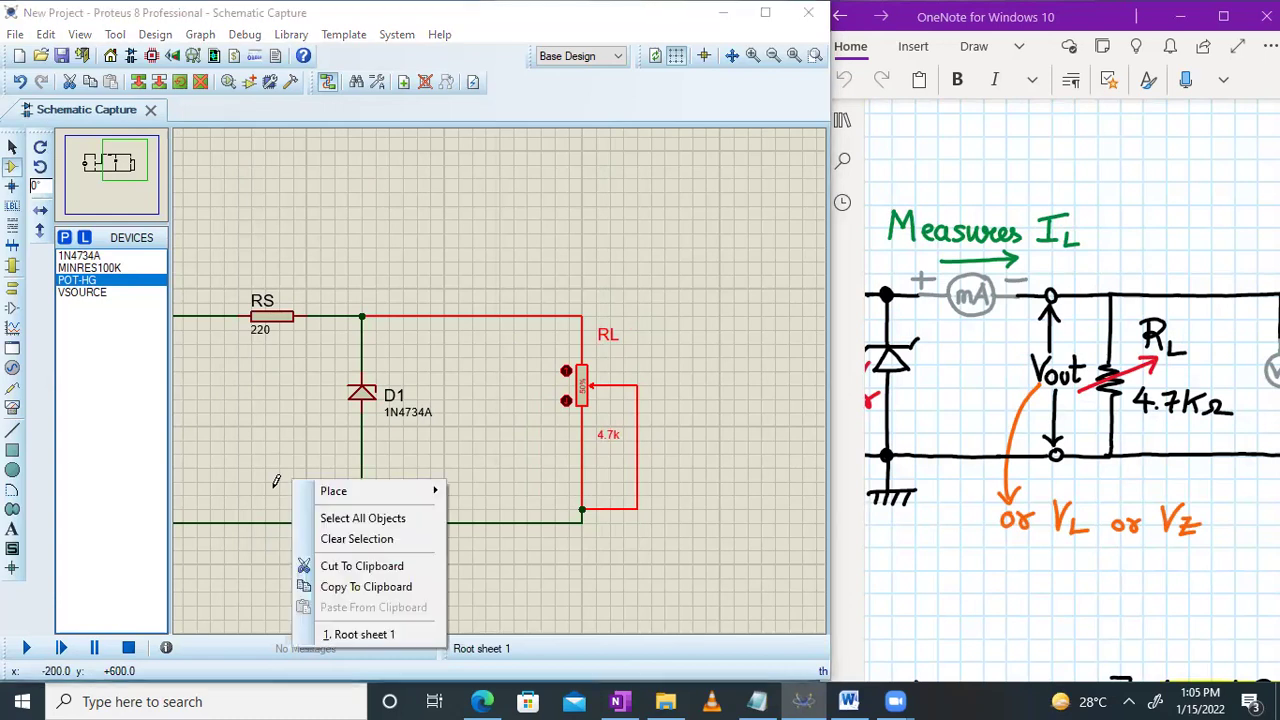
mouse_move(378, 494)
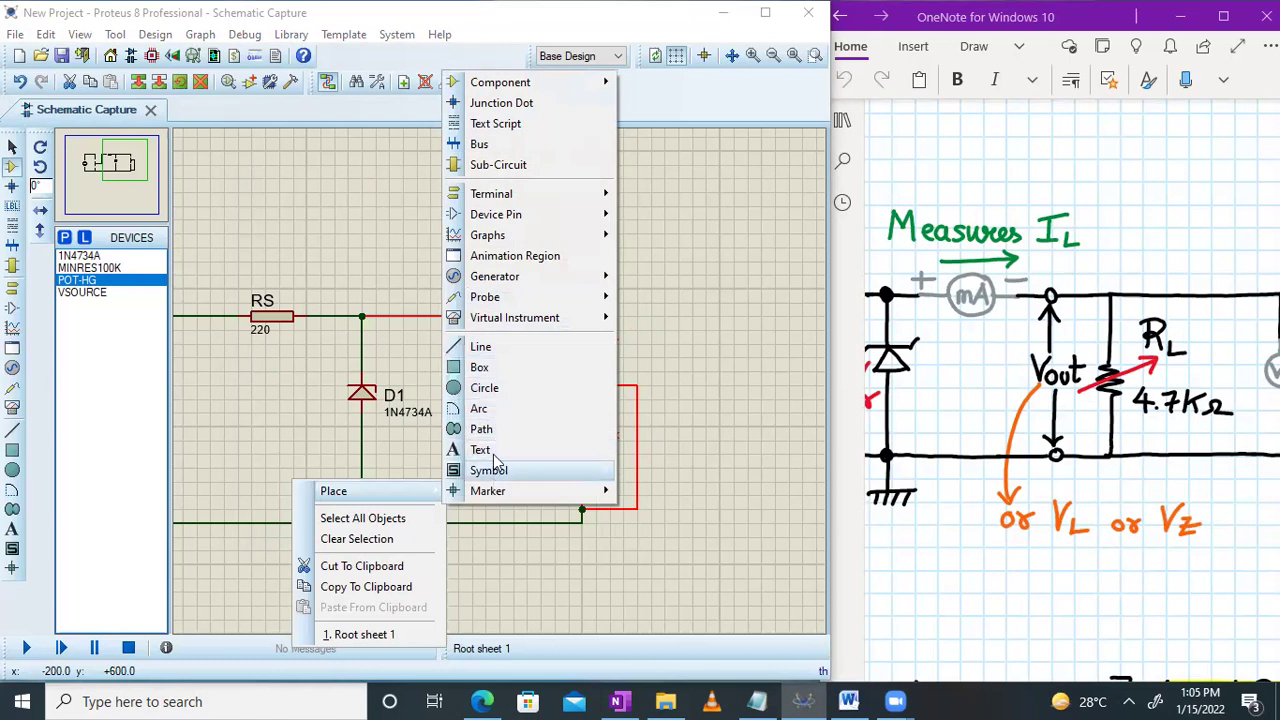
mouse_move(577, 199)
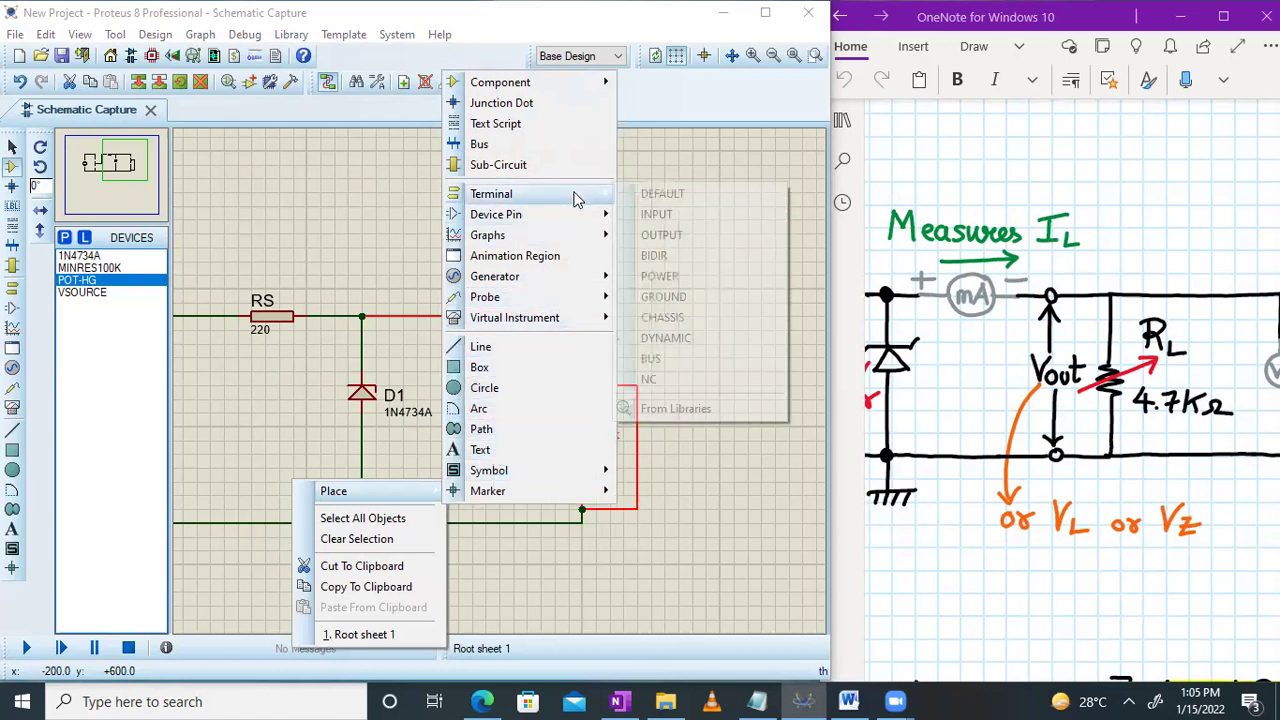
left_click(665, 297)
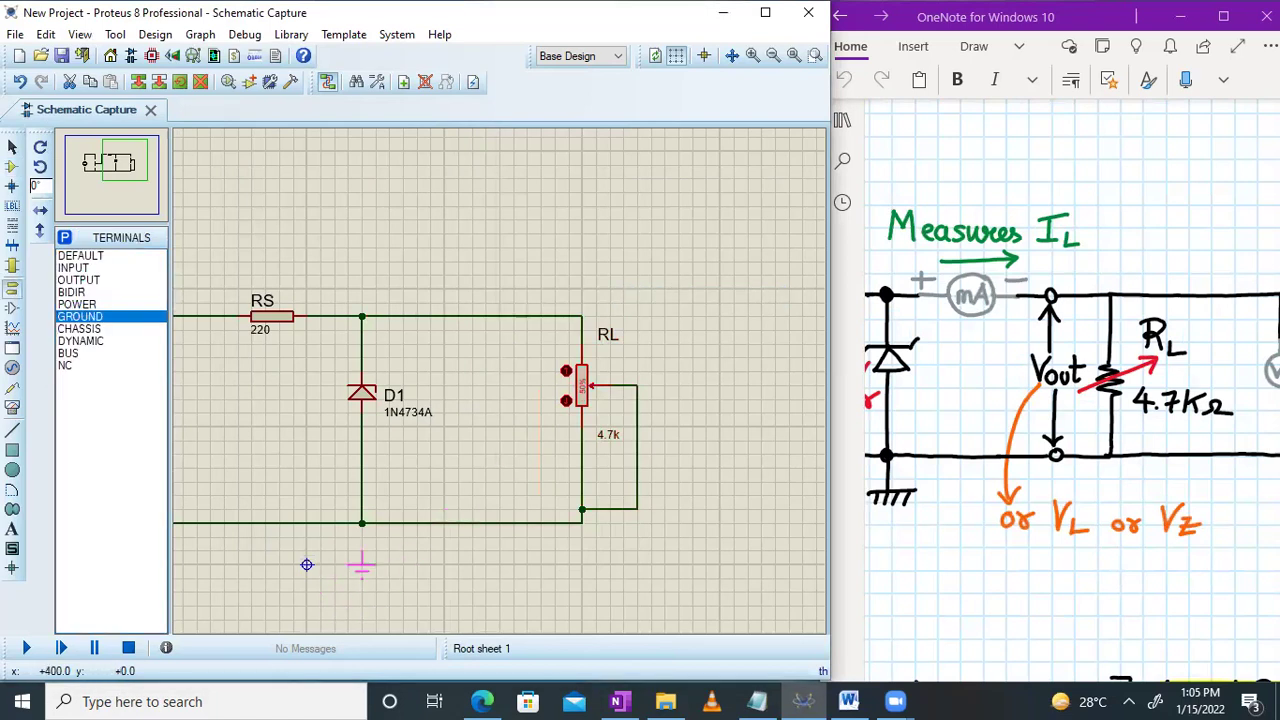
left_click(362, 566)
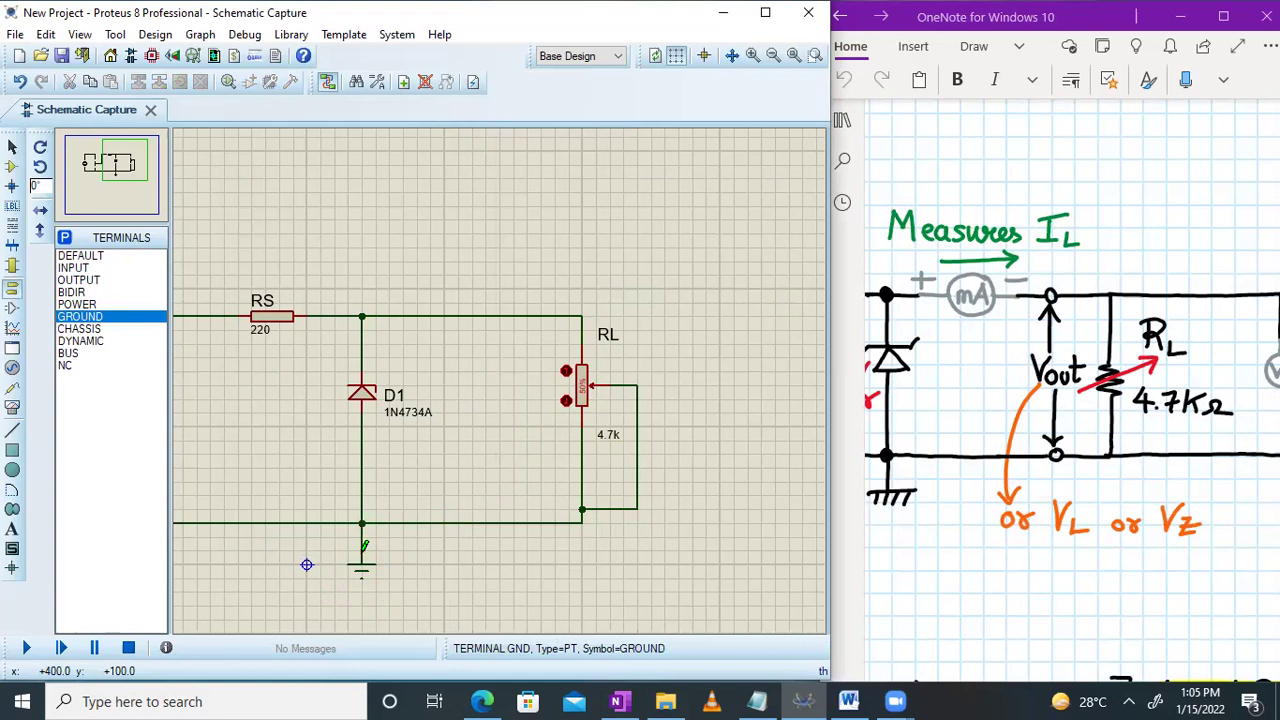
Step: Place a DC voltmeter in the gap between potentiometer RV1 and Zener diode D1, below the wire leading into RS
double_click(604, 16)
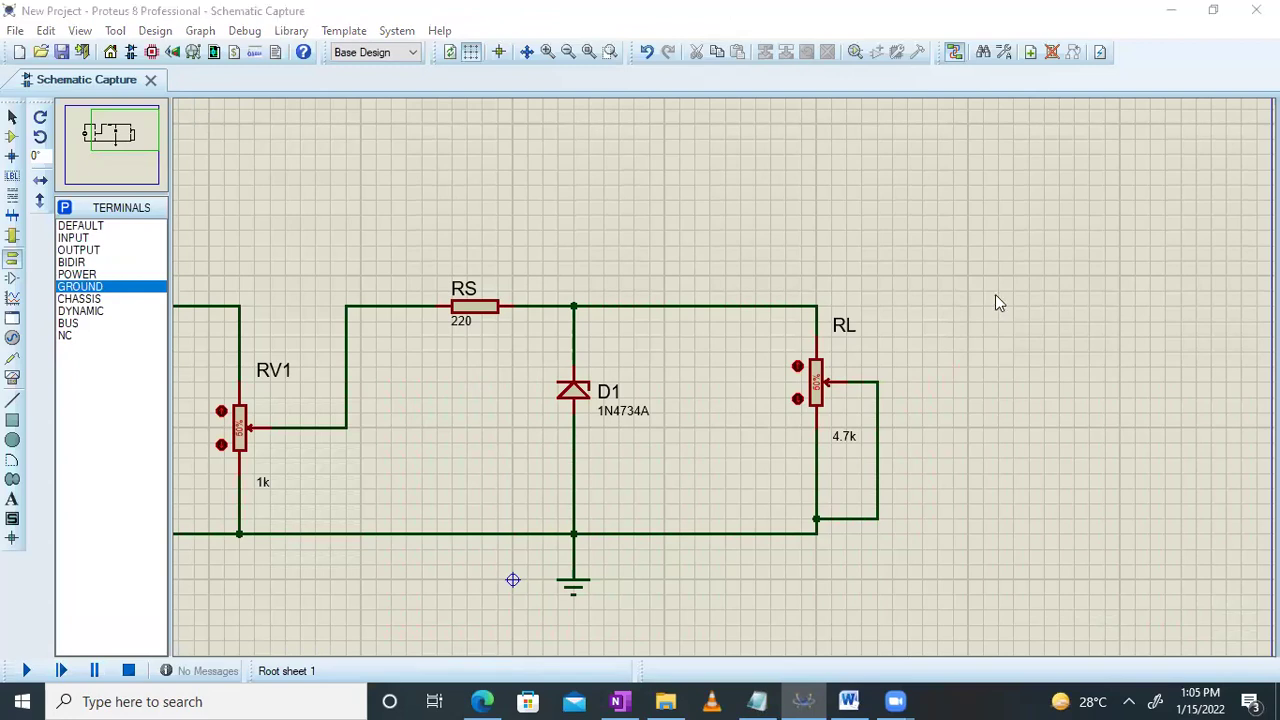
left_click(122, 122)
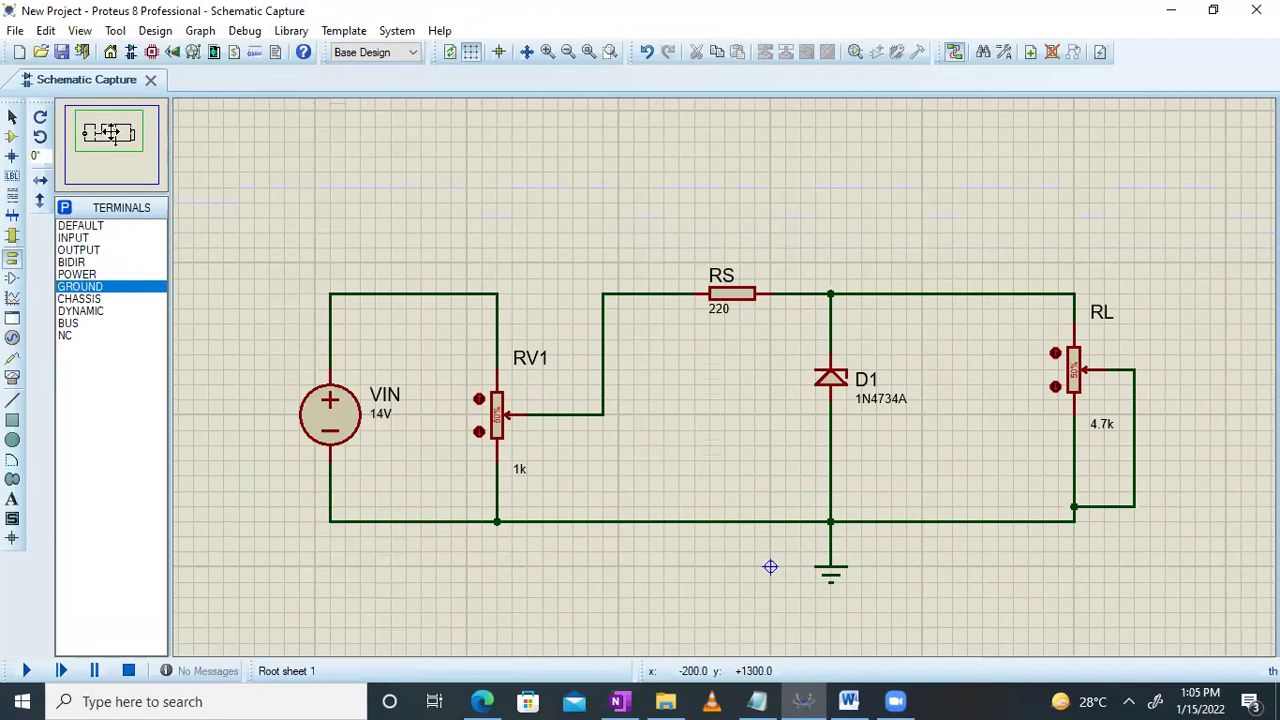
left_click_drag(770, 567, 739, 554)
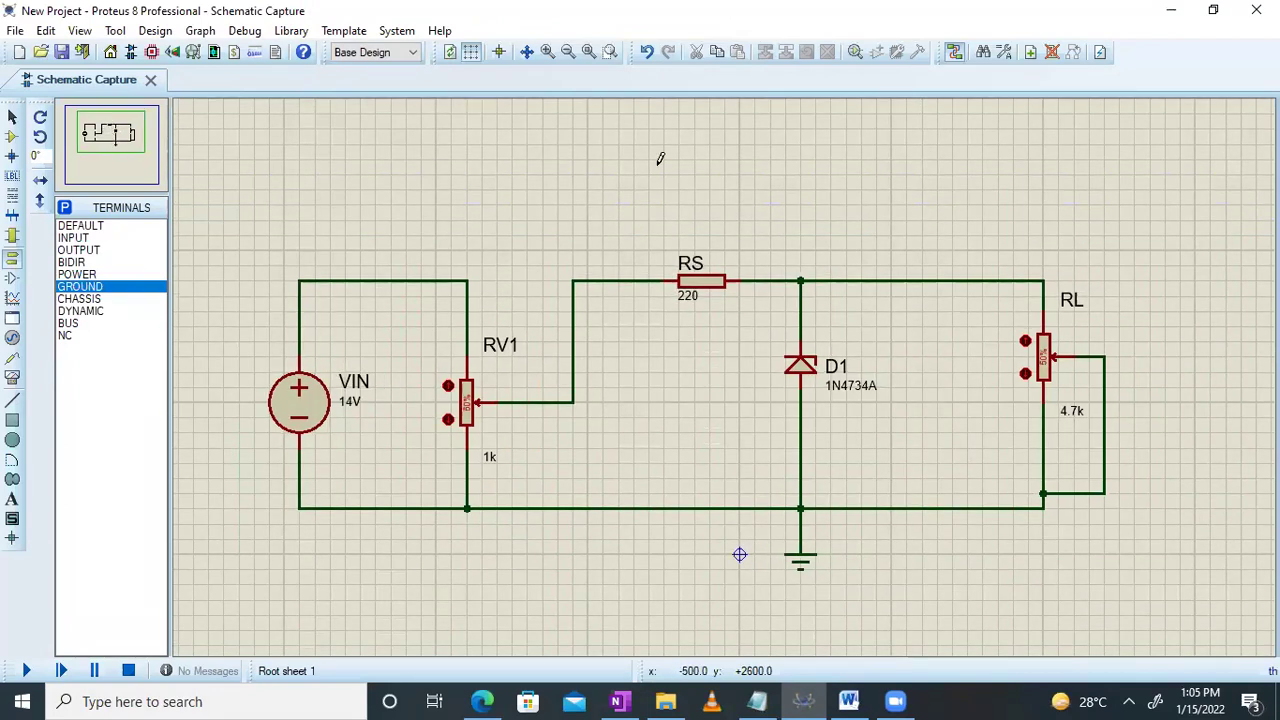
left_click(88, 31)
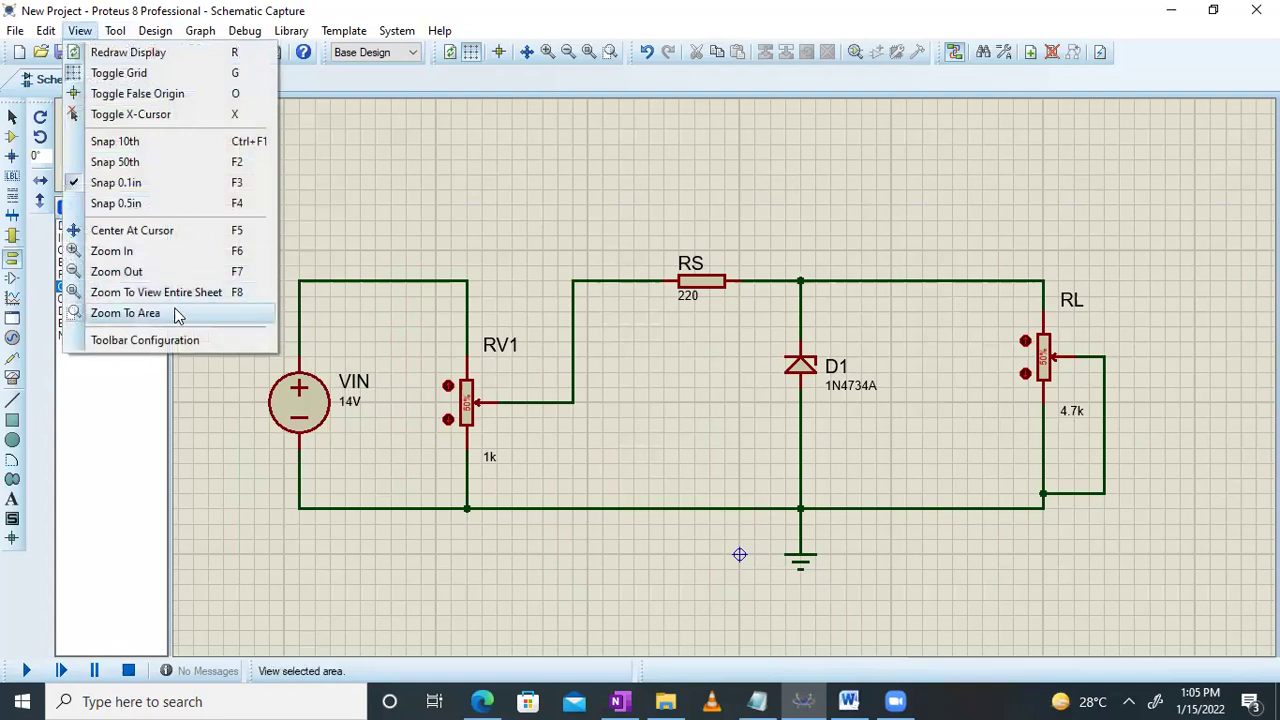
left_click(110, 313)
left_click_drag(254, 222, 1157, 573)
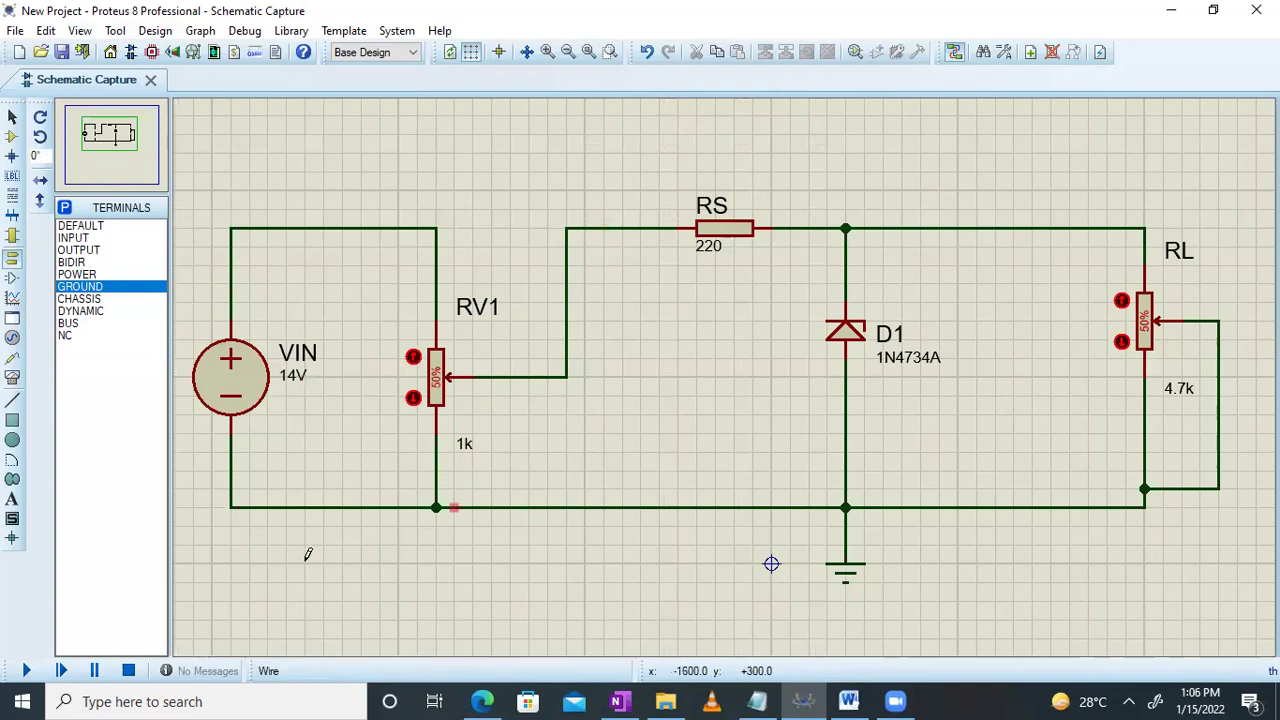
left_click(13, 340)
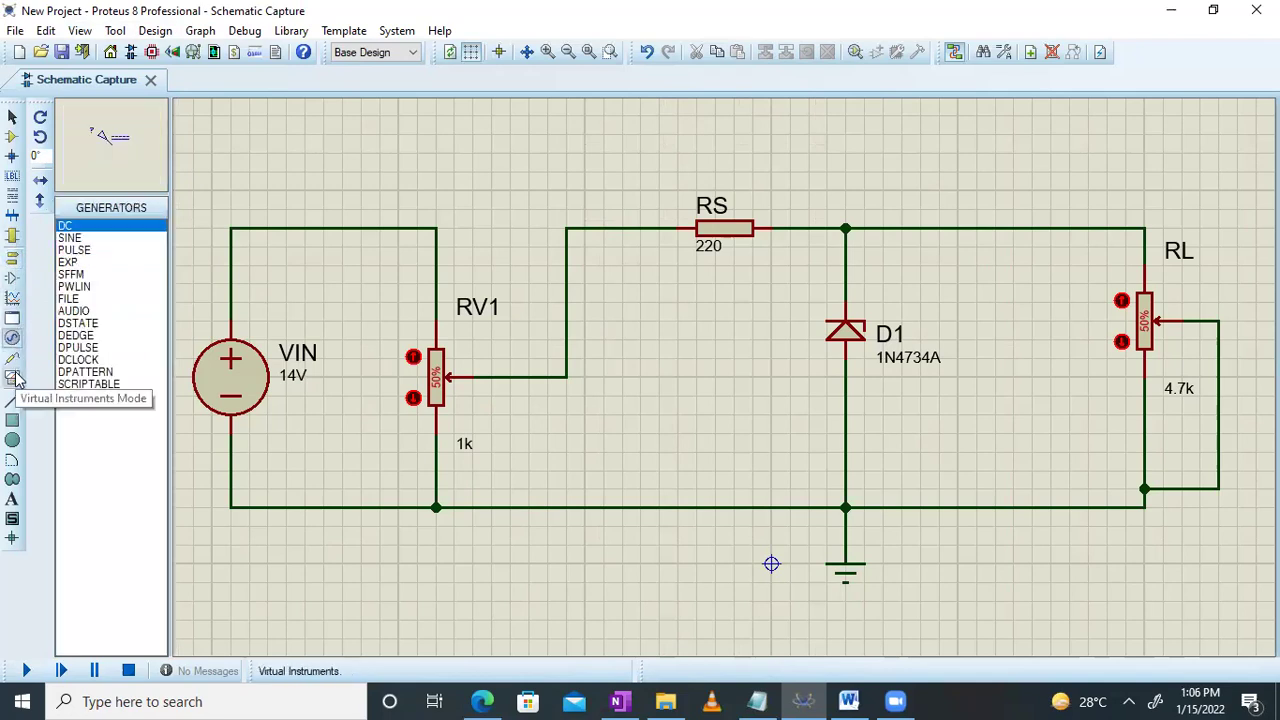
left_click(14, 378)
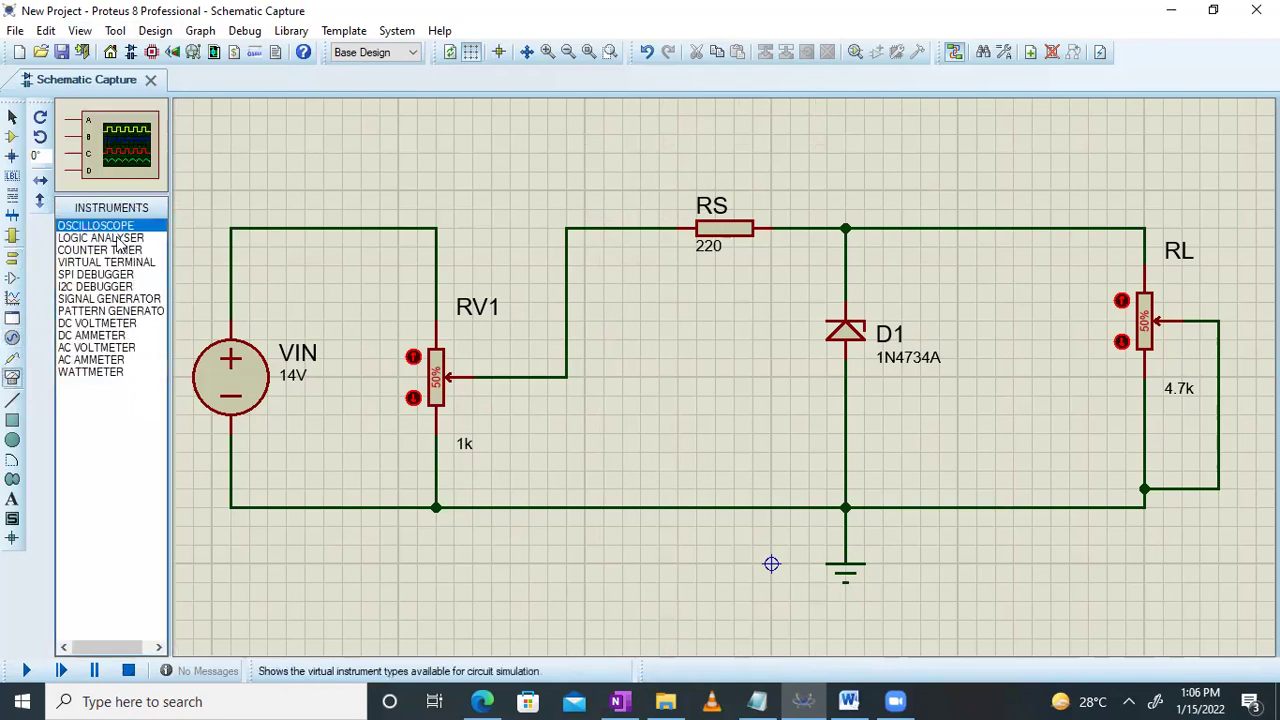
left_click(103, 326)
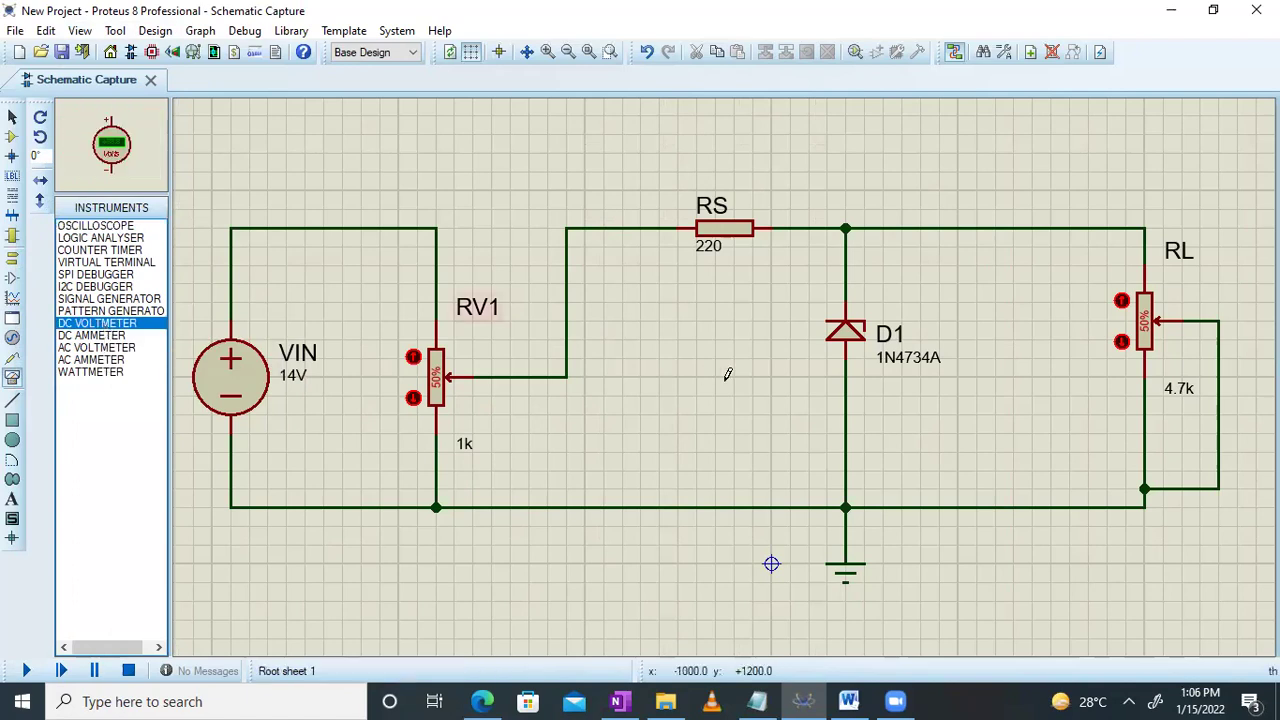
left_click(620, 350)
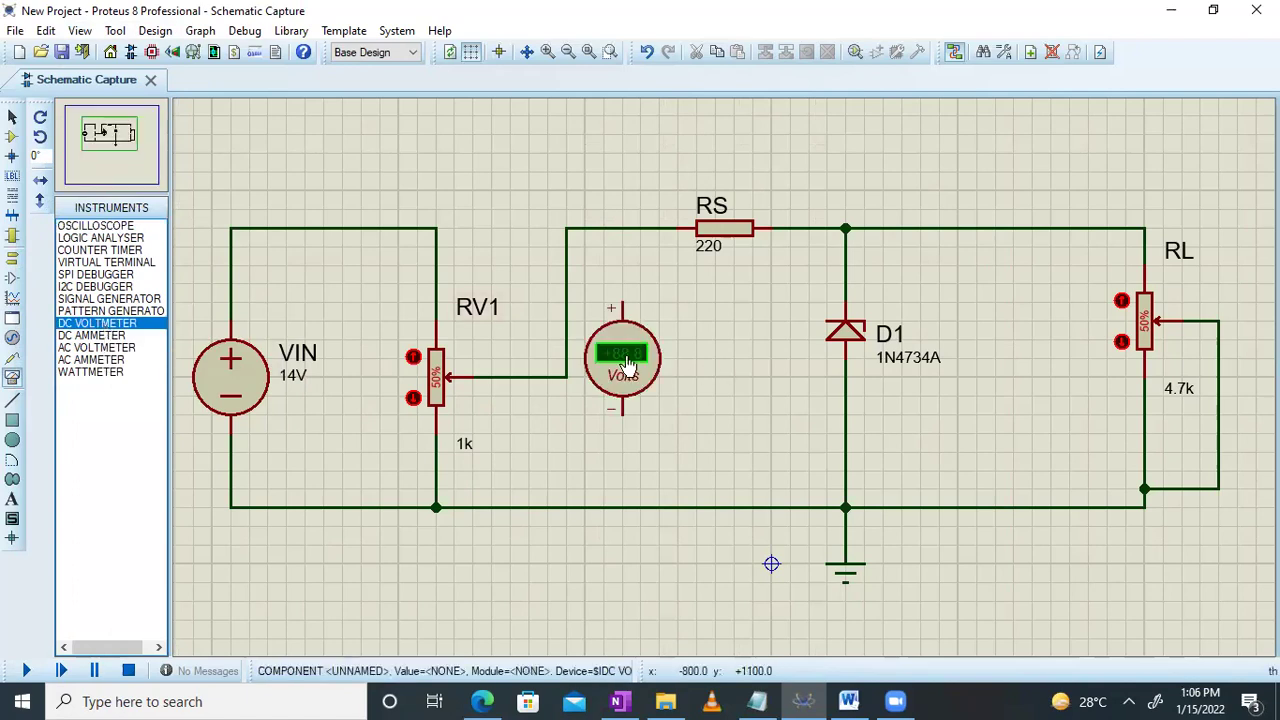
left_click(622, 356)
left_click_drag(632, 355, 643, 347)
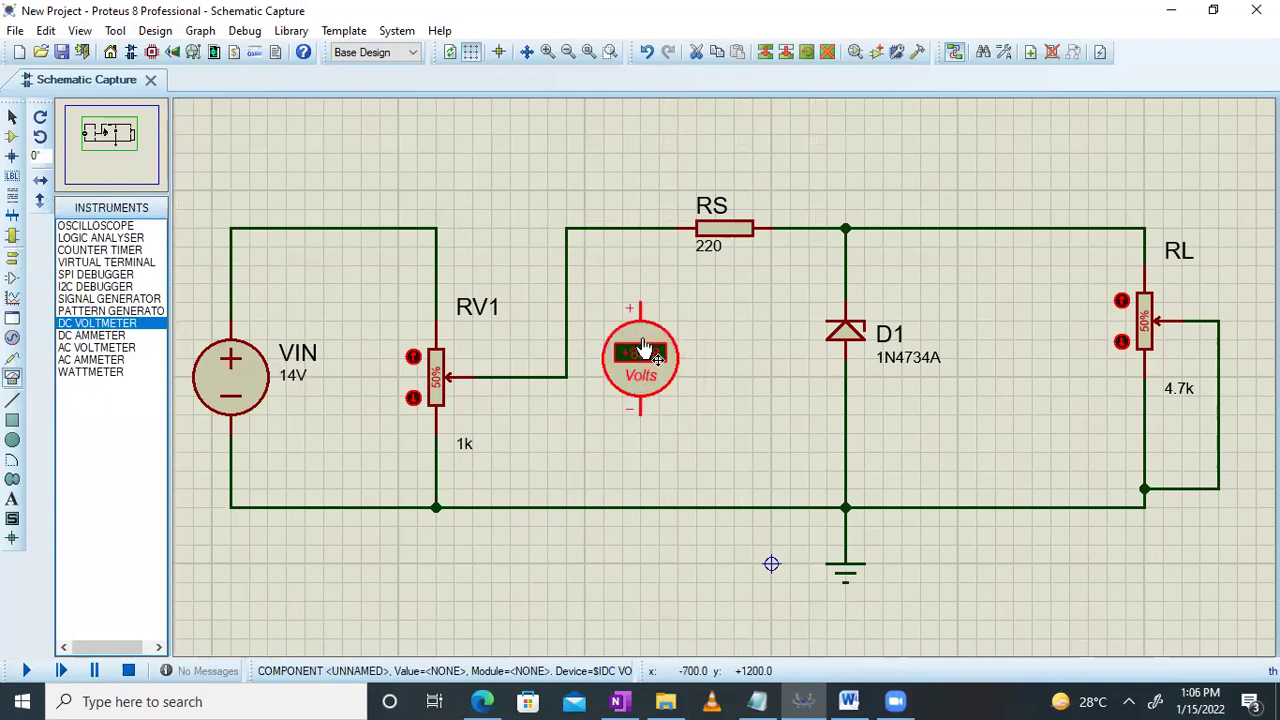
Step: Wire the voltmeter's positive terminal to the wire feeding RS and its negative terminal to the bottom ground wire
left_click(640, 230)
left_click(640, 306)
left_click(640, 507)
left_click(641, 414)
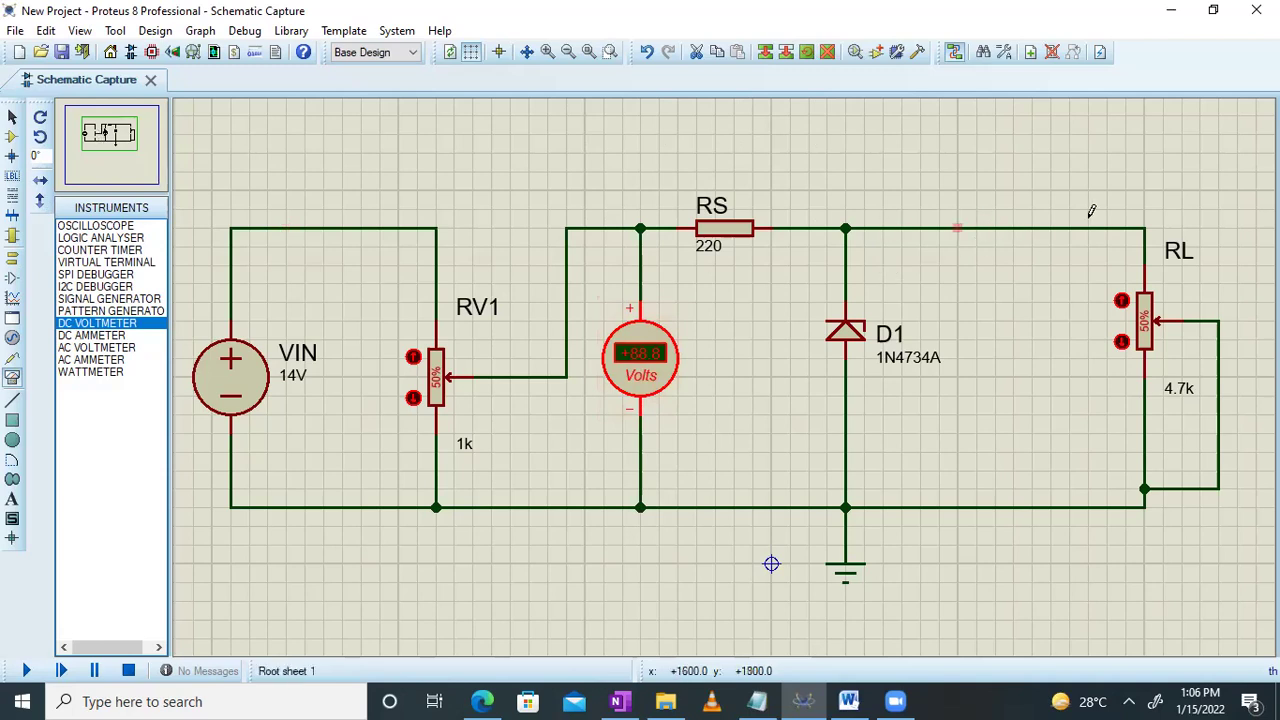
Step: Delete the upper wire between D1 and RL and place a DC ammeter in the gap
right_click(1003, 222)
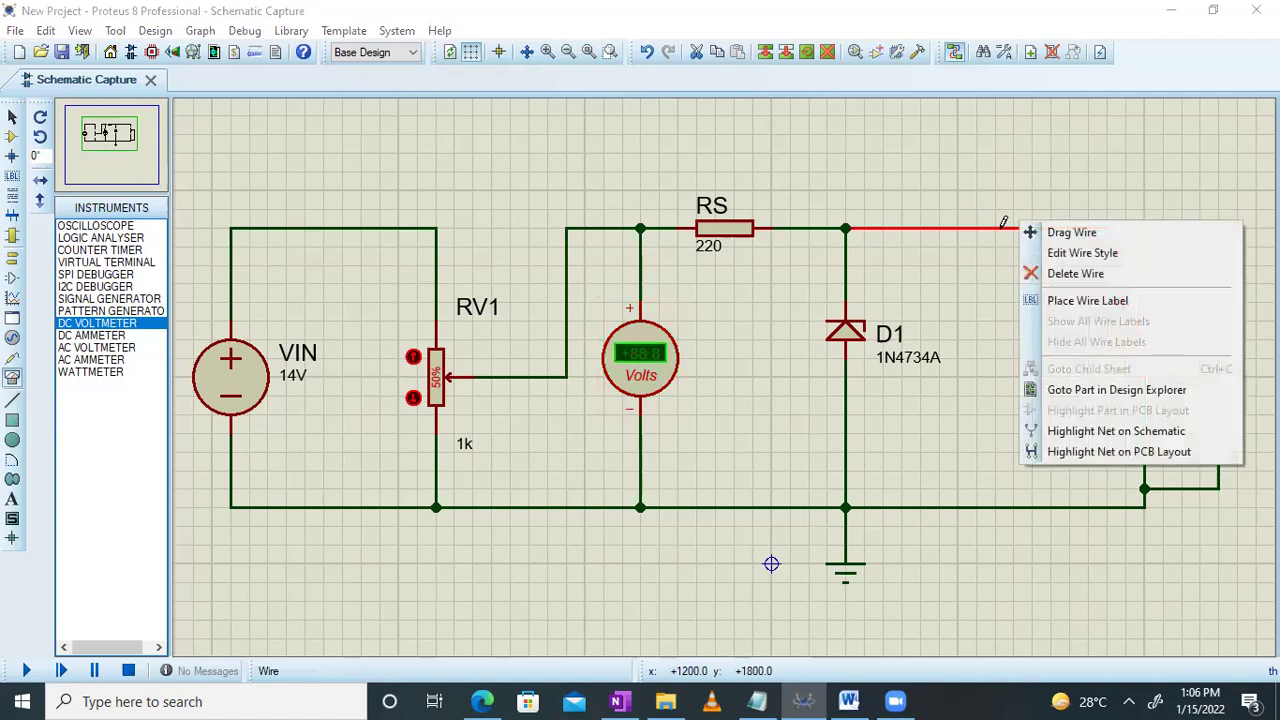
left_click(1034, 274)
left_click(110, 337)
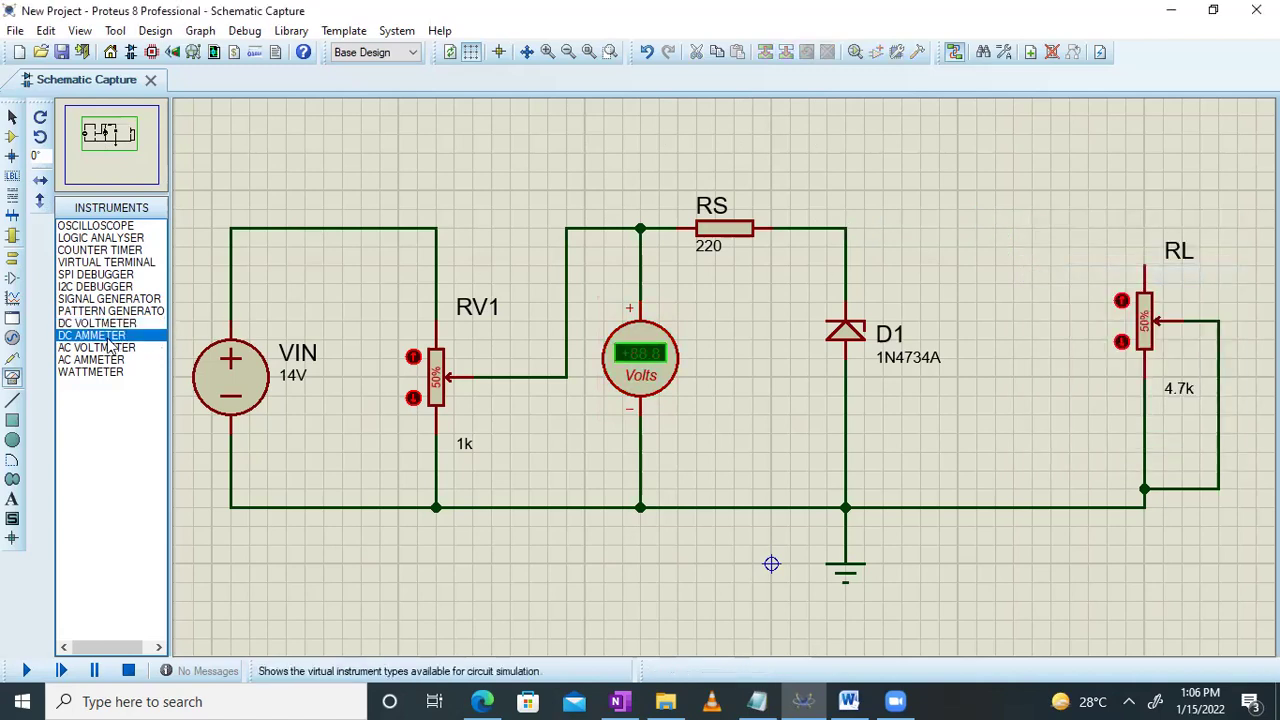
left_click(980, 225)
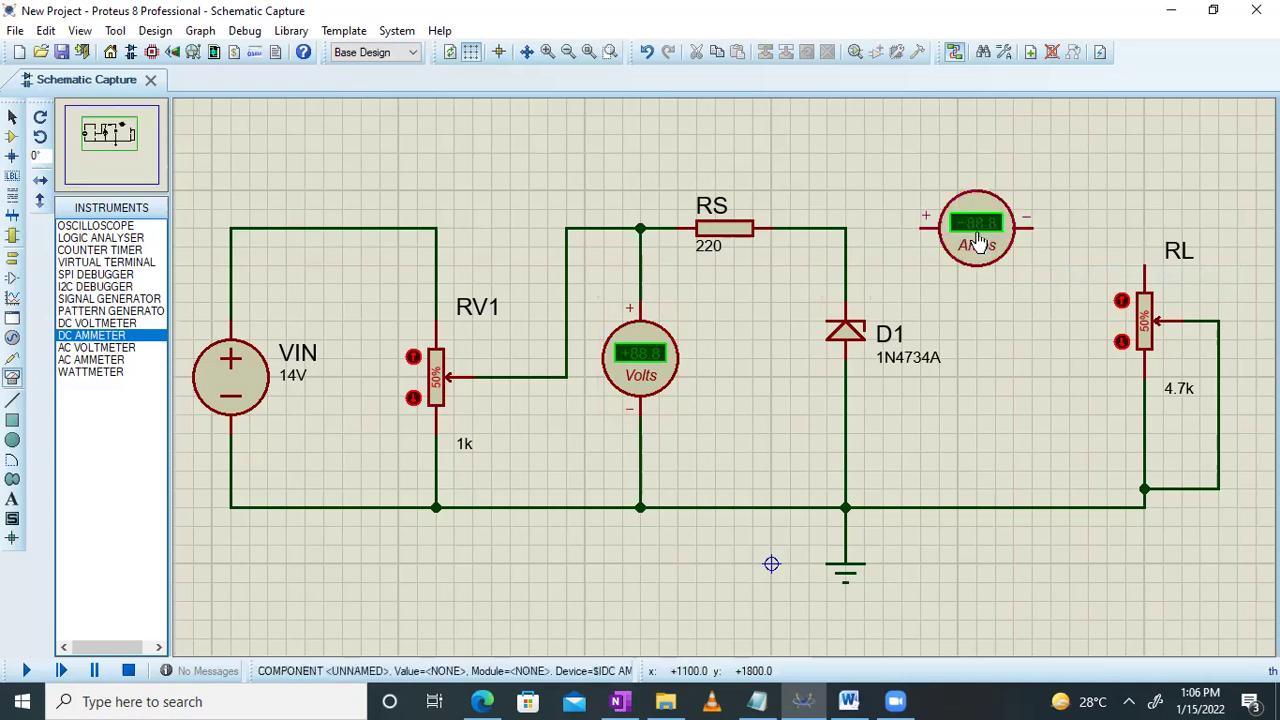
Step: Wire the ammeter in series, its negative terminal to RL's upper end and its positive terminal to the junction of RS and D1
left_click(1145, 262)
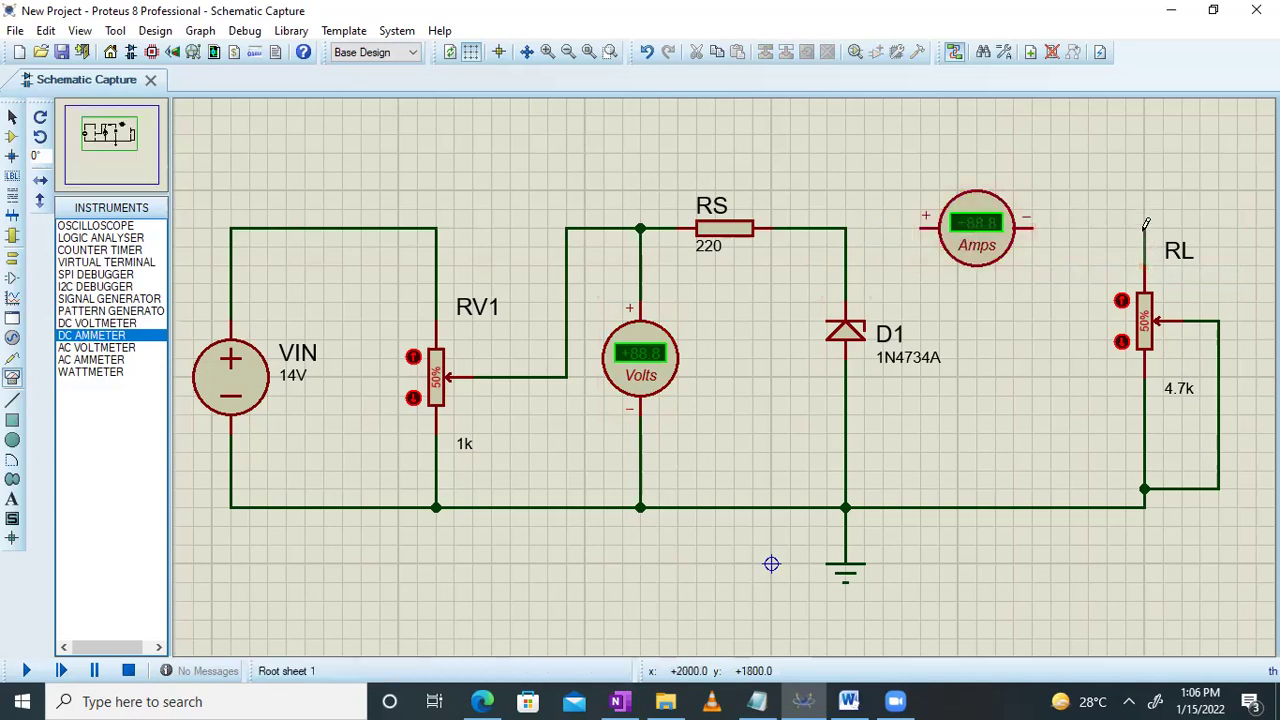
left_click(1030, 228)
left_click(845, 226)
left_click(918, 226)
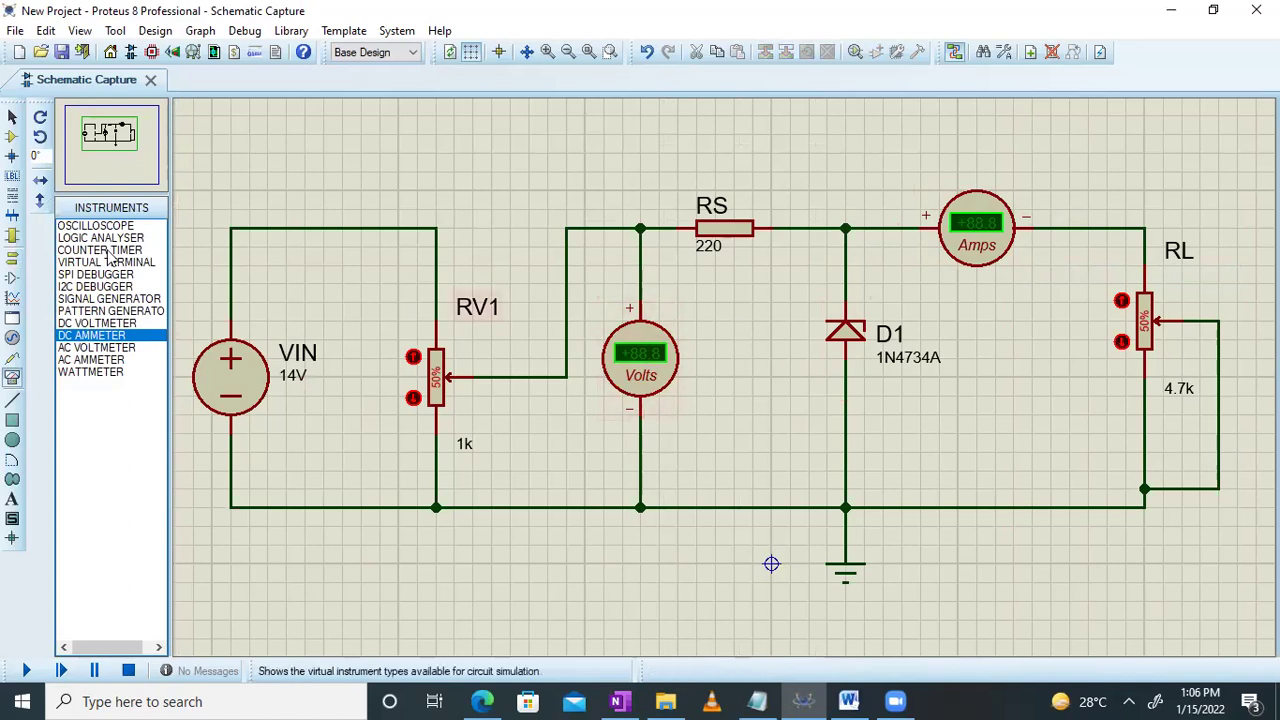
Step: Place a second DC voltmeter beyond RL and wire it in parallel with RL, positive terminal to RL's upper node
left_click(117, 135)
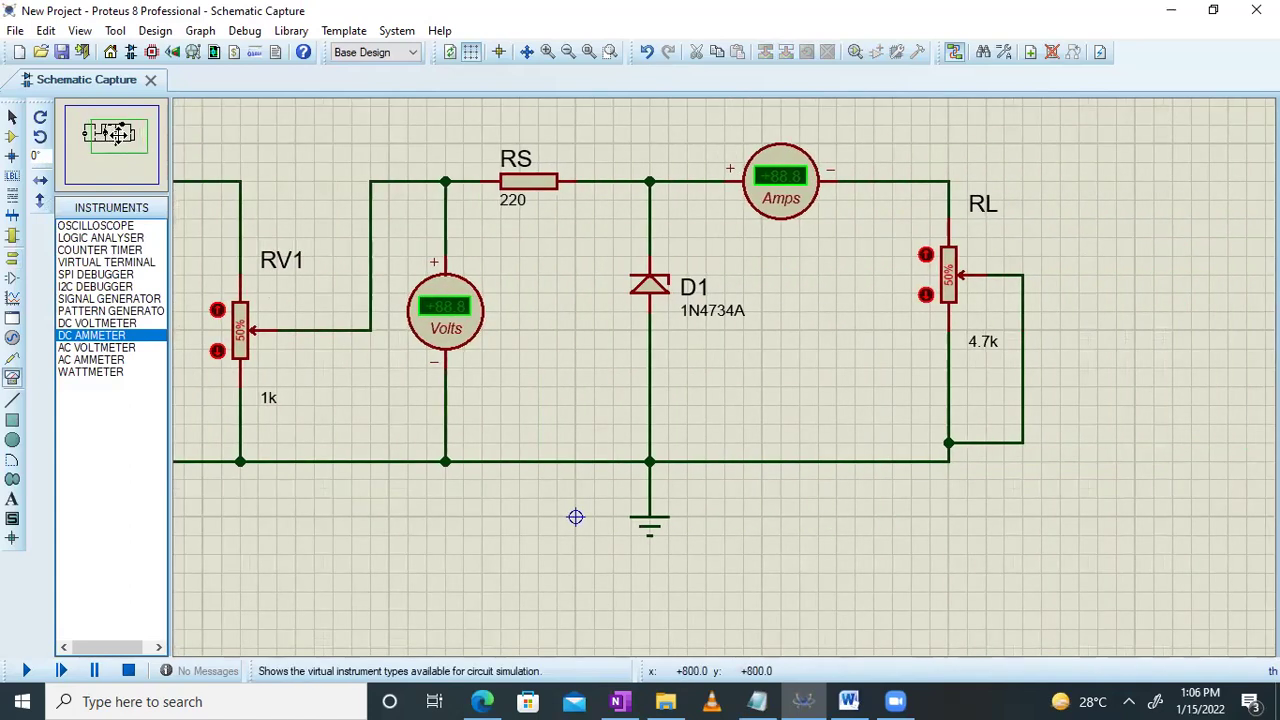
left_click(105, 324)
left_click(1115, 277)
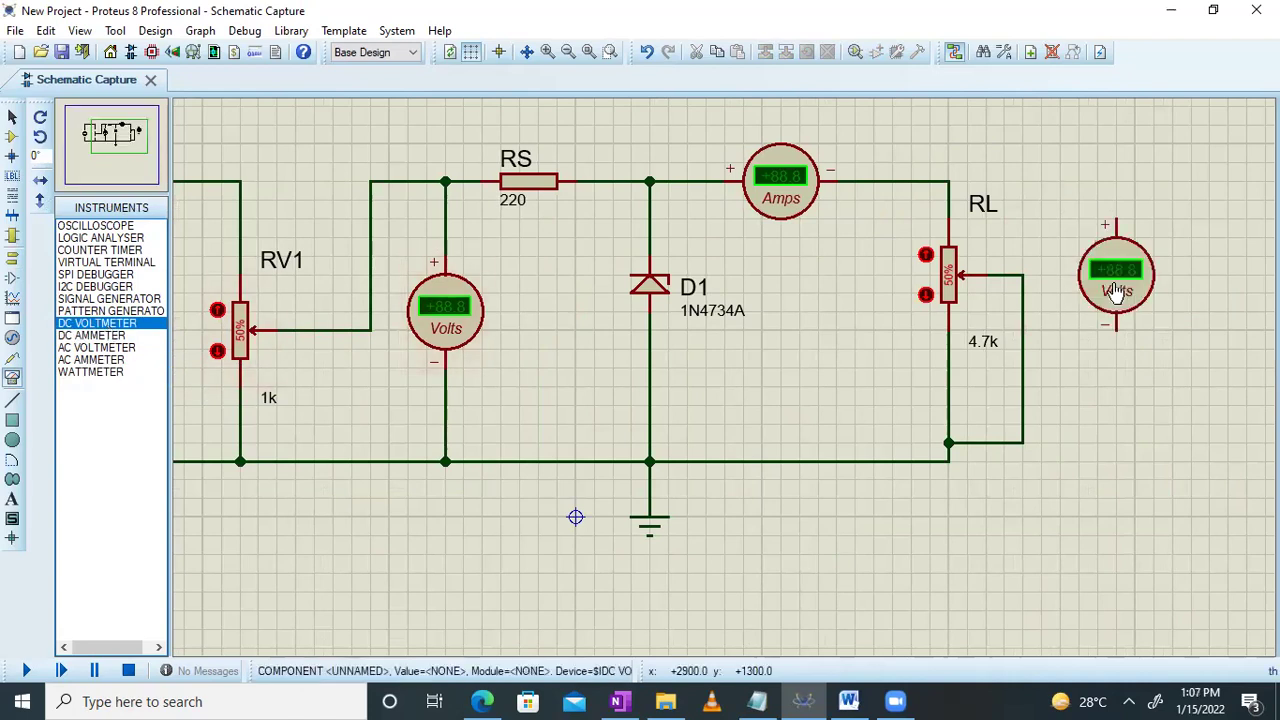
left_click(949, 176)
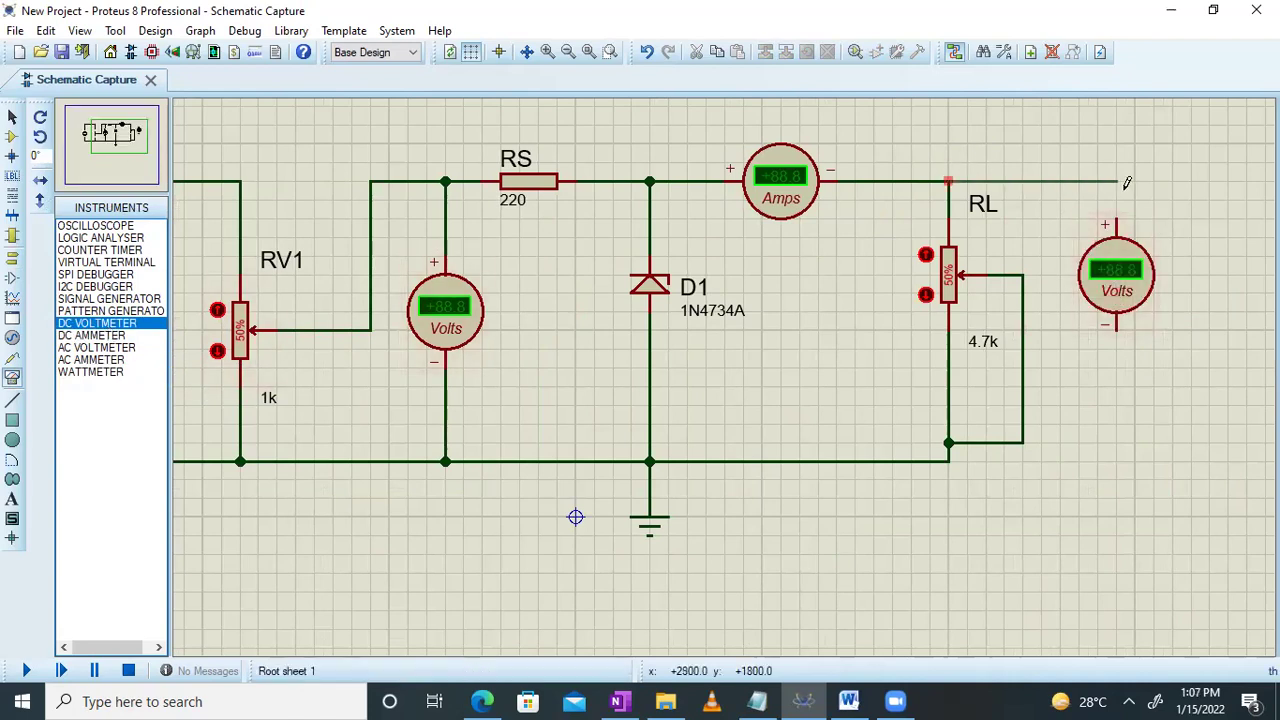
left_click(1116, 222)
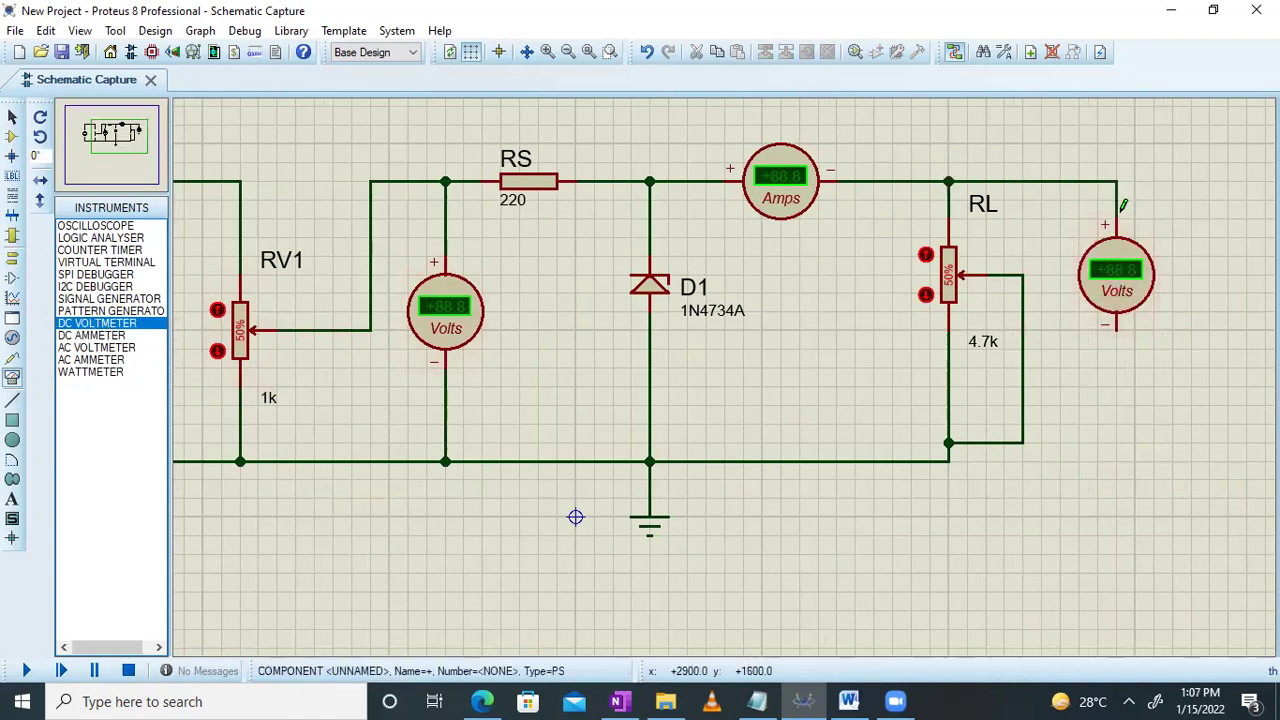
left_click(1113, 330)
left_click(950, 460)
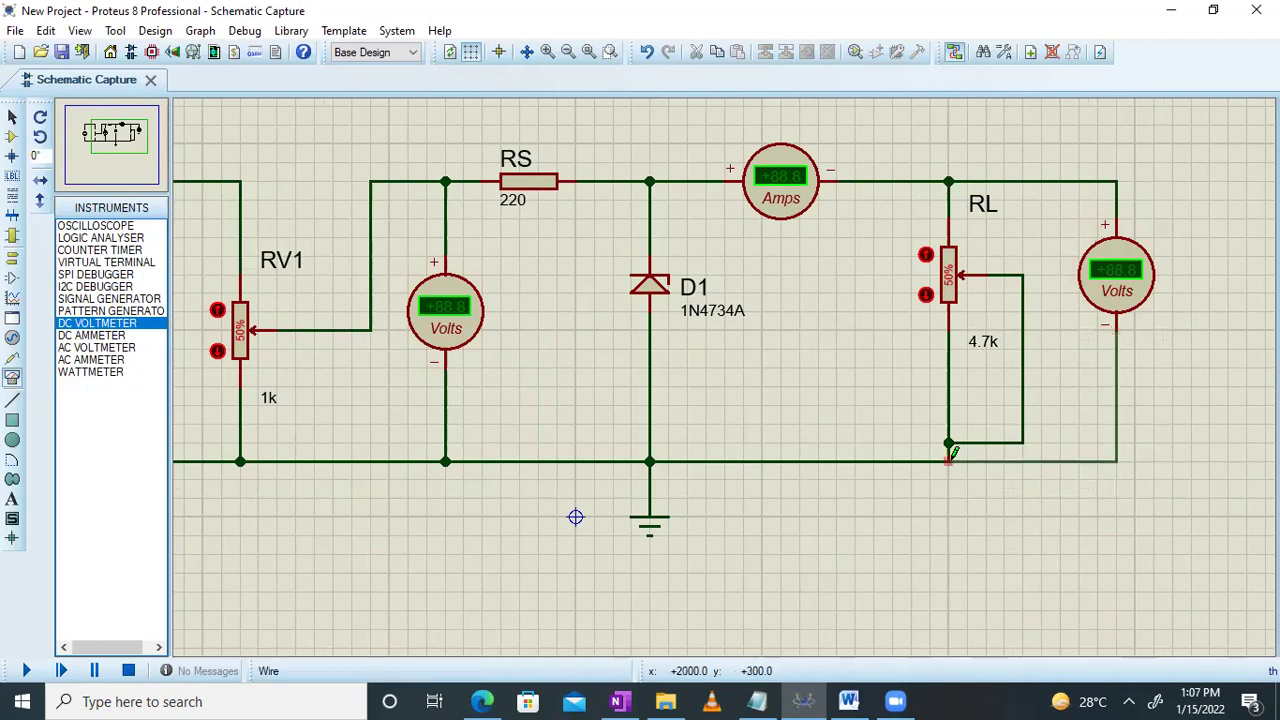
Step: Simulate the circuit, read both voltmeters and the ammeter, and stop the simulation
left_click(118, 132)
left_click_drag(594, 611, 725, 564)
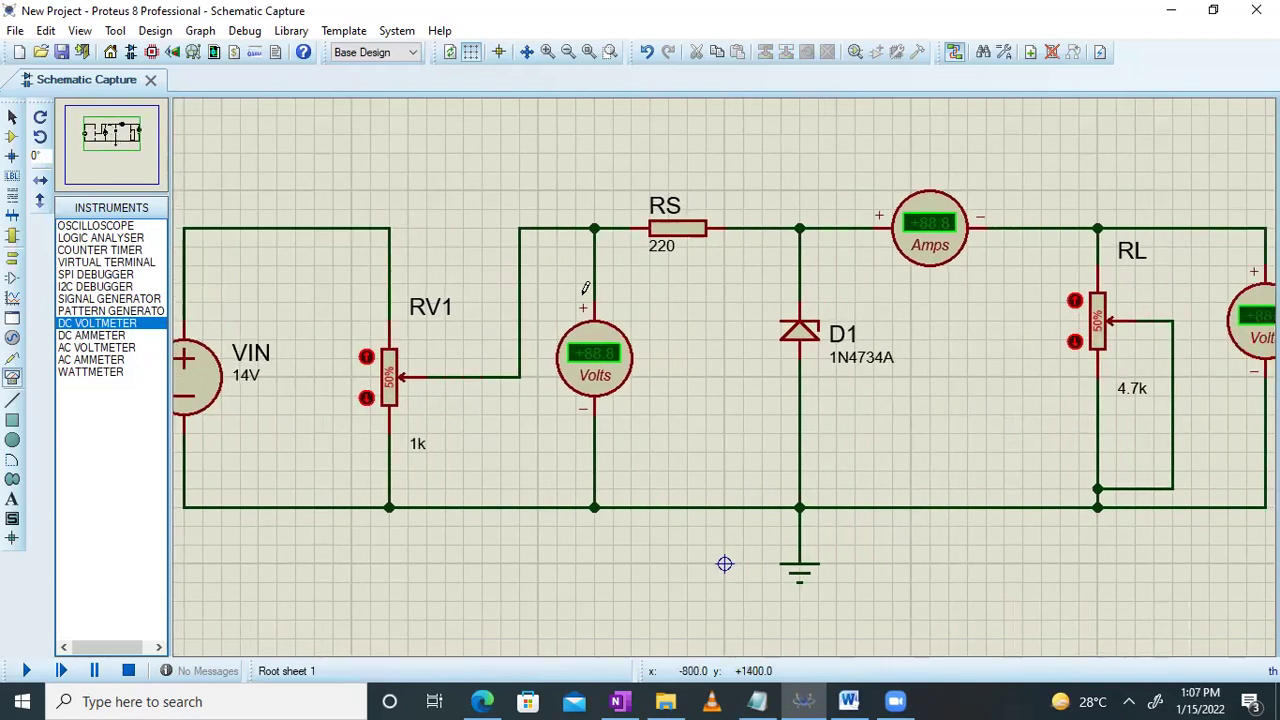
scroll(586, 288, "up", 1)
scroll(726, 366, "down", 2)
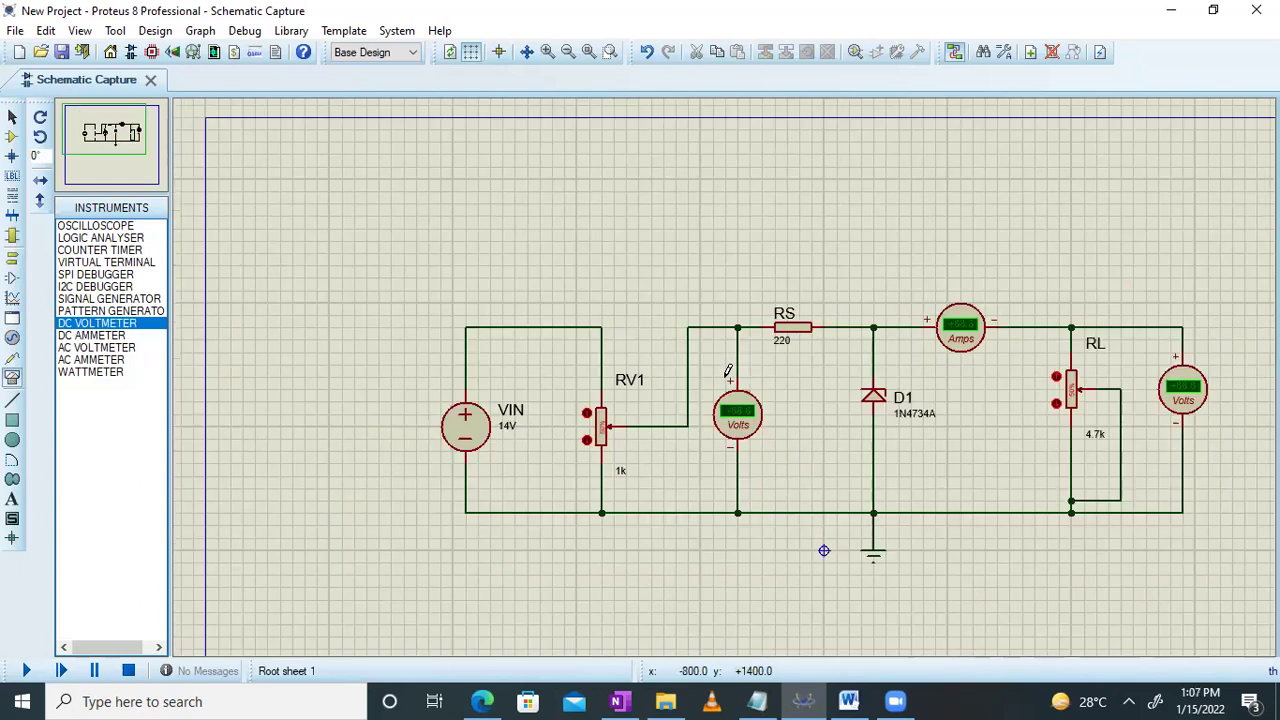
left_click(79, 31)
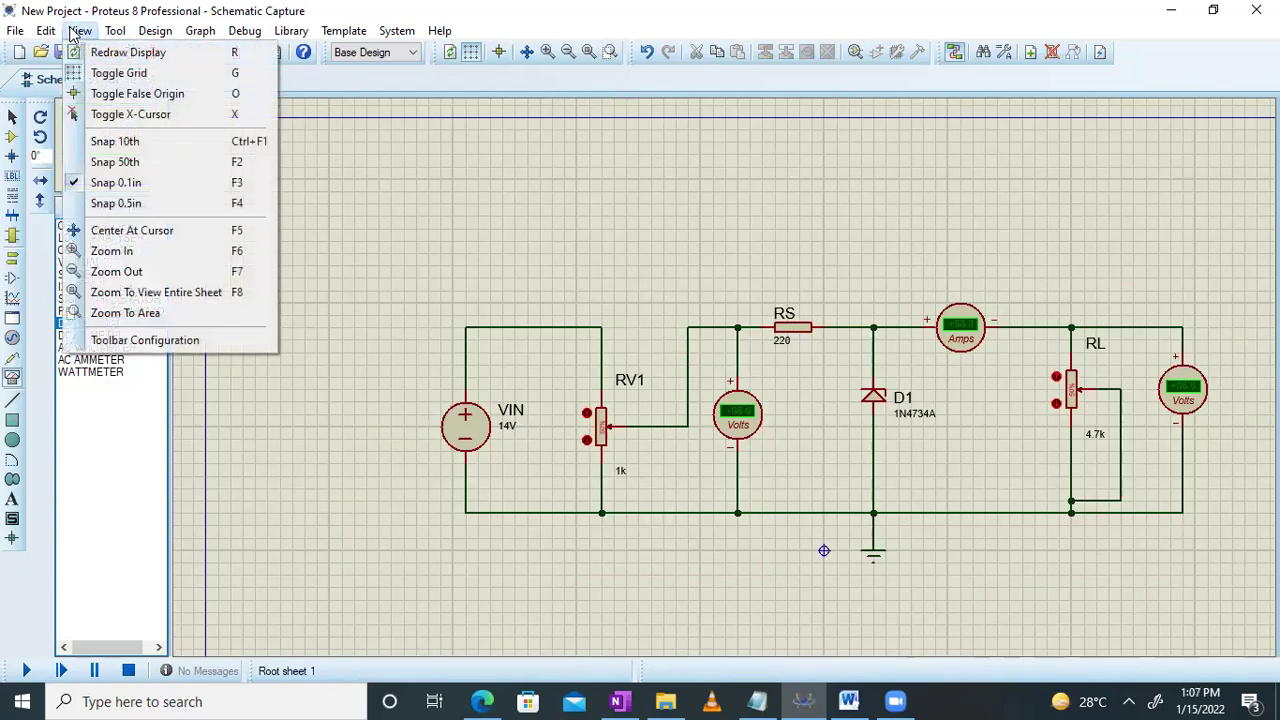
left_click(128, 318)
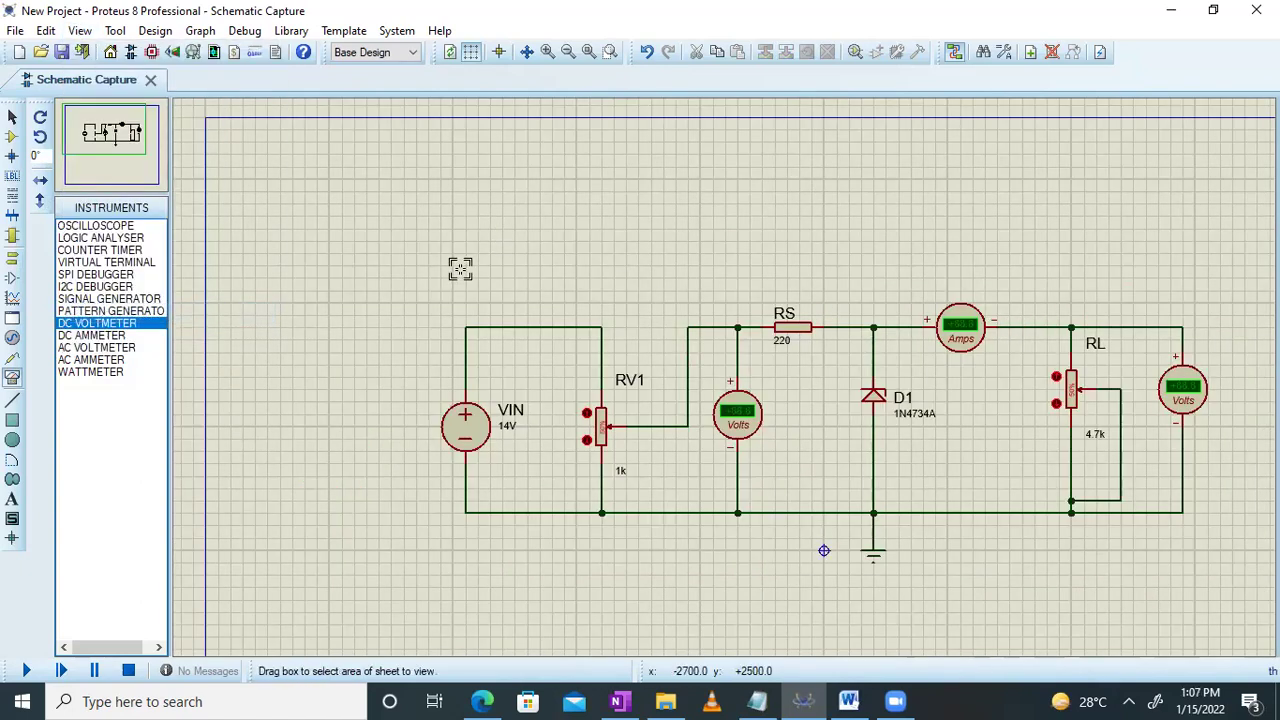
left_click_drag(443, 288, 446, 297)
left_click_drag(822, 518, 1218, 553)
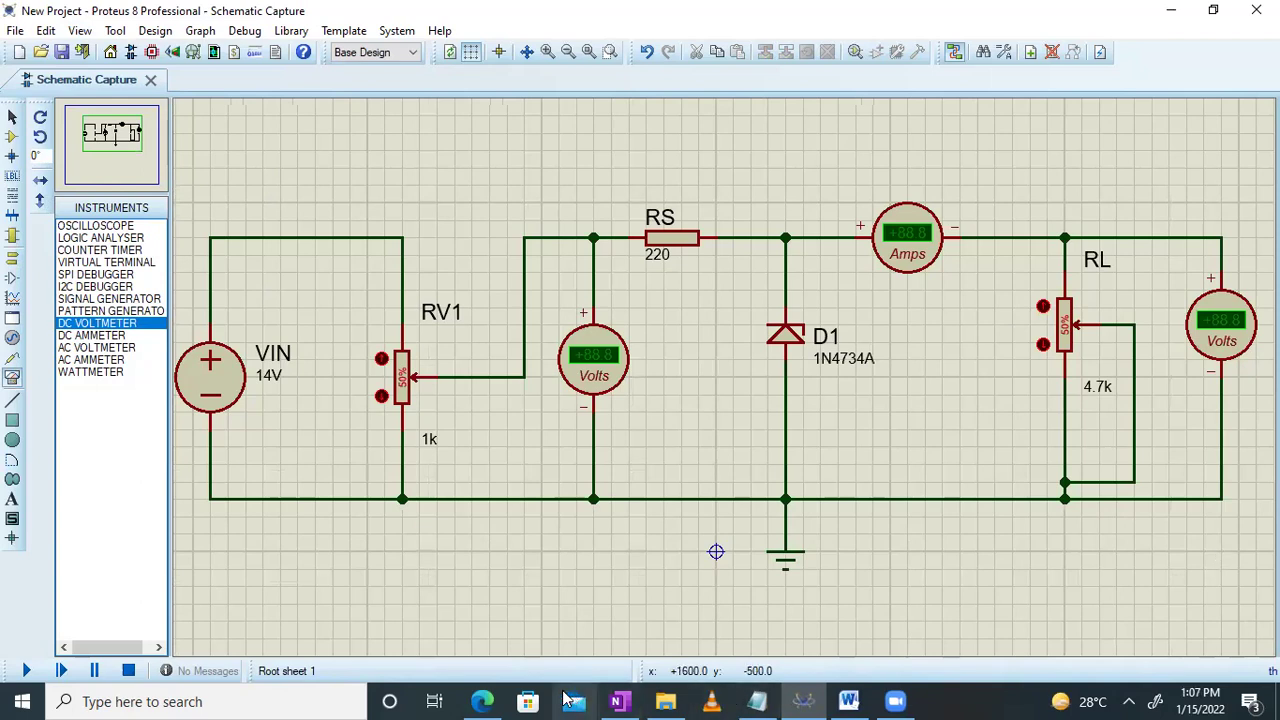
left_click(27, 670)
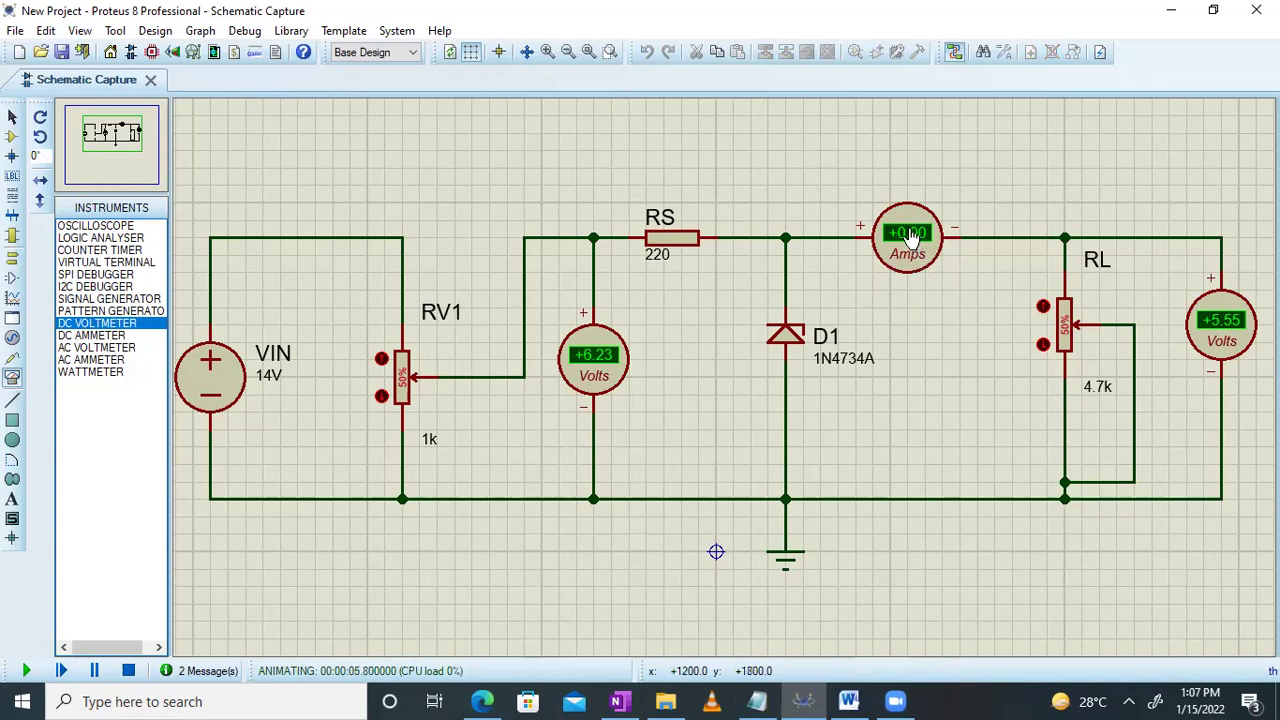
left_click(128, 671)
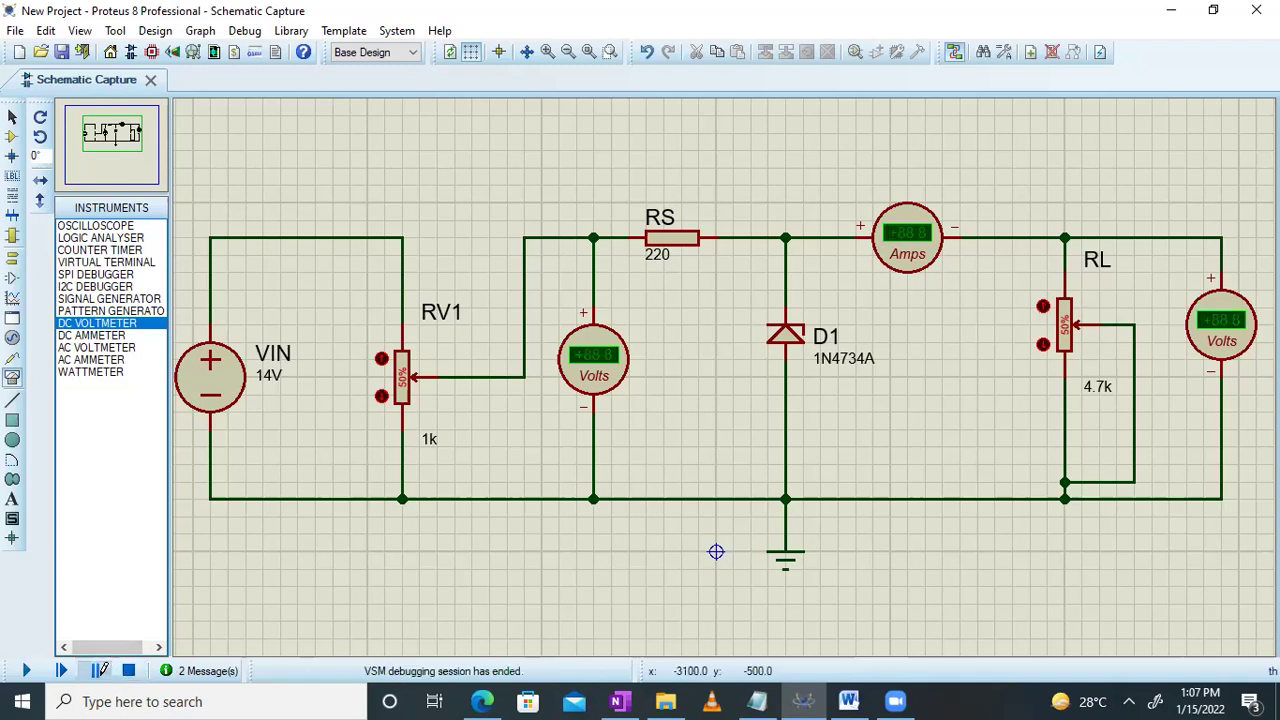
left_click(97, 670)
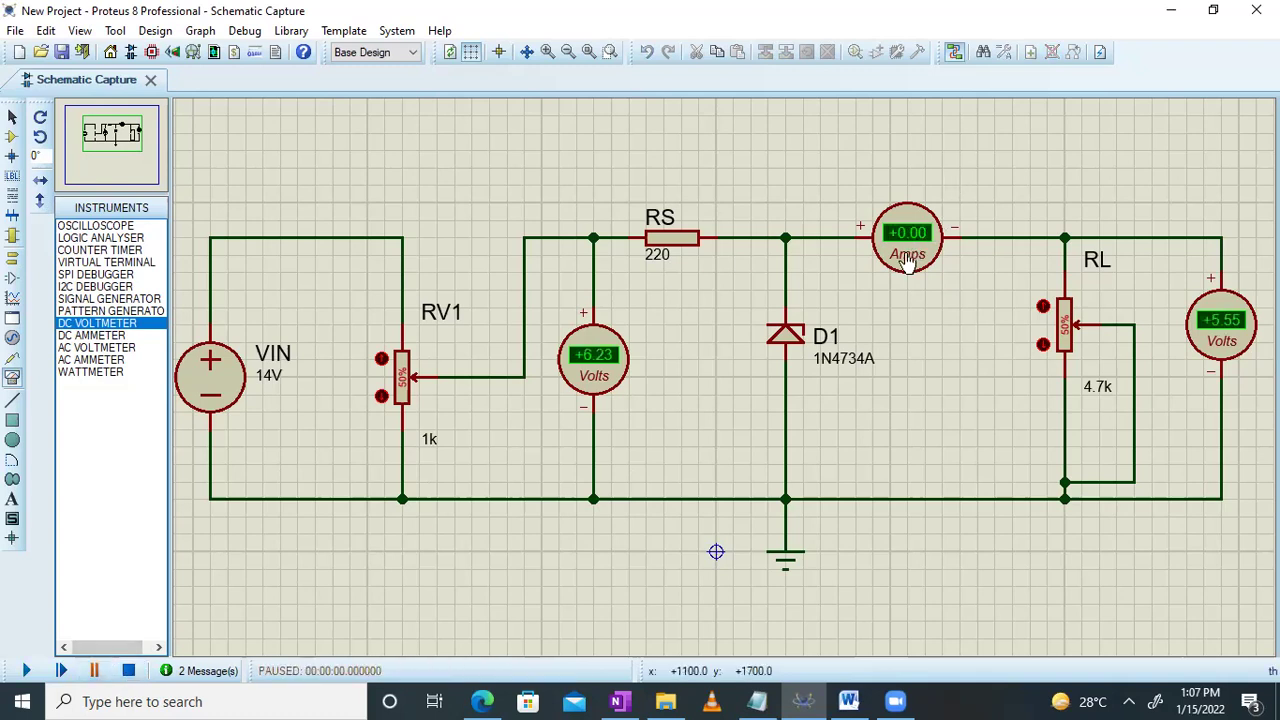
left_click(128, 671)
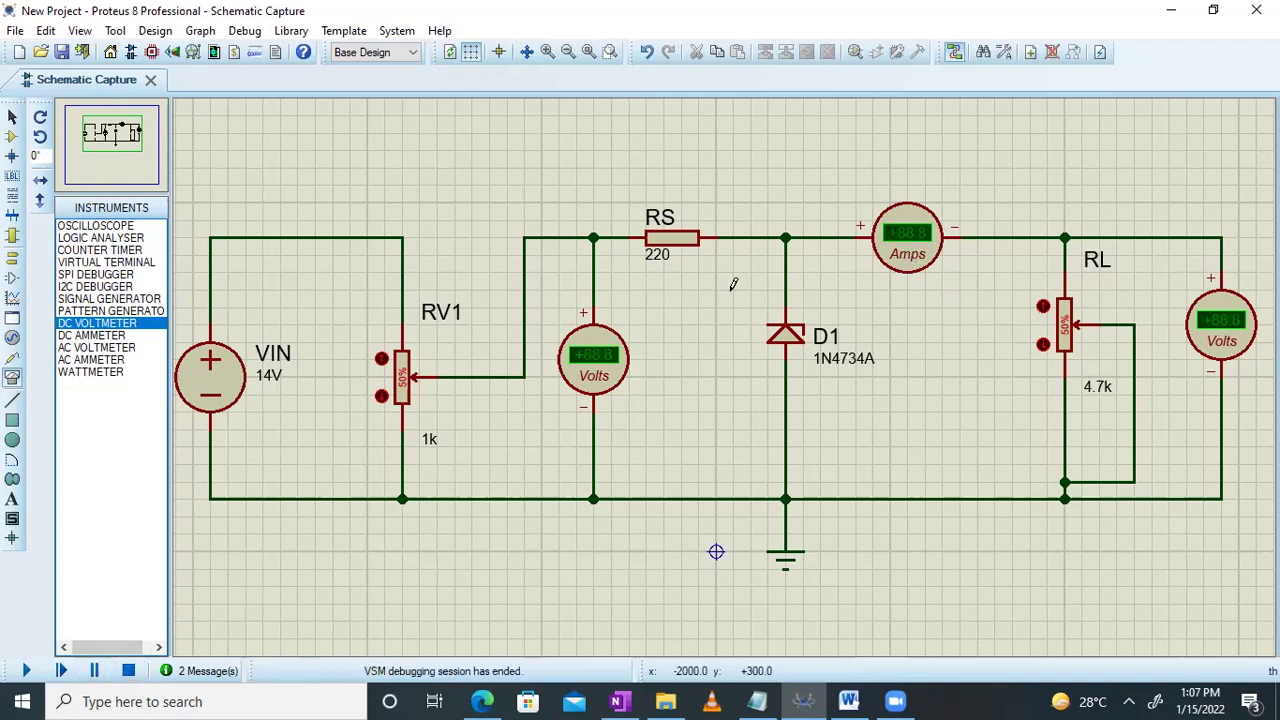
Step: Set the DC ammeter's display range to Milliamps
left_click(910, 248)
left_click(910, 248)
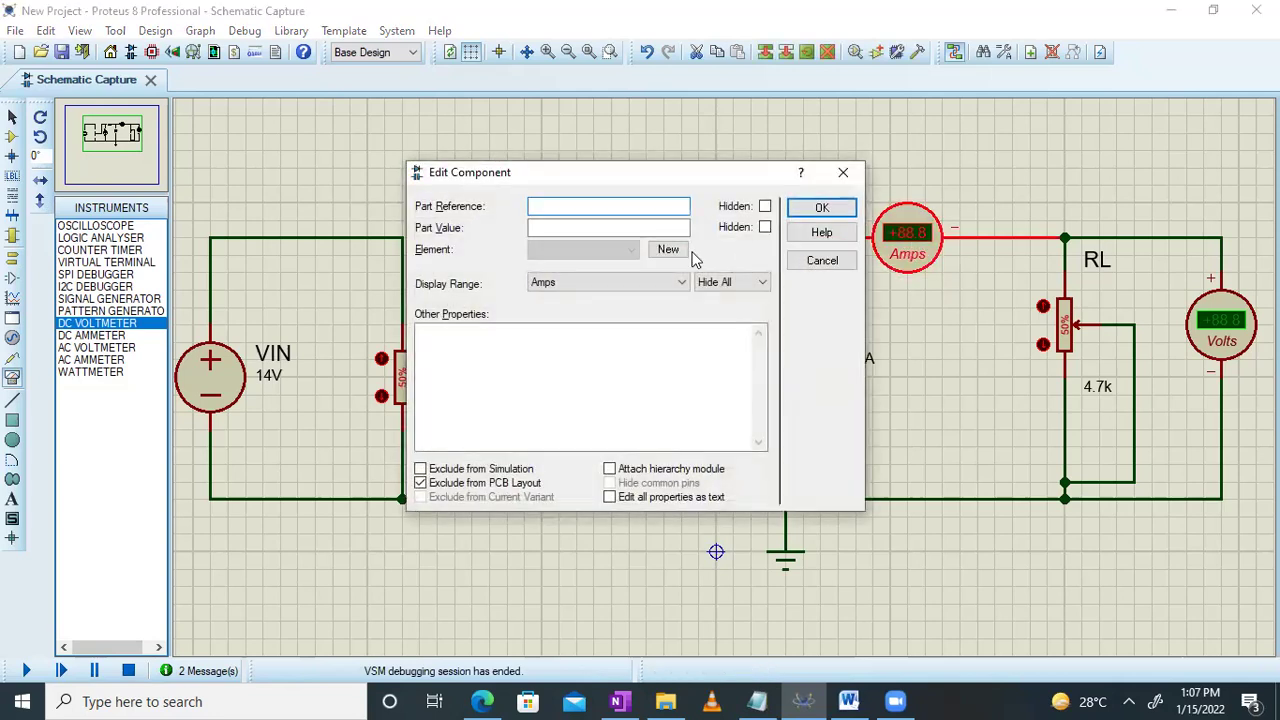
left_click(575, 286)
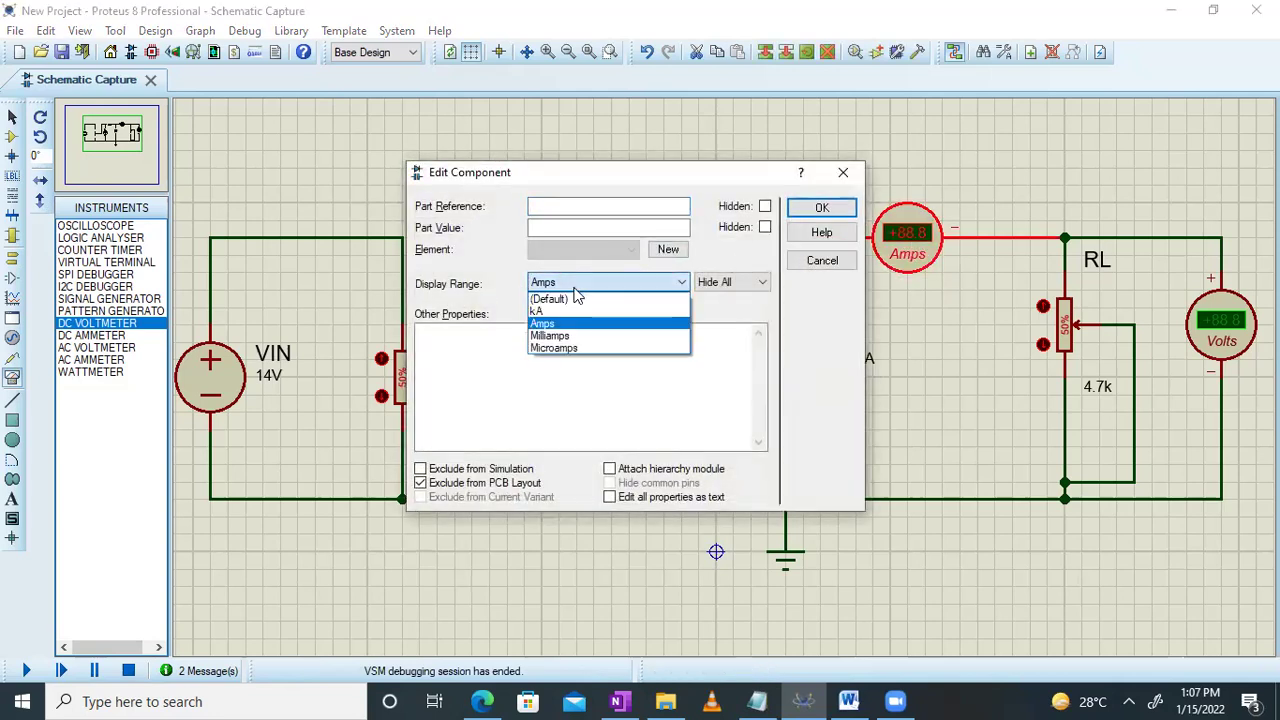
left_click(558, 336)
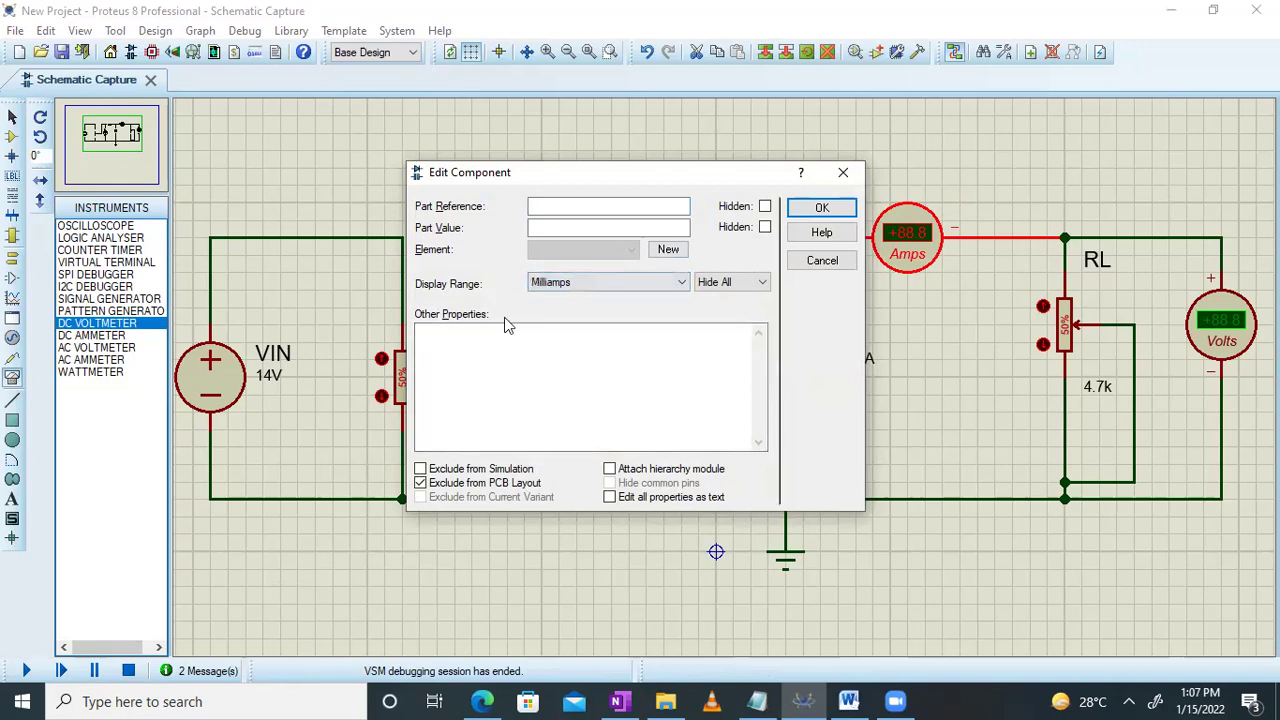
left_click(618, 286)
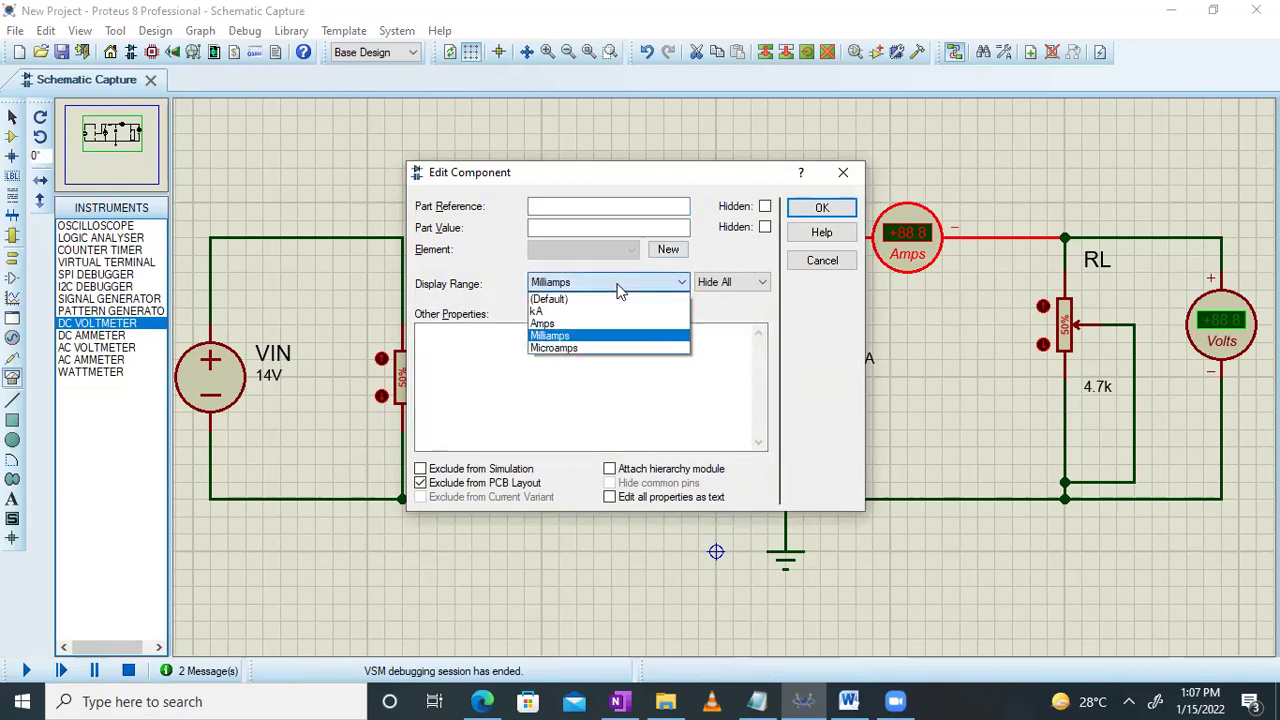
left_click(556, 335)
left_click(826, 207)
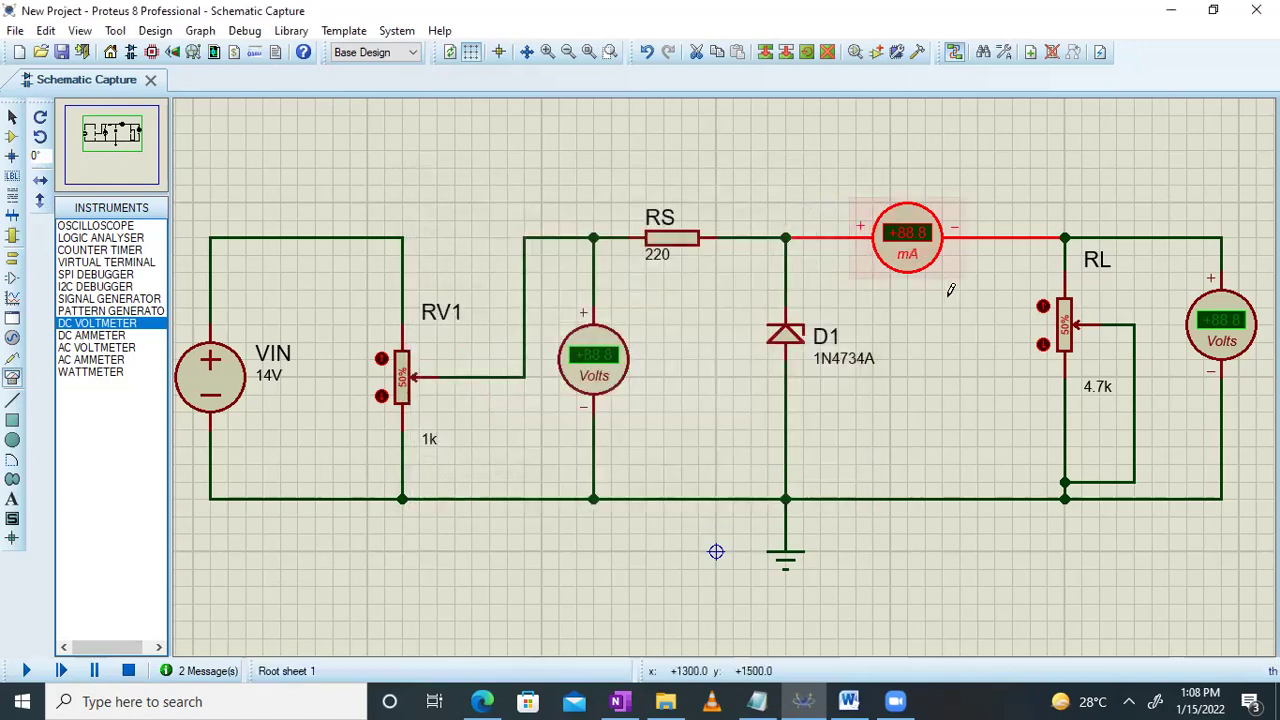
Step: Simulate the circuit, read the load current in milliamps along with both voltmeters, and stop the simulation
left_click(28, 666)
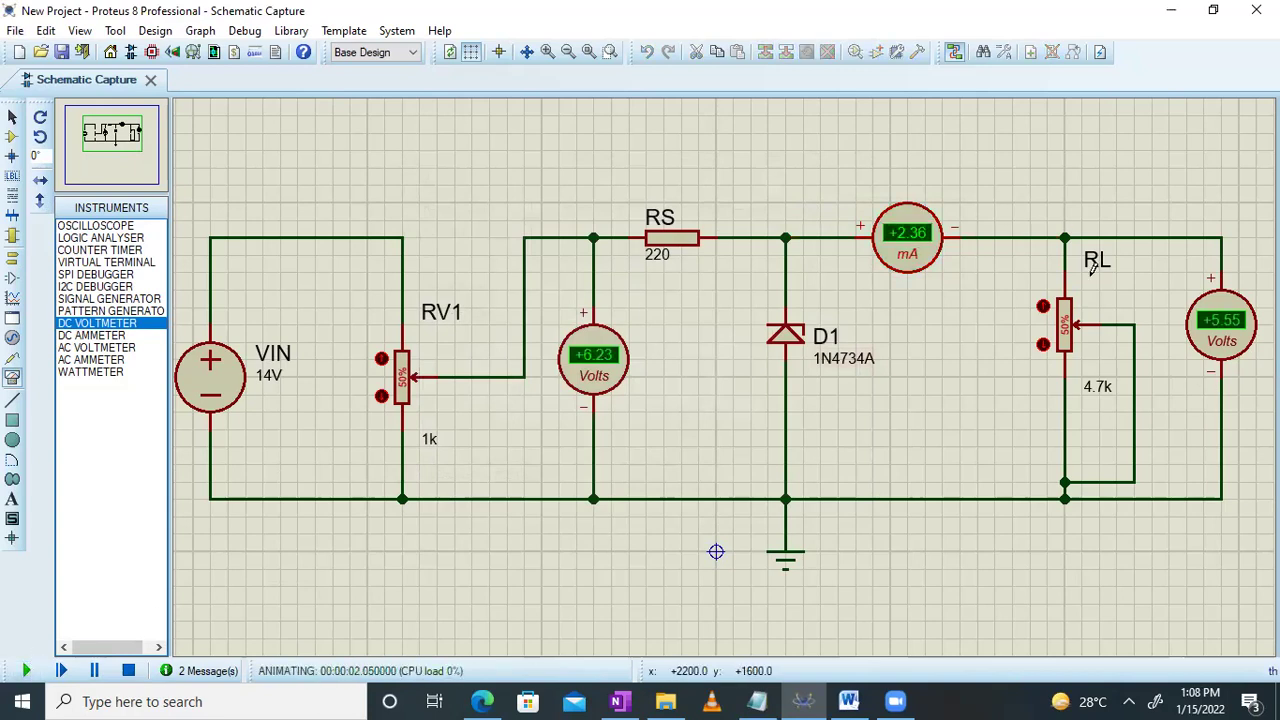
left_click(127, 671)
left_click(97, 670)
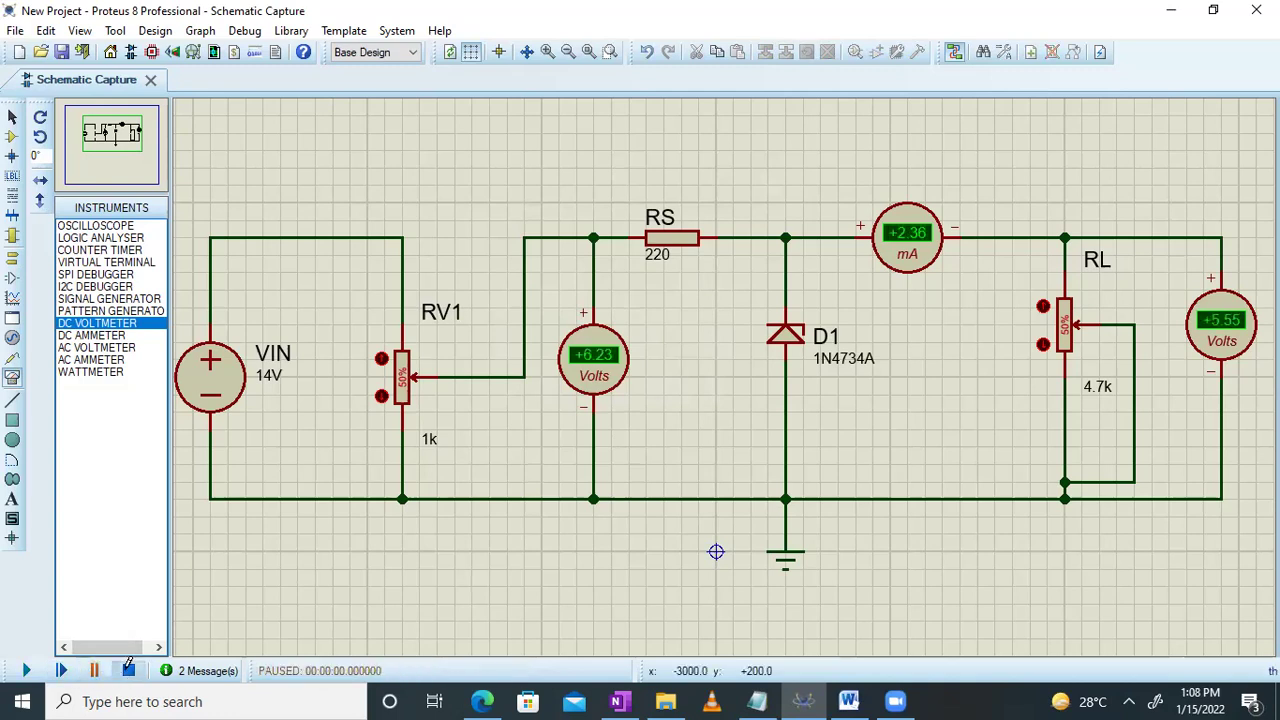
left_click(129, 668)
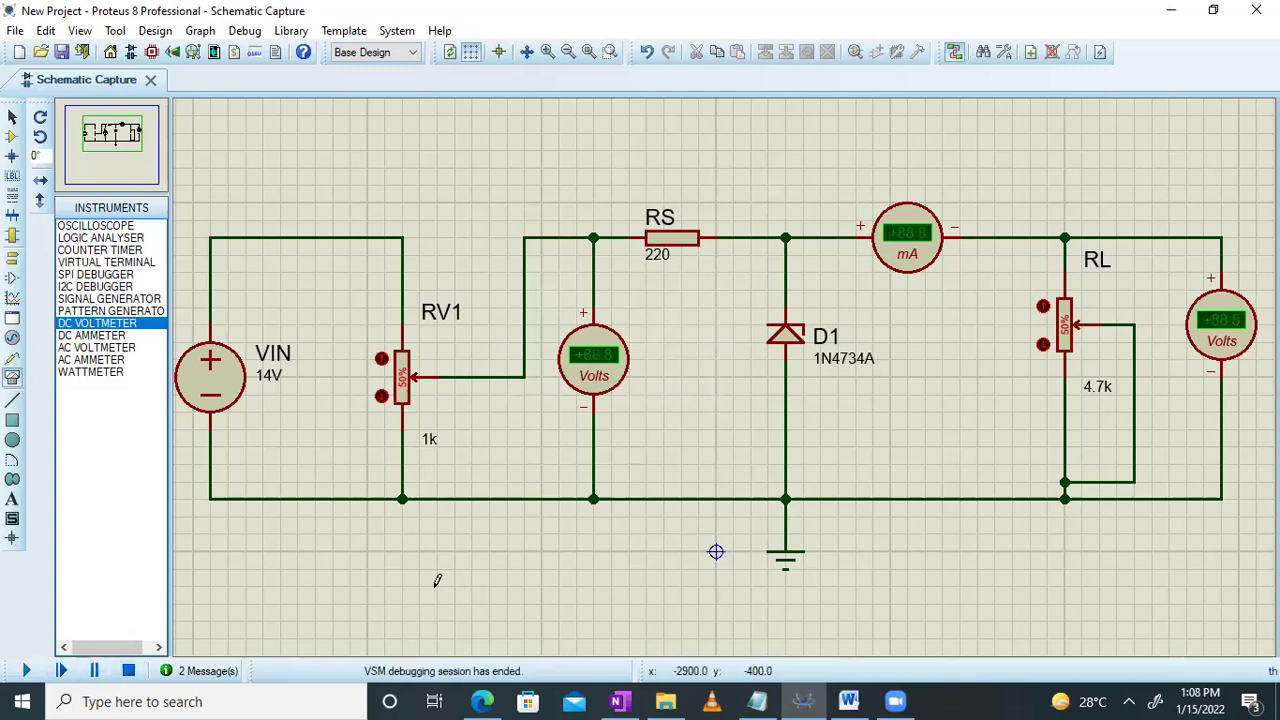
Step: Switch to OneNote, maximize its window and examine the circuit diagram and the Stepwise Procedure for line and load regulation
left_click(620, 701)
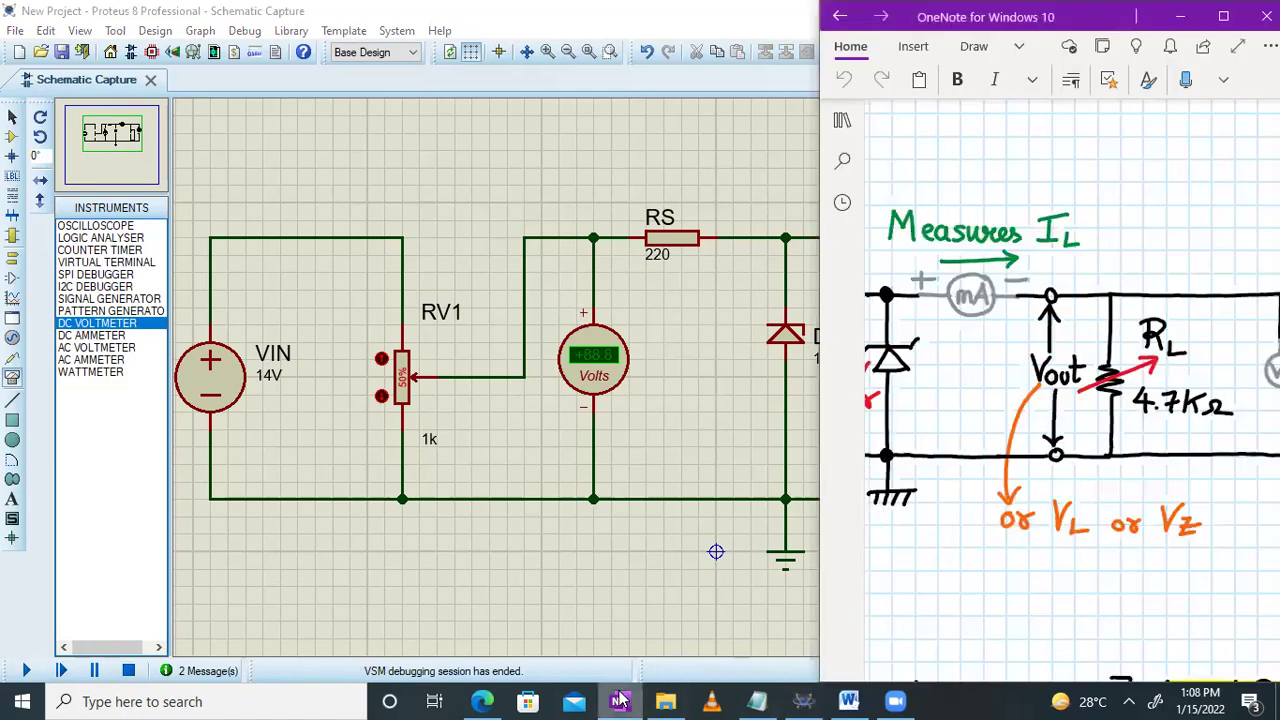
double_click(1097, 28)
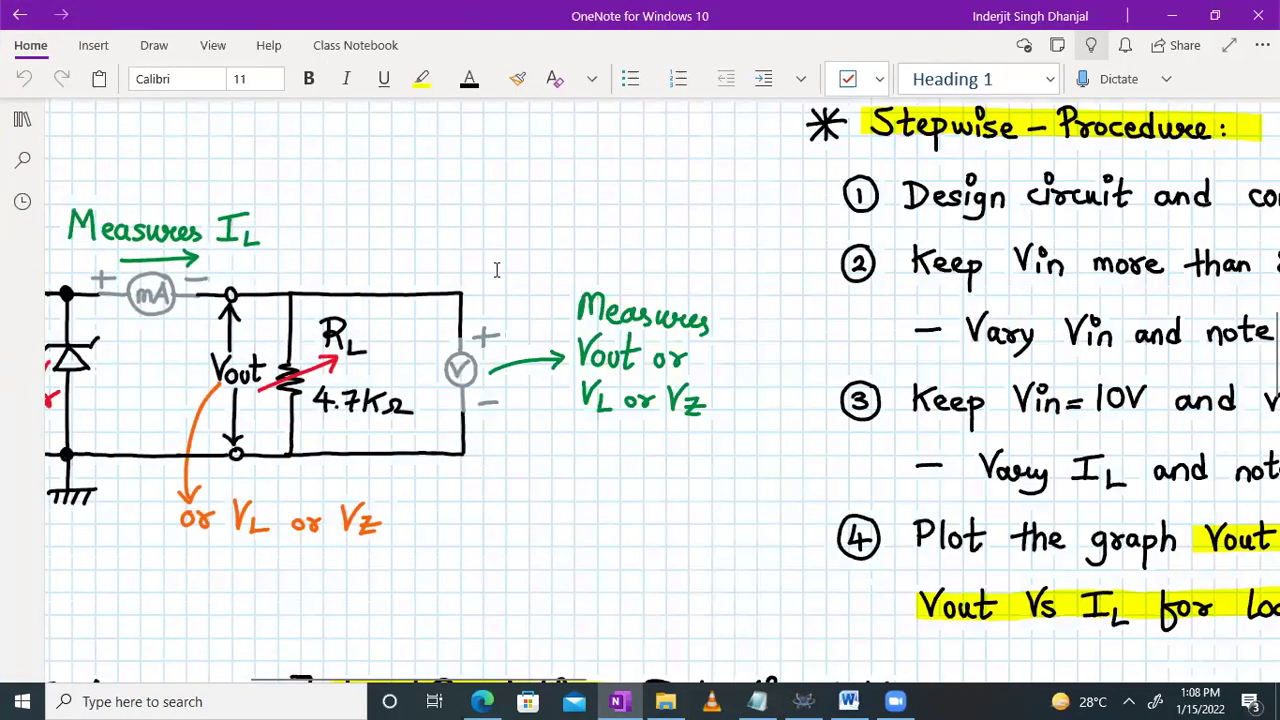
scroll(496, 270, "down", 3)
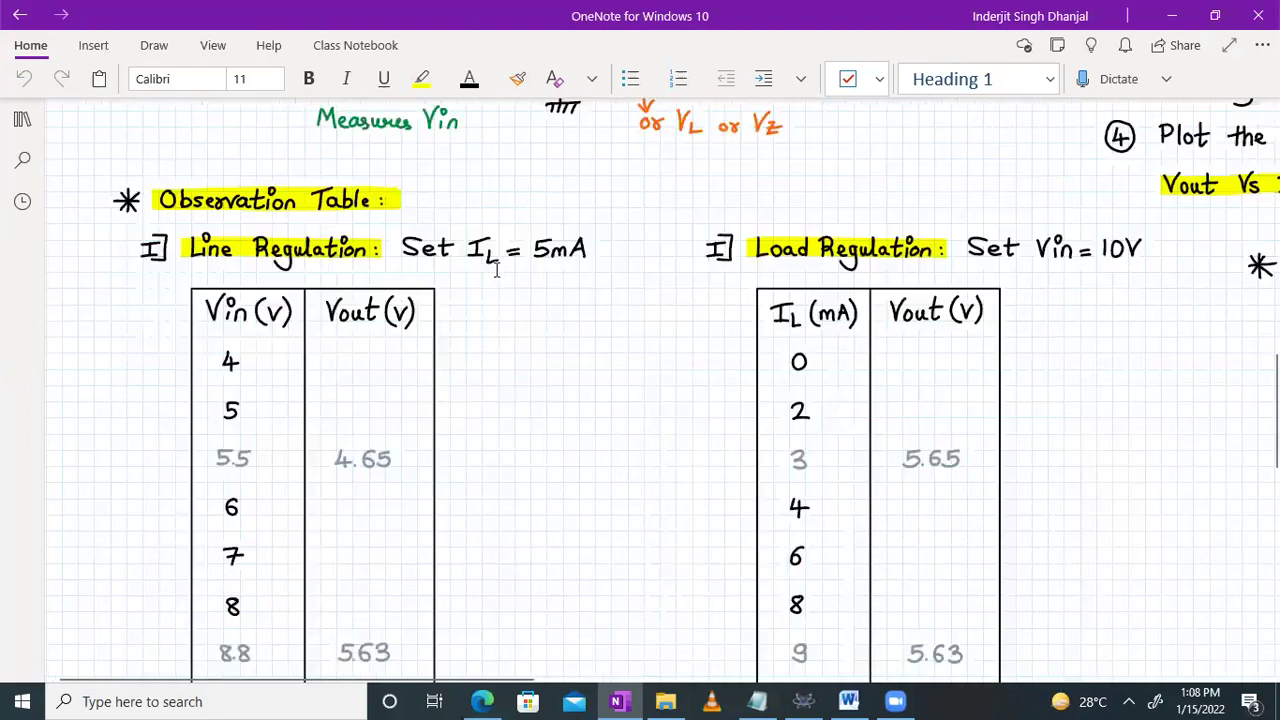
scroll(496, 270, "right", 2)
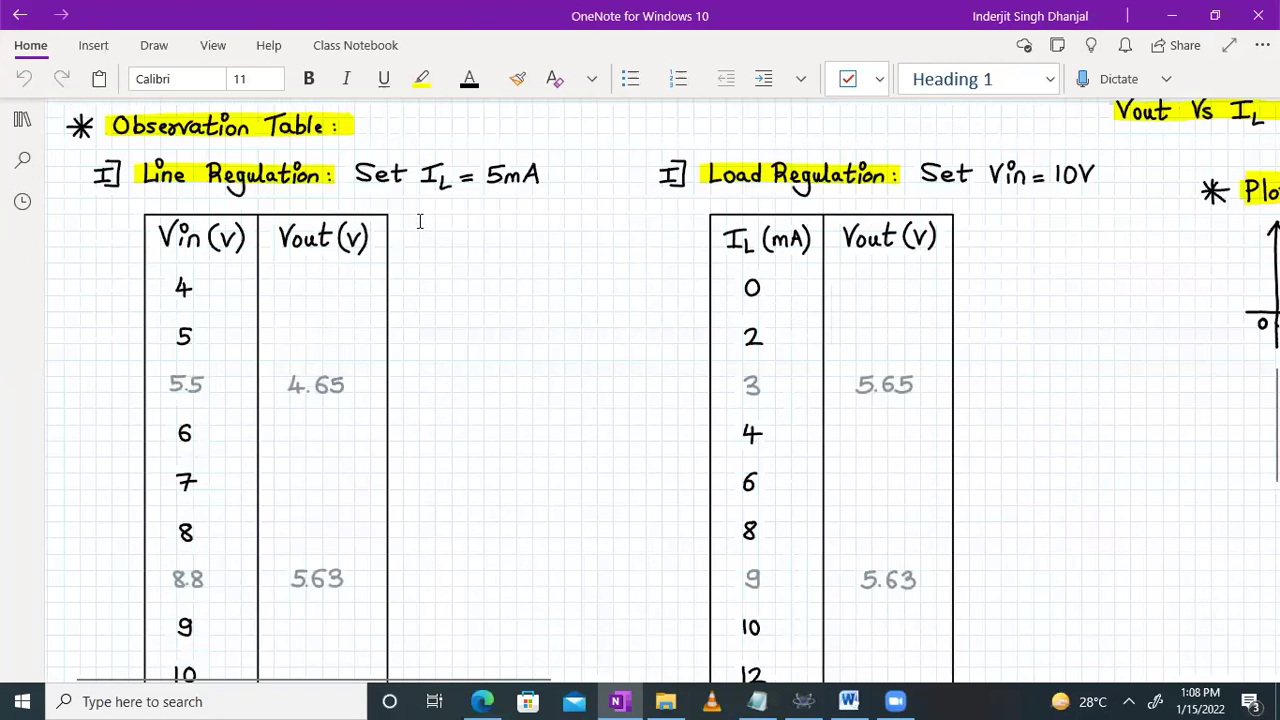
scroll(632, 243, "up", 3)
scroll(632, 243, "up", 2)
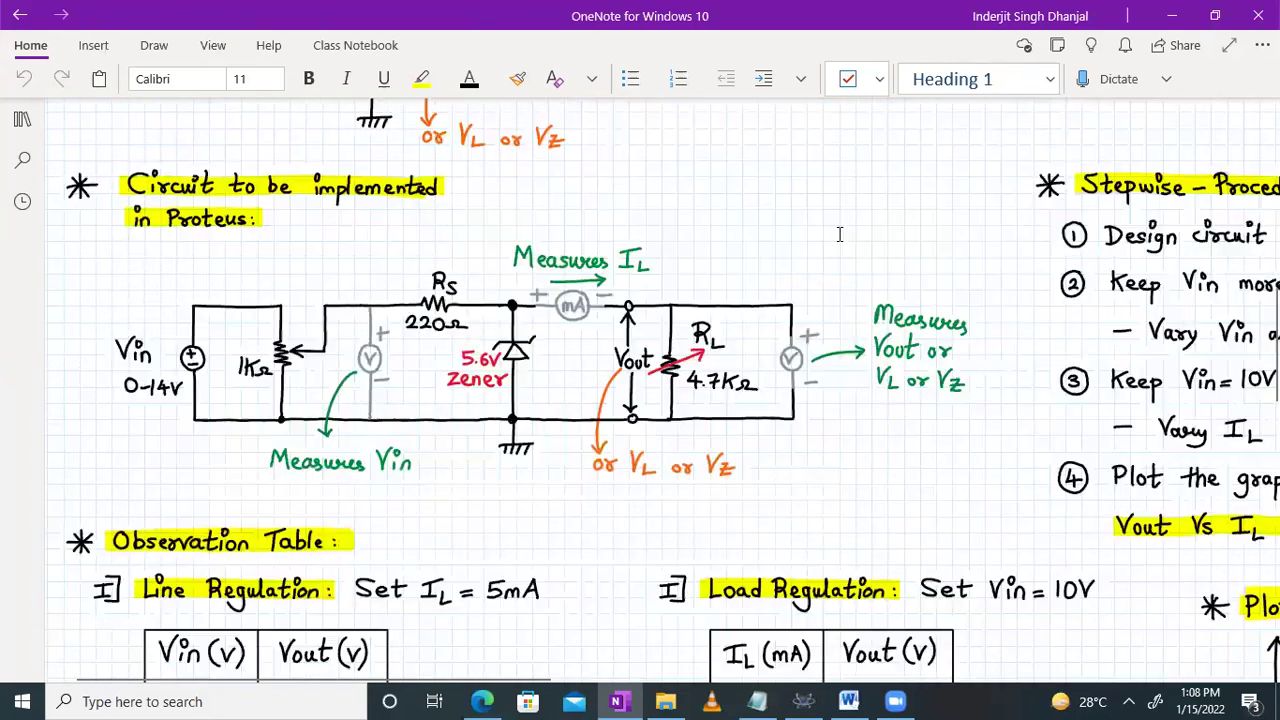
scroll(840, 234, "right", 5)
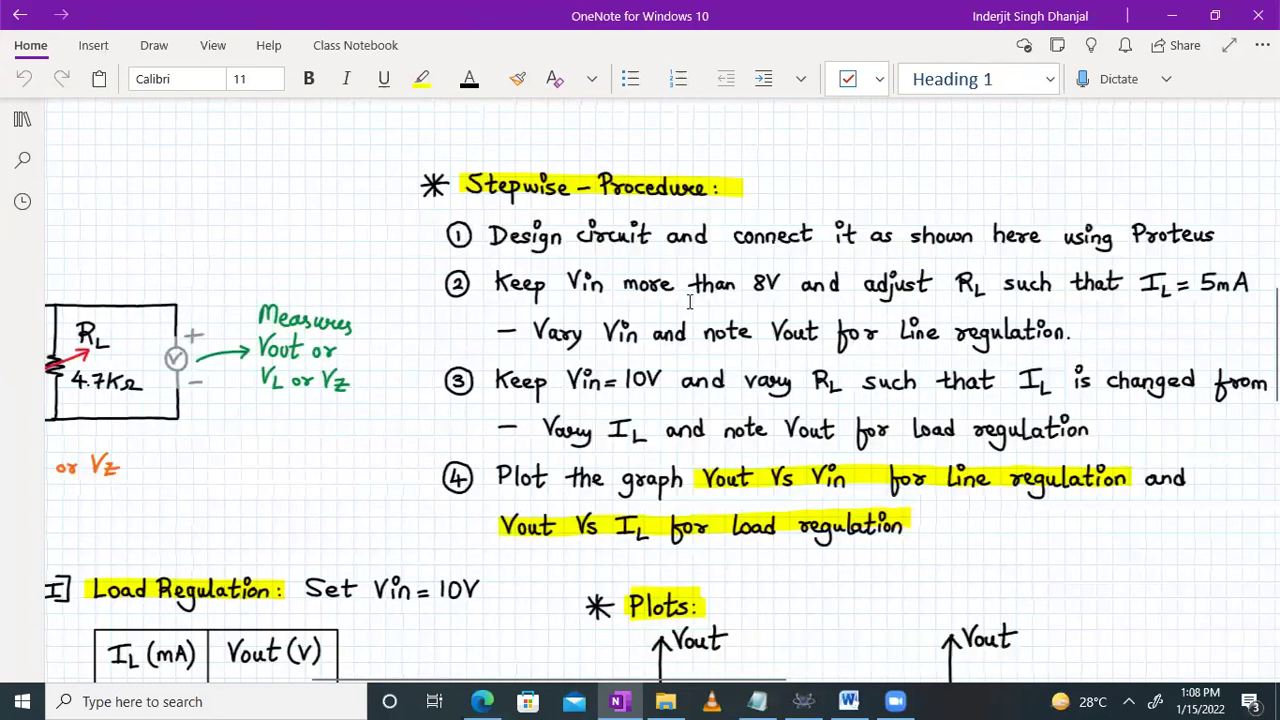
scroll(689, 301, "up", 1)
scroll(689, 301, "up", 1)
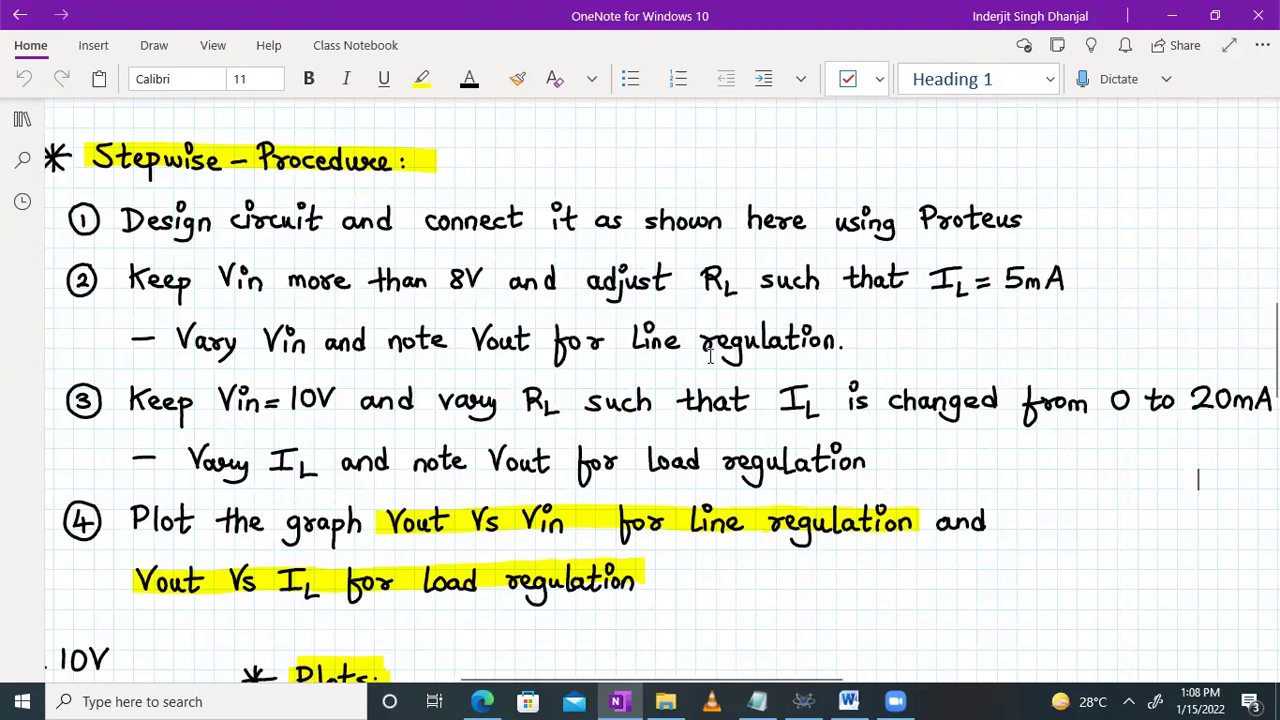
Step: Examine the line and load regulation observation tables for the required Vin and IL test values
scroll(710, 356, "left", 1)
scroll(710, 356, "left", 10)
scroll(710, 356, "down", 5)
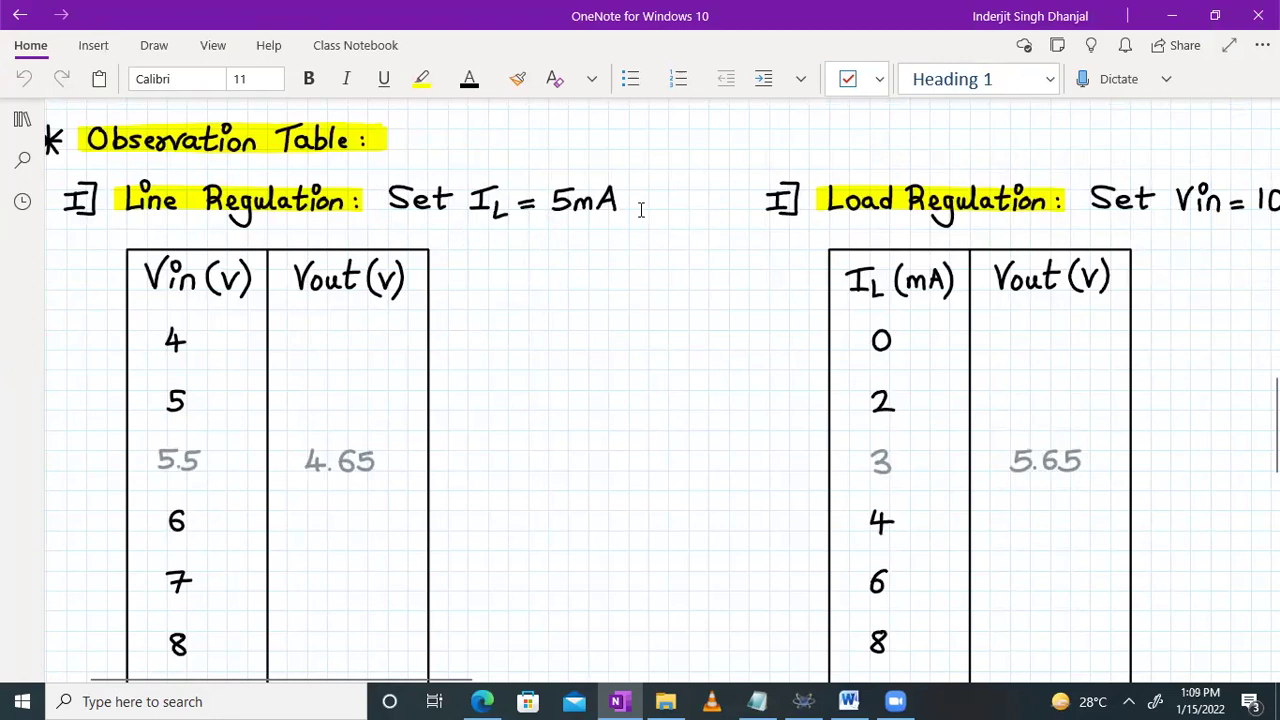
scroll(517, 416, "down", 3)
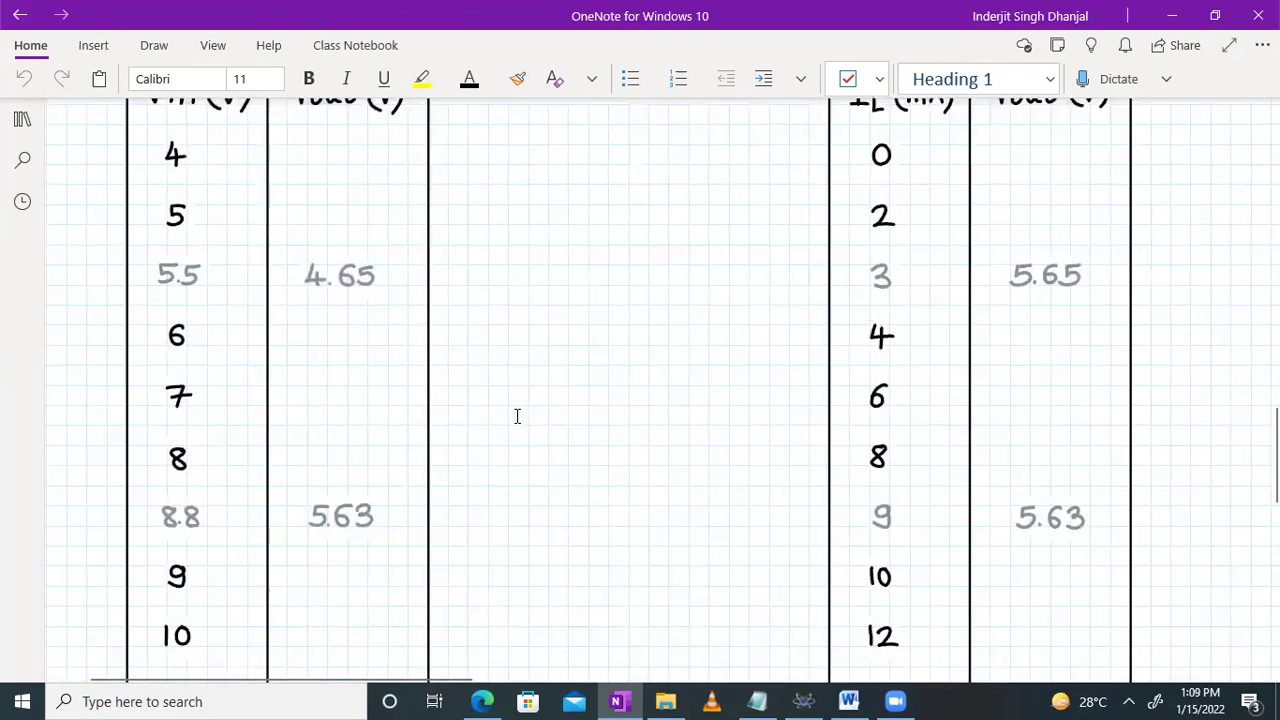
scroll(517, 416, "down", 5)
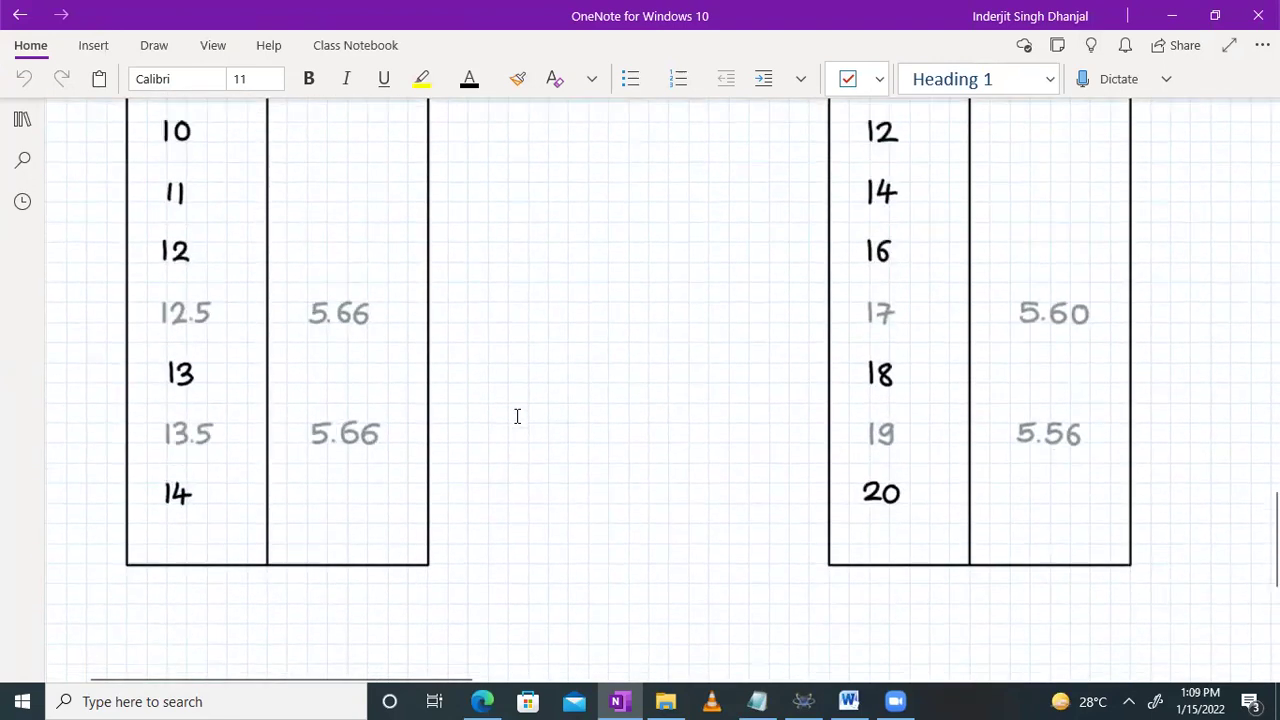
scroll(517, 416, "up", 8)
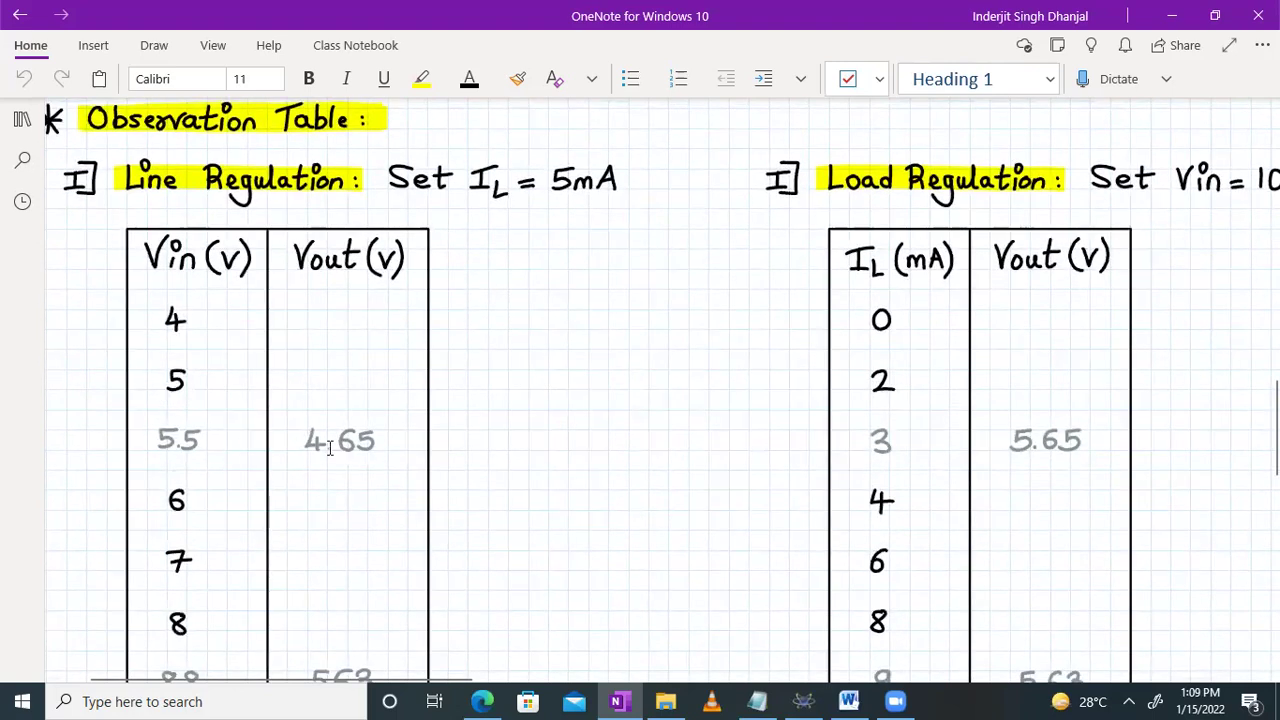
scroll(478, 426, "down", 5)
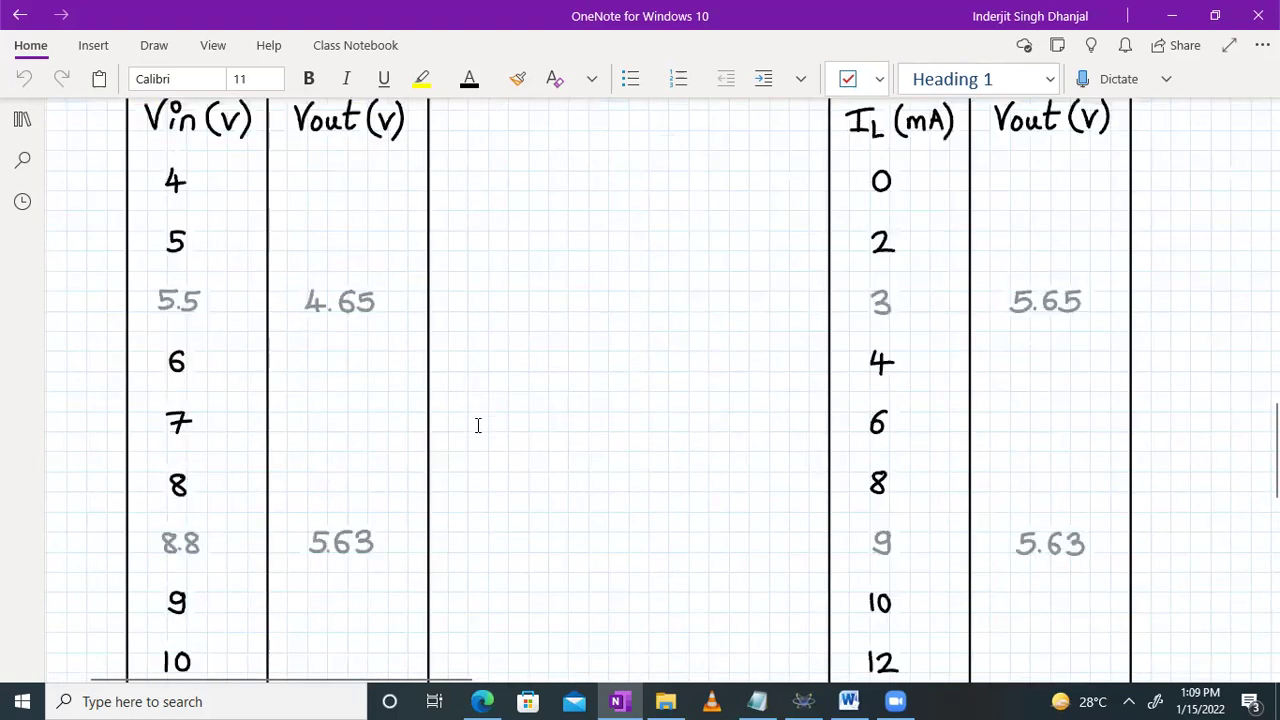
scroll(478, 426, "up", 5)
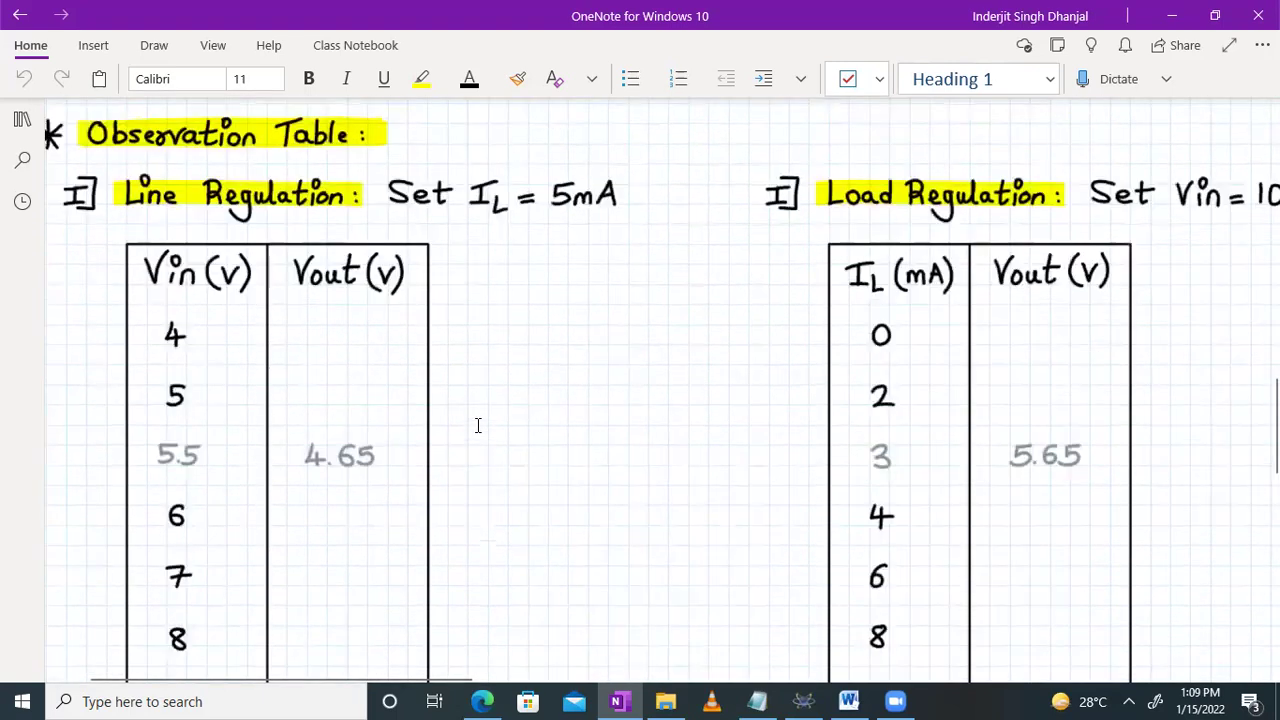
scroll(470, 497, "down", 1)
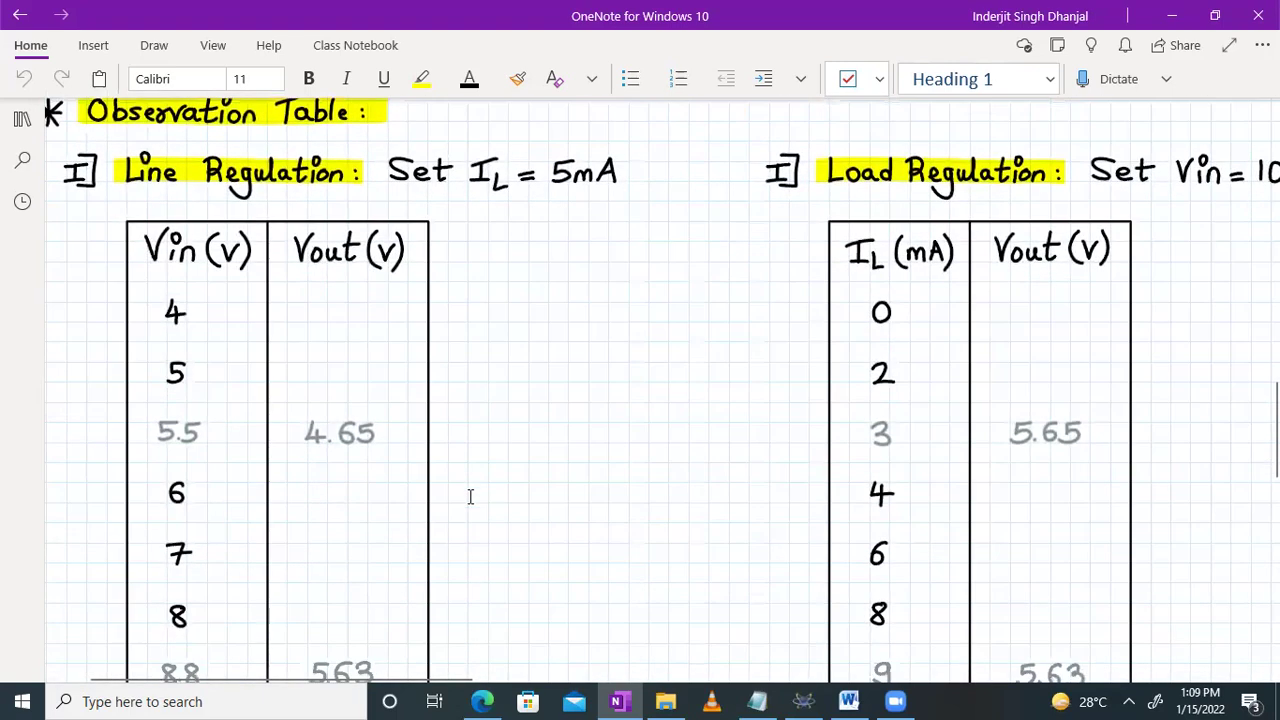
scroll(470, 497, "up", 1)
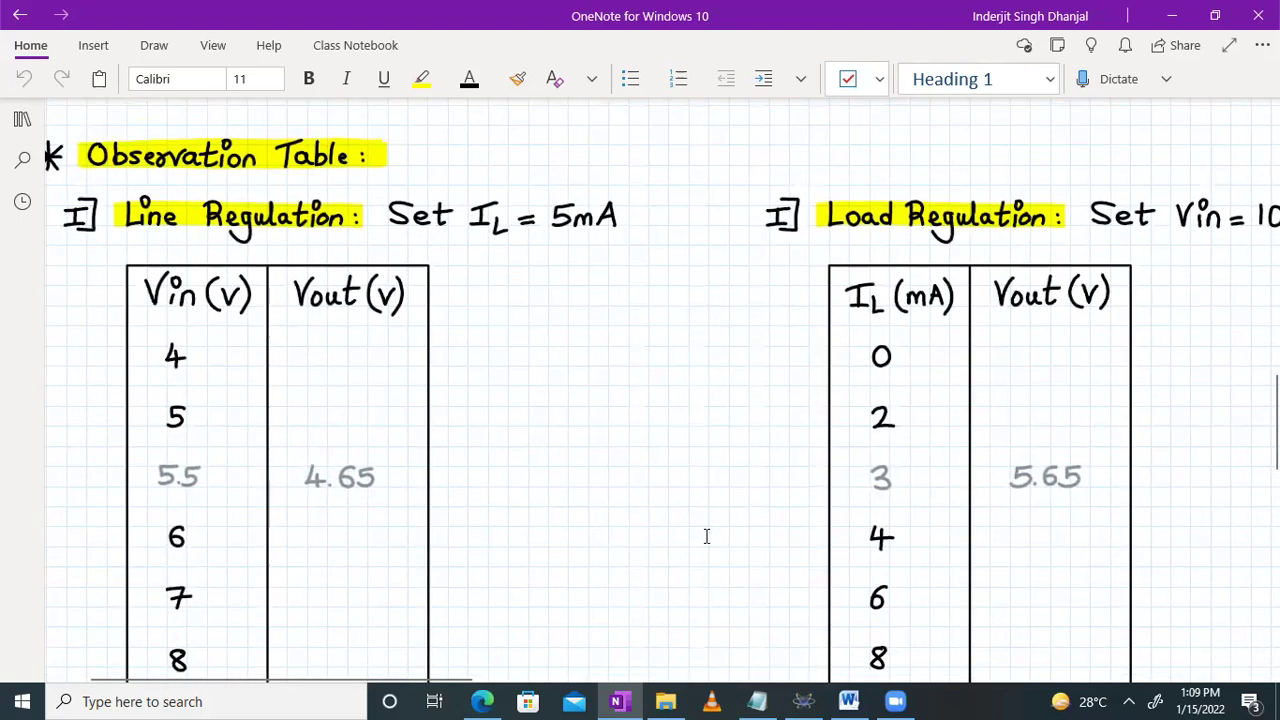
Step: Switch back to Proteus, start the simulation and raise potentiometer RV1 to 73% so the input voltmeter reads just above 8 V
left_click(803, 701)
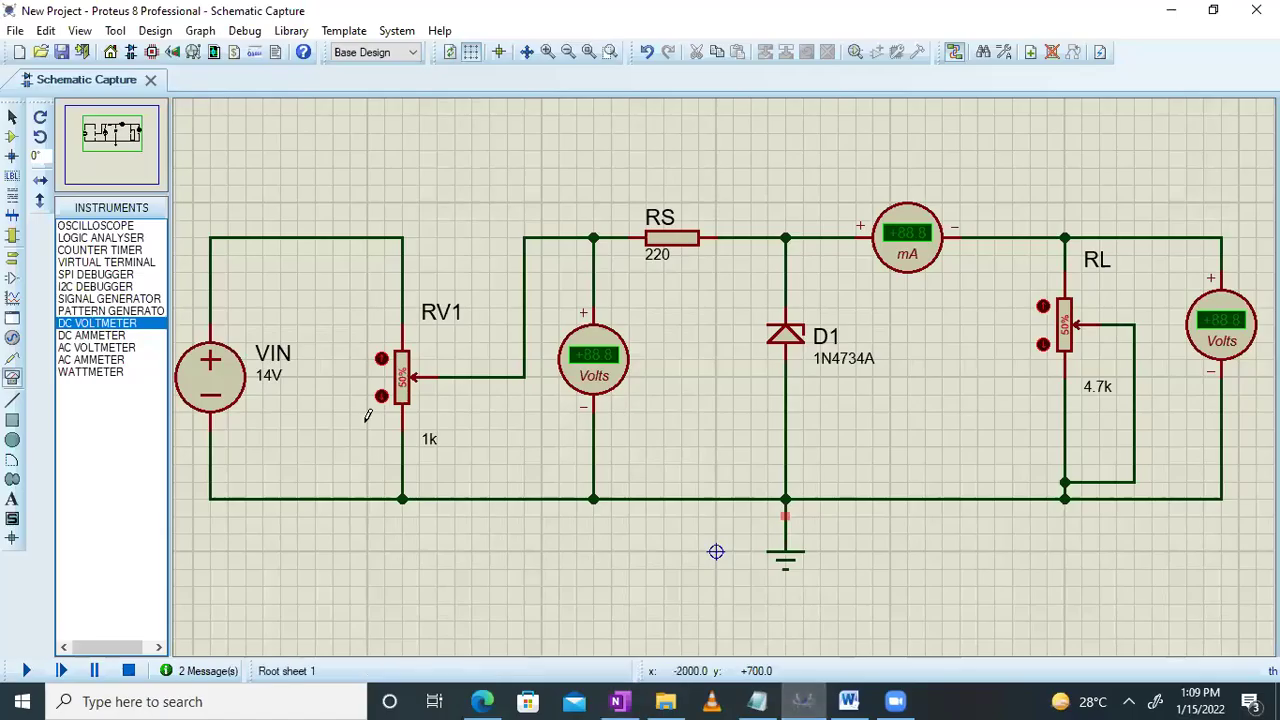
left_click(24, 671)
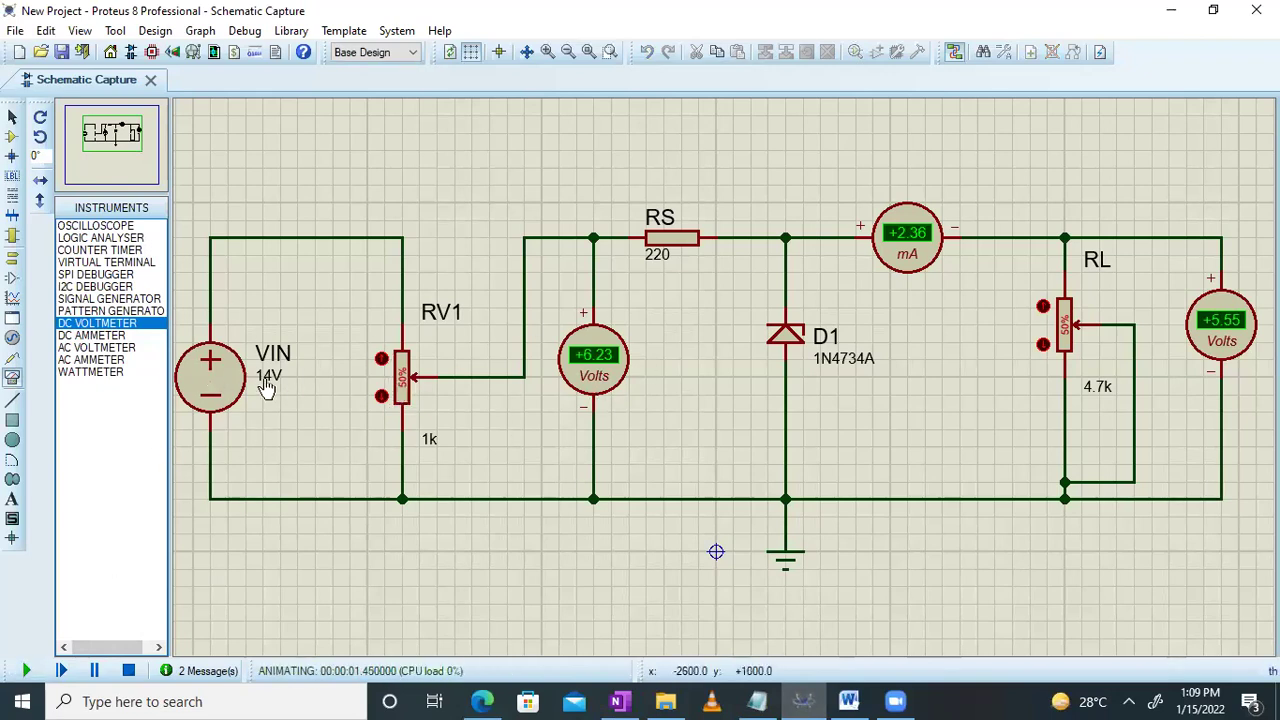
left_click(381, 360)
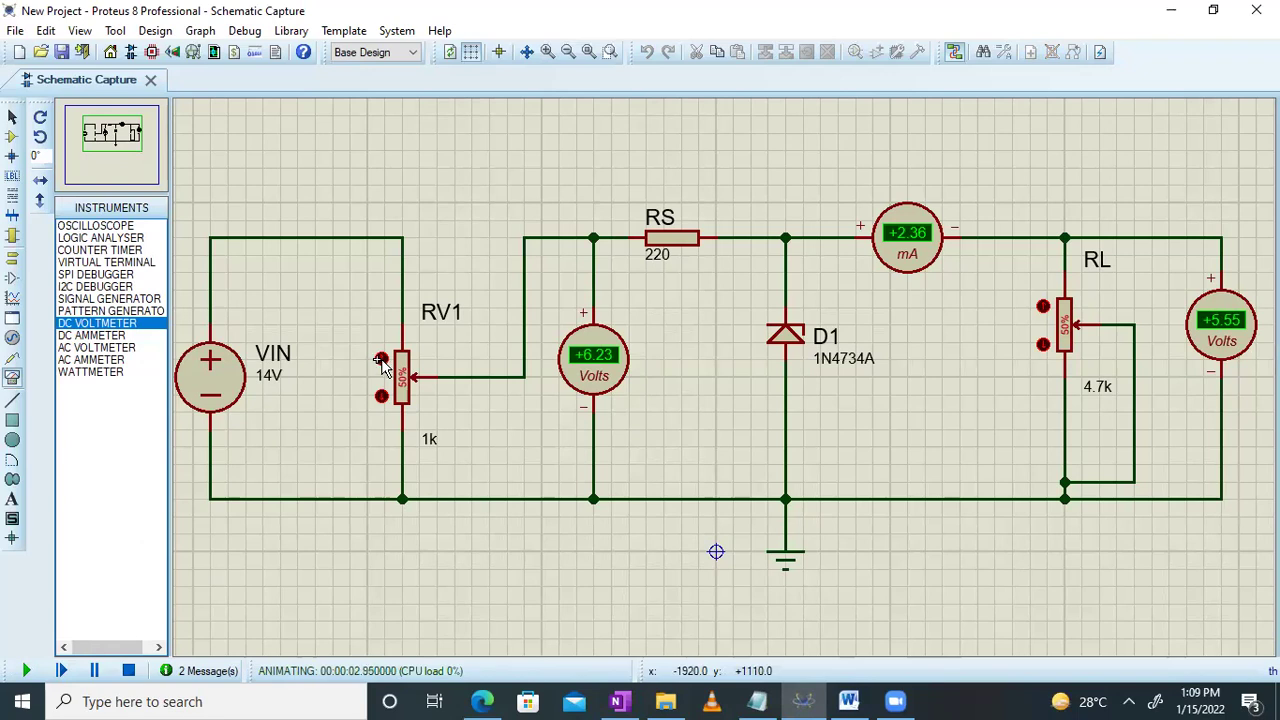
left_click(381, 360)
left_click(381, 360)
left_click(381, 360)
left_click(381, 360)
left_click(381, 360)
left_click(381, 360)
left_click(381, 360)
left_click(381, 360)
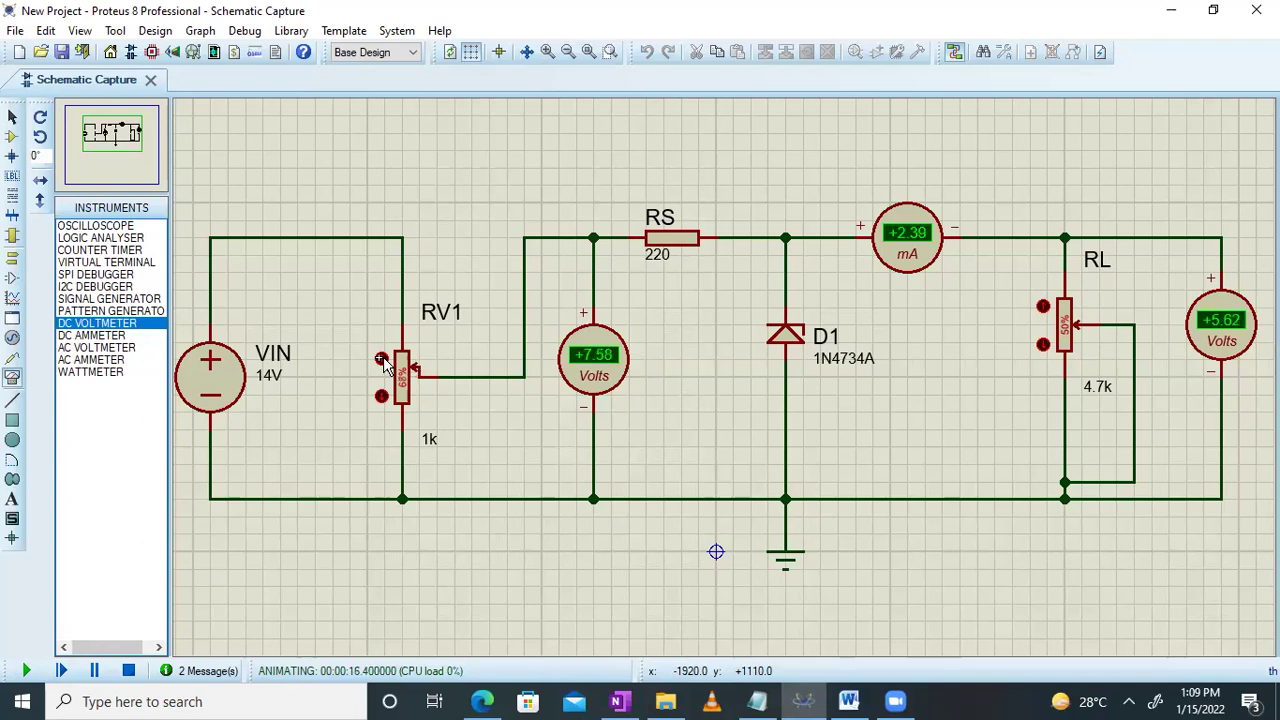
left_click(381, 360)
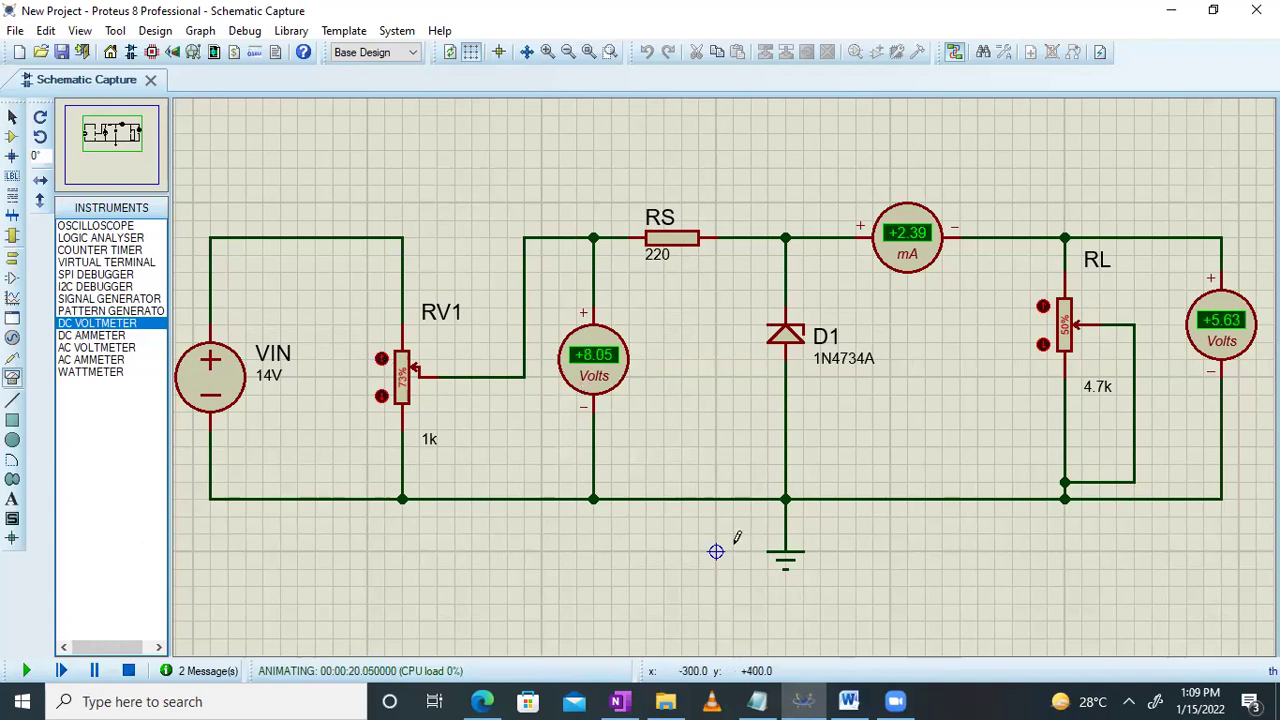
Step: Switch to OneNote and check the Stepwise Procedure for the load current required for line regulation
left_click(621, 701)
scroll(866, 376, "right", 10)
scroll(866, 380, "up", 5)
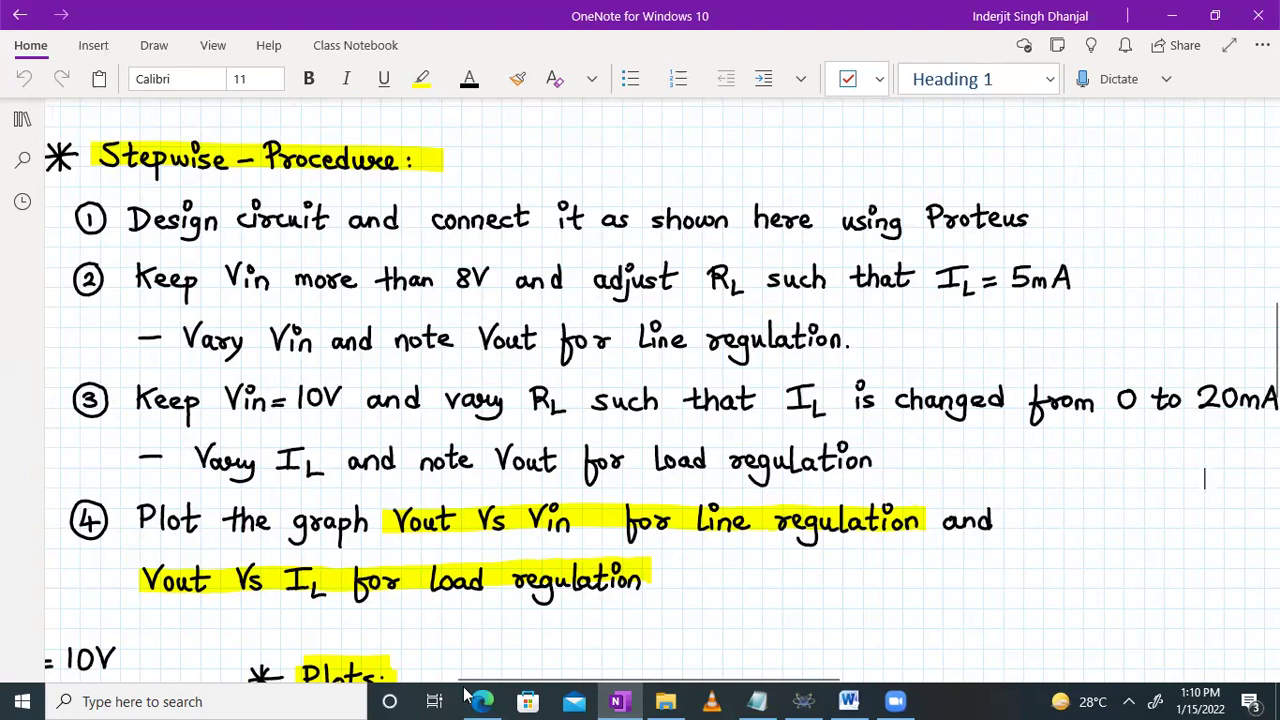
Step: Return to the running Proteus simulation and adjust RL until the ammeter shows a load current of about 5 mA
left_click(803, 700)
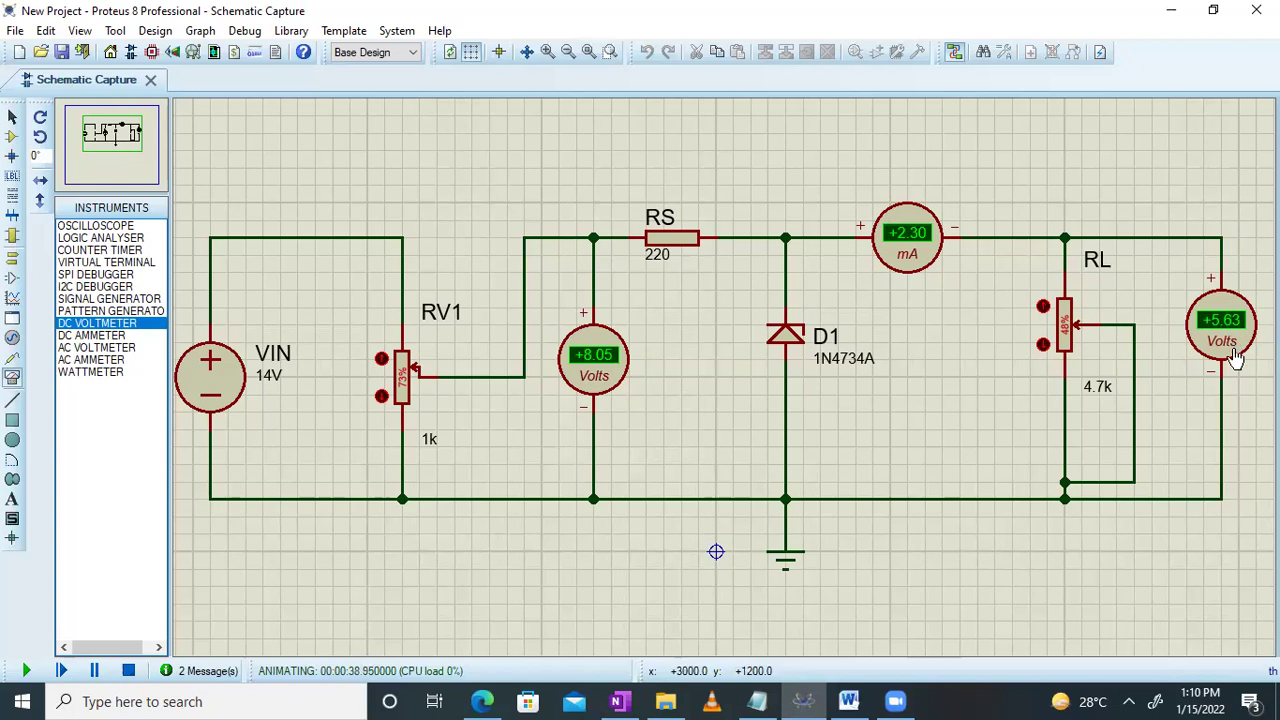
left_click(1041, 306)
left_click(1041, 306)
left_click(1041, 306)
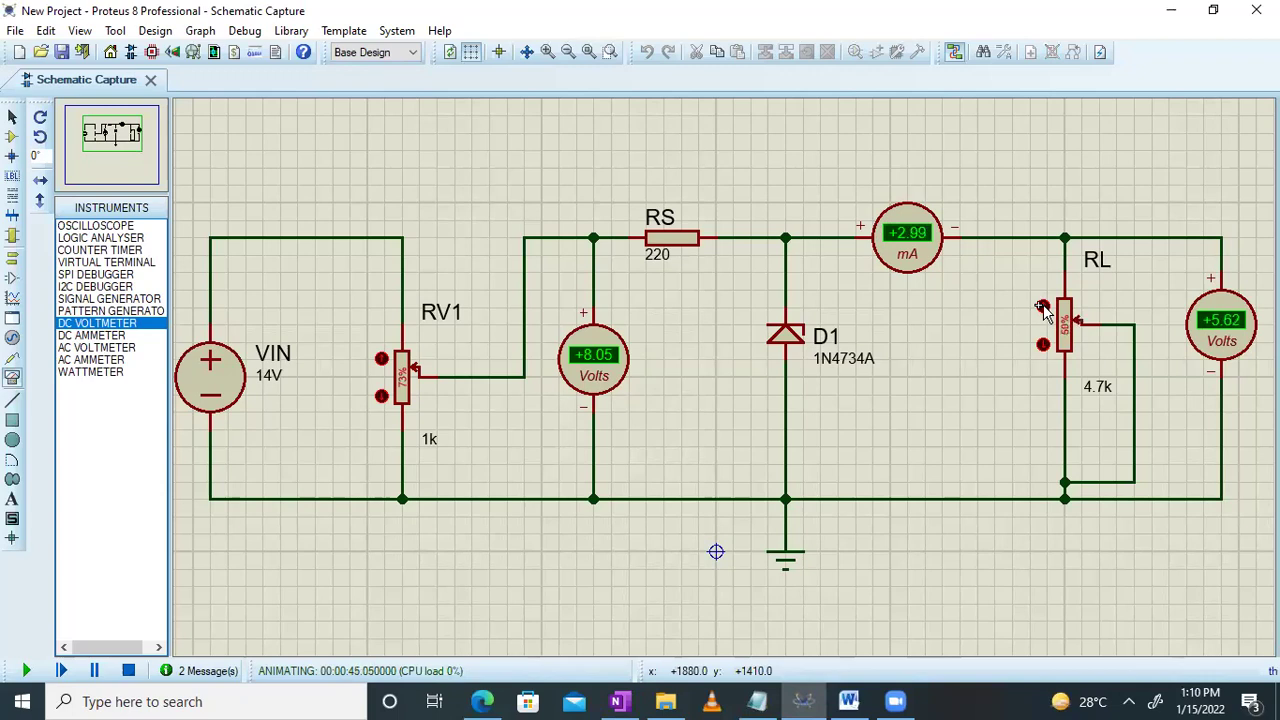
left_click(1041, 306)
left_click(1041, 306)
left_click(1041, 306)
left_click(1041, 306)
left_click(1041, 306)
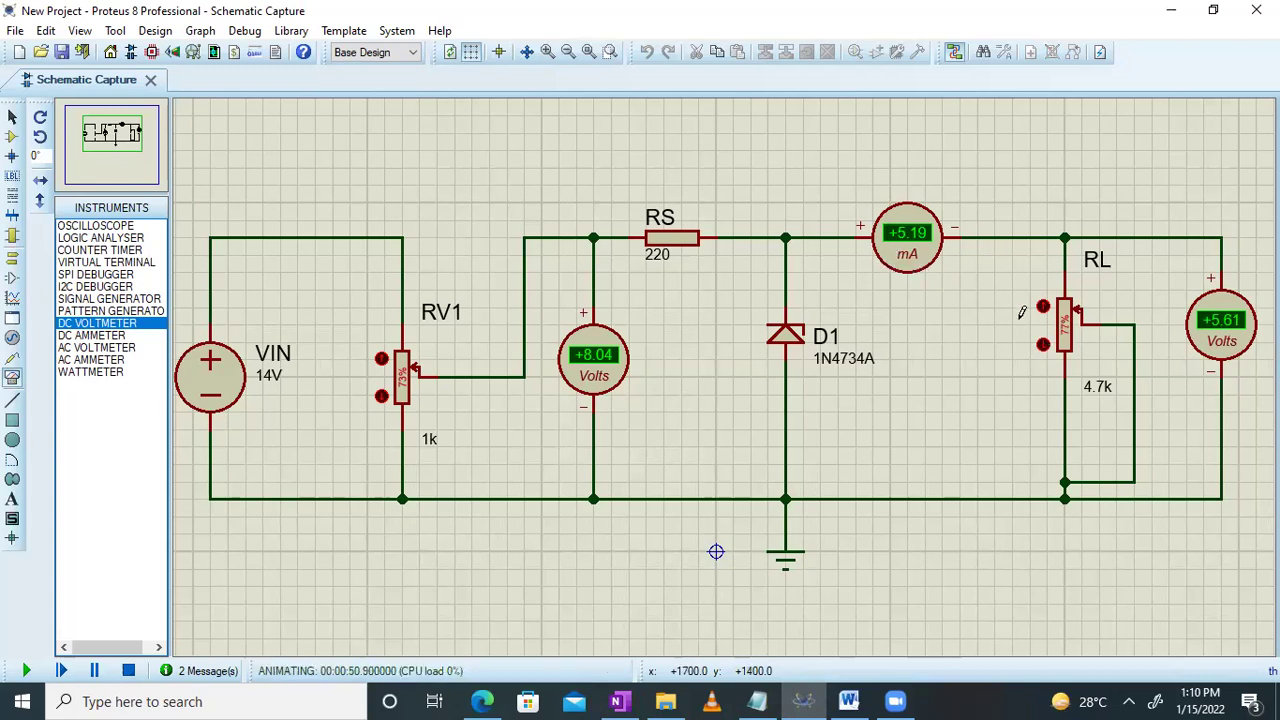
left_click(1041, 345)
left_click(1043, 307)
Step: Switch to OneNote and check the line regulation observation table for the Vin values to apply at IL = 5 mA
left_click(619, 701)
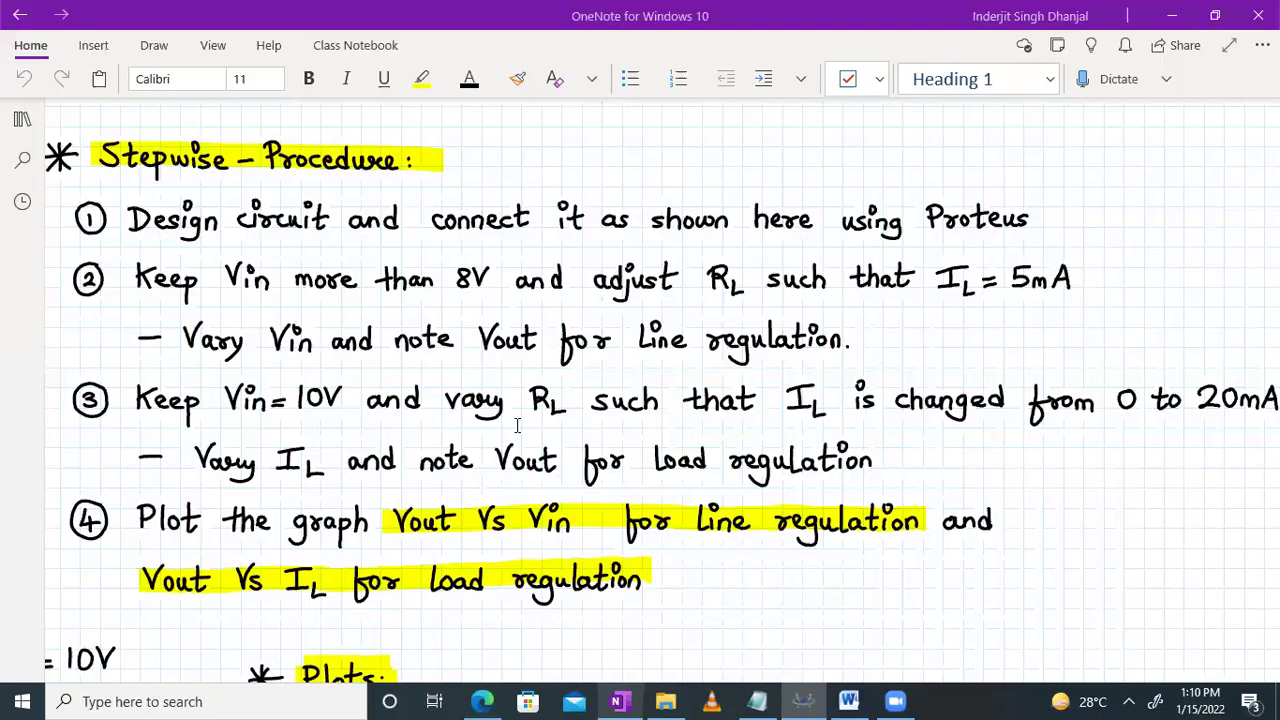
scroll(517, 425, "left", 10)
scroll(517, 425, "down", 3)
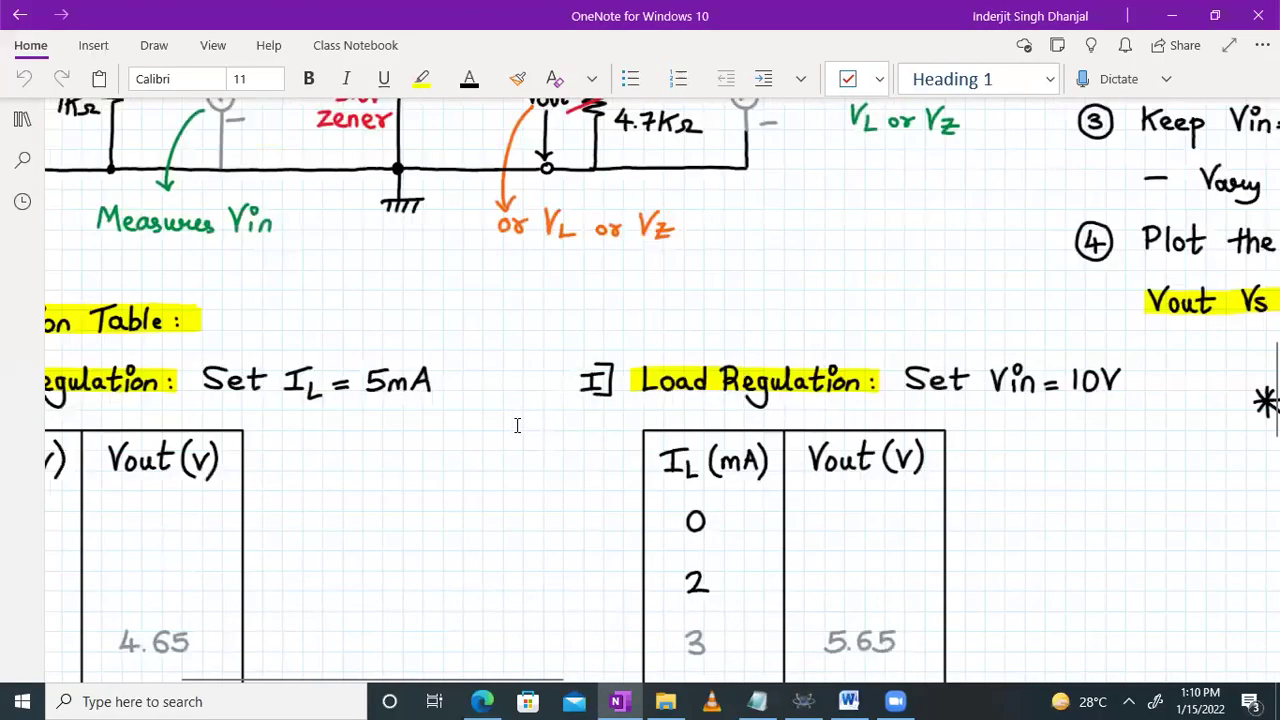
scroll(517, 425, "left", 2)
scroll(517, 425, "down", 2)
scroll(517, 425, "up", 1)
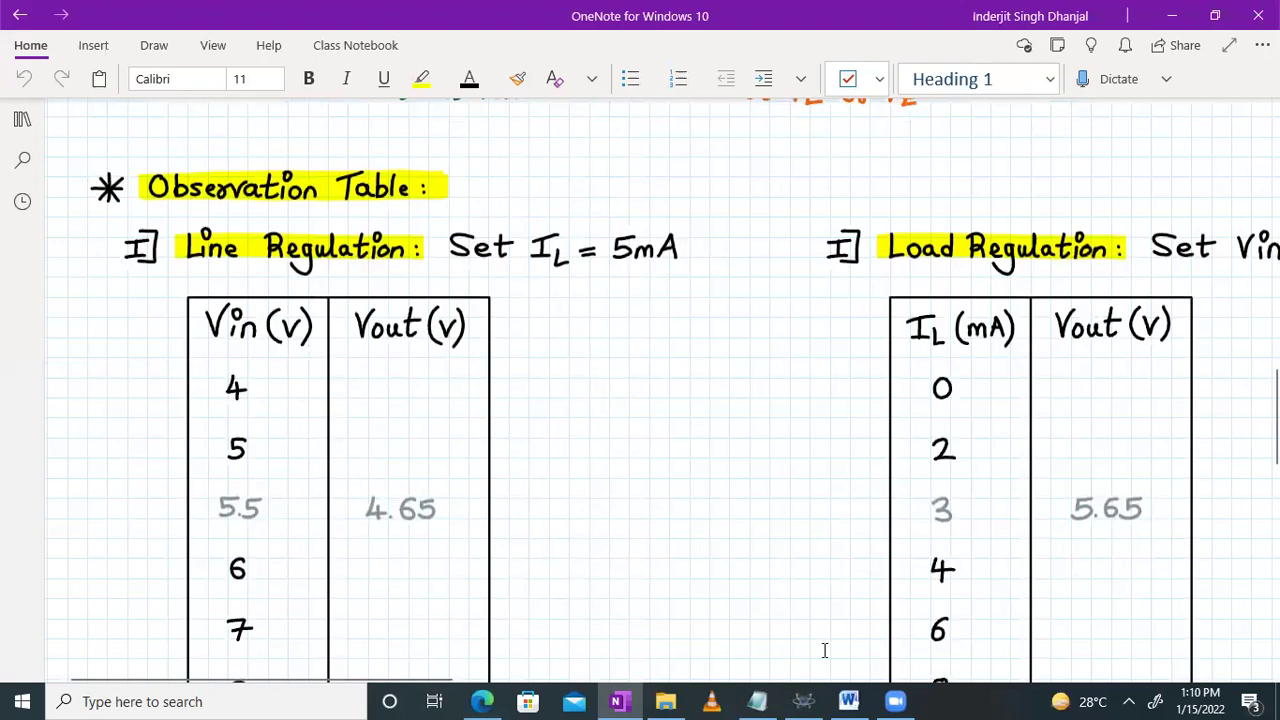
Step: Compare the running Proteus meter readings with the 8 V row of the line regulation table in OneNote
left_click(806, 700)
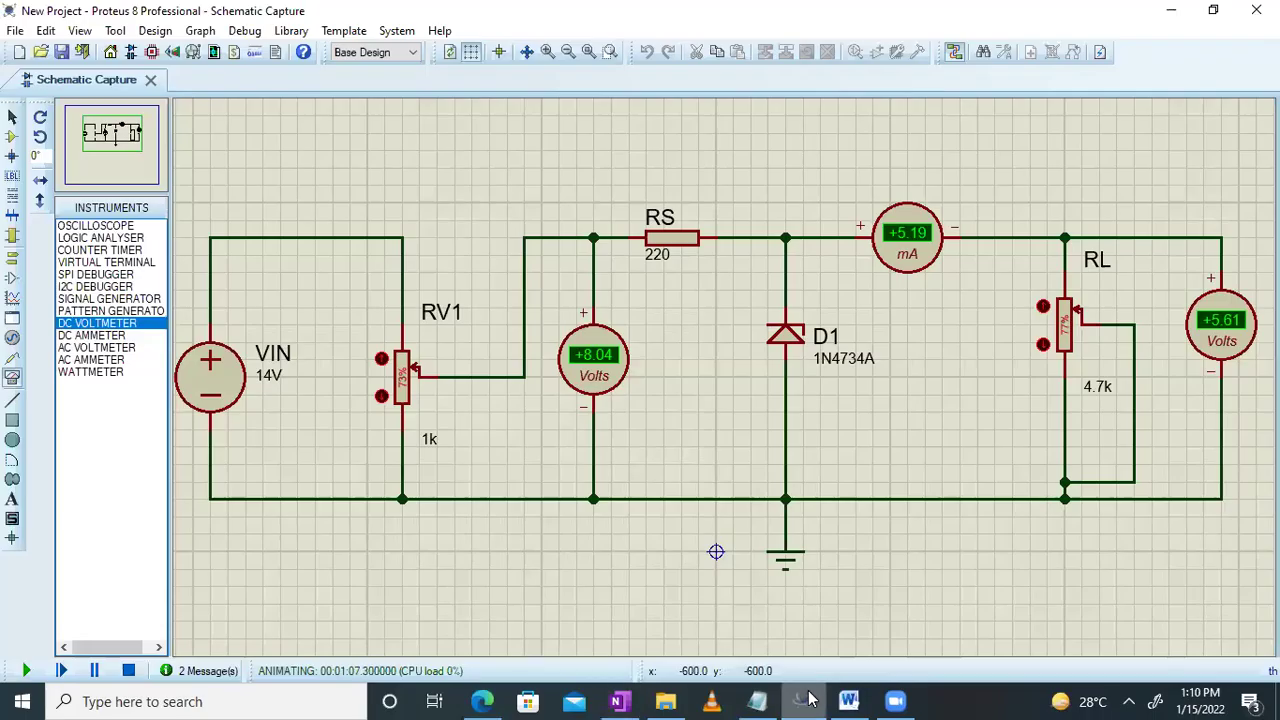
left_click(810, 700)
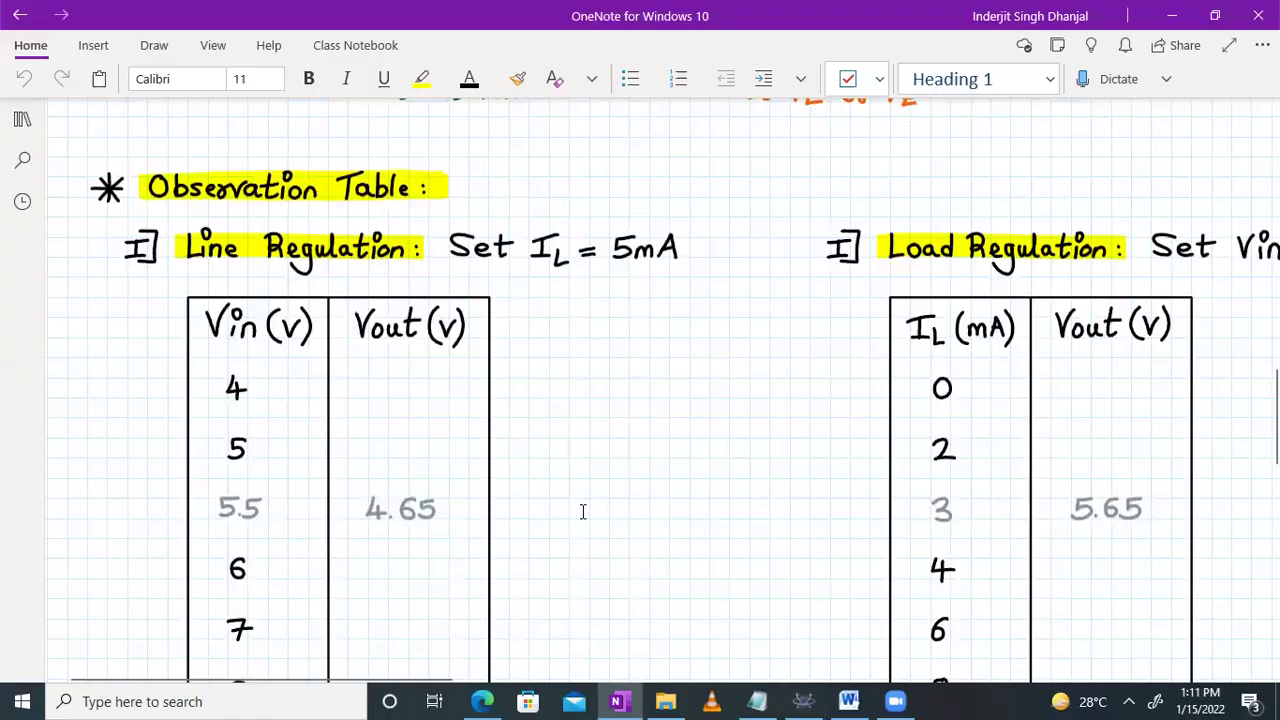
scroll(583, 512, "down", 3)
scroll(583, 512, "down", 4)
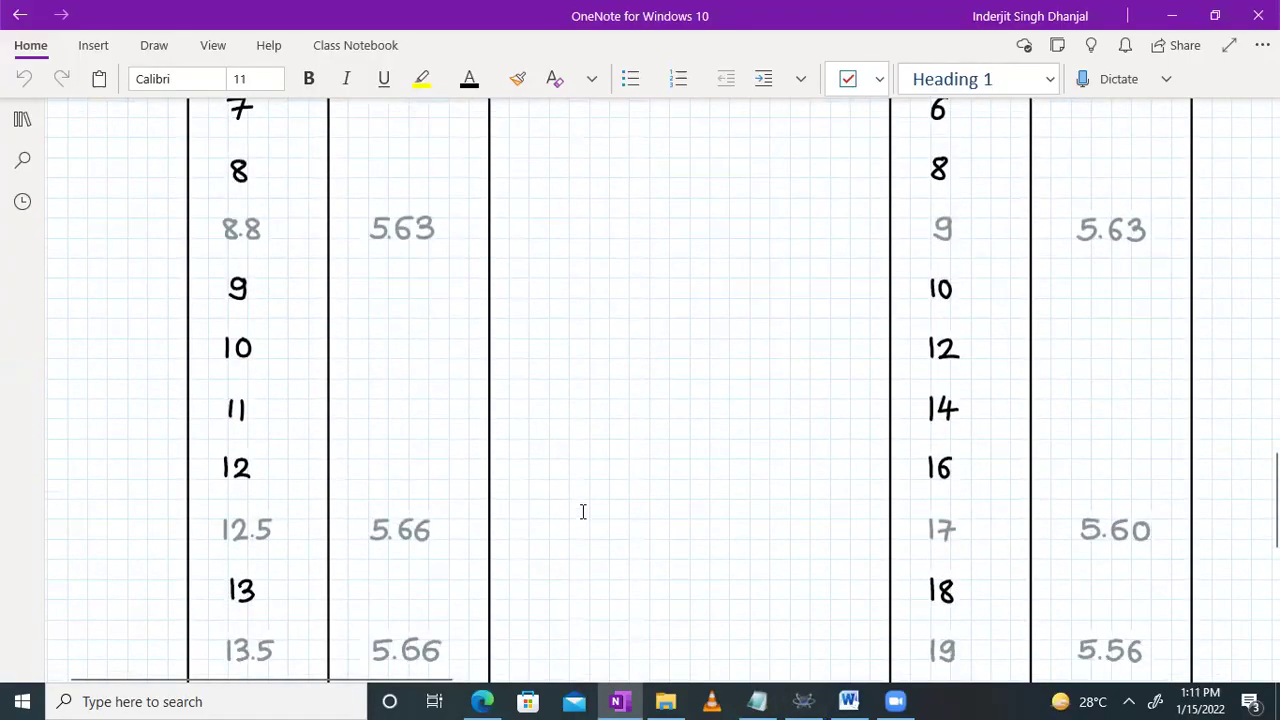
scroll(583, 512, "up", 4)
scroll(314, 486, "up", 1)
scroll(251, 586, "down", 3)
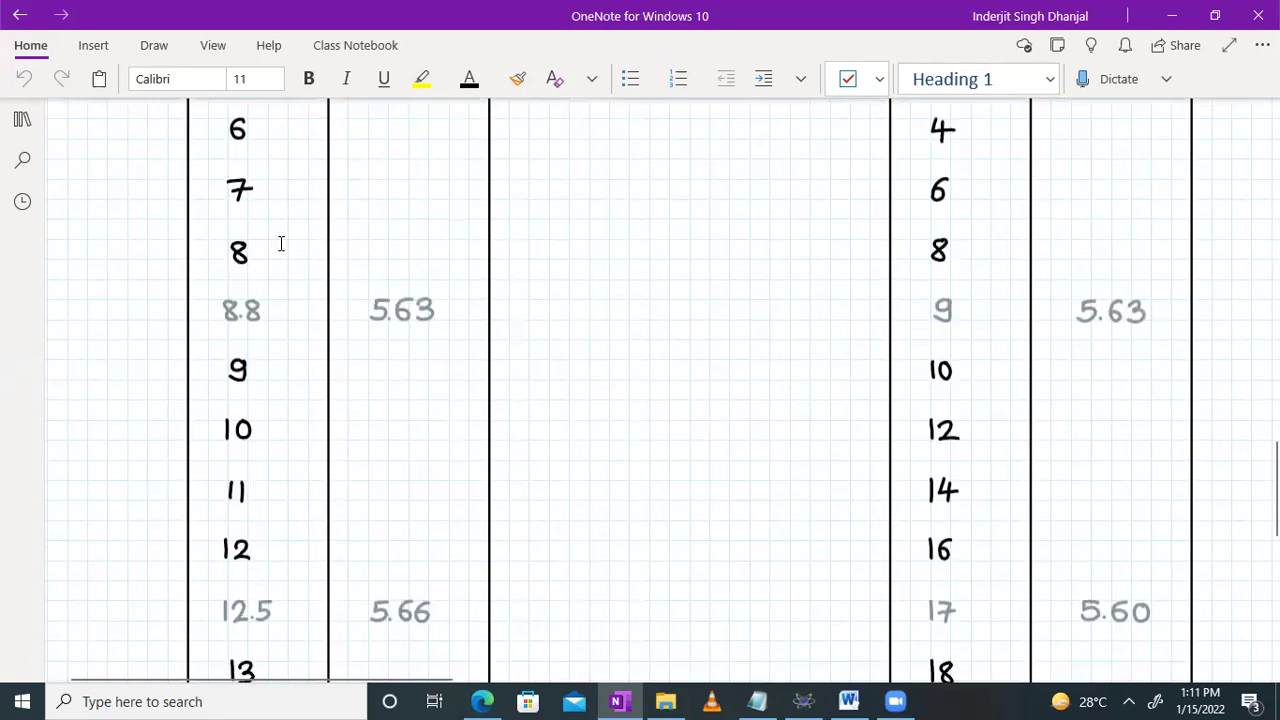
left_click(800, 700)
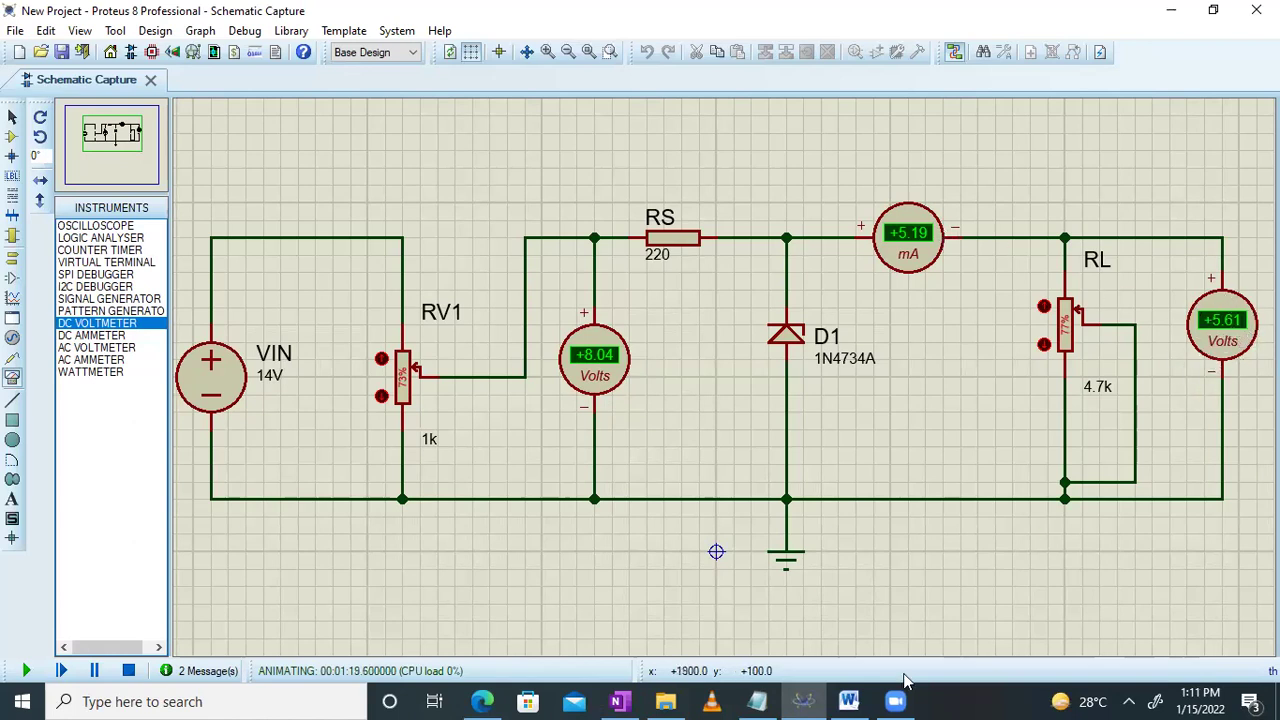
left_click(619, 701)
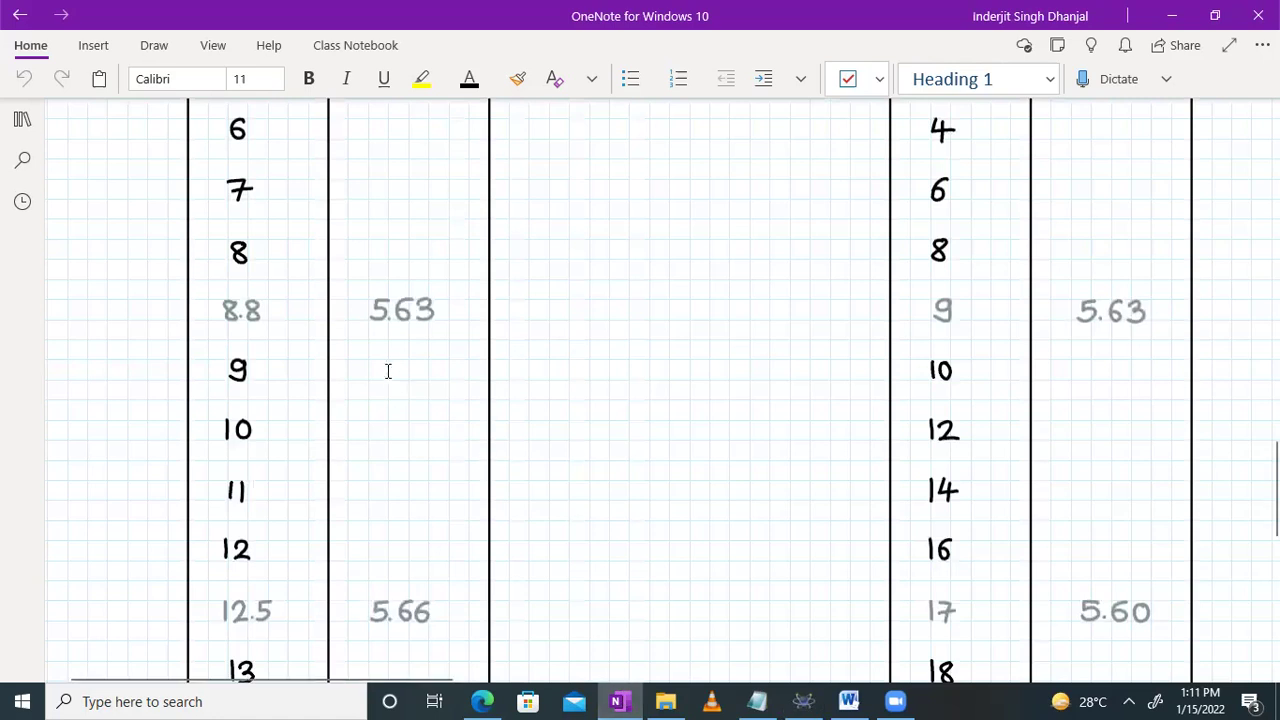
scroll(390, 362, "up", 1)
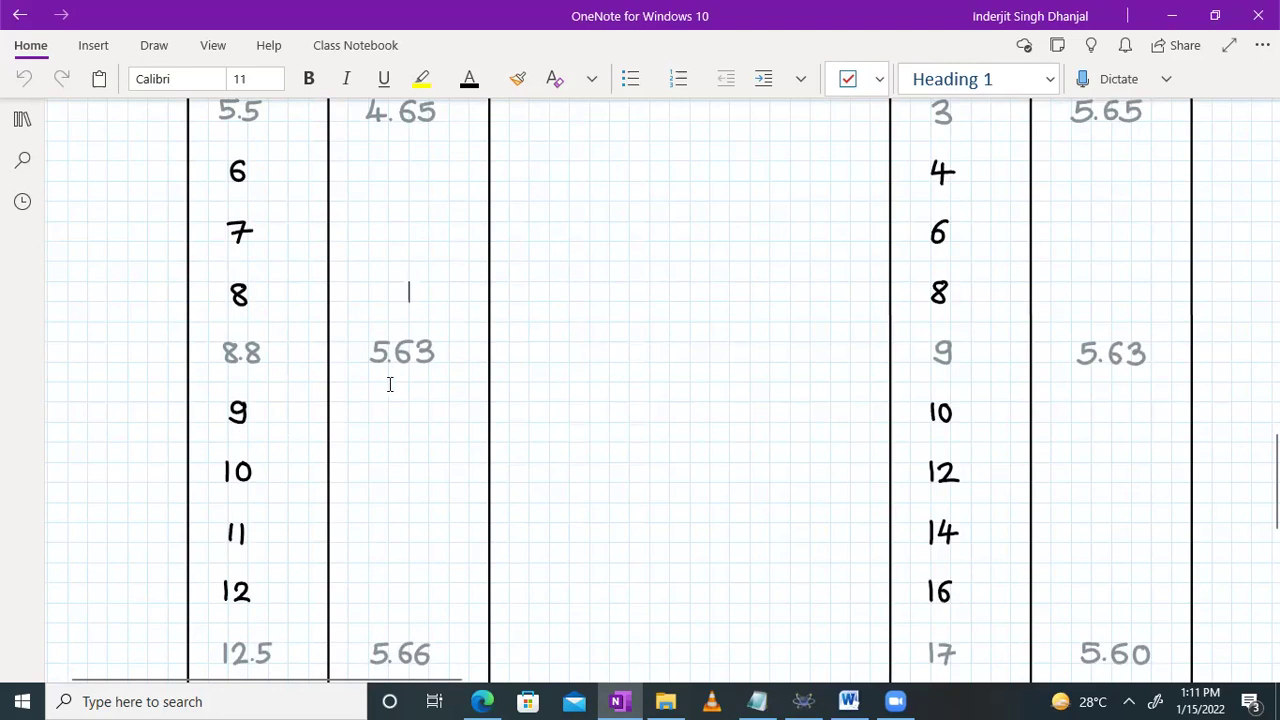
Step: Switch to Proteus and raise potentiometer RV1 to 80% so the input voltmeter reads about 8.8 V
left_click(803, 701)
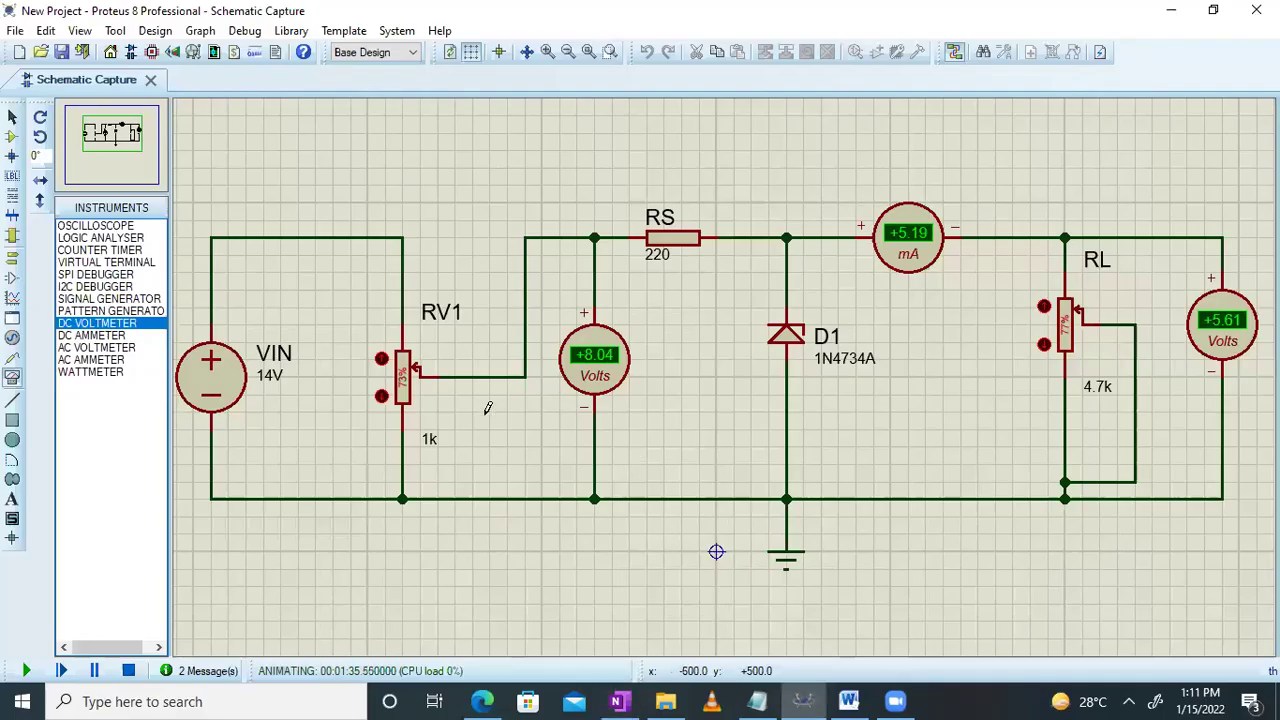
left_click(381, 359)
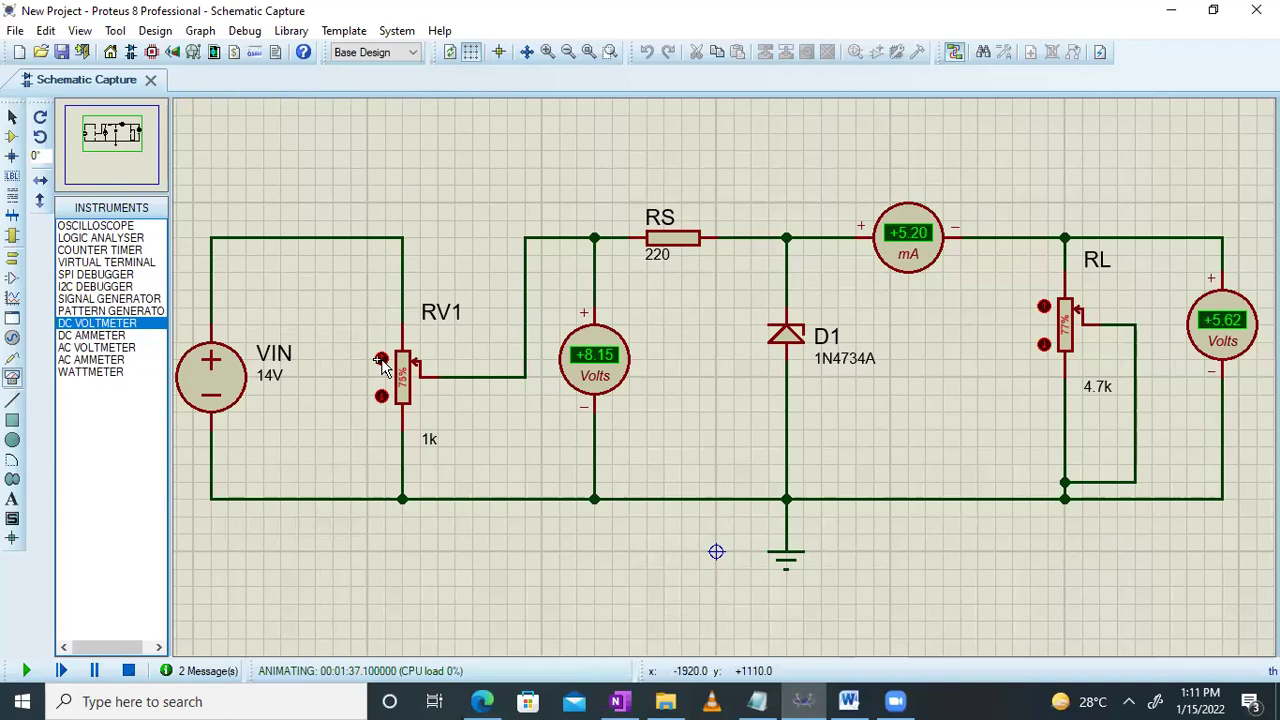
left_click(381, 359)
left_click(381, 359)
left_click(381, 359)
left_click(381, 359)
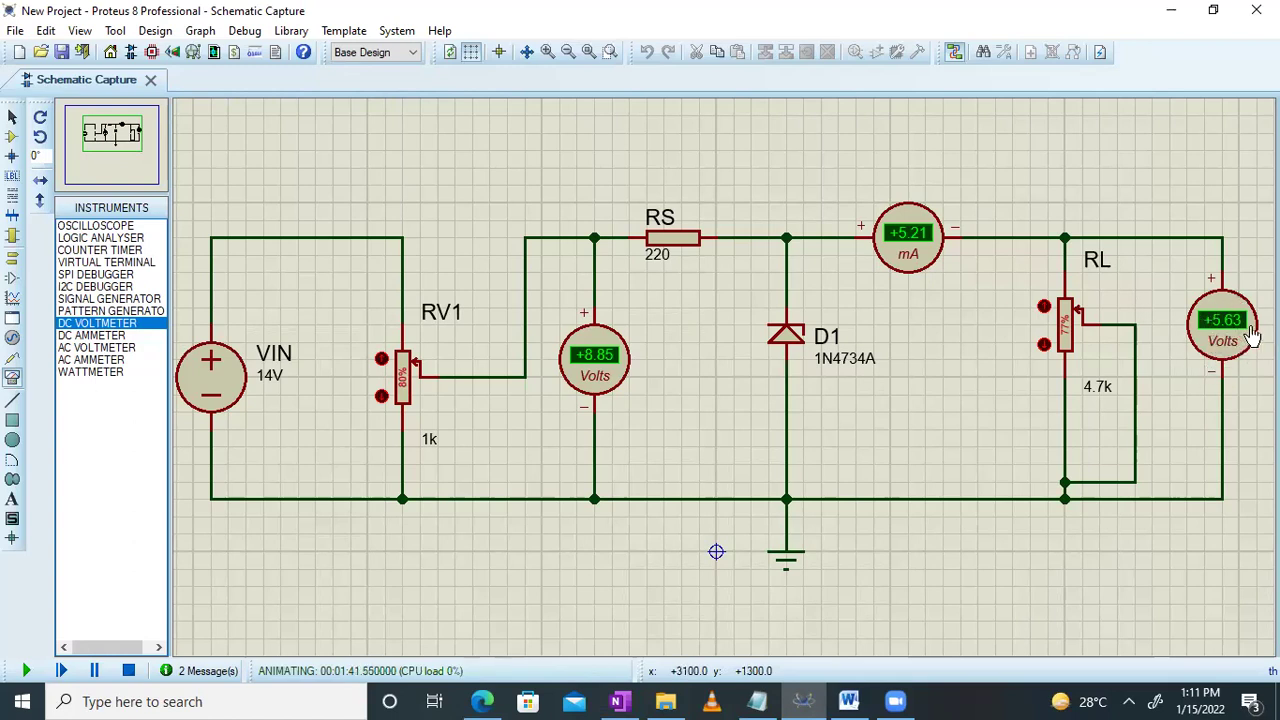
Step: Check the 8.8 V row and the next Vin value in OneNote, then raise RV1 in Proteus to 82% for about 9.1 V input
left_click(620, 701)
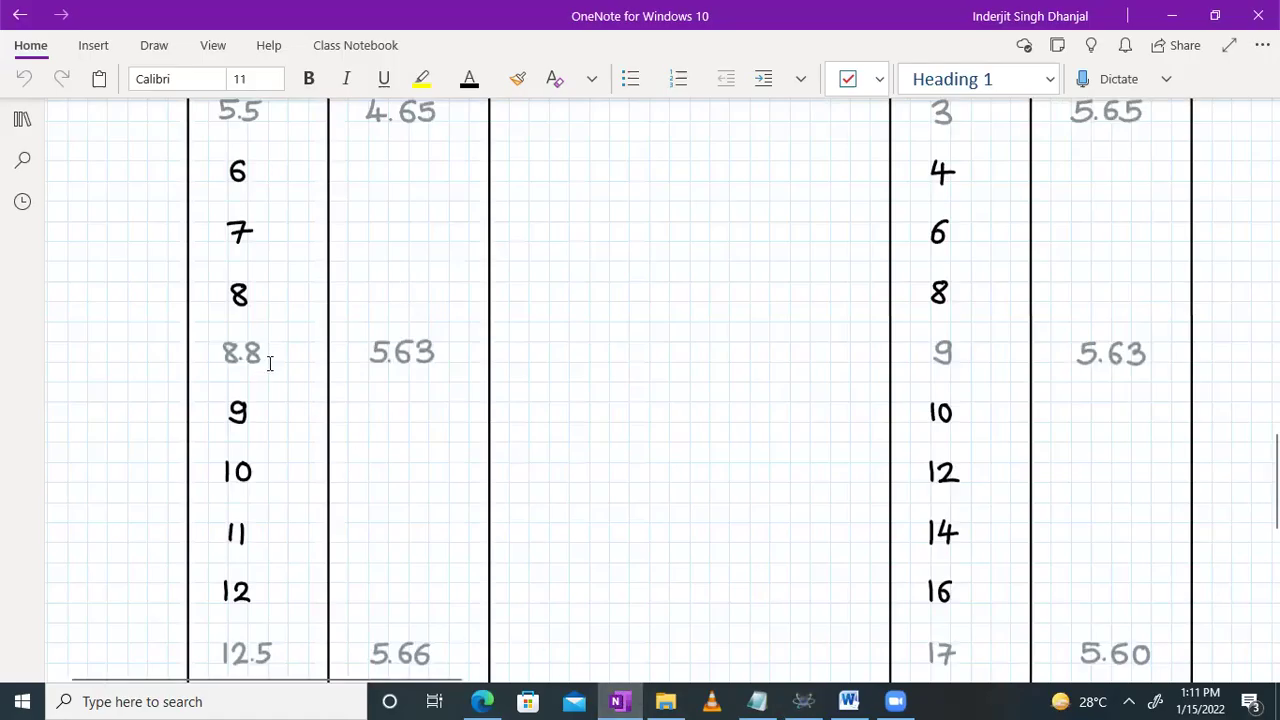
scroll(528, 363, "down", 2)
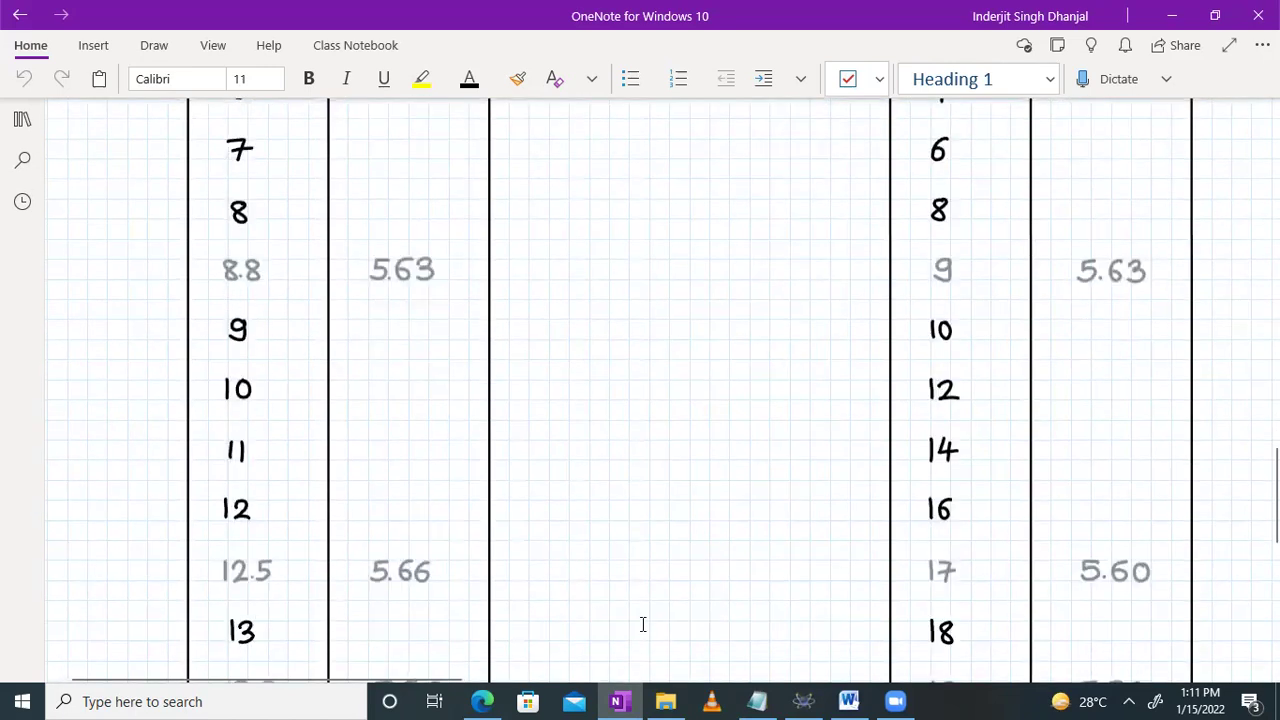
left_click(805, 701)
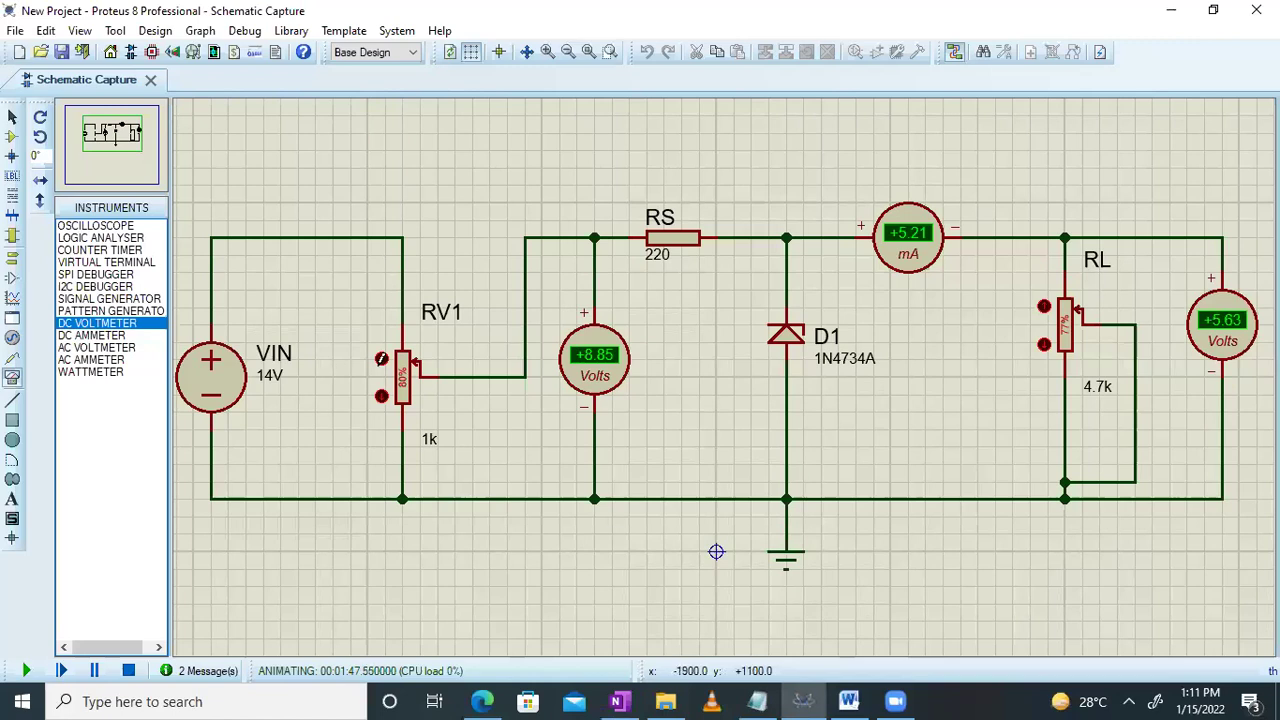
left_click(380, 359)
Step: Check the higher Vin rows in OneNote, then return to Proteus and adjust RV1 to 97% for an input of about 12.7 V
left_click(630, 701)
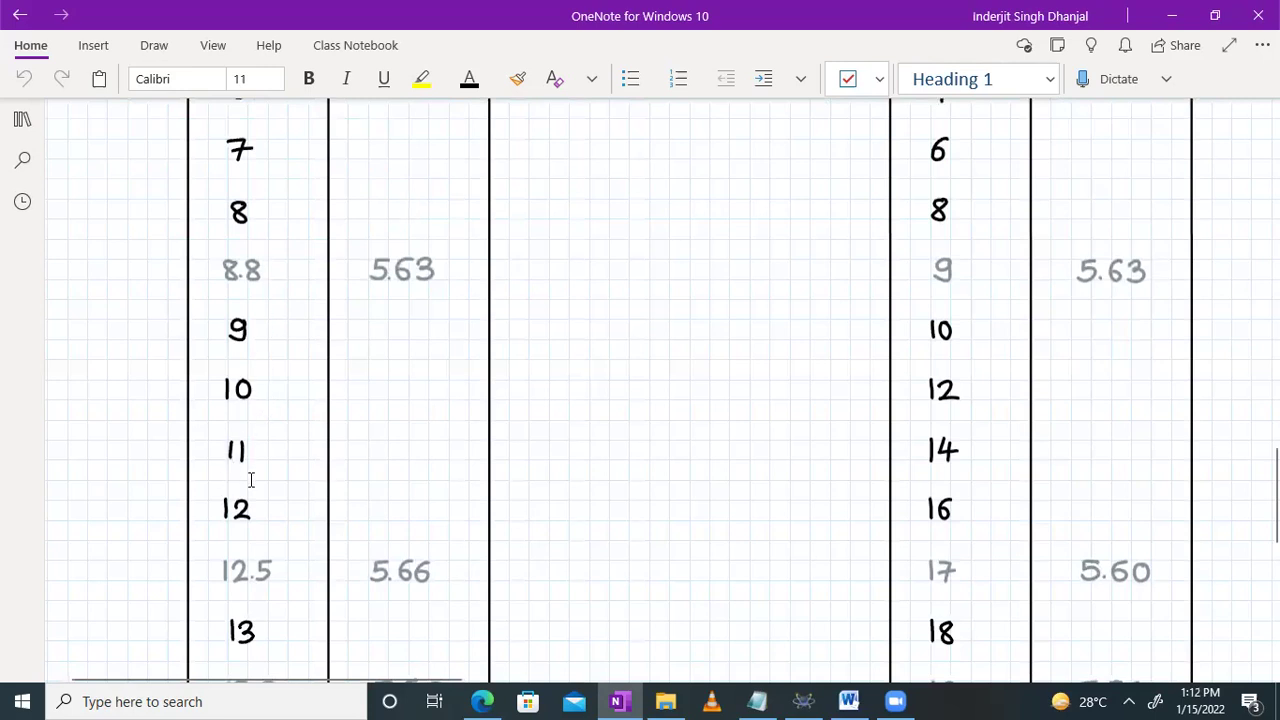
scroll(277, 517, "down", 2)
scroll(277, 517, "down", 1)
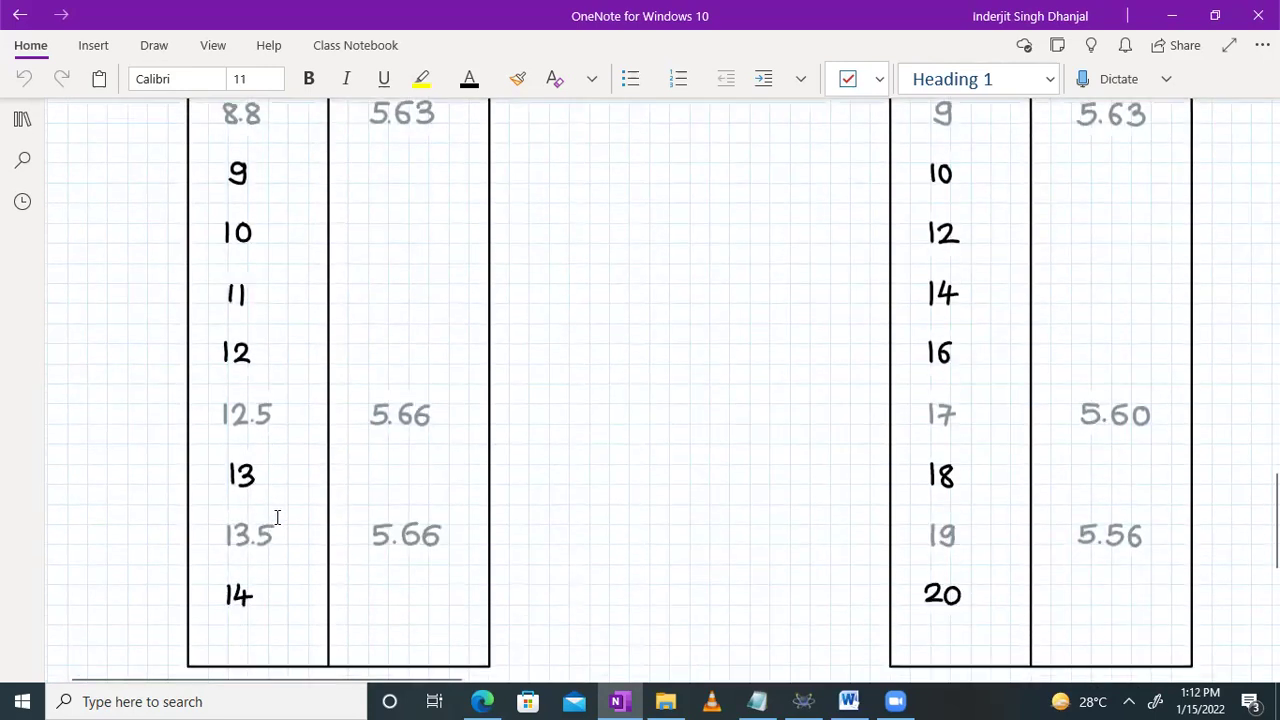
left_click(803, 701)
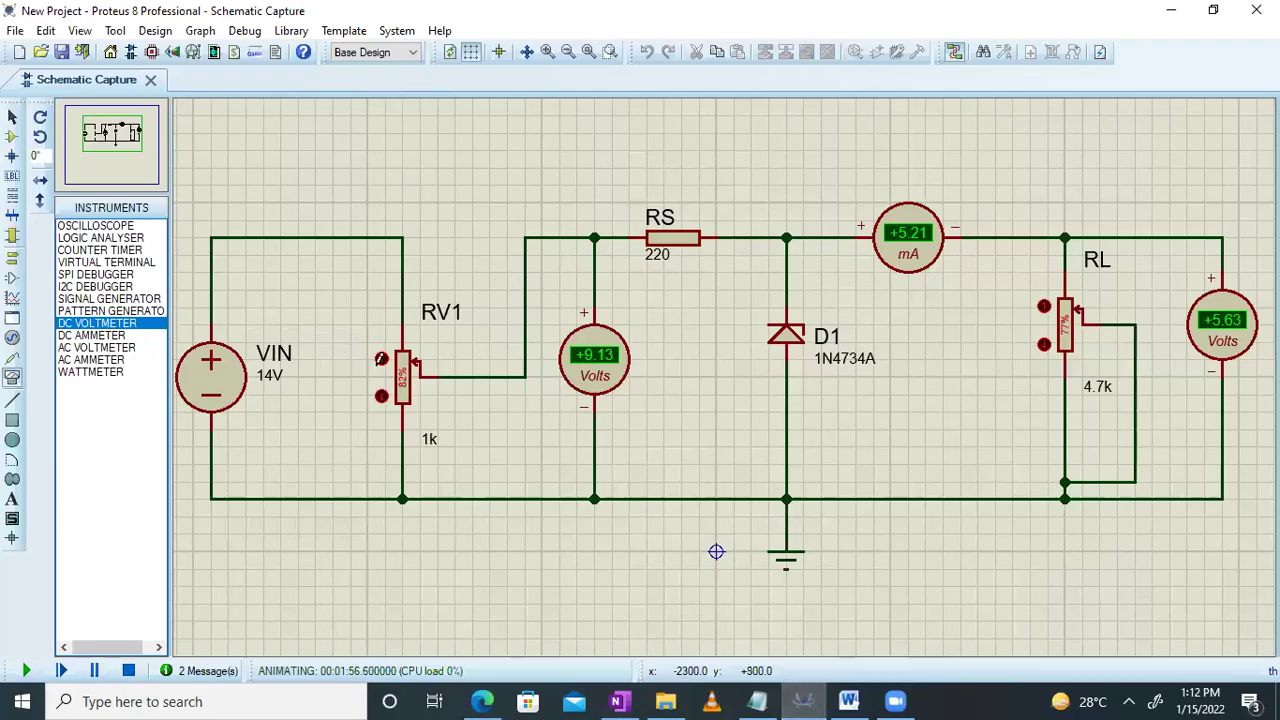
left_click(380, 359)
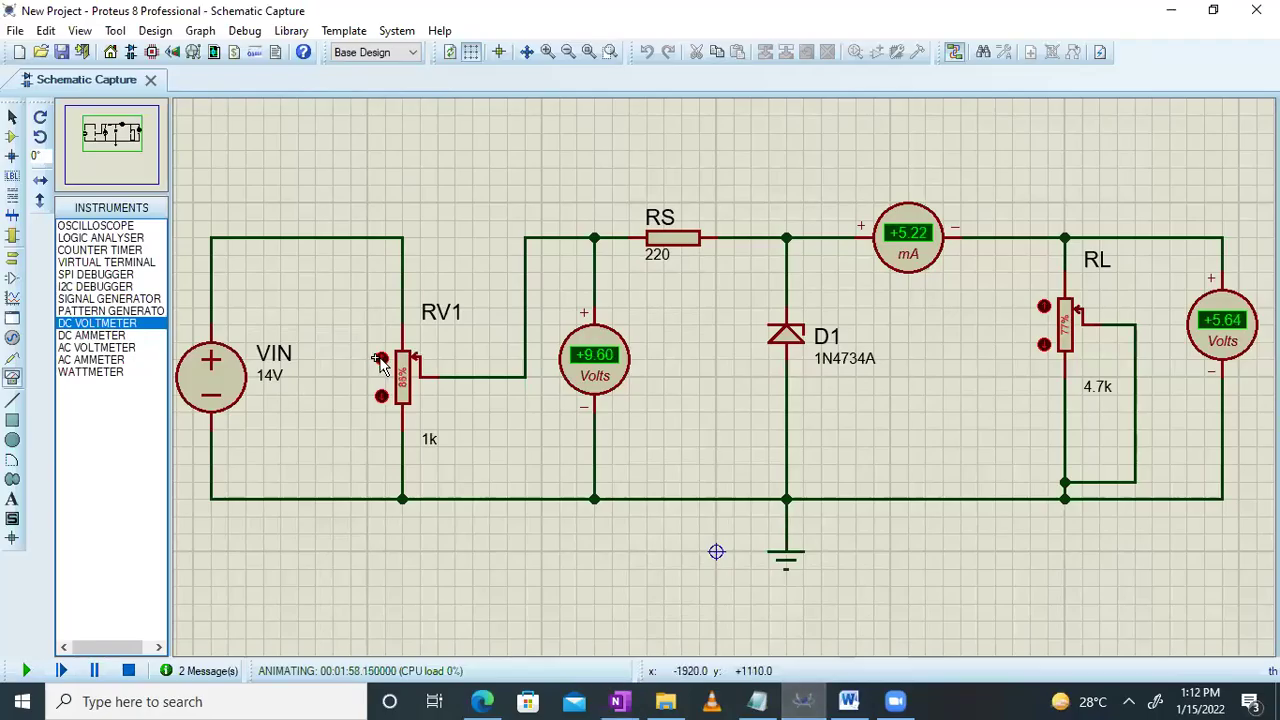
left_click(380, 359)
left_click(380, 397)
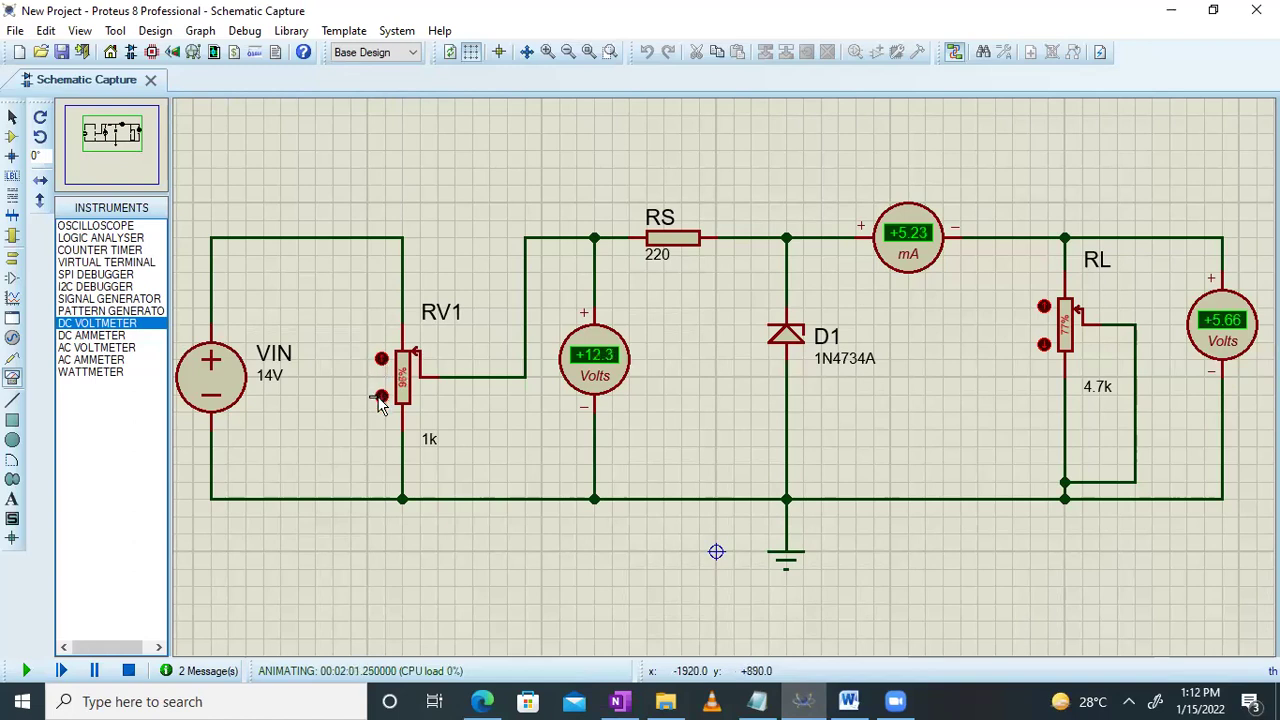
left_click(380, 359)
Step: Compare the simulation with the 12.5 V row in OneNote, then raise RV1 in Proteus to 99% for a 13.5 V input
left_click(622, 701)
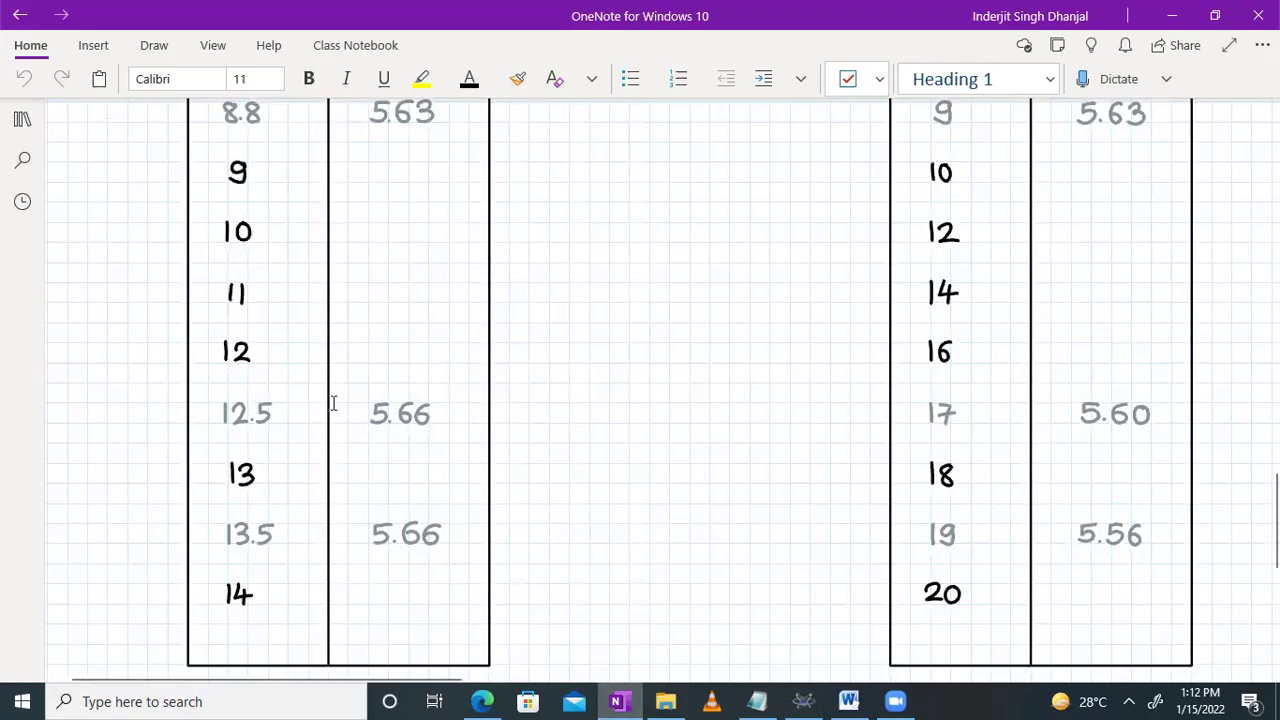
mouse_move(622, 700)
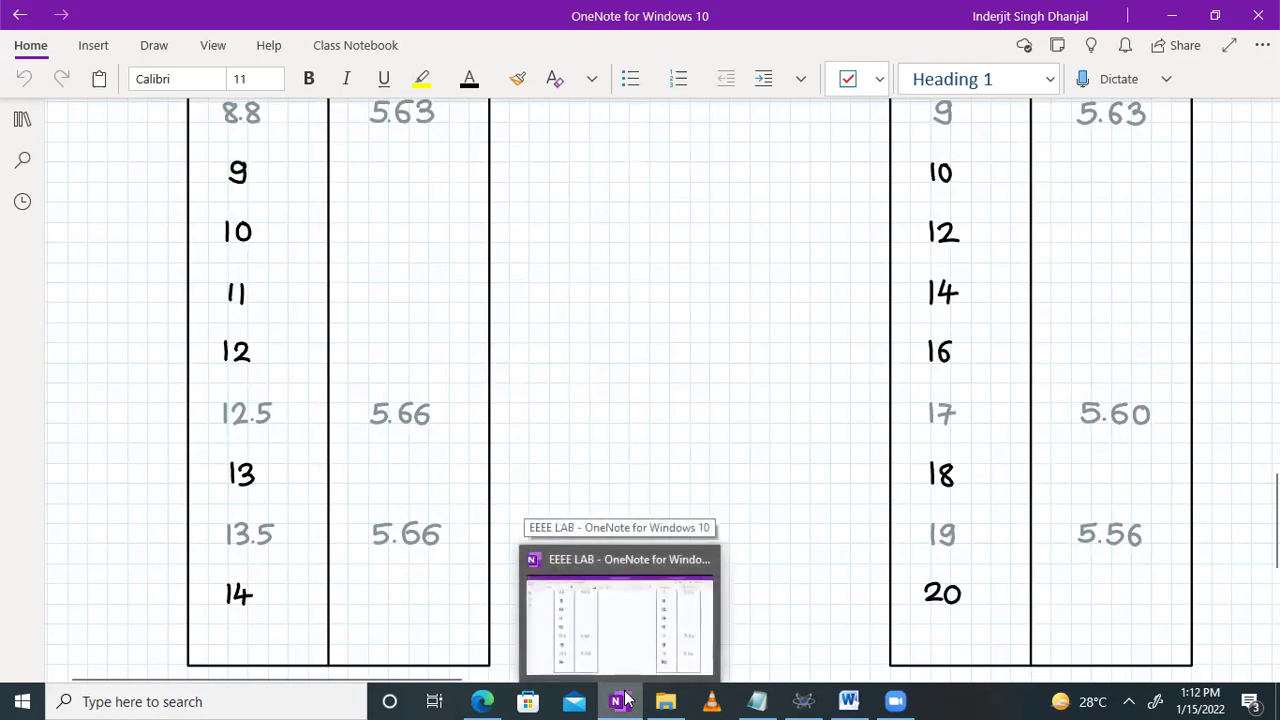
left_click(622, 700)
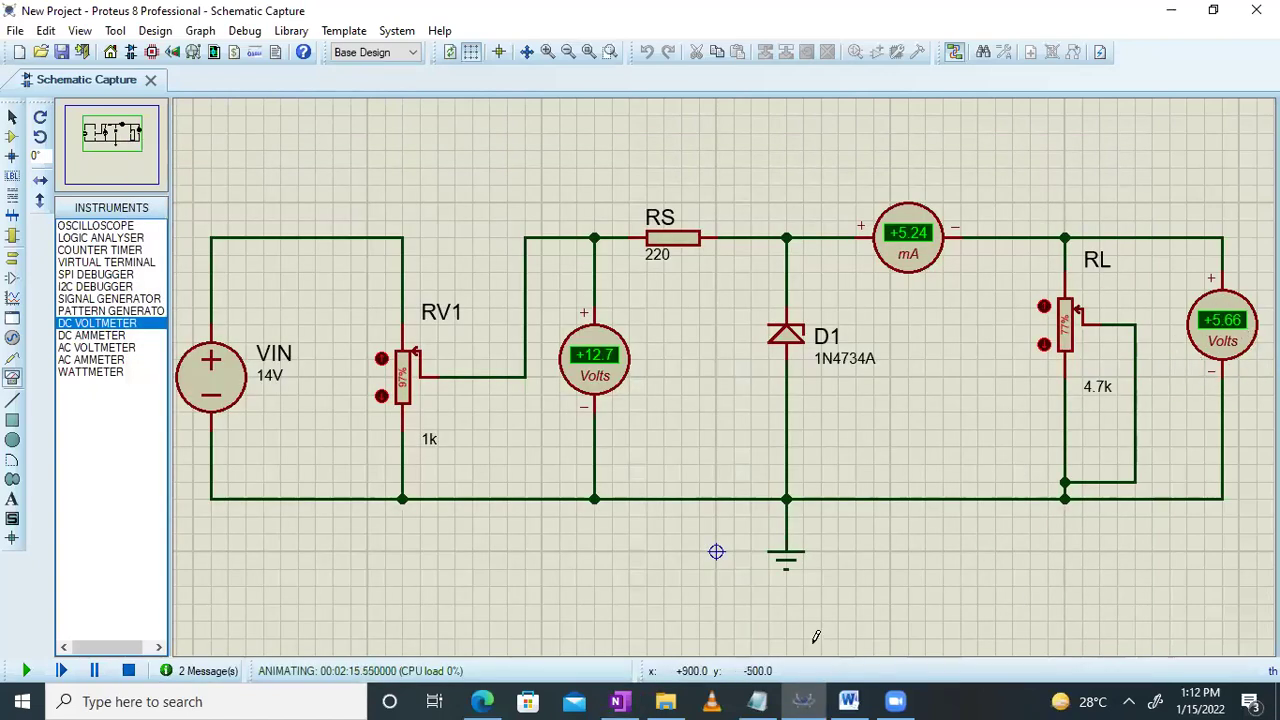
left_click(619, 701)
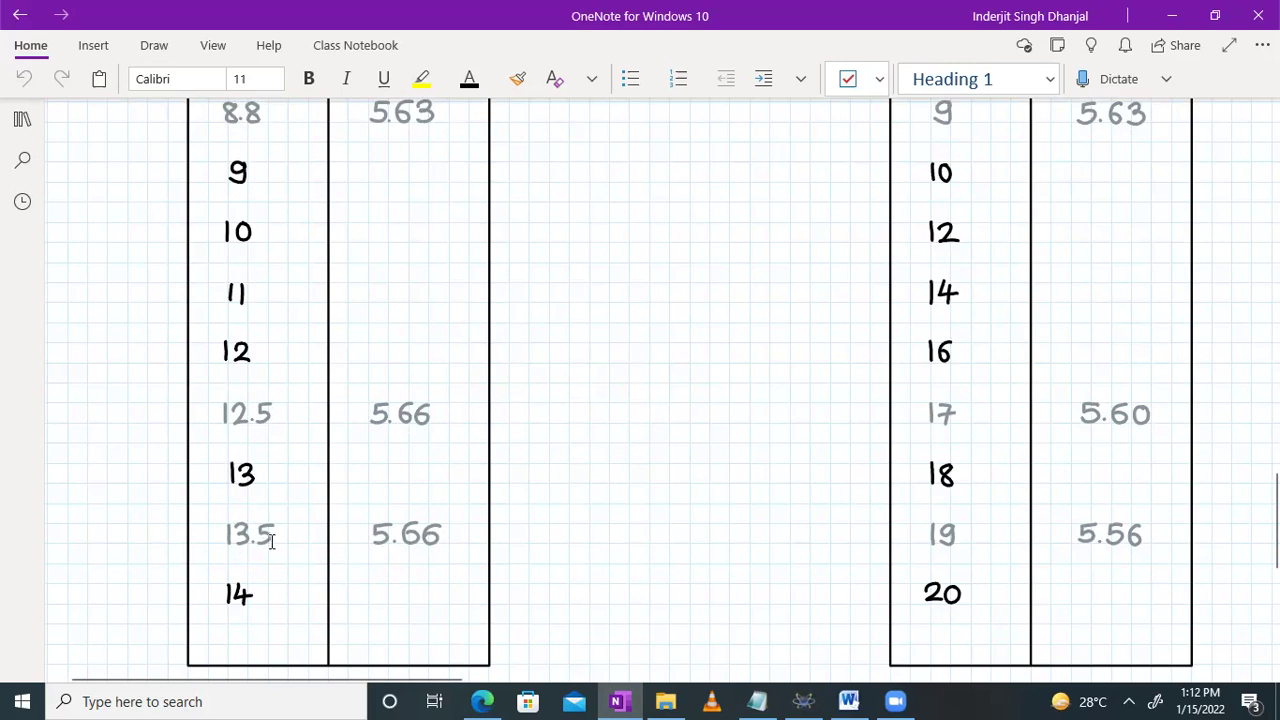
left_click(803, 701)
left_click(381, 359)
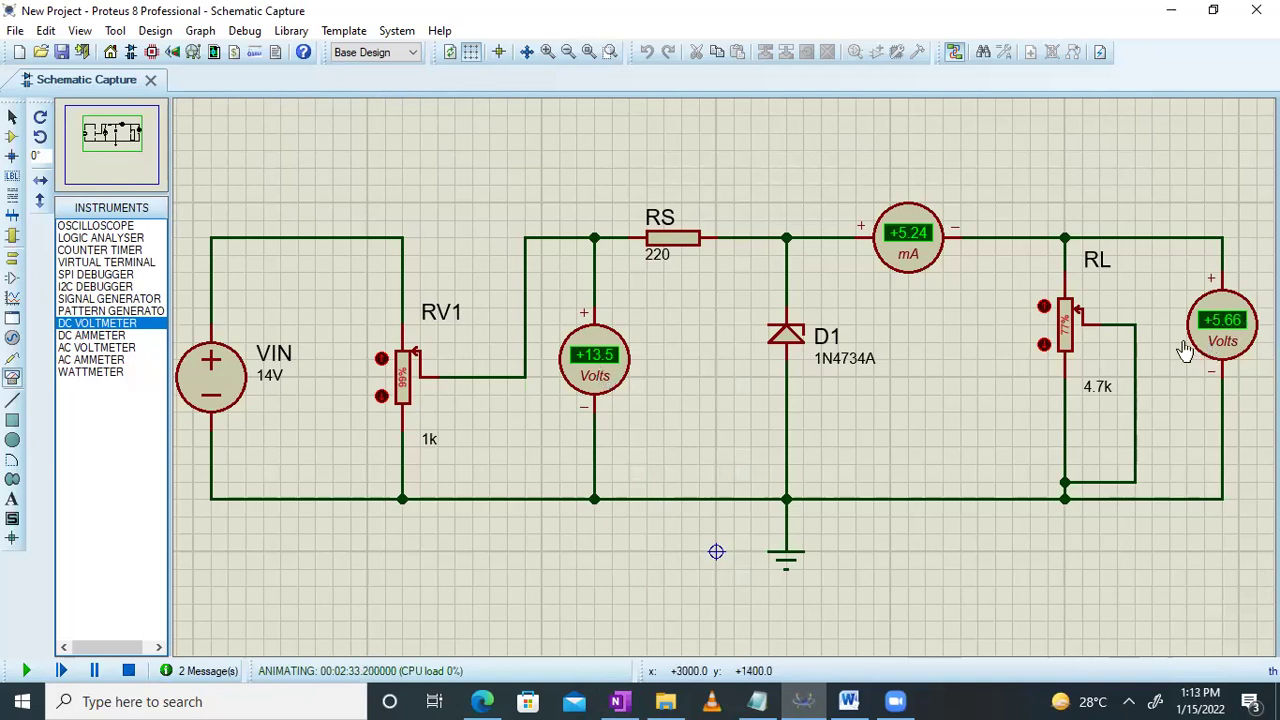
Step: Switch to OneNote and review the whole line regulation observation table for IL = 5 mA, from Vin 4 V to 14 V
left_click(626, 700)
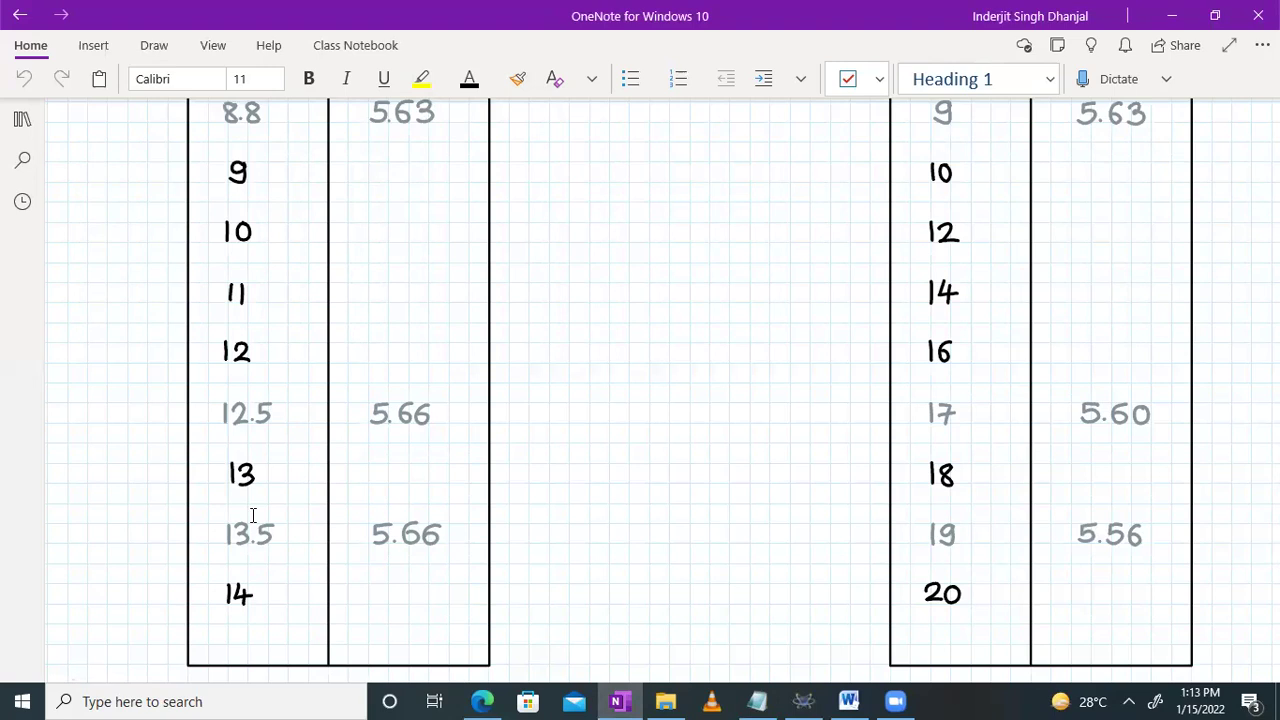
scroll(253, 515, "down", 1)
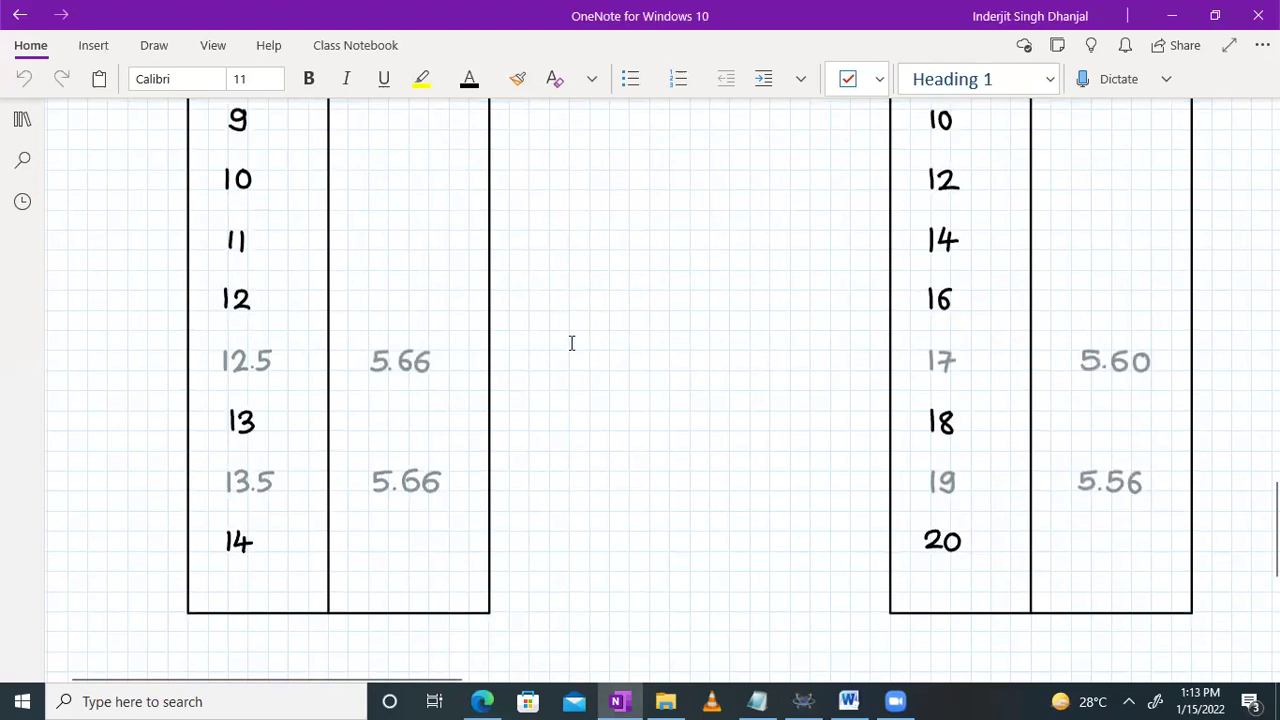
scroll(571, 343, "up", 5)
scroll(571, 343, "down", 3)
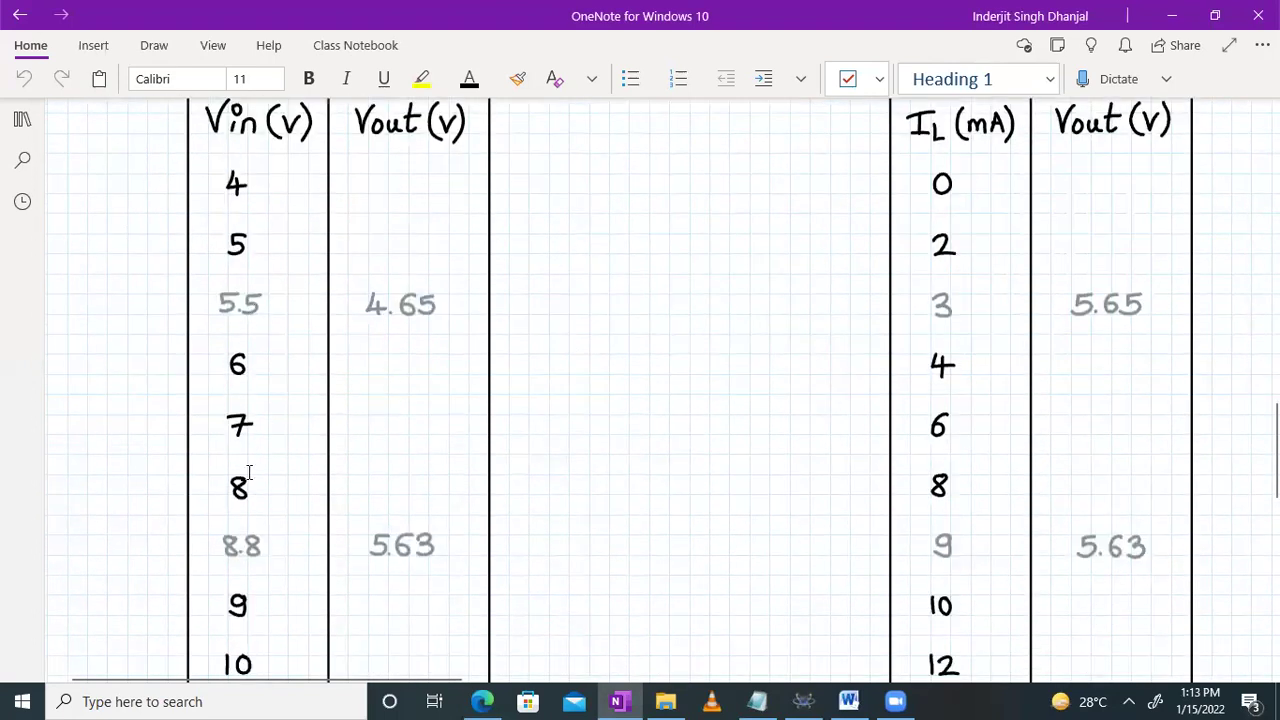
scroll(250, 470, "down", 8)
scroll(586, 389, "up", 11)
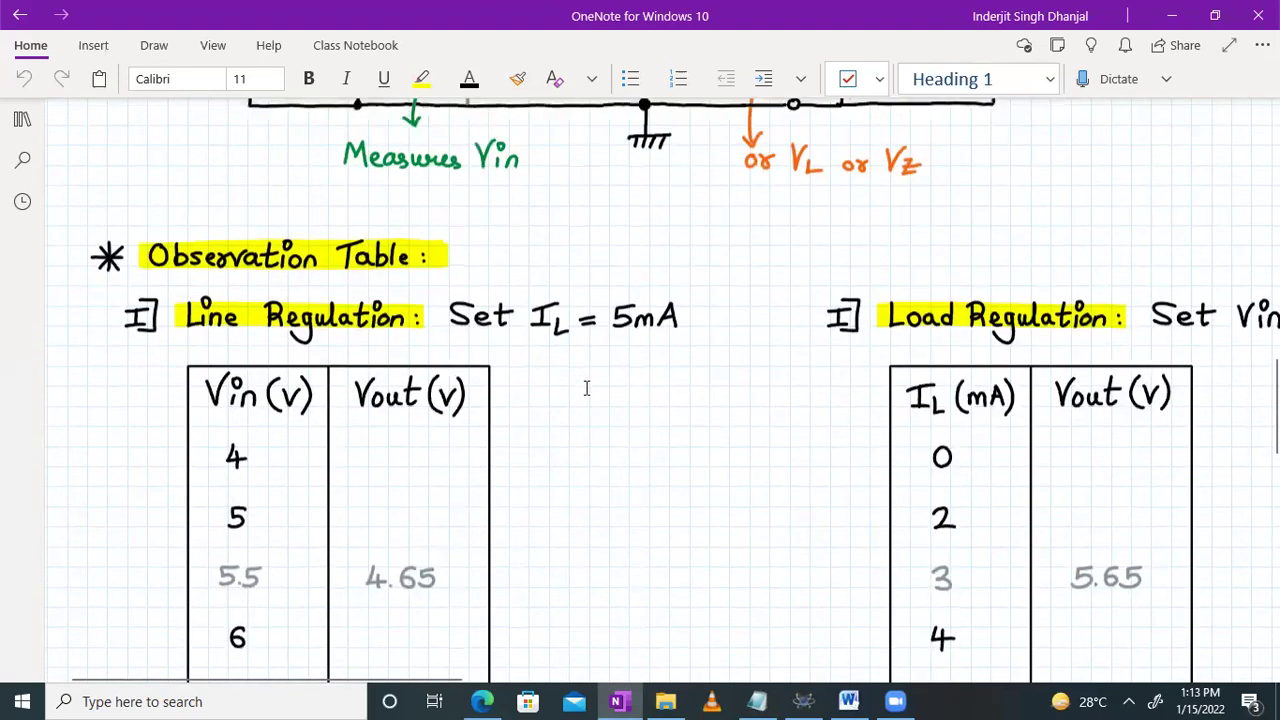
scroll(586, 389, "up", 1)
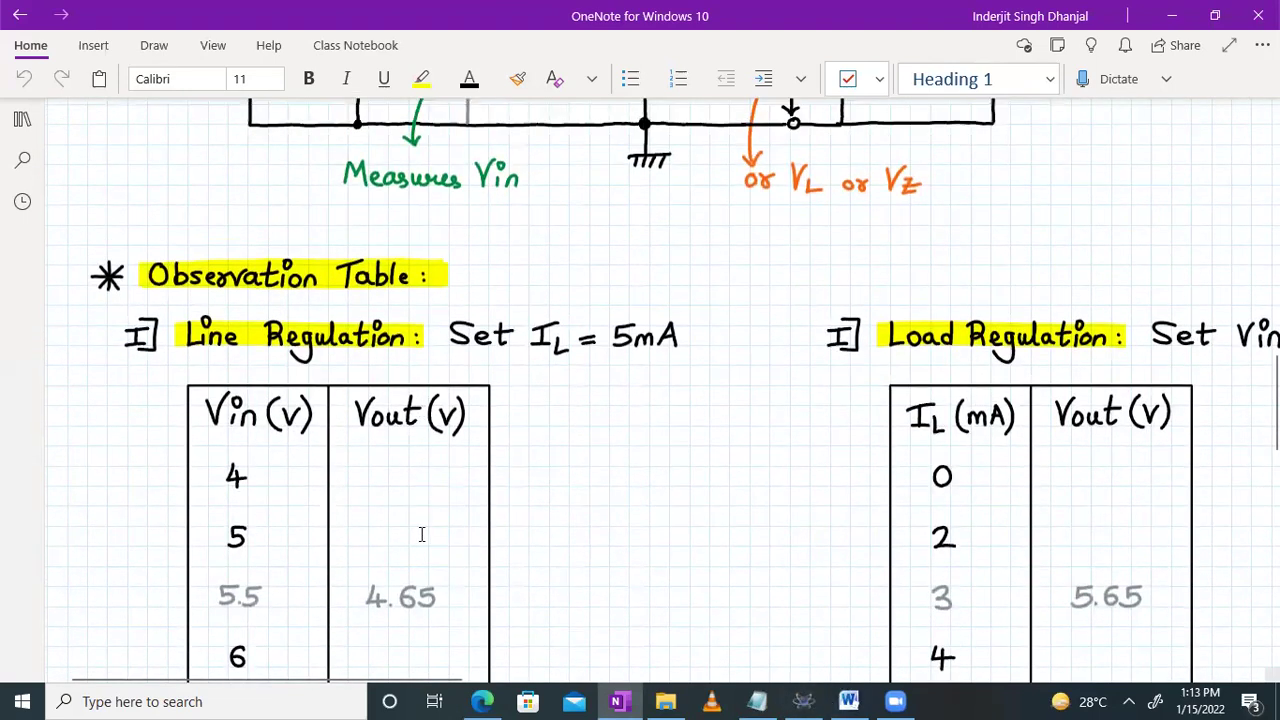
scroll(567, 495, "down", 1)
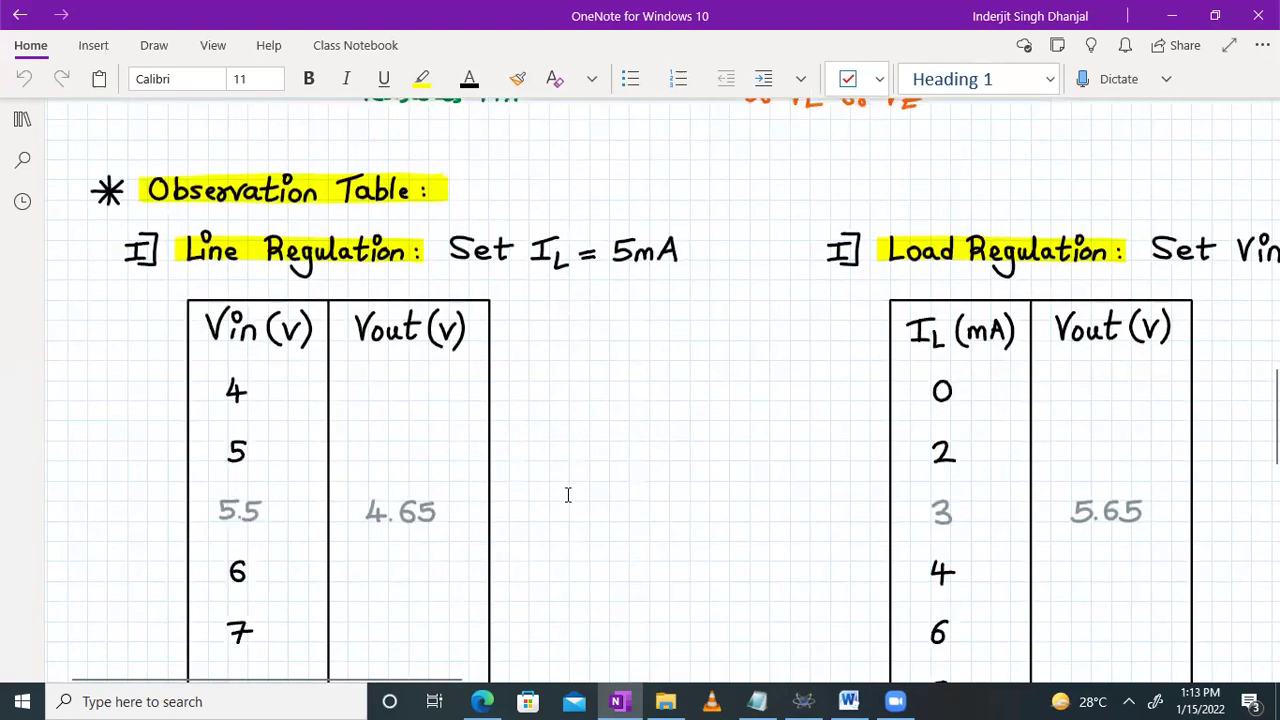
Step: Examine the Plots section in OneNote for the Vout vs Vin and Vout vs IL graphs required
scroll(660, 363, "right", 1)
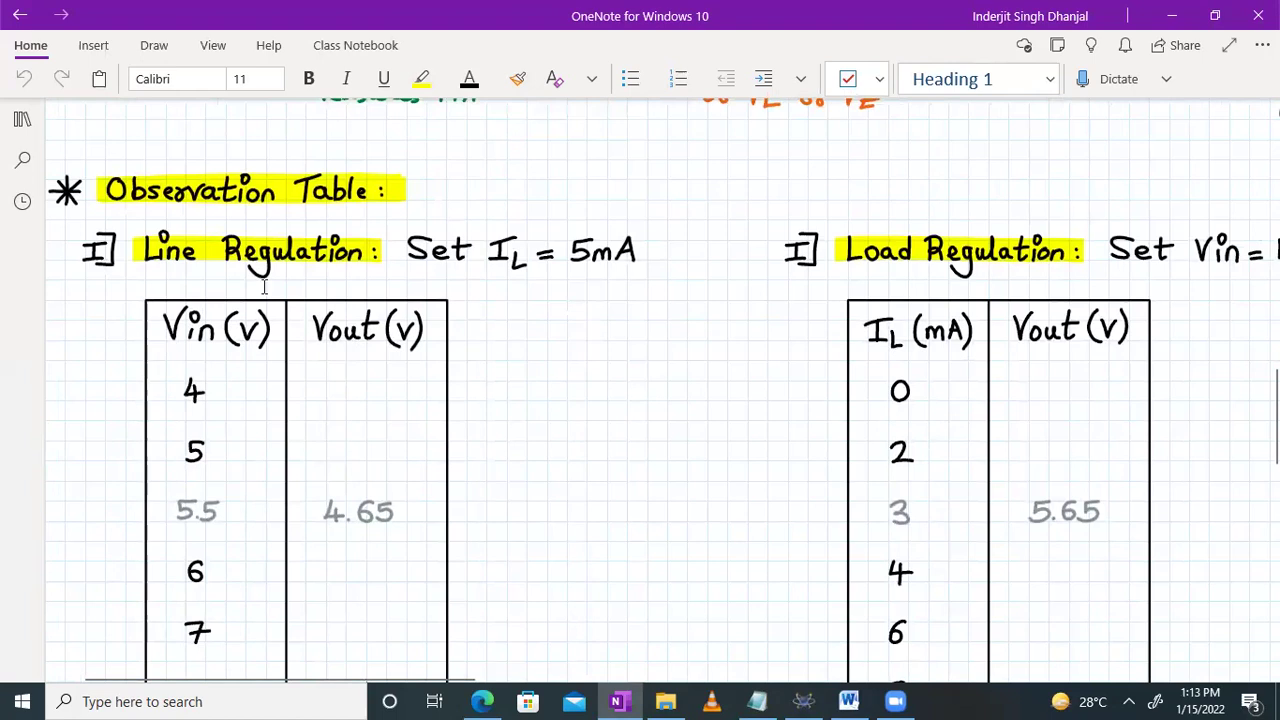
scroll(671, 344, "right", 15)
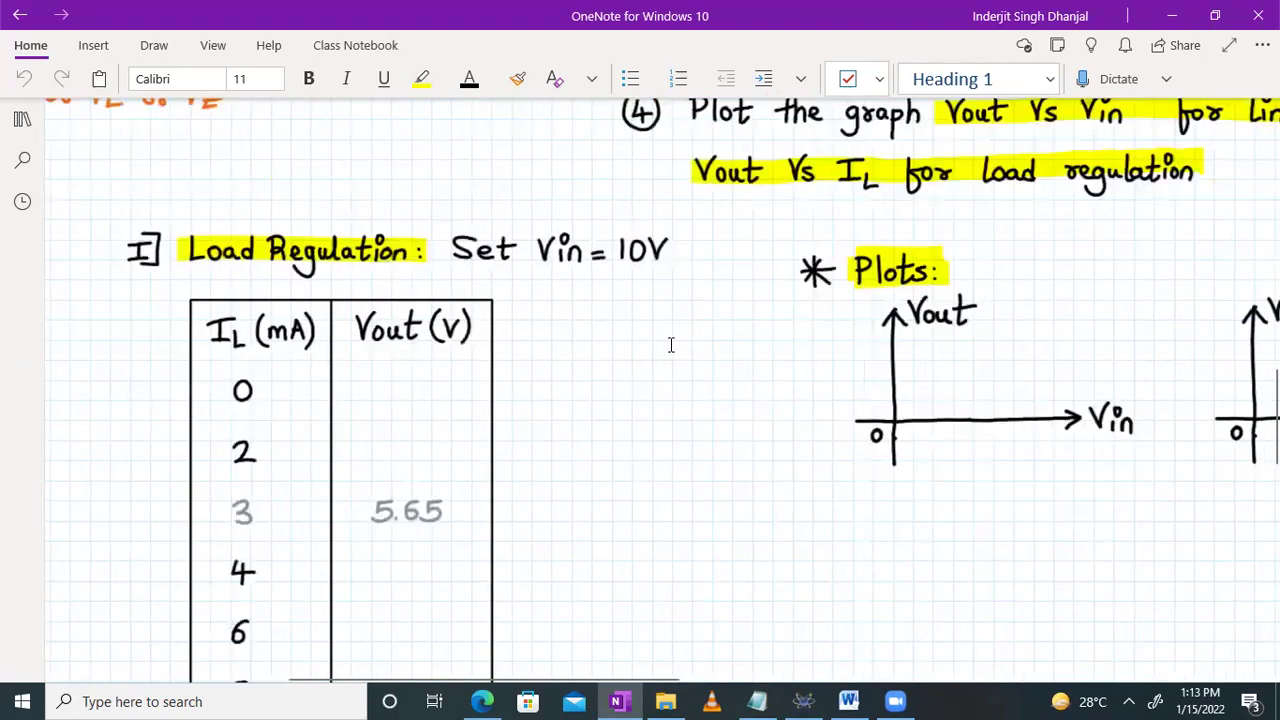
scroll(671, 344, "right", 8)
scroll(671, 344, "up", 1)
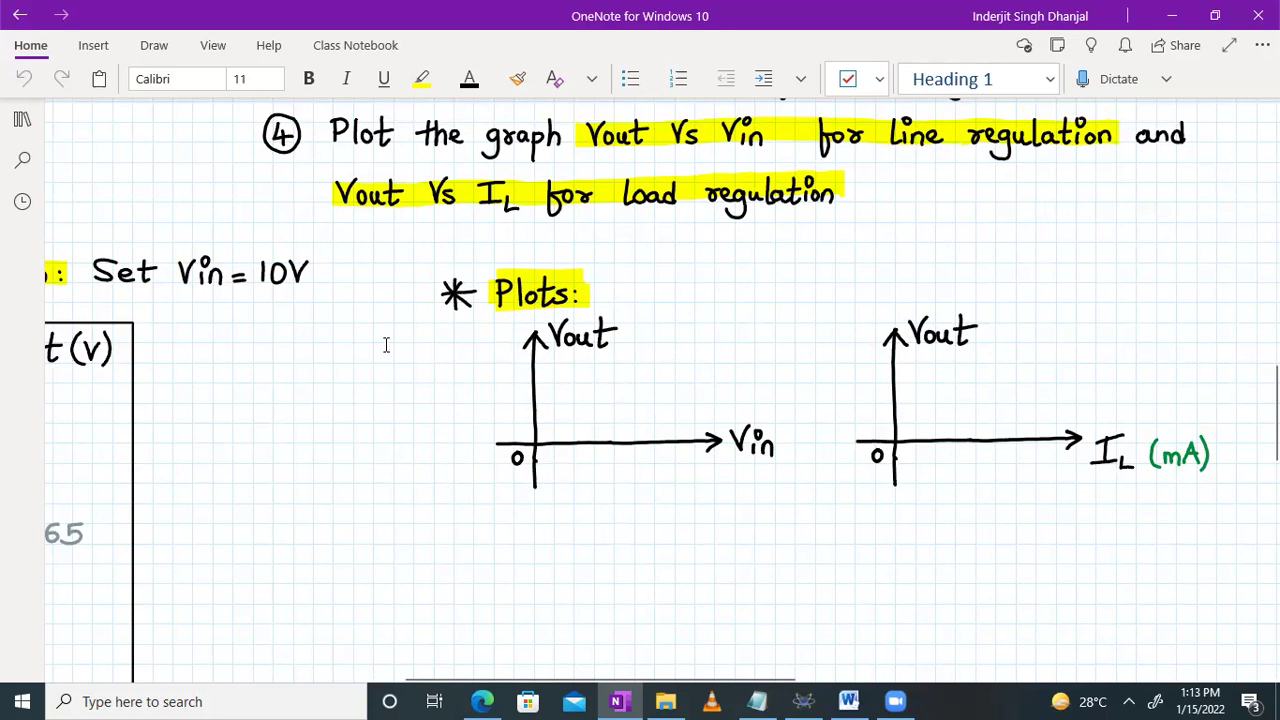
scroll(386, 346, "up", 1)
scroll(386, 346, "down", 1)
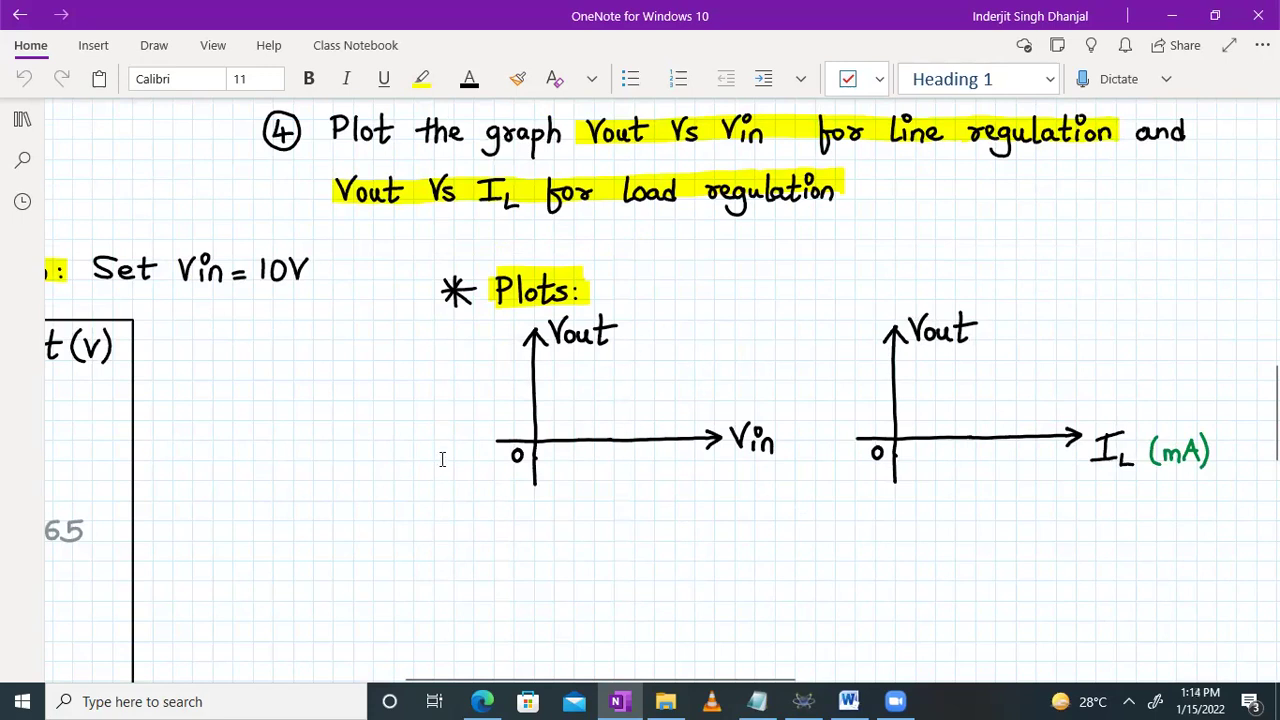
Step: Return to the load regulation table in OneNote and check the Vin = 10 V condition and the IL values to apply
scroll(398, 340, "left", 1)
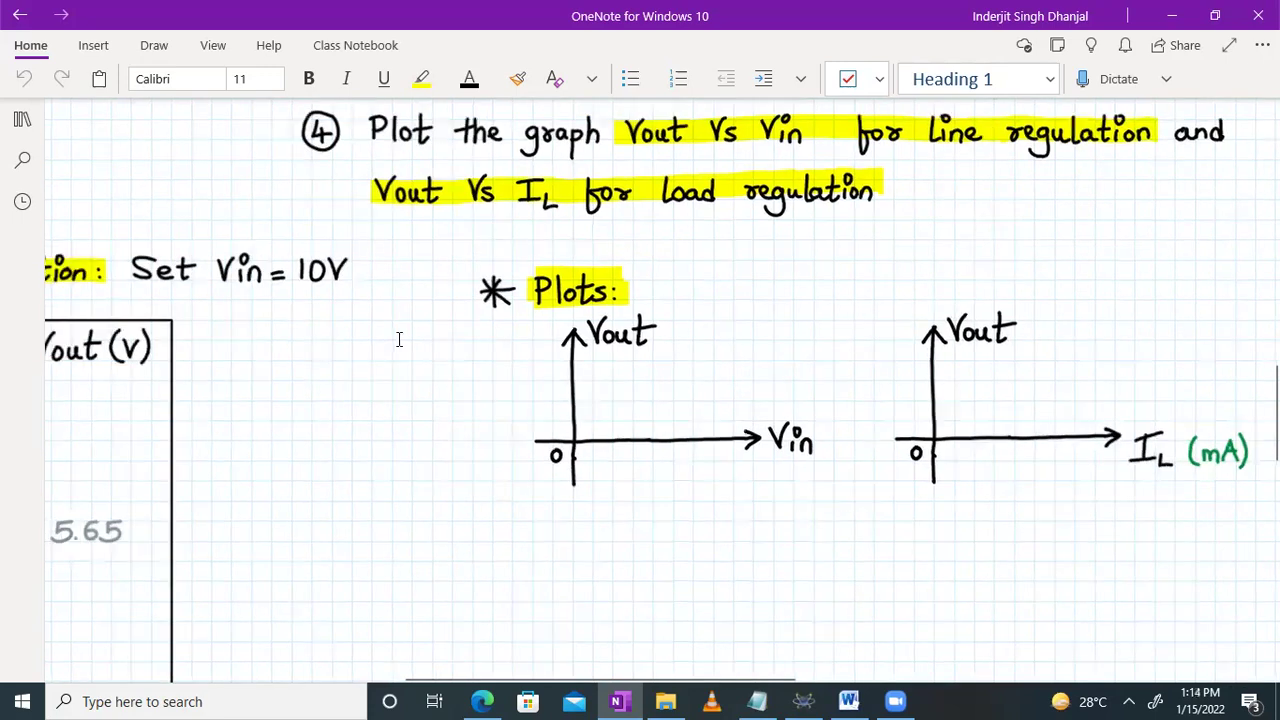
scroll(398, 340, "left", 5)
scroll(398, 340, "down", 2)
scroll(398, 340, "up", 3)
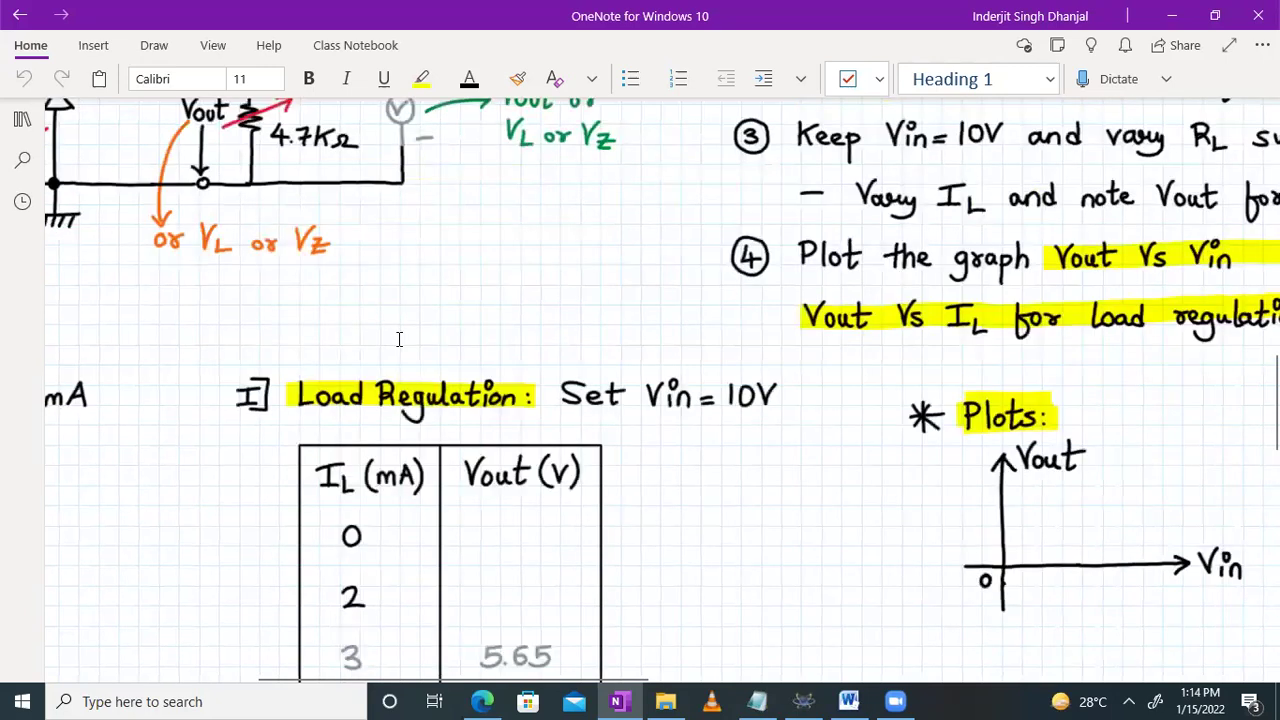
Step: Read the procedure steps in OneNote covering the line regulation, load regulation and graph plotting conditions
scroll(626, 330, "right", 5)
scroll(626, 330, "up", 1)
scroll(626, 330, "right", 2)
scroll(626, 330, "up", 1)
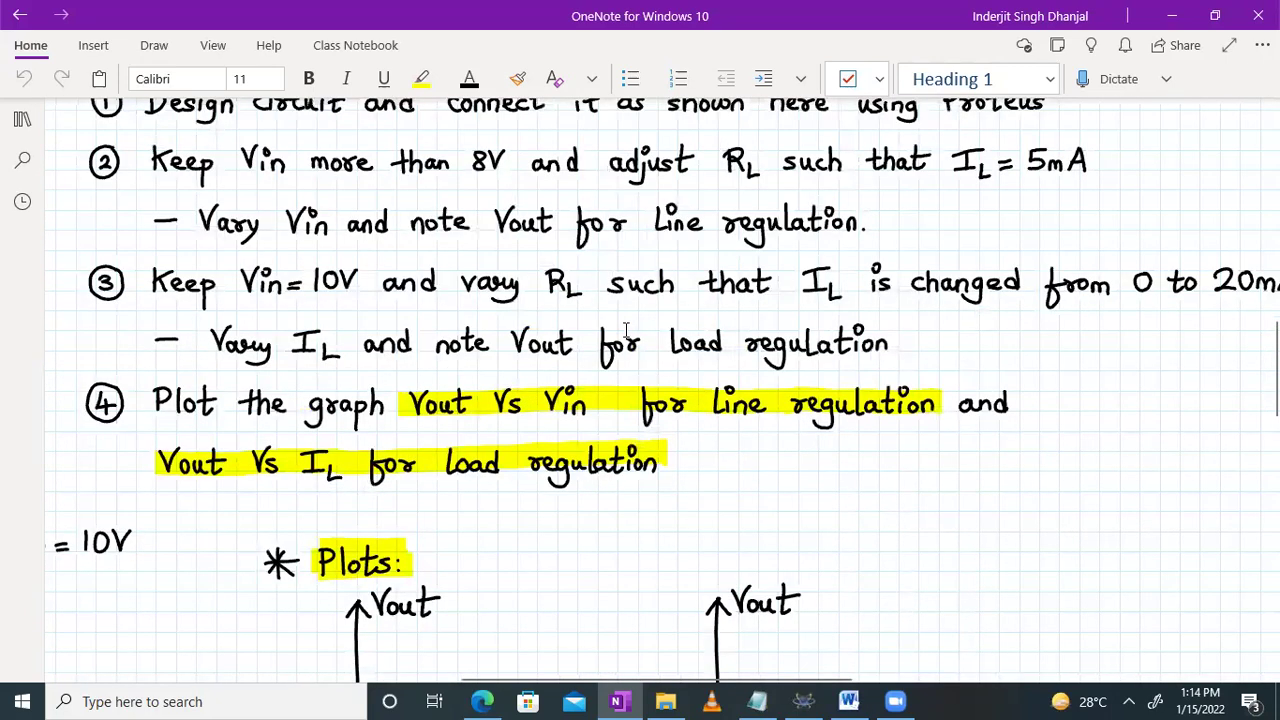
scroll(725, 241, "right", 1)
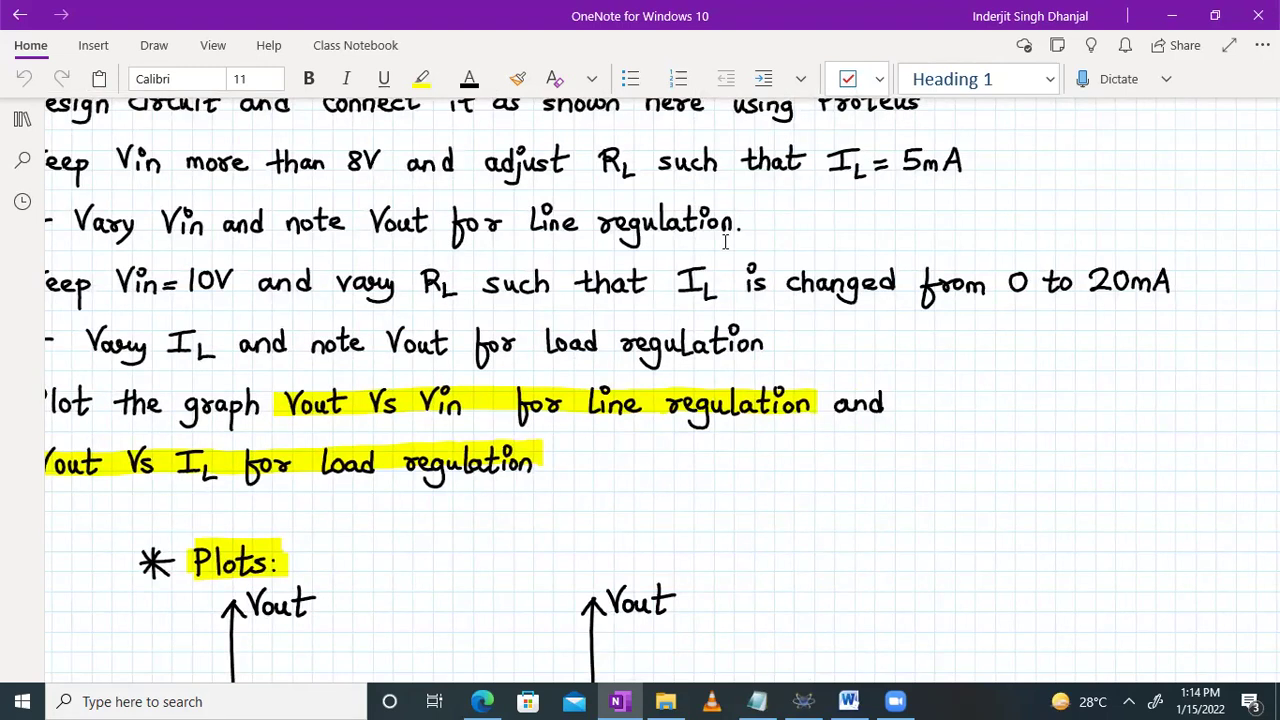
scroll(745, 343, "left", 1)
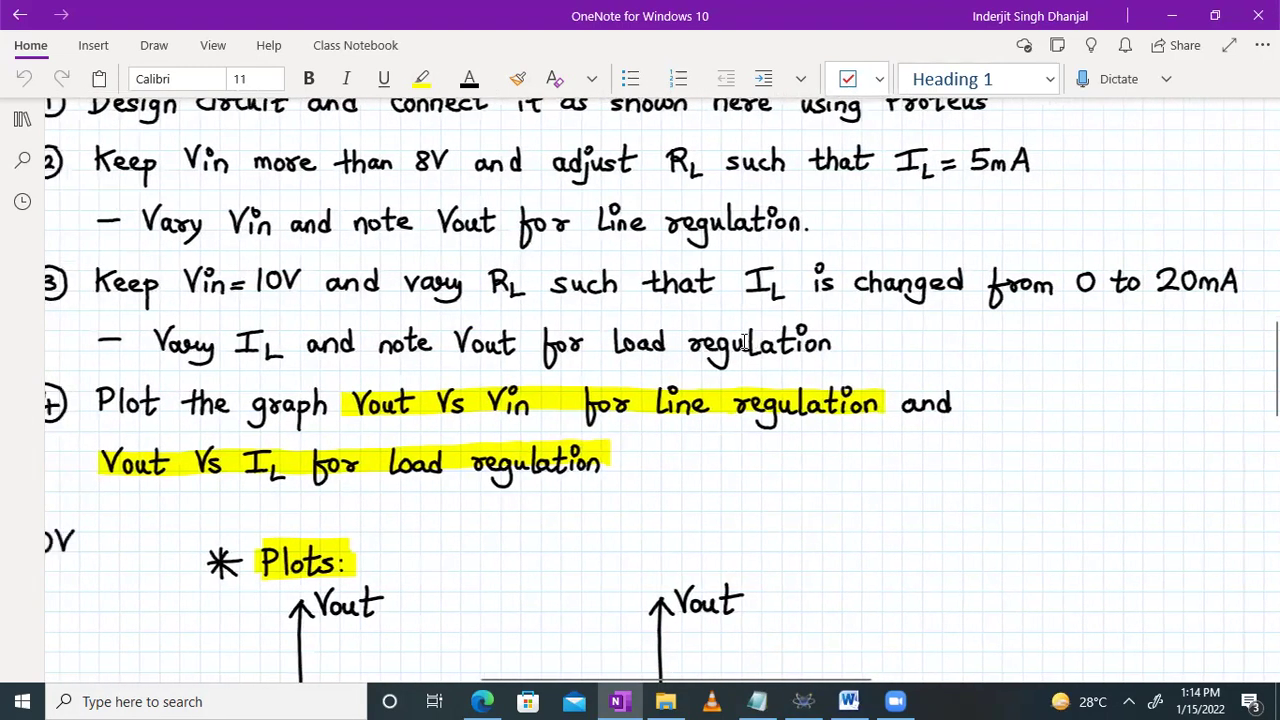
scroll(745, 343, "left", 1)
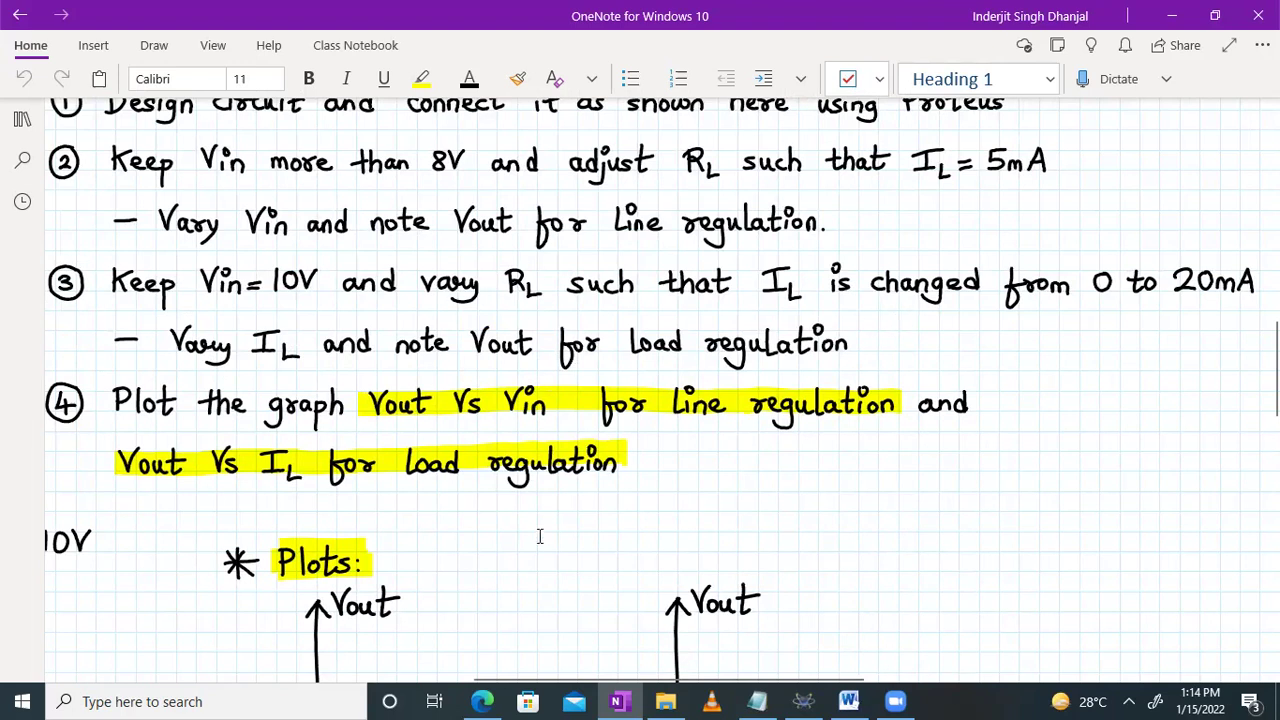
Step: Examine the load regulation table in OneNote and its Vin setting before configuring the circuit
scroll(539, 537, "down", 1)
scroll(539, 537, "right", 1)
scroll(539, 537, "left", 6)
scroll(539, 537, "down", 3)
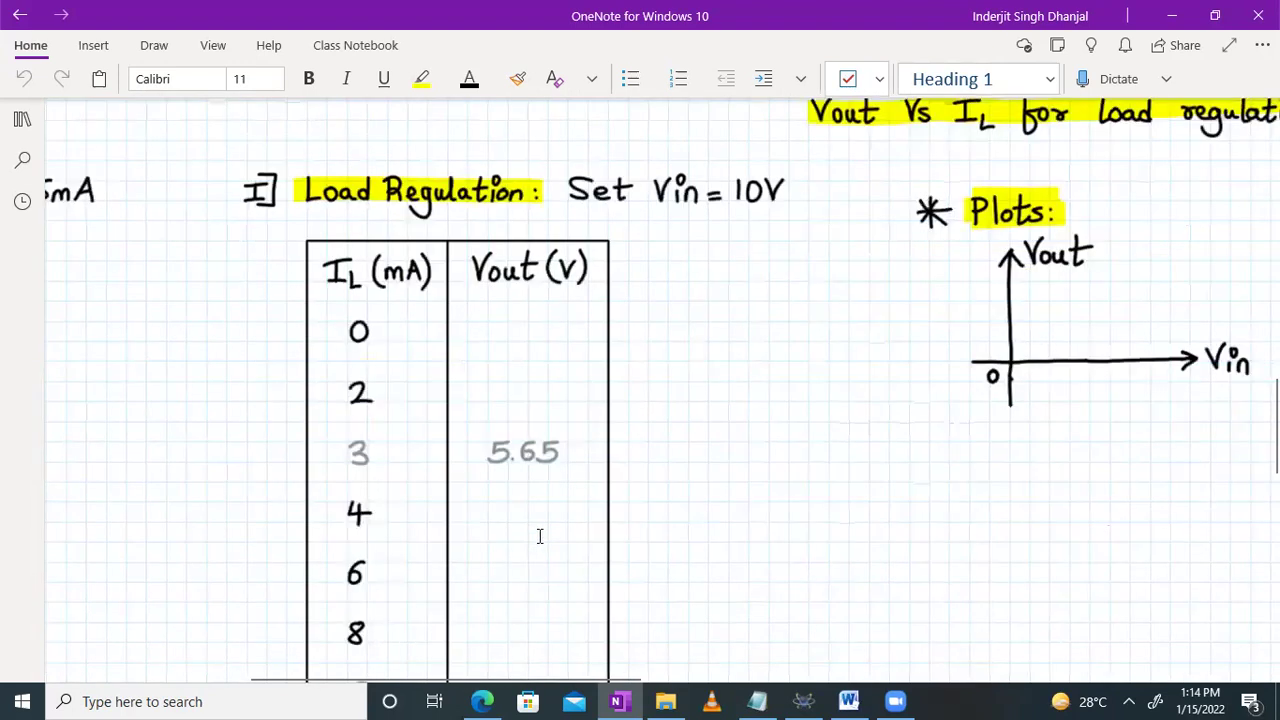
scroll(539, 537, "right", 1)
scroll(523, 357, "down", 5)
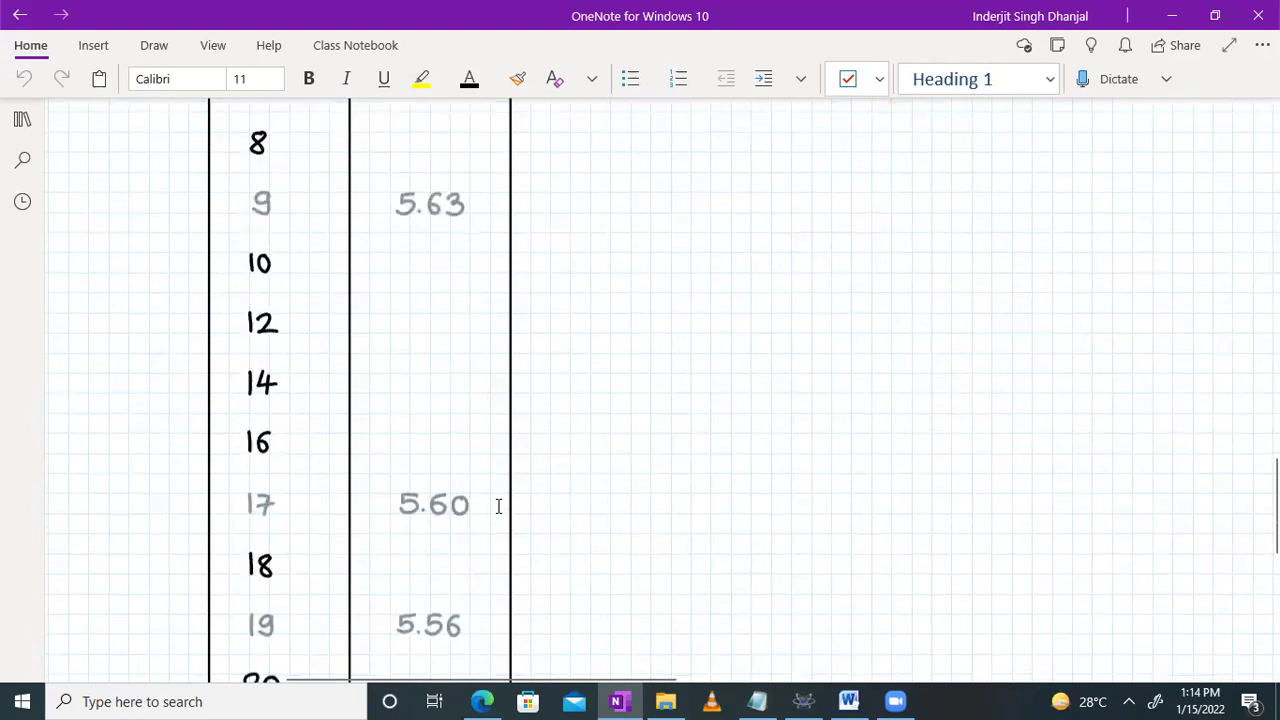
scroll(498, 506, "up", 6)
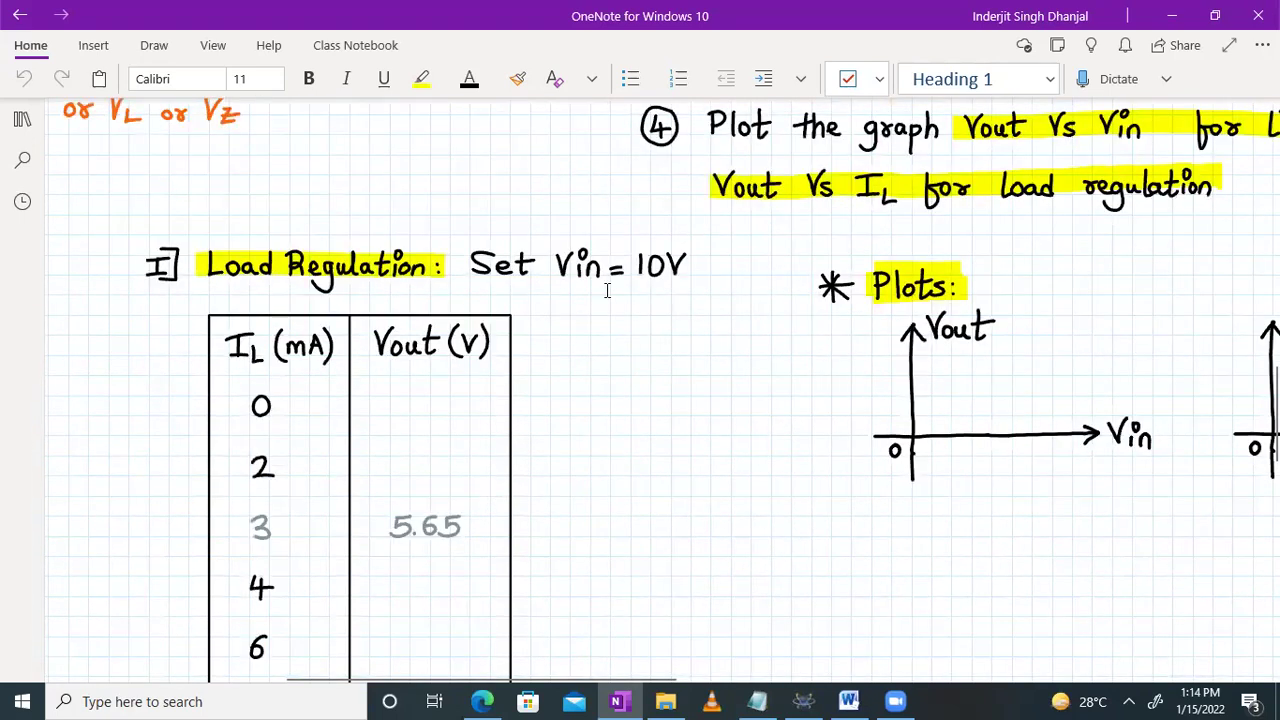
Step: Switch to Proteus and lower RV1 to 88% for an input voltage of about 10.2 V
left_click(802, 701)
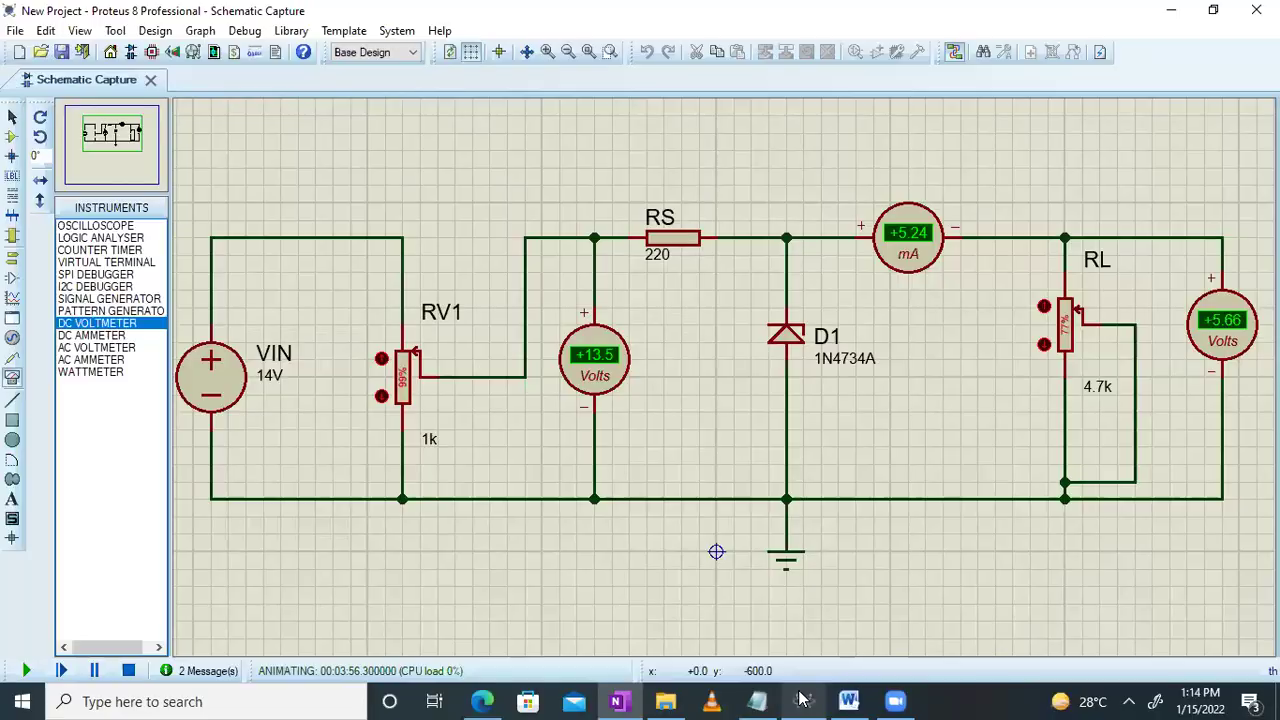
left_click(381, 394)
left_click(381, 394)
left_click(381, 394)
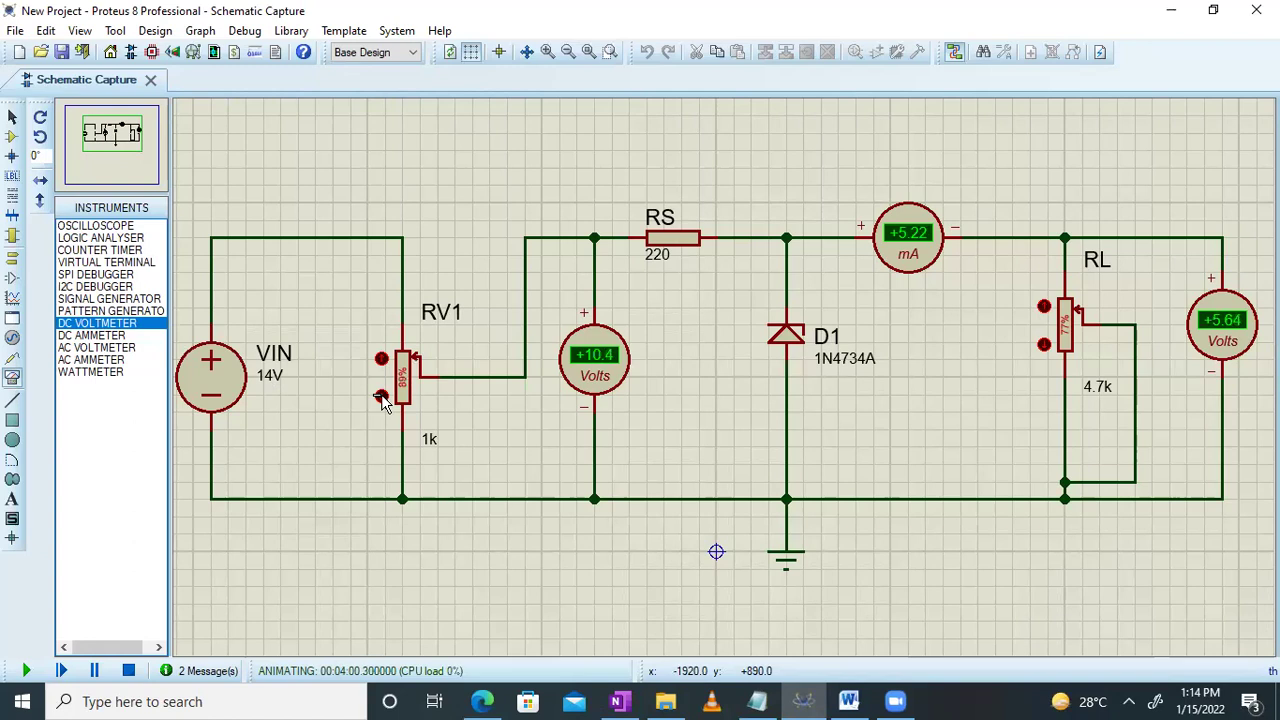
left_click(381, 394)
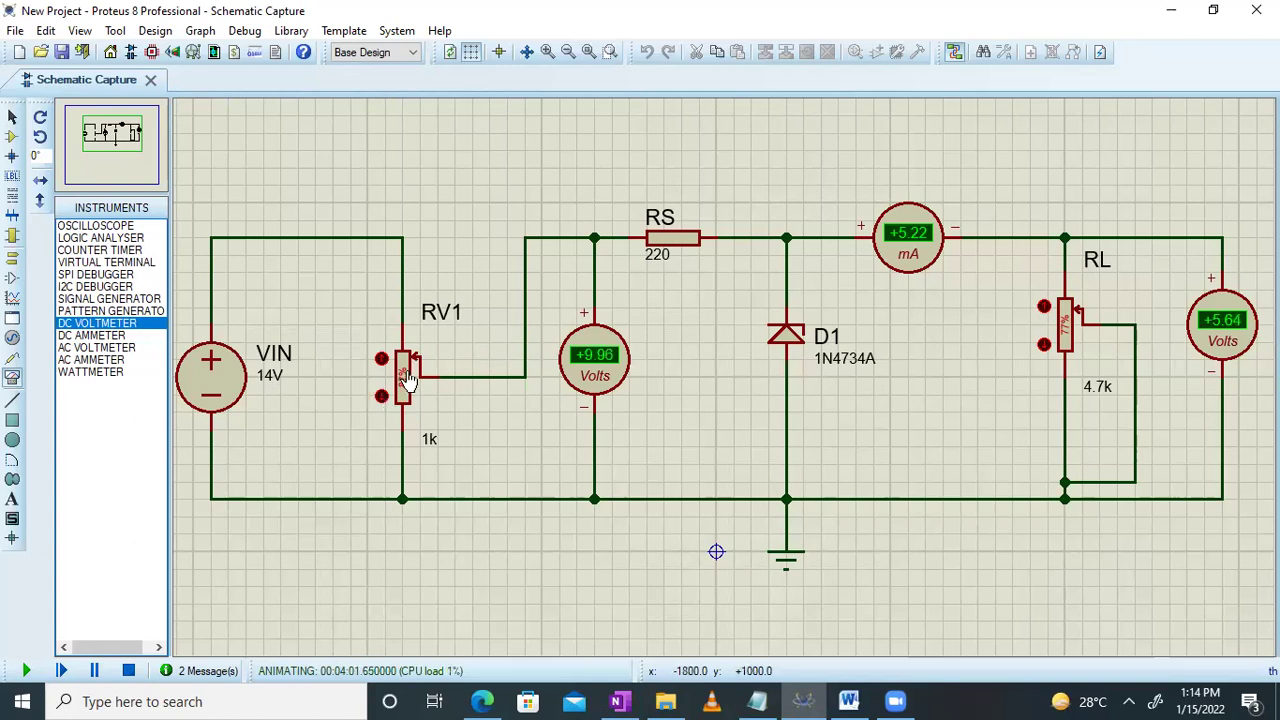
left_click(382, 359)
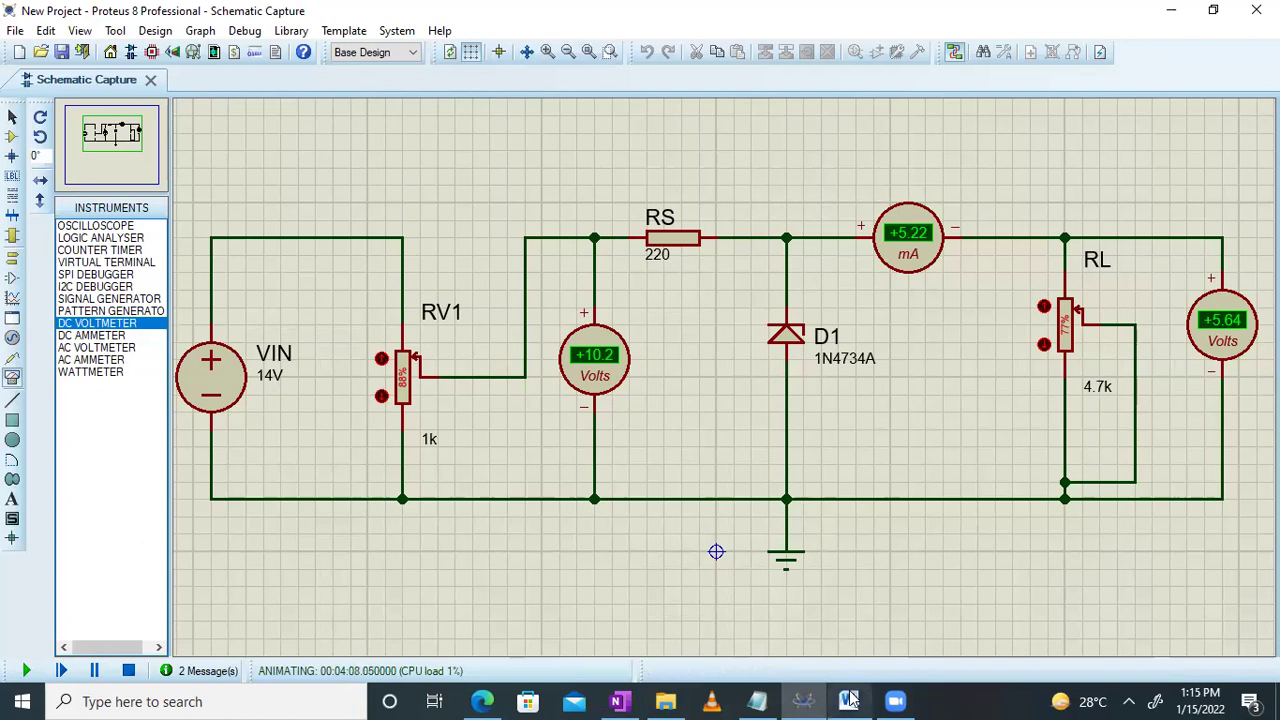
Step: Switch to OneNote and review all IL rows of the load regulation table, from 0 to 20 mA
left_click(619, 701)
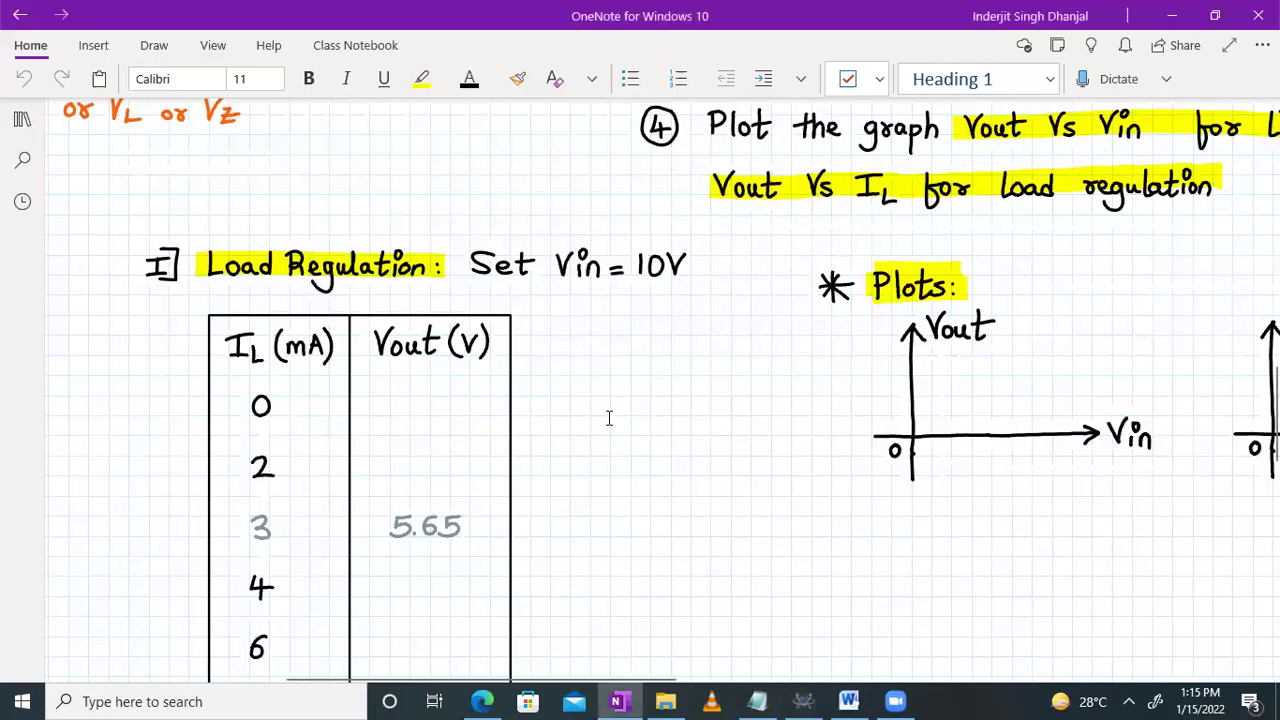
scroll(608, 418, "left", 1)
scroll(608, 418, "down", 3)
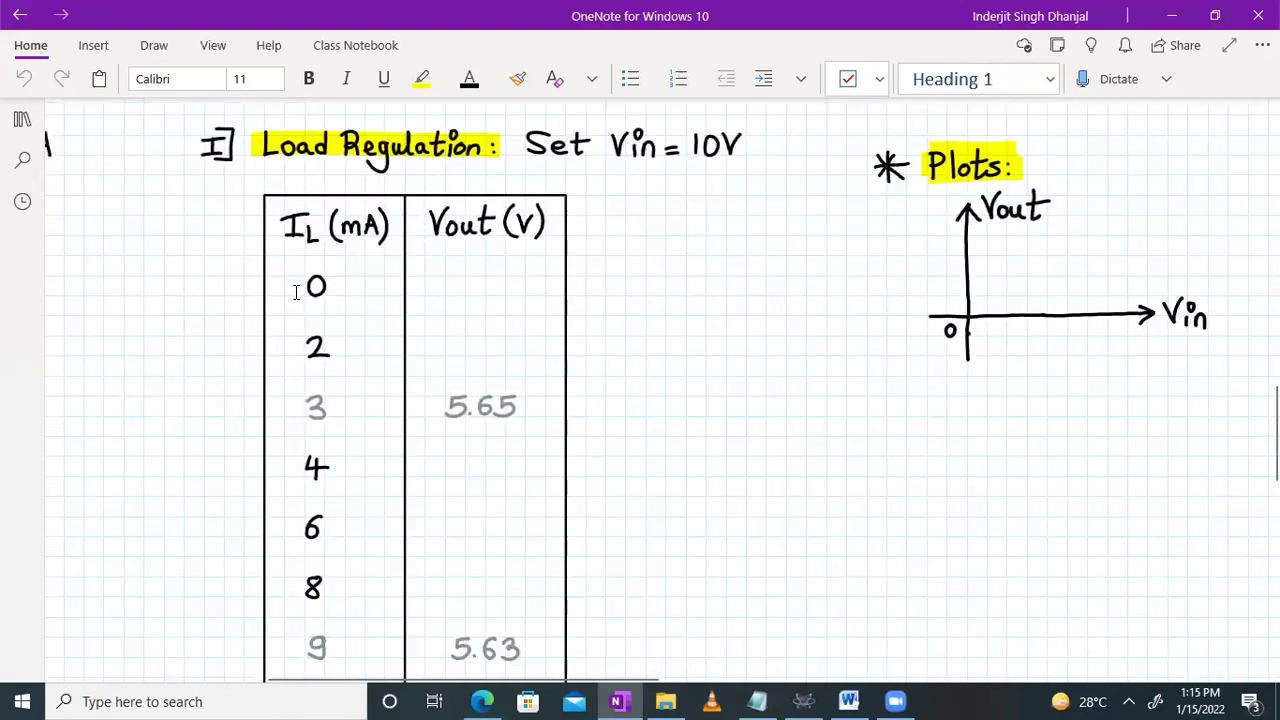
scroll(243, 356, "down", 5)
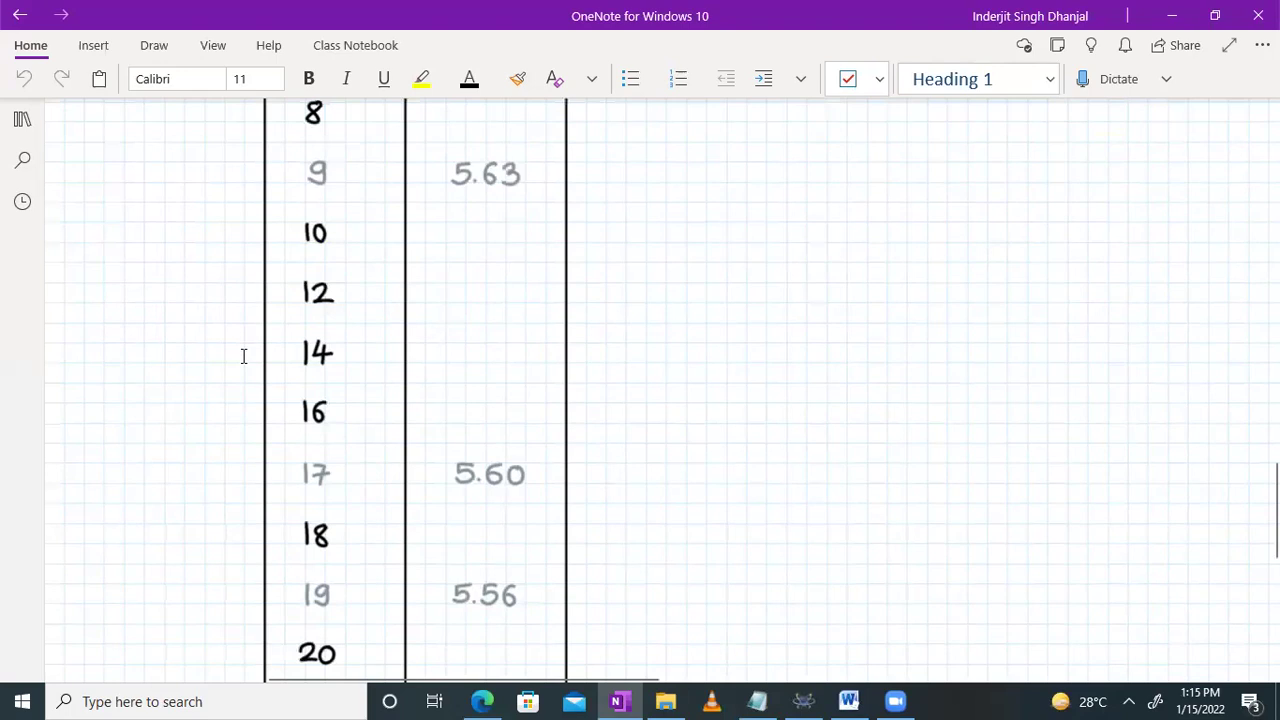
scroll(243, 356, "down", 3)
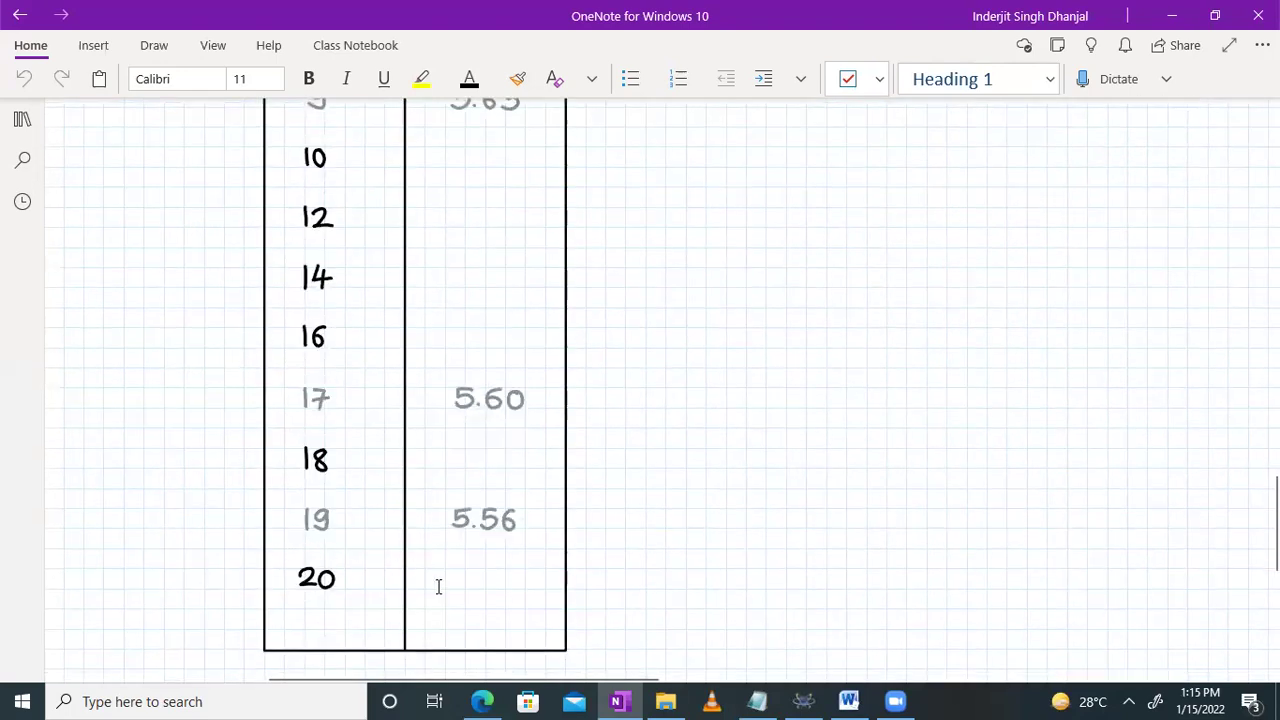
scroll(669, 309, "up", 4)
scroll(318, 316, "up", 1)
scroll(318, 316, "up", 1)
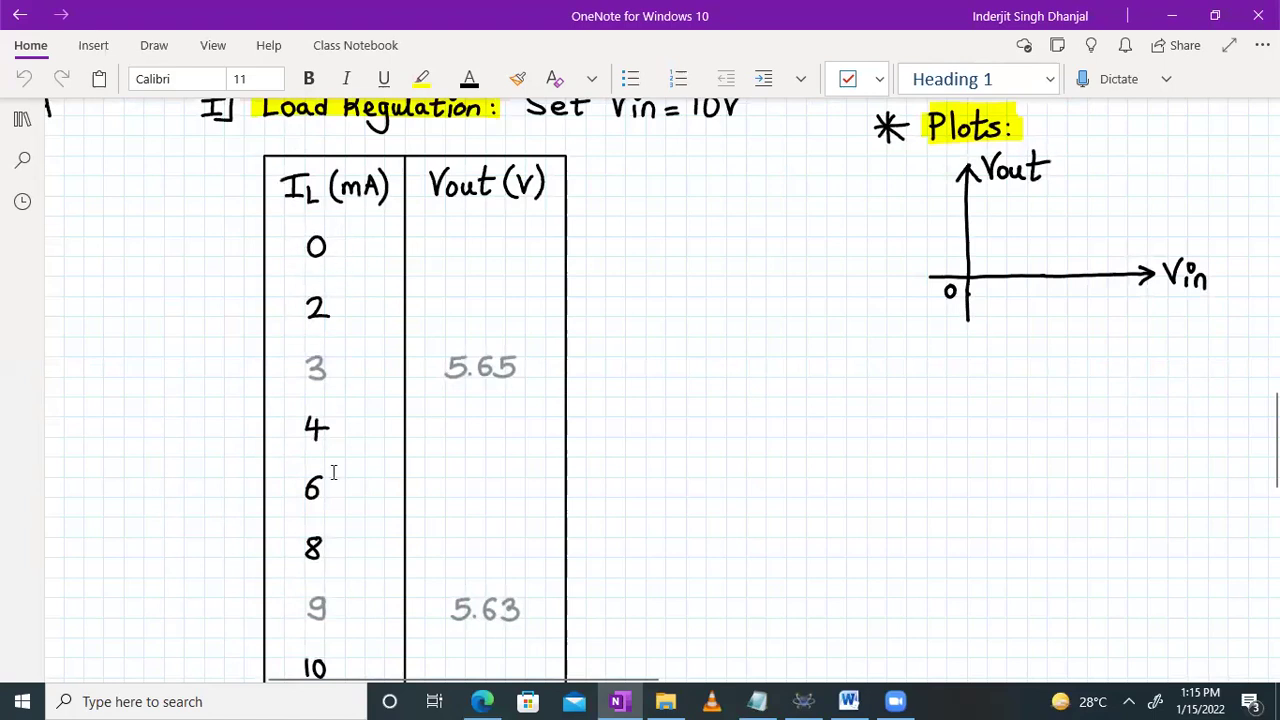
scroll(344, 547, "down", 1)
scroll(344, 547, "down", 4)
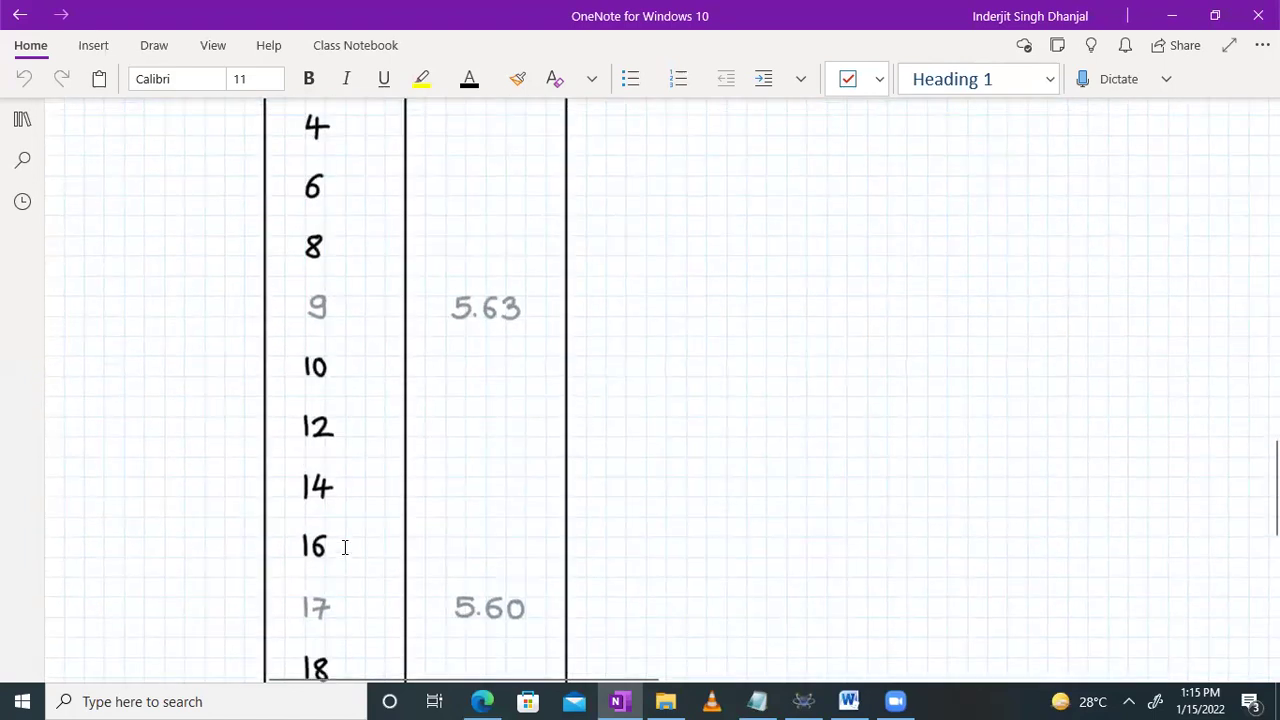
scroll(344, 547, "down", 1)
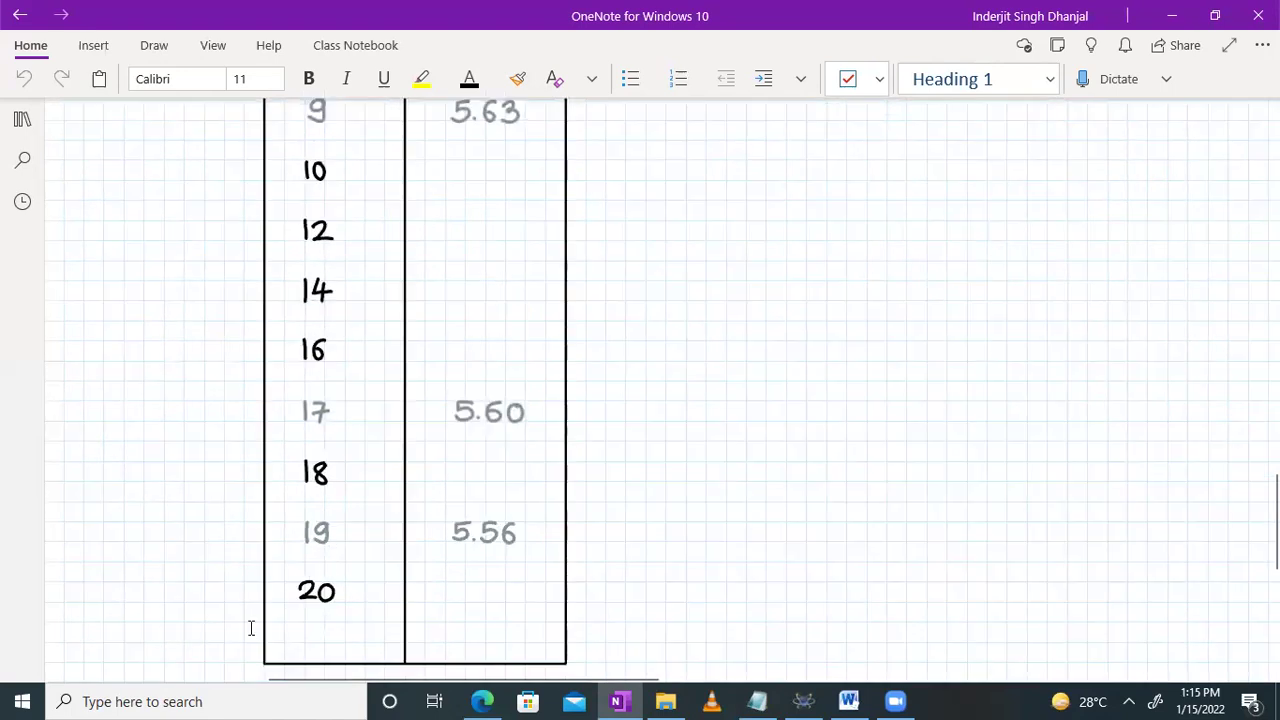
scroll(356, 440, "up", 1)
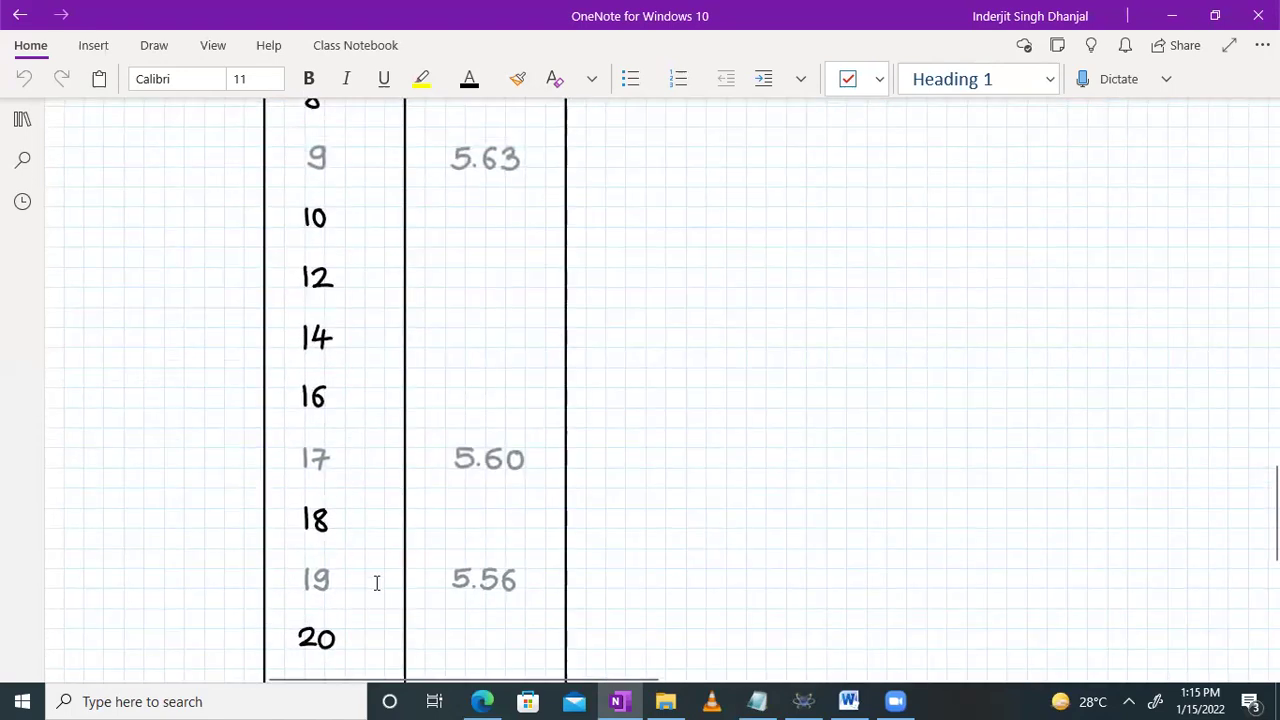
Step: Switch to Proteus and raise RL to 94% for a load current of about 19.7 mA
left_click(803, 701)
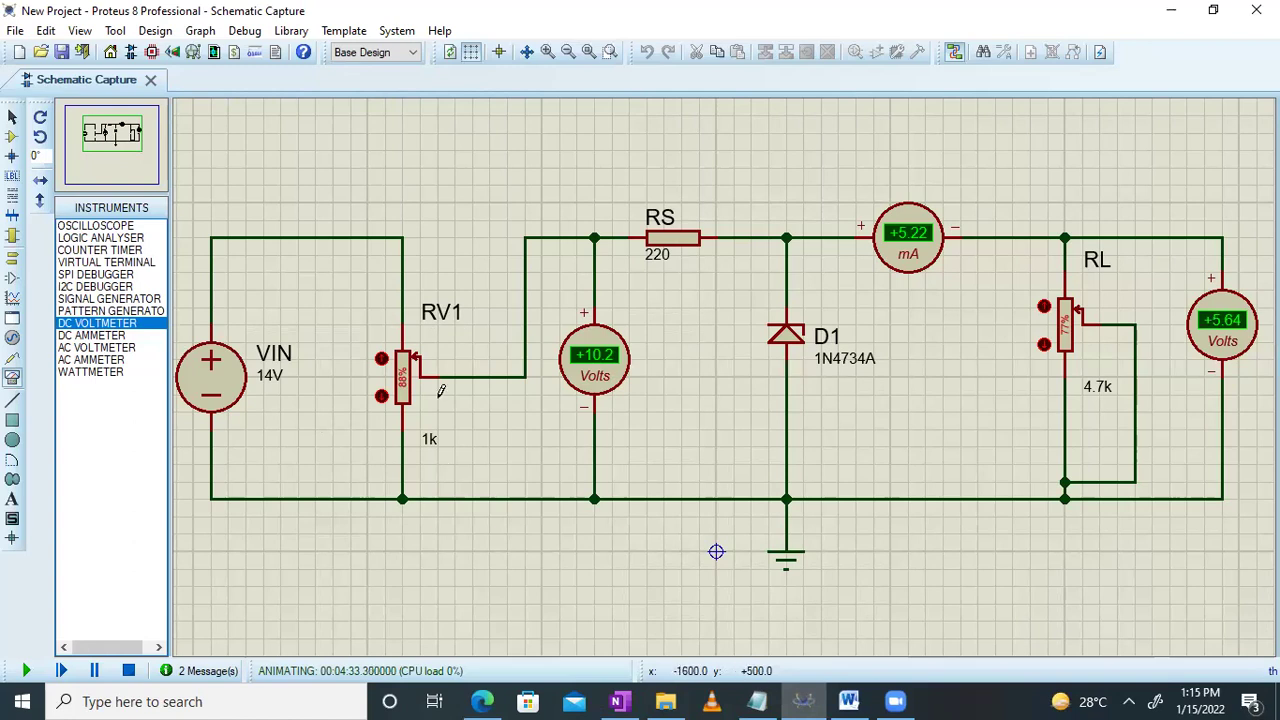
left_click(1043, 307)
left_click(1043, 307)
left_click(1043, 307)
left_click(1043, 307)
left_click(1043, 307)
left_click(1043, 307)
left_click(1043, 307)
left_click(1043, 307)
left_click(1043, 307)
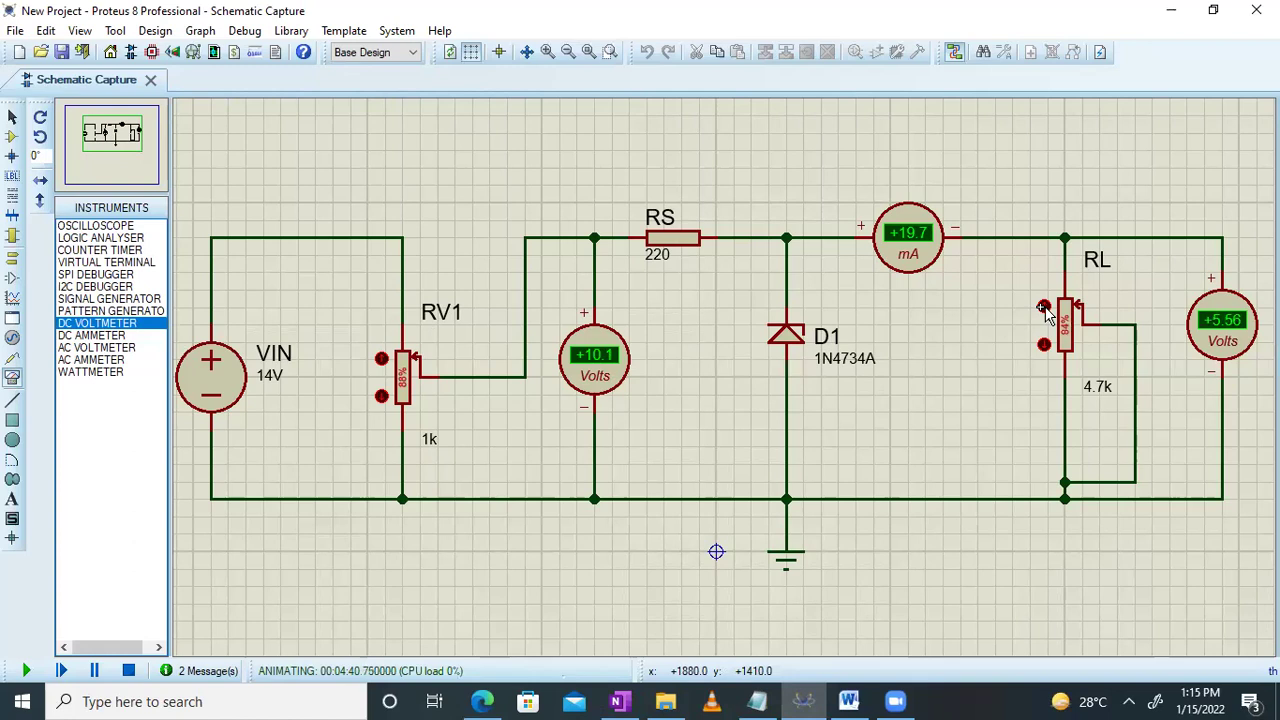
left_click(1044, 345)
left_click(1043, 307)
Step: Compare the Proteus load current and output voltage readings with the 19 mA row of the OneNote load regulation table
left_click(620, 700)
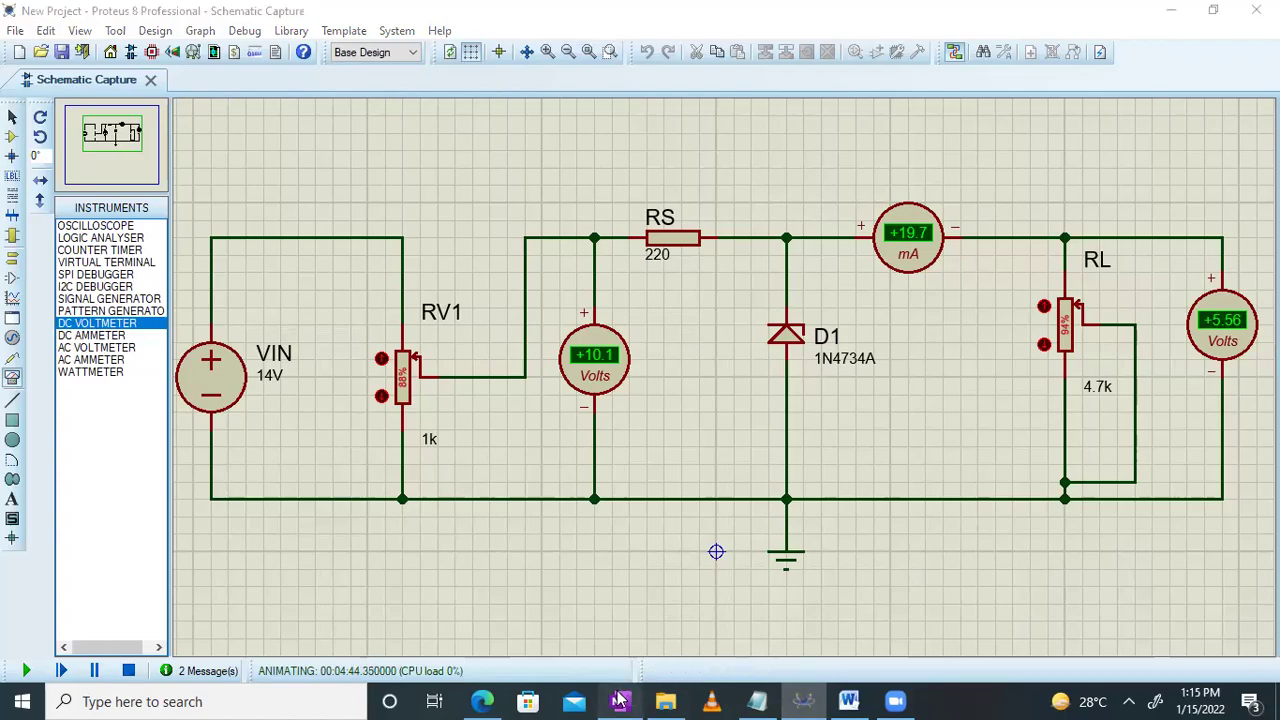
scroll(646, 637, "down", 1)
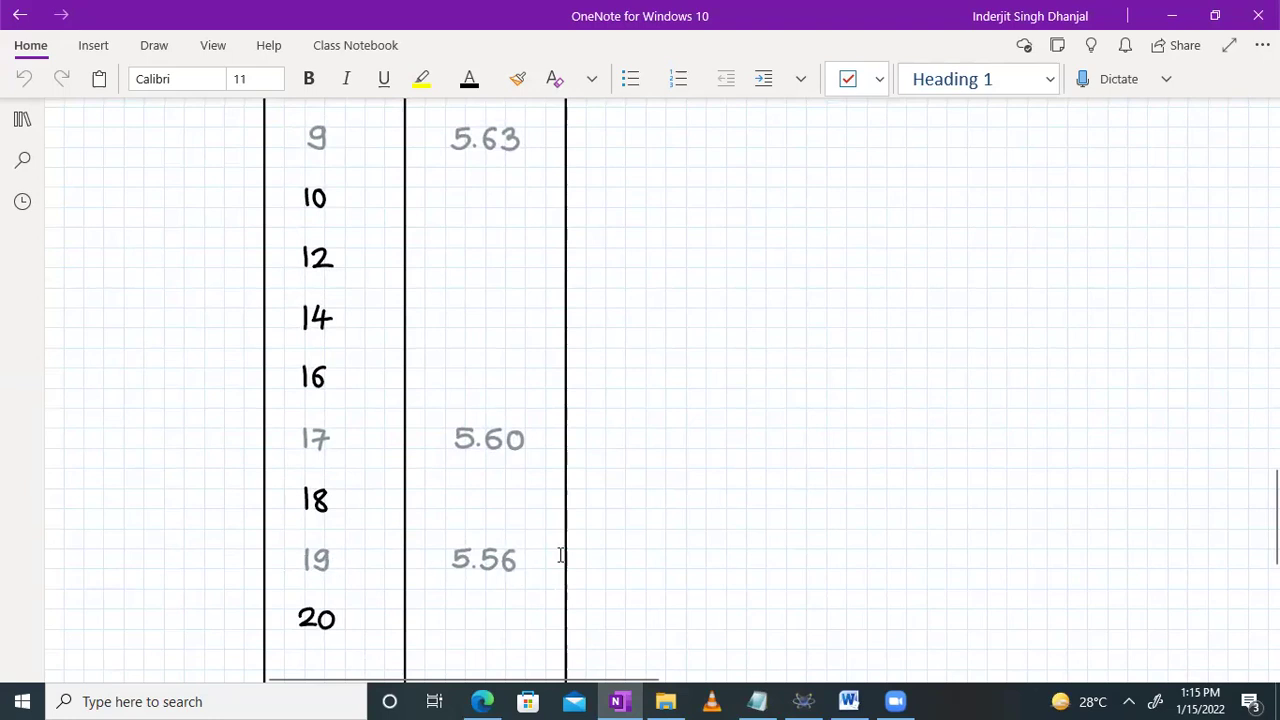
left_click(803, 701)
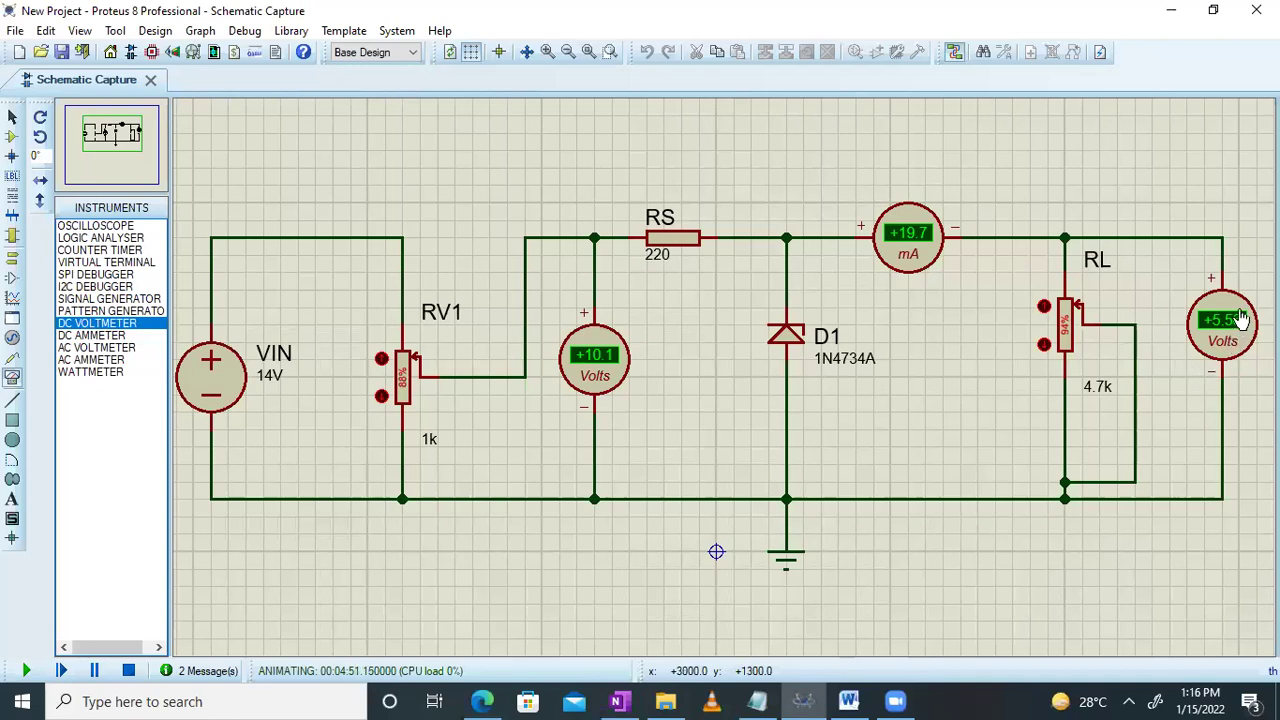
left_click(618, 701)
scroll(490, 520, "down", 2)
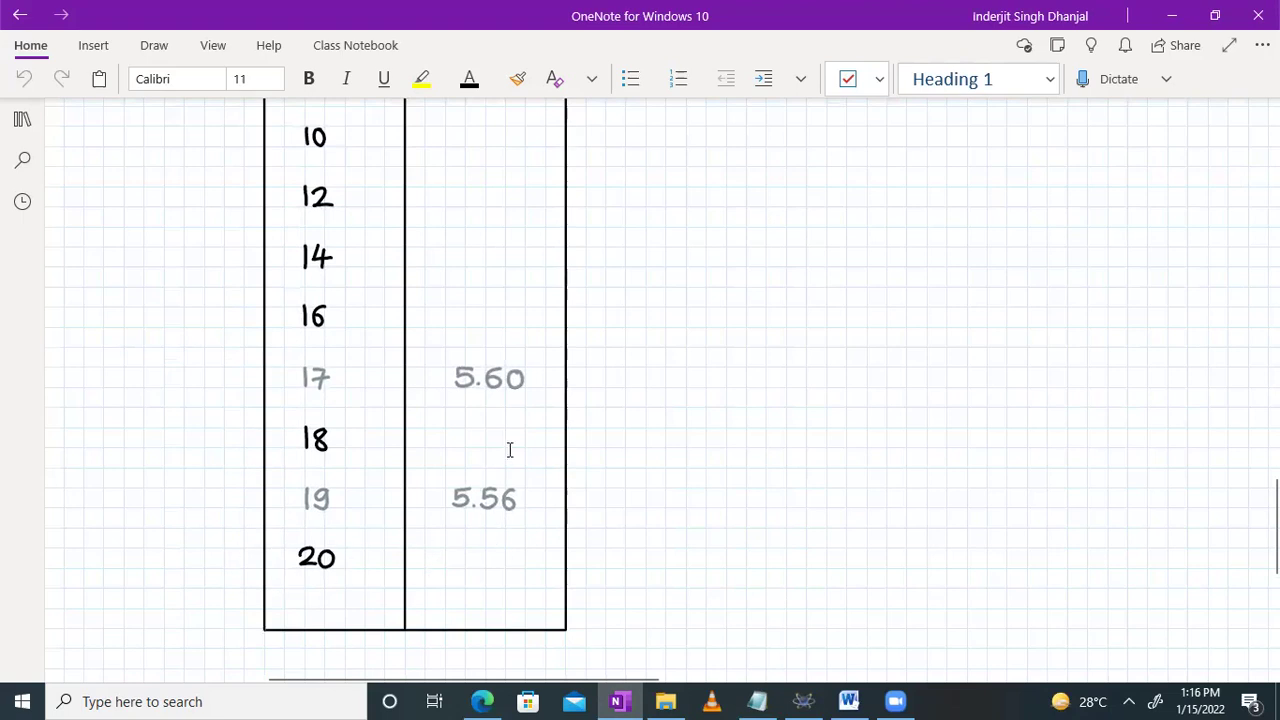
scroll(510, 450, "up", 1)
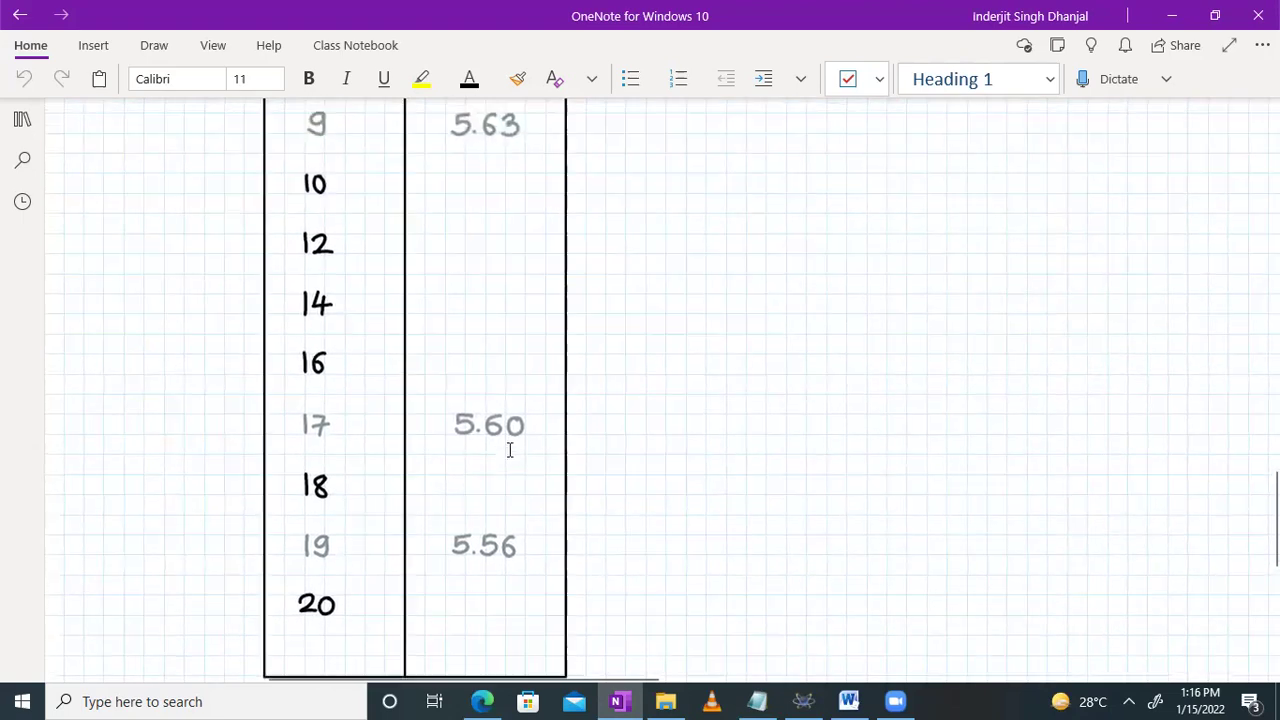
Step: Lower RL in Proteus to 93% for a 17.0 mA load current, then compare with the 17 mA row in OneNote
left_click(805, 700)
left_click(1042, 344)
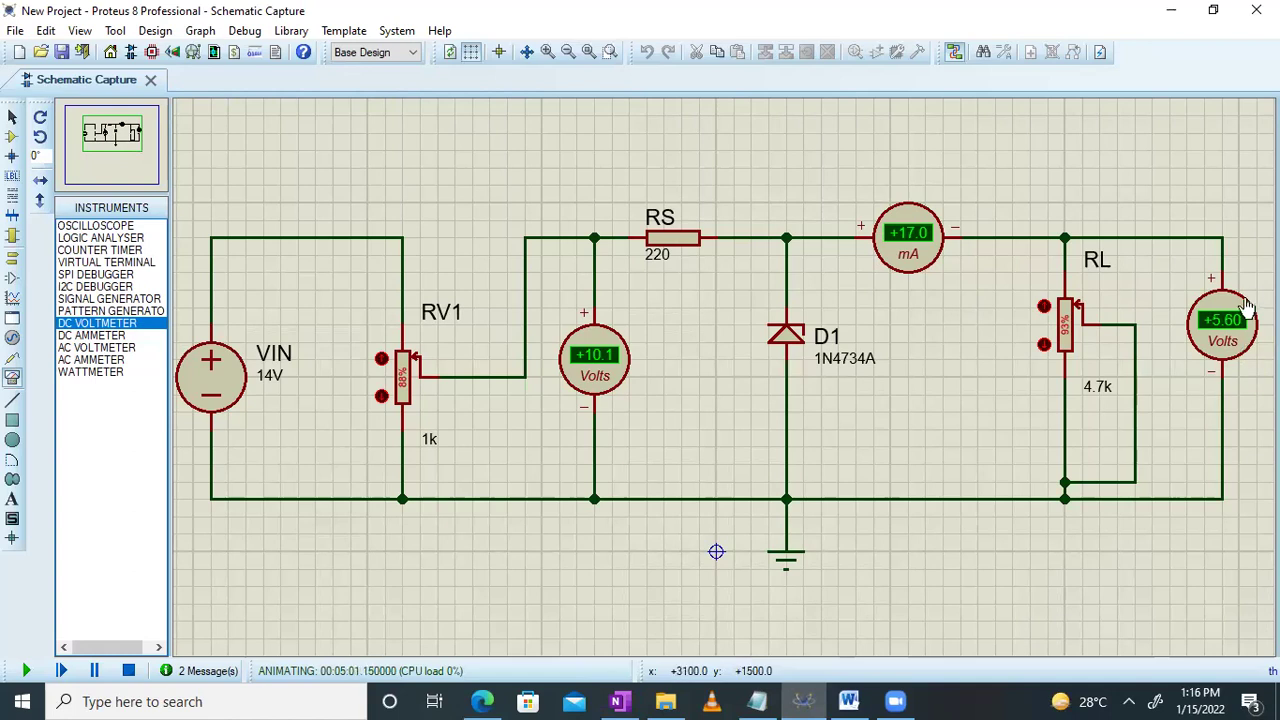
left_click(619, 701)
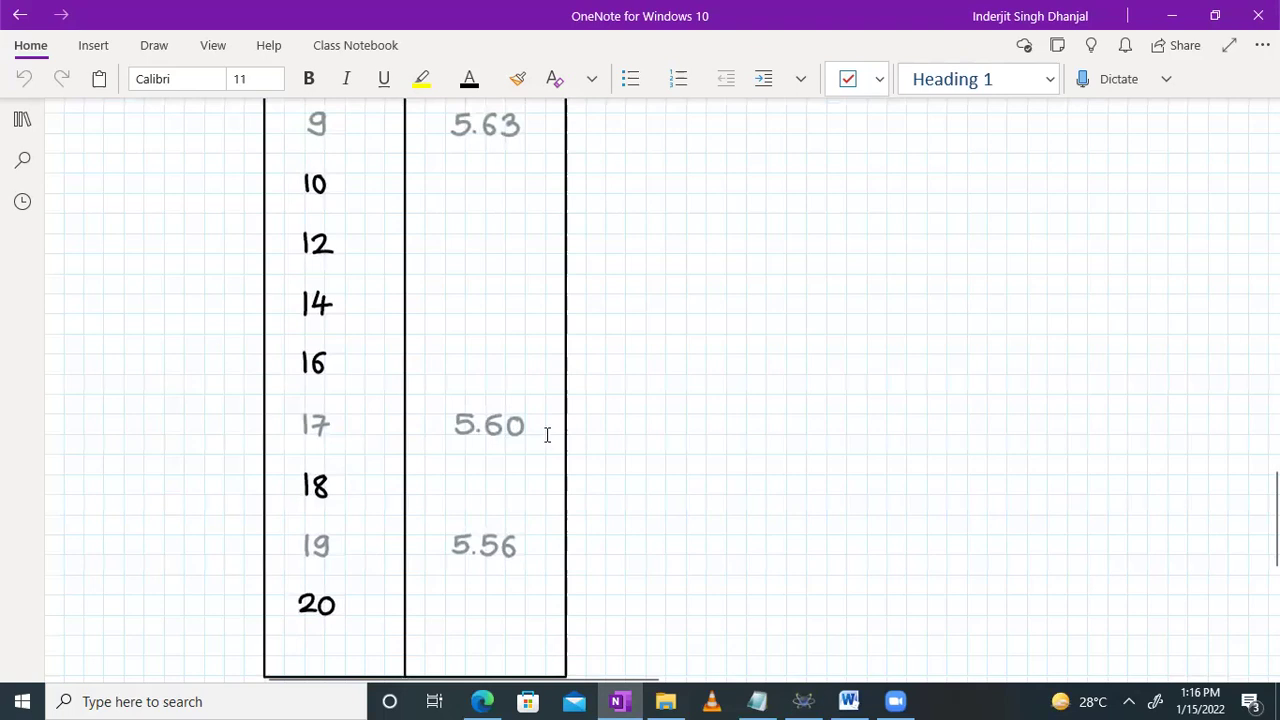
Step: Locate the 9 mA row in OneNote, then set RL in Proteus to 87% for a load current of about 9.22 mA
scroll(546, 432, "up", 1)
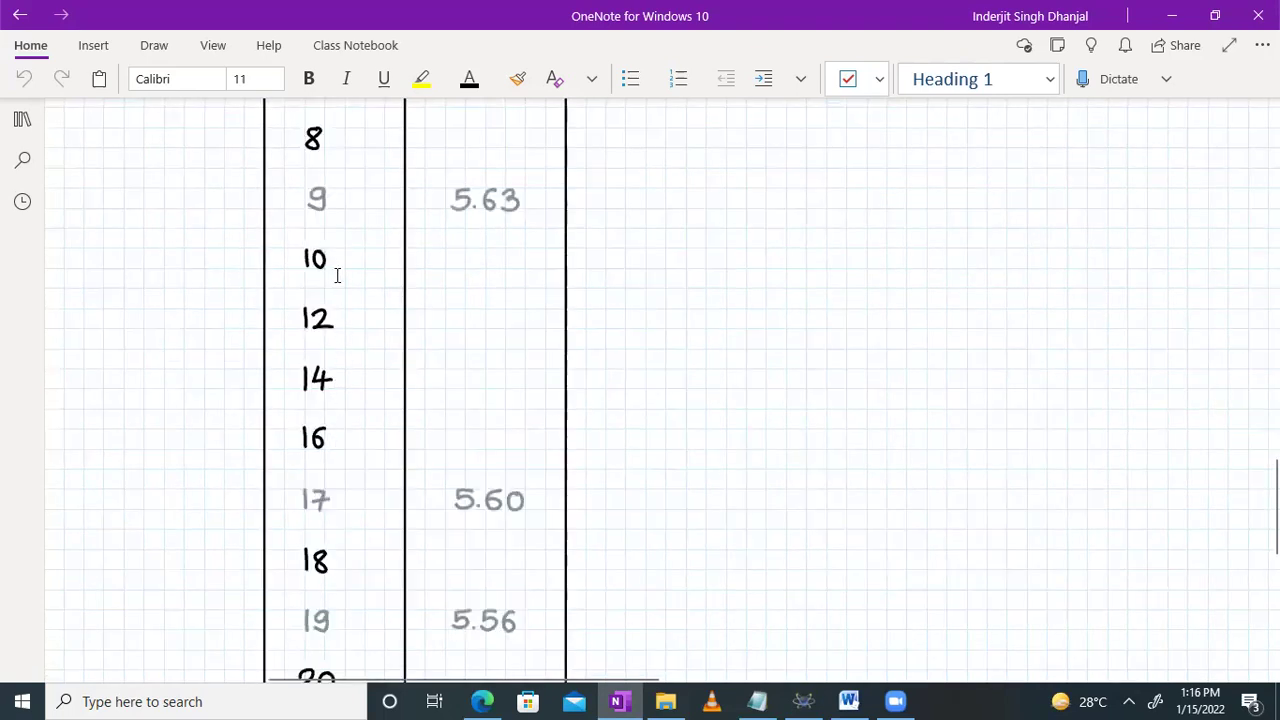
scroll(337, 276, "up", 1)
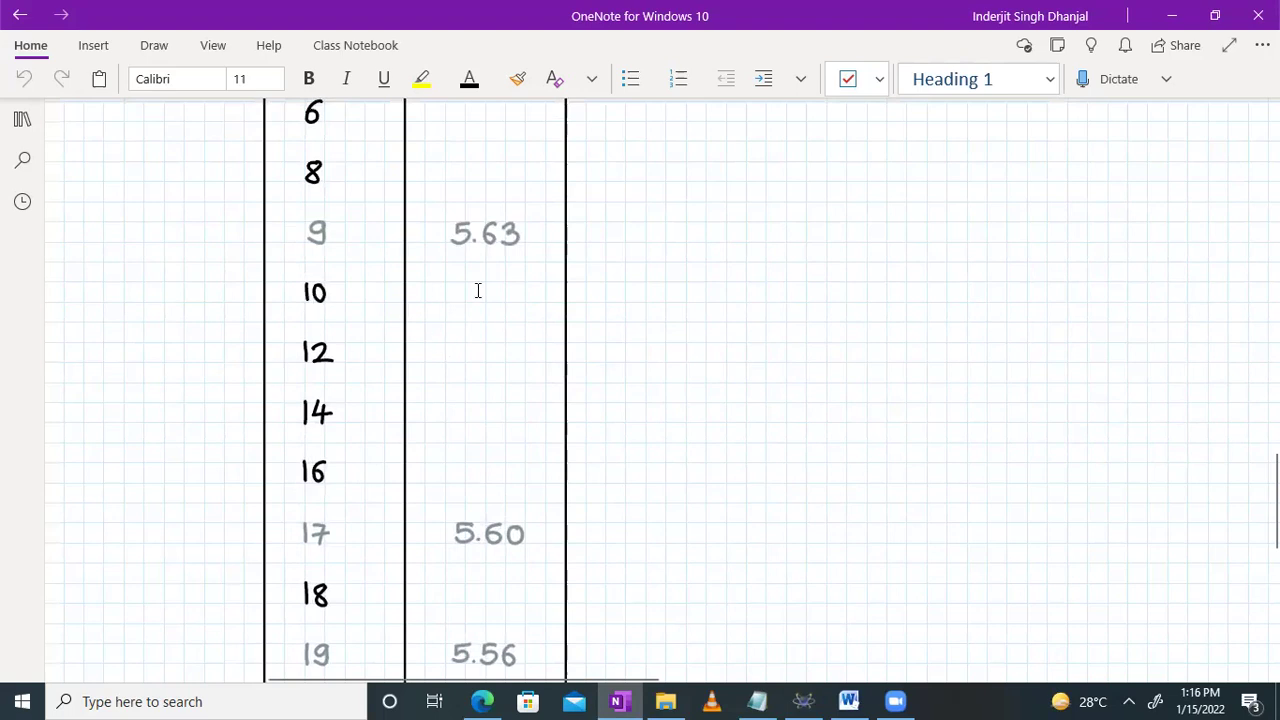
scroll(478, 290, "up", 2)
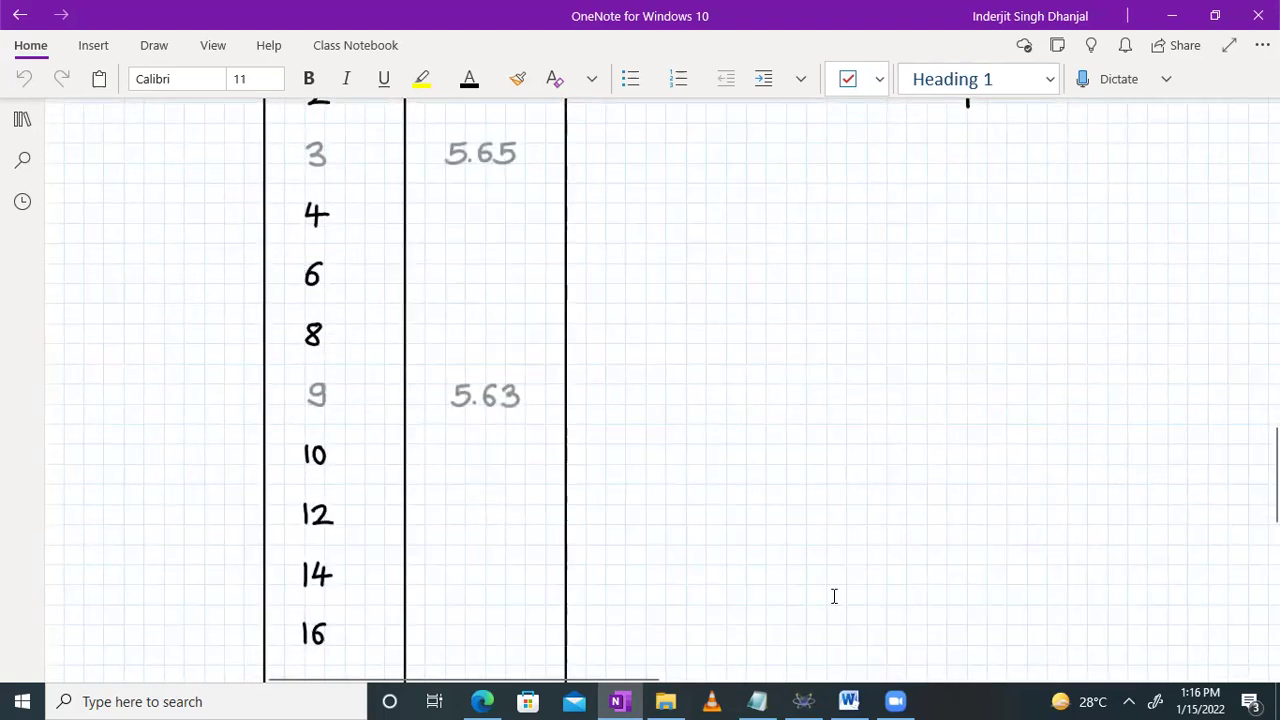
left_click(806, 700)
left_click(1041, 344)
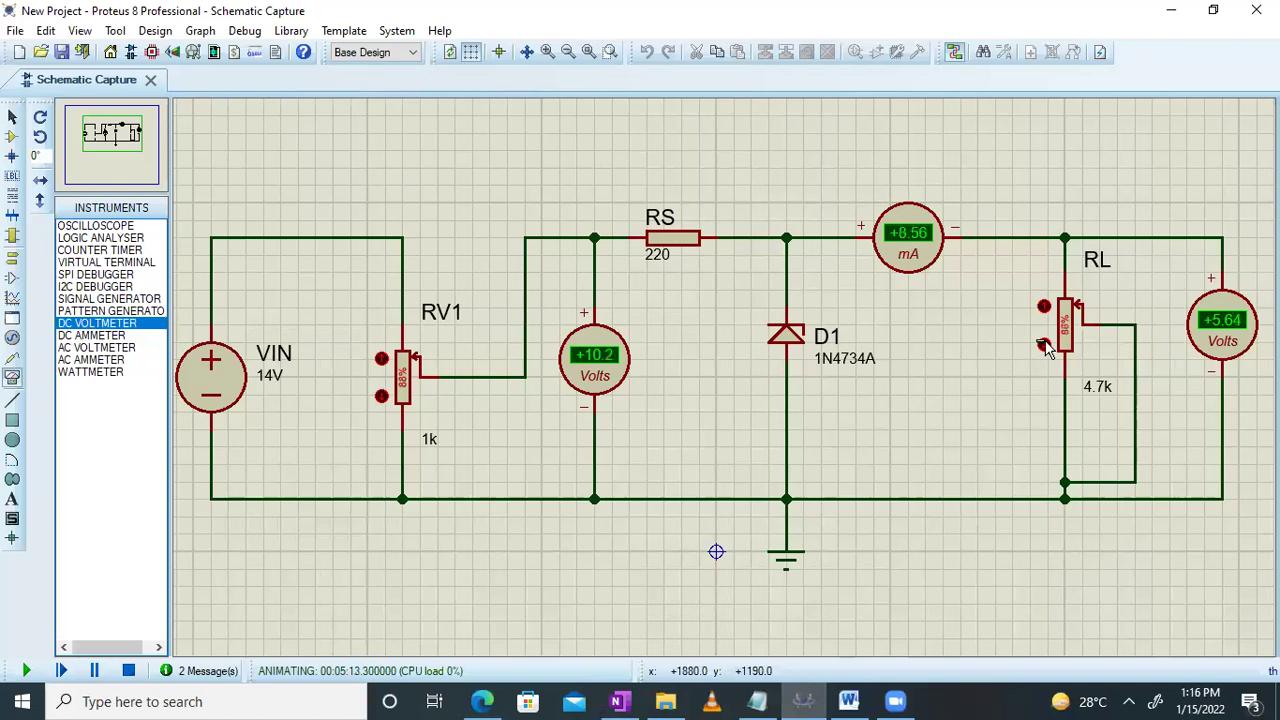
left_click(1043, 308)
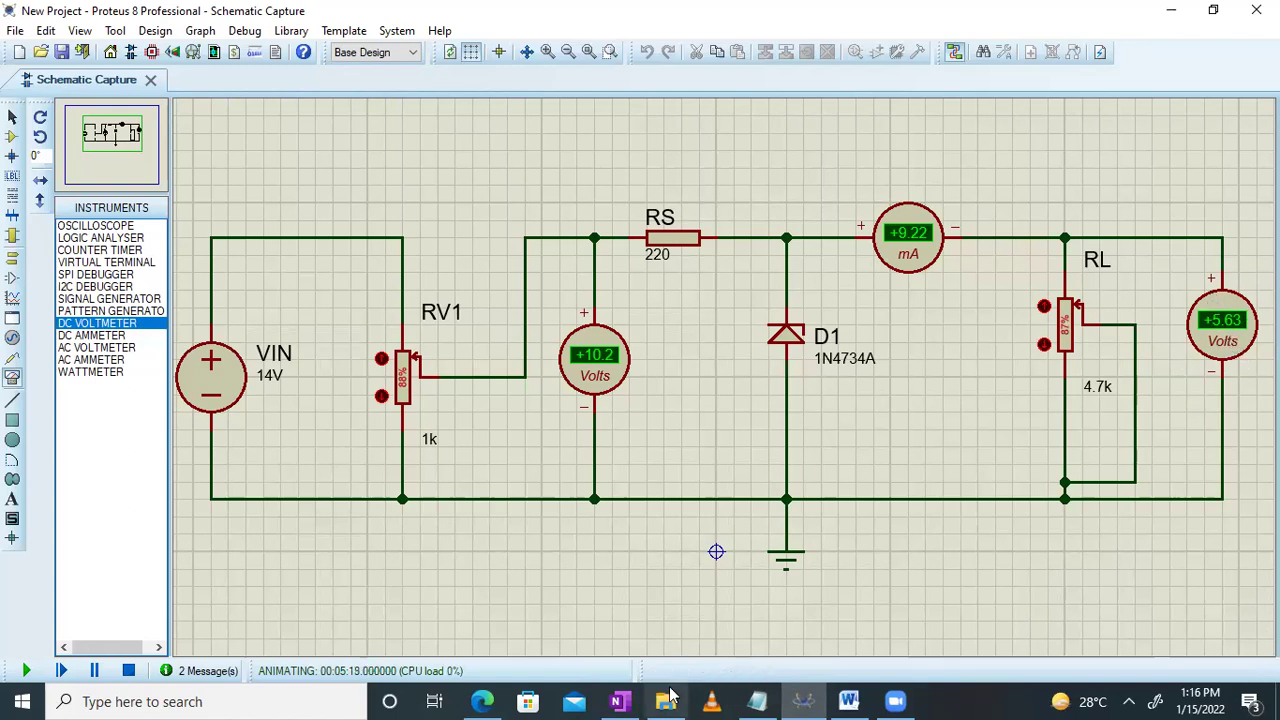
Step: Switch to OneNote and compare the simulation with the 9 mA row, then check the lower IL rows of the table
left_click(617, 701)
scroll(527, 455, "down", 2)
scroll(460, 435, "up", 2)
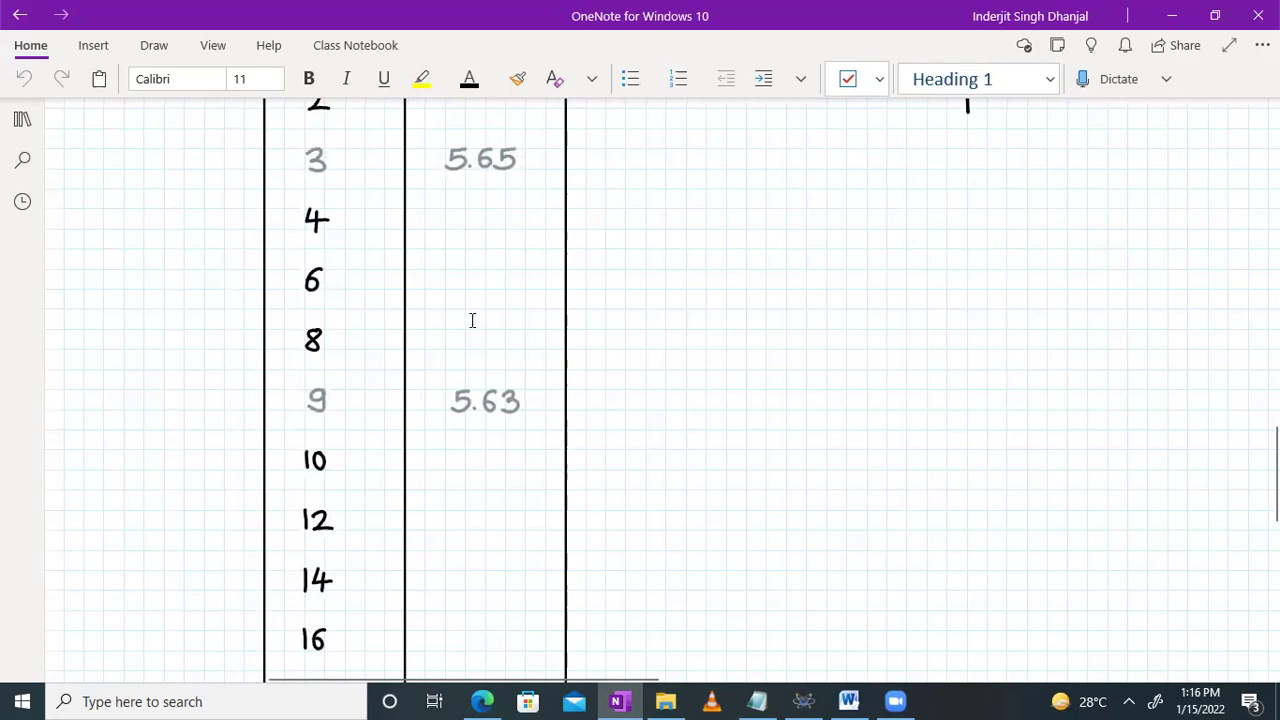
scroll(472, 320, "up", 3)
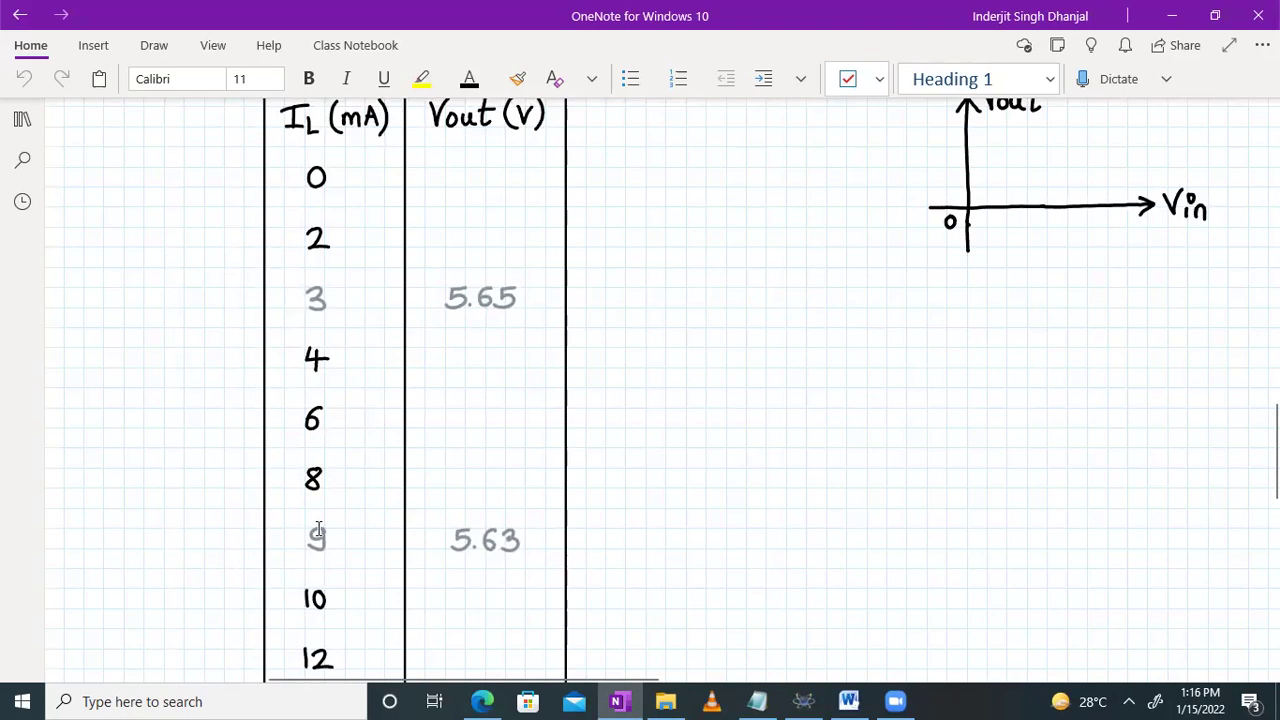
Step: Locate the 3 mA row in OneNote, then lower RL in Proteus to 60% for a 3.00 mA load current
scroll(440, 328, "up", 2)
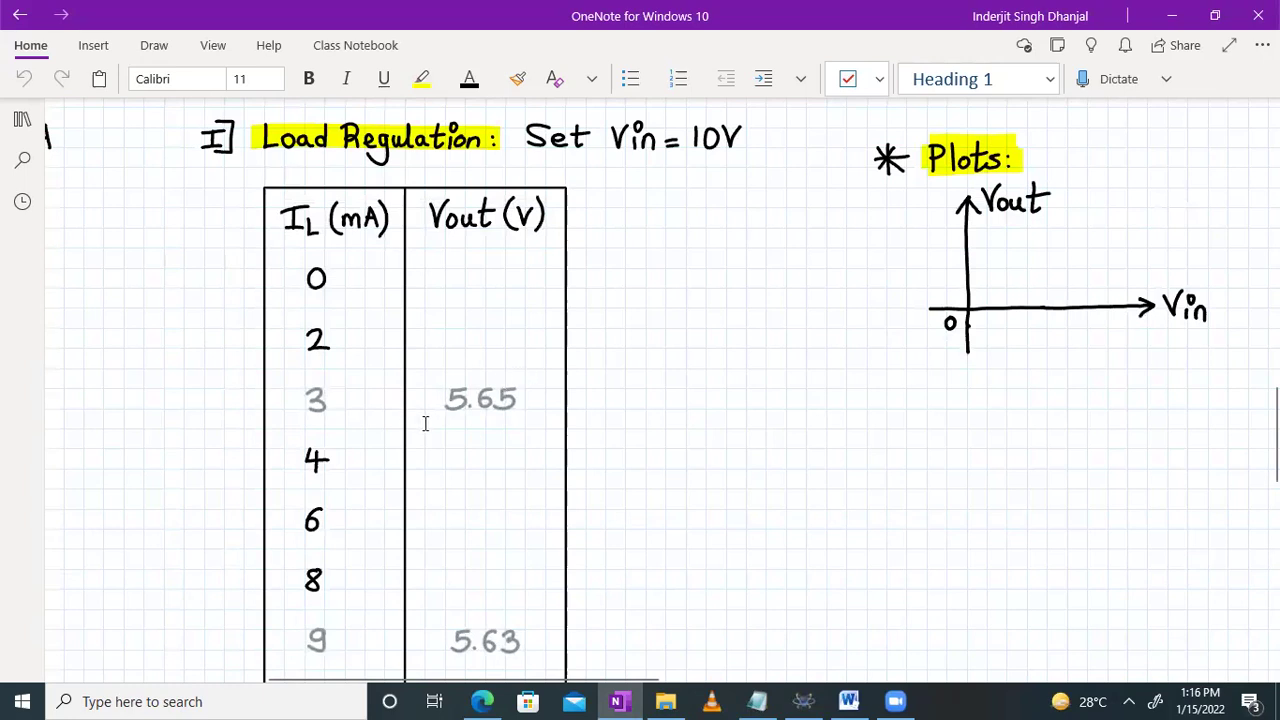
left_click(803, 701)
left_click(1044, 345)
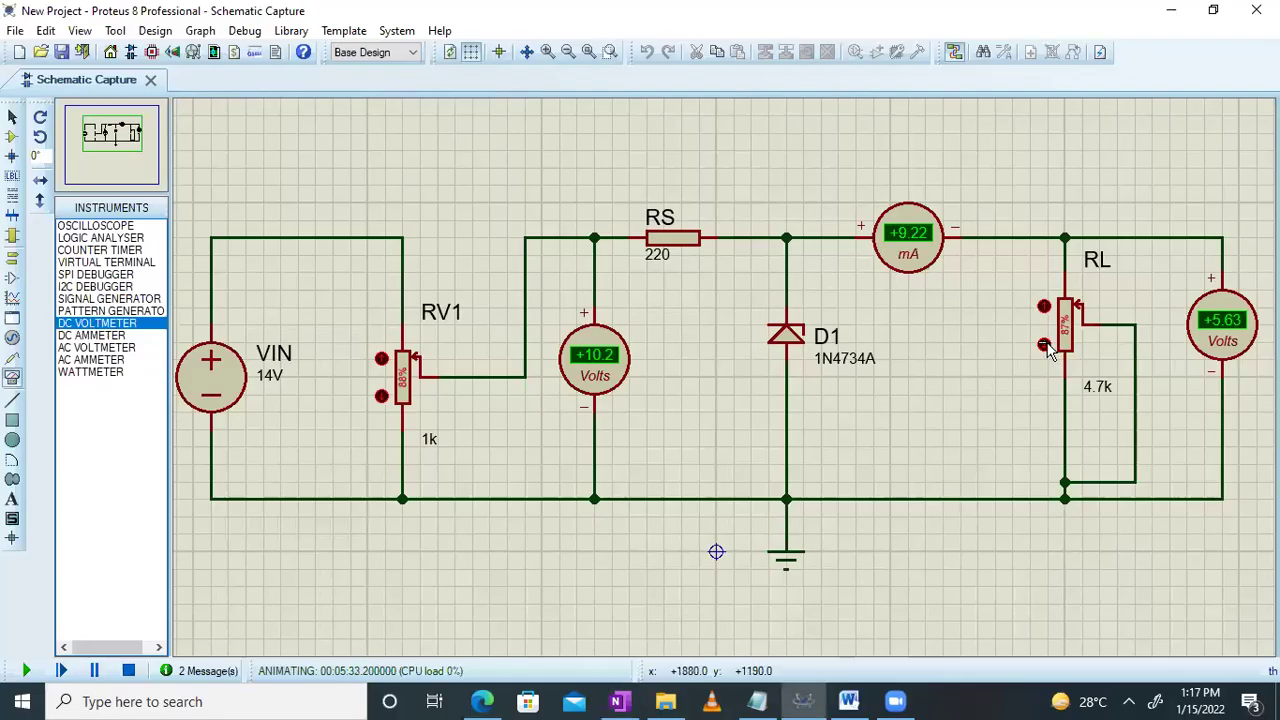
left_click(1044, 345)
left_click(1044, 345)
left_click(1044, 345)
left_click(1044, 345)
left_click(1044, 345)
left_click(1044, 345)
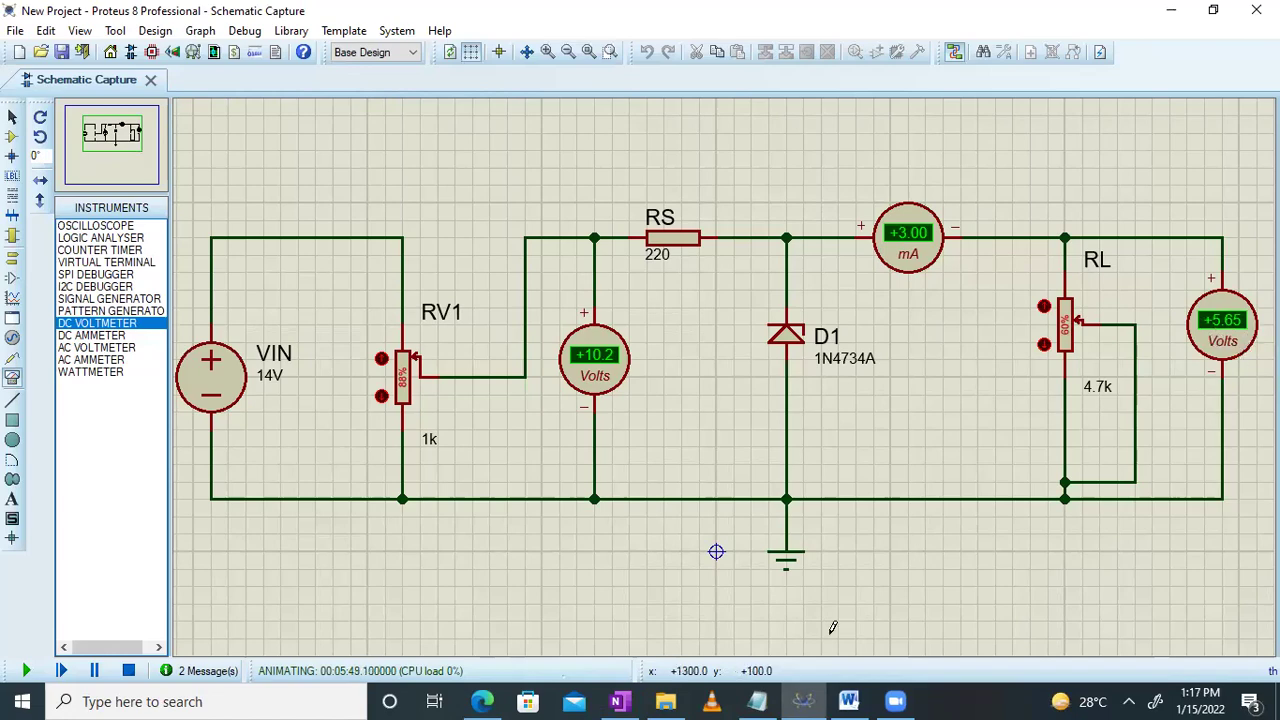
Step: Check the 3 mA and 2 mA rows in OneNote, then lower RL in Proteus to 40% for a 2.00 mA load current
left_click(619, 701)
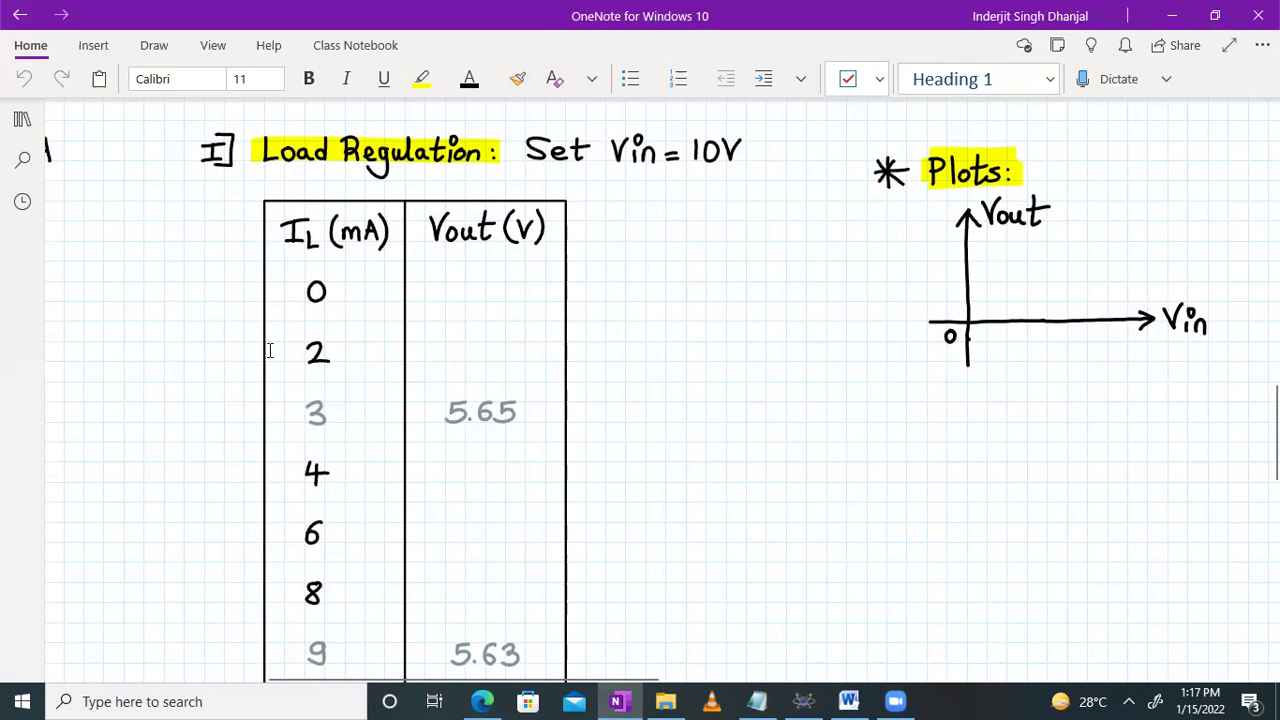
left_click(1172, 15)
left_click(1044, 344)
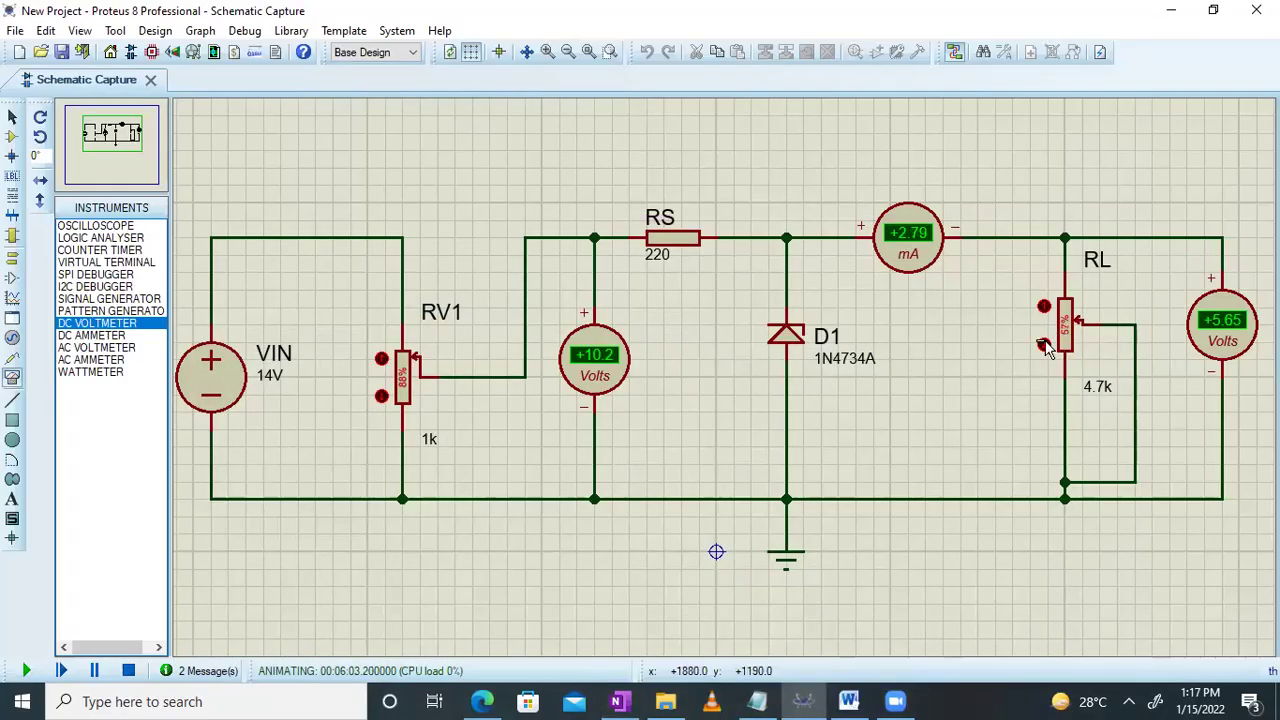
left_click(1044, 344)
left_click(1044, 344)
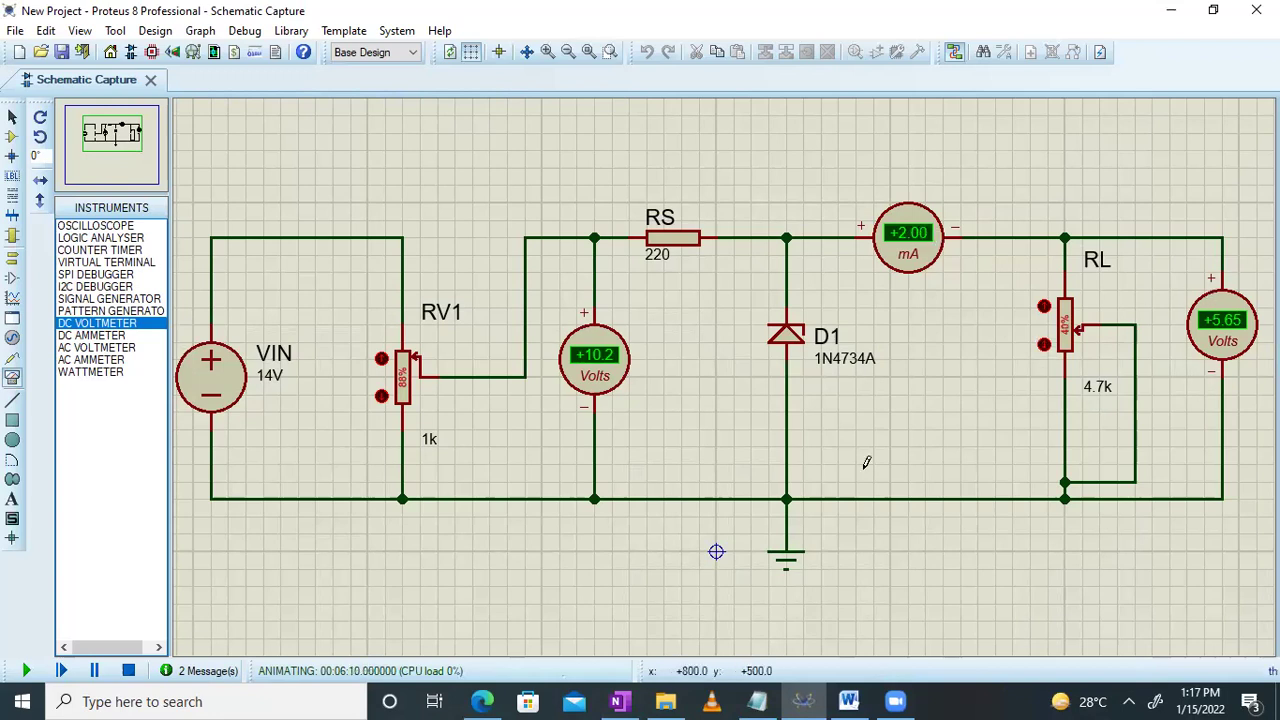
Step: Compare the readings with the 2 mA row in OneNote, then lower RL in Proteus to 0% for the minimum load current
left_click(617, 701)
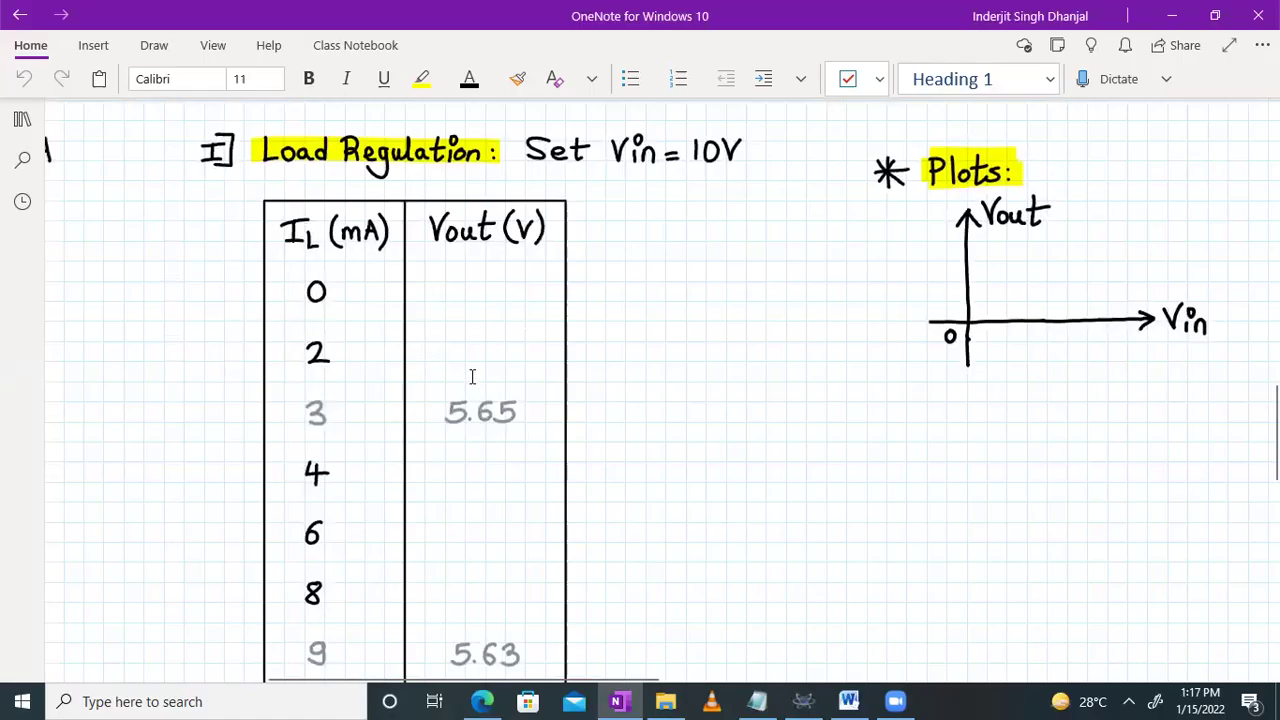
left_click(803, 701)
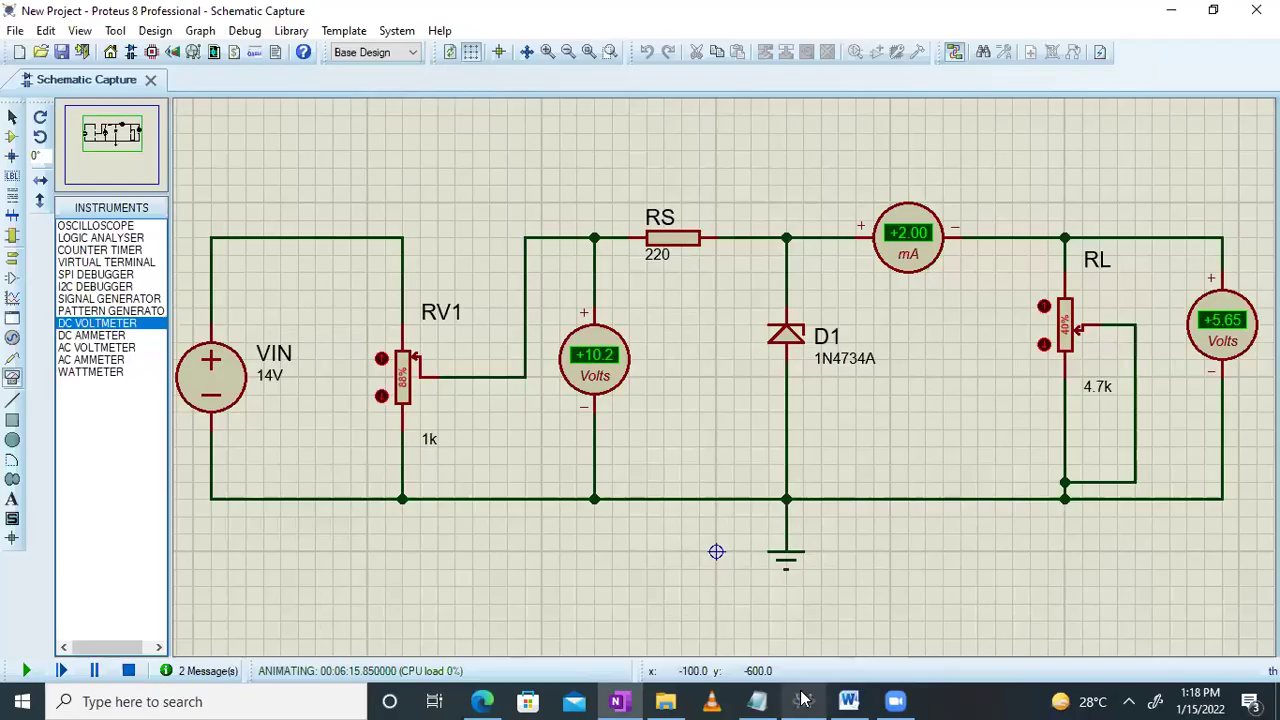
left_click(1044, 346)
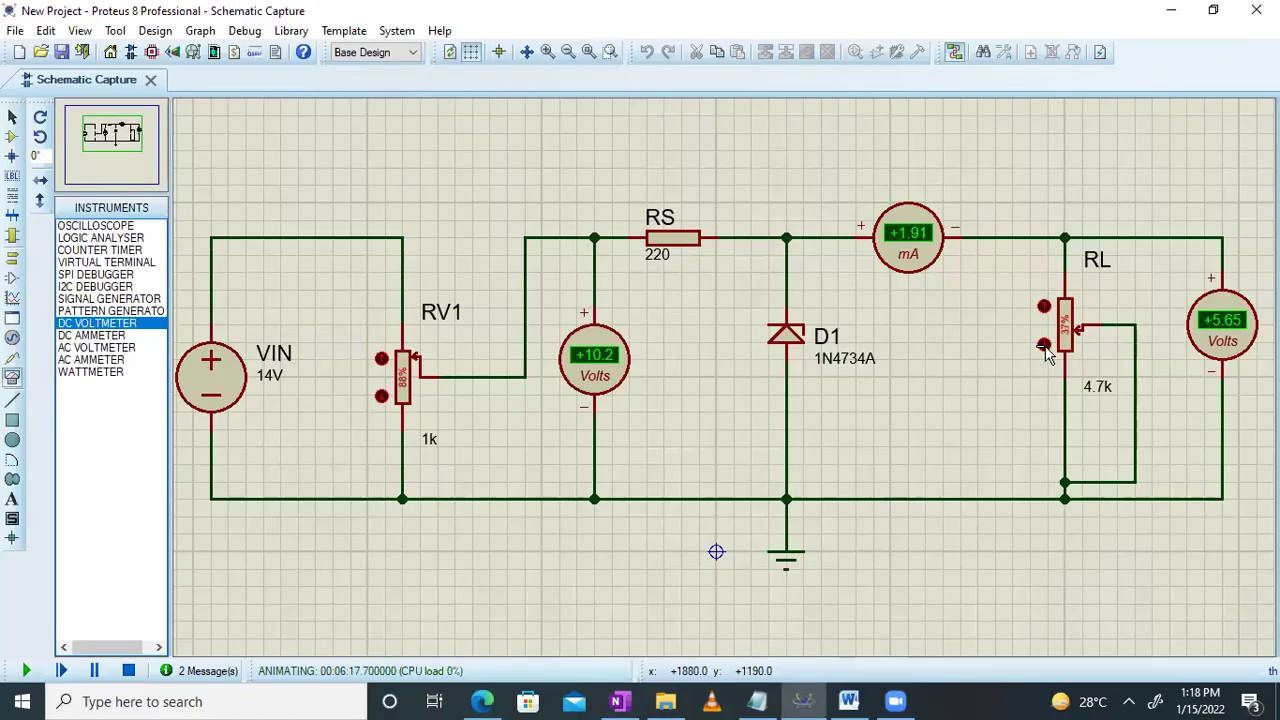
left_click(1044, 346)
left_click(1044, 346)
left_click(1044, 346)
left_click(1044, 346)
left_click(1044, 346)
left_click(1044, 346)
left_click(1044, 346)
left_click(1044, 346)
left_click(1044, 346)
left_click(1044, 346)
left_click(1044, 346)
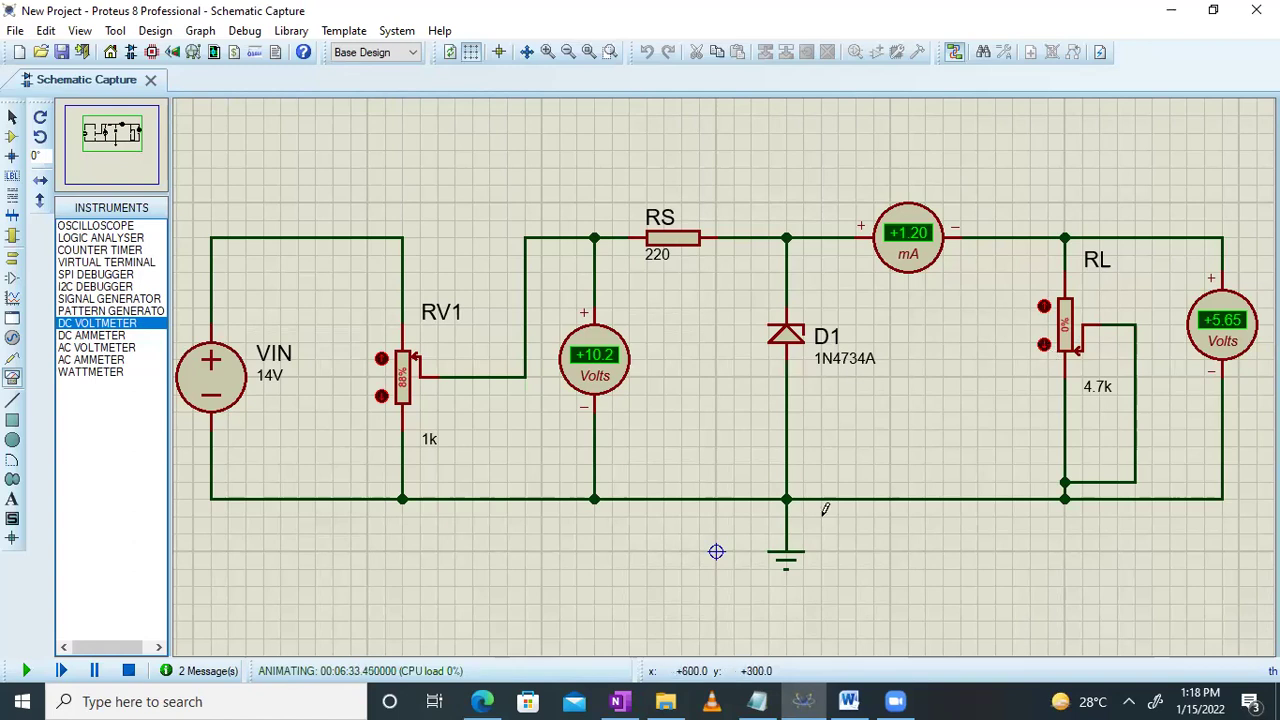
Step: Check the 0 mA row in OneNote, then rerun the Proteus simulation with the wire to RL's upper terminal deleted
left_click(617, 700)
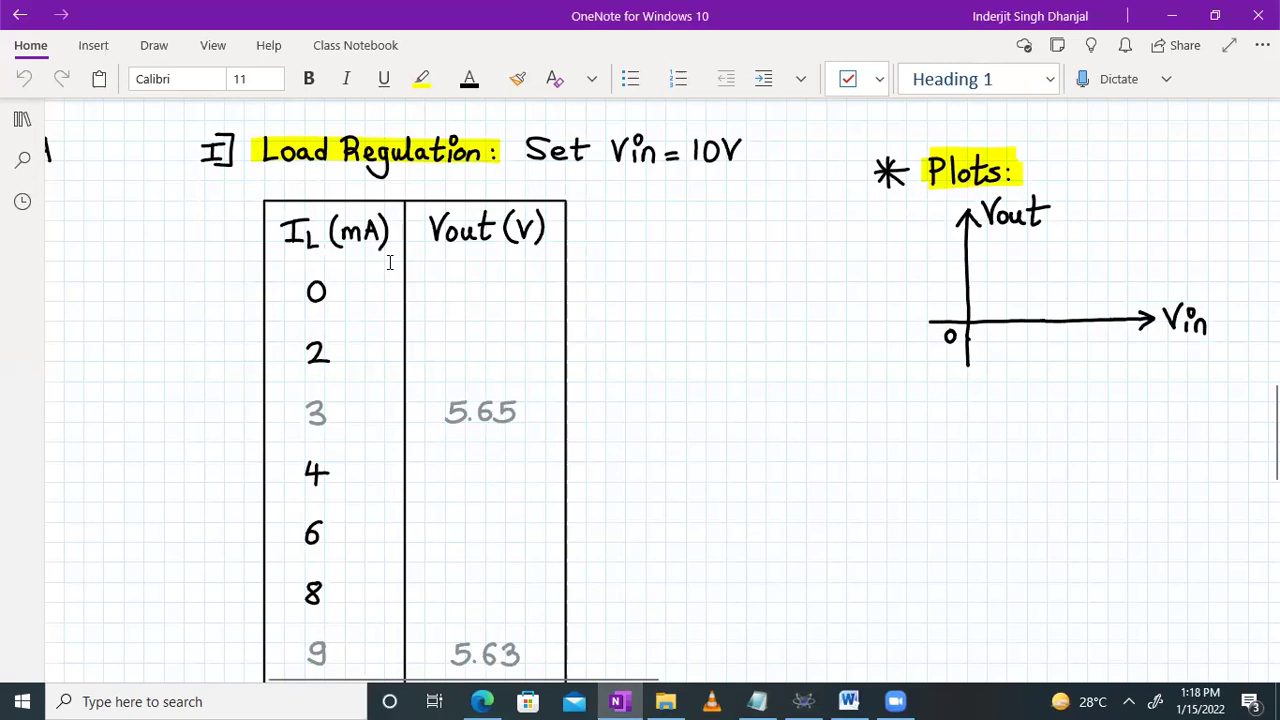
left_click(1172, 15)
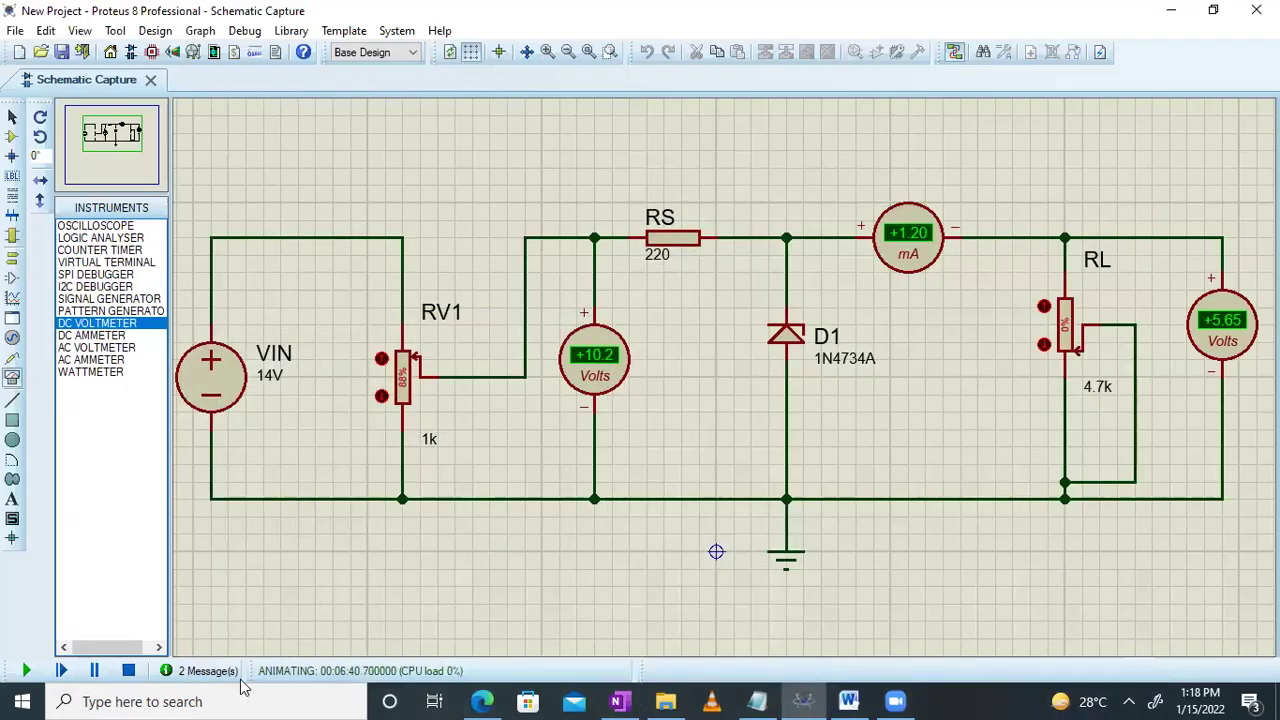
left_click(128, 670)
left_click(95, 668)
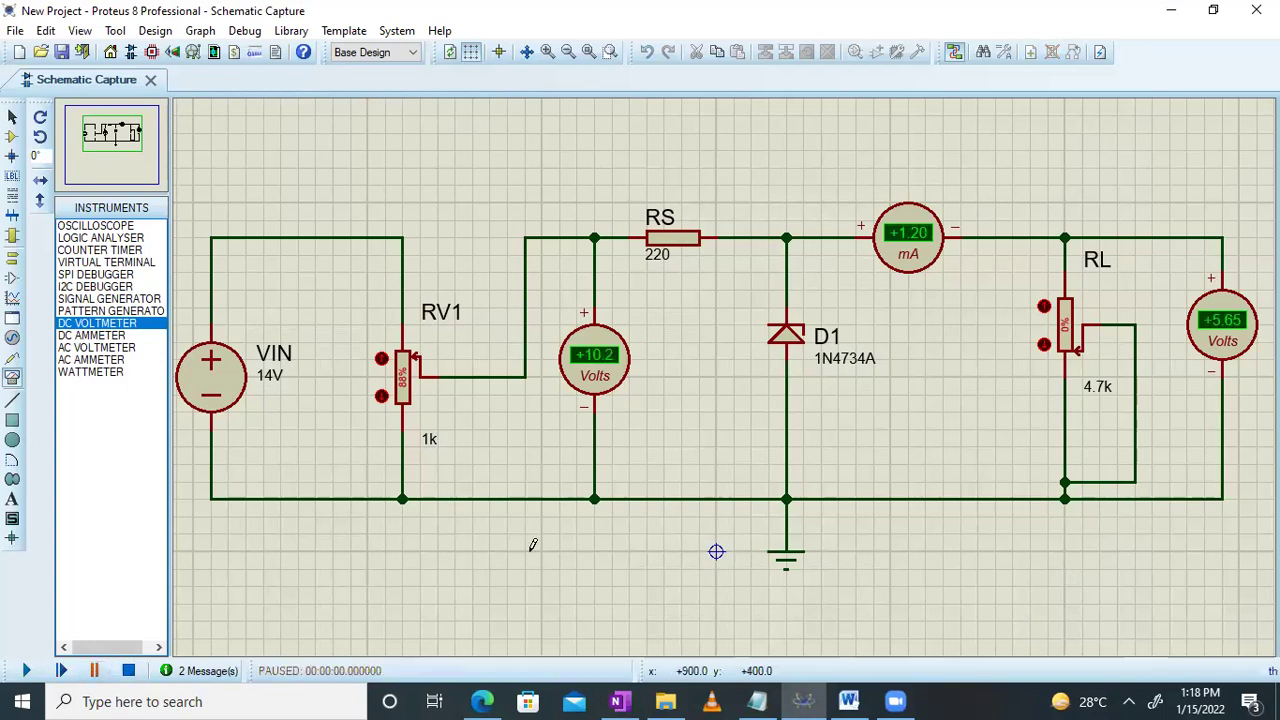
left_click(128, 670)
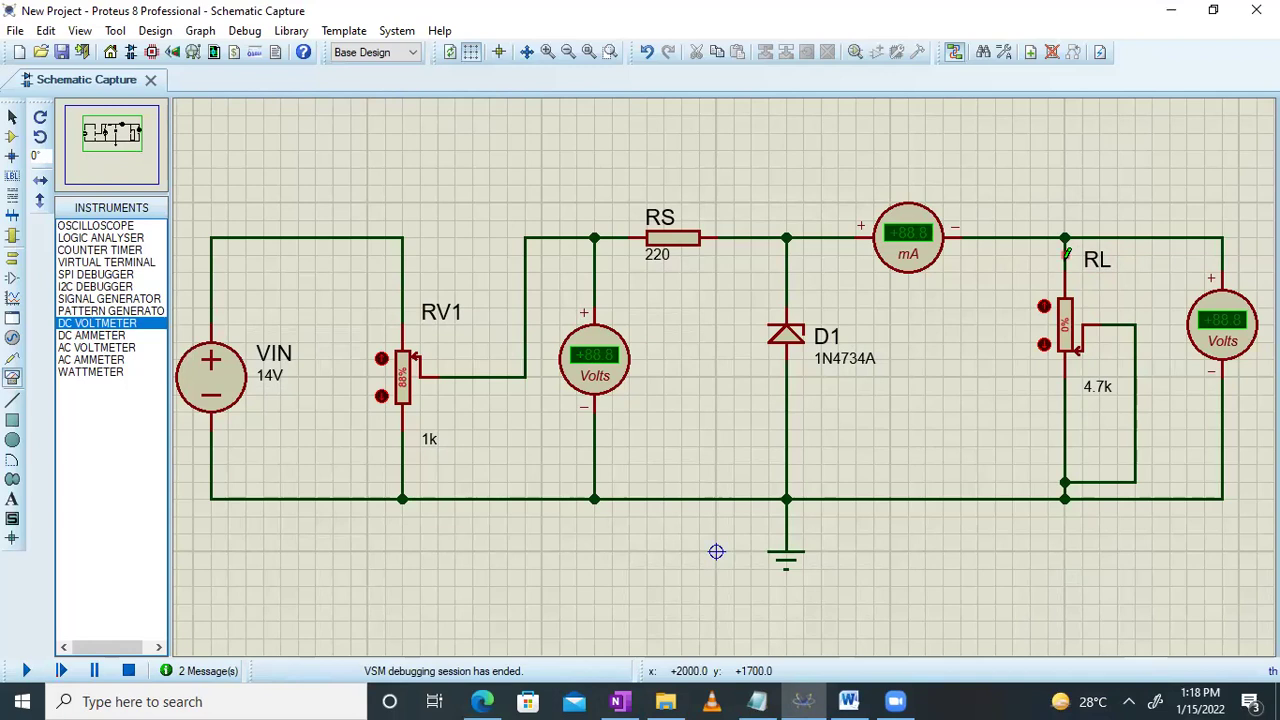
right_click(1066, 254)
left_click(909, 298)
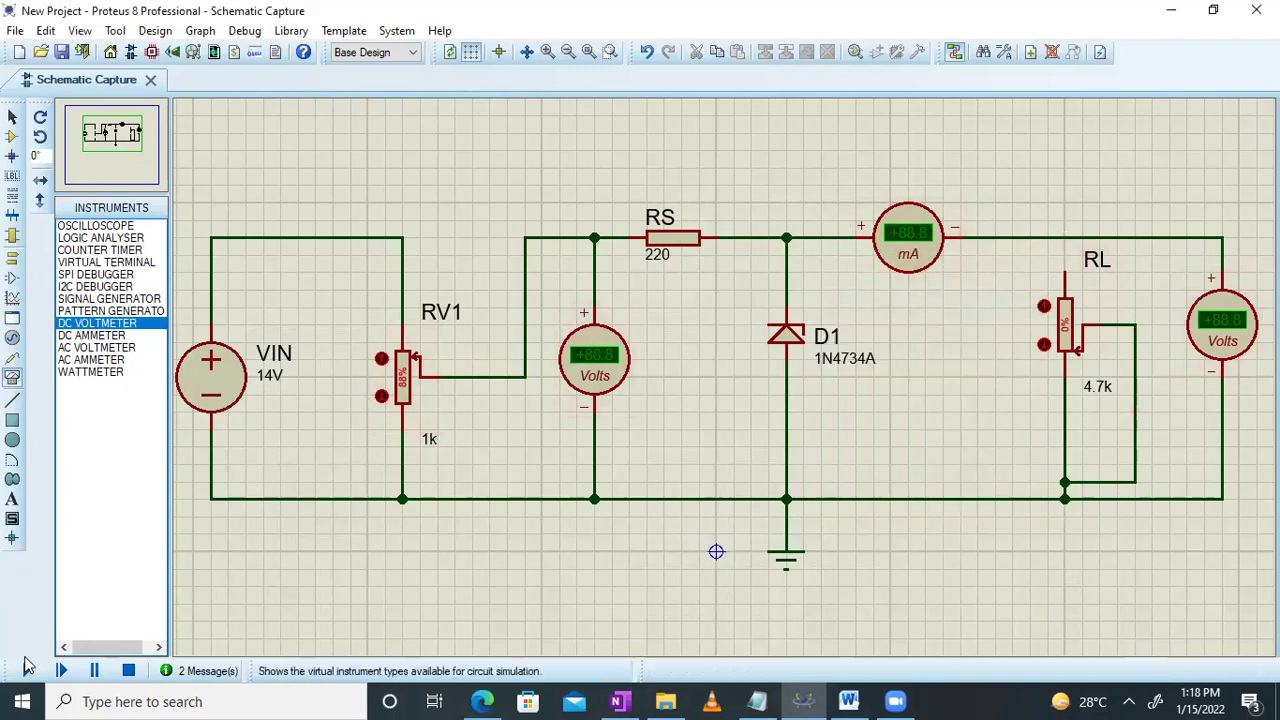
left_click(26, 668)
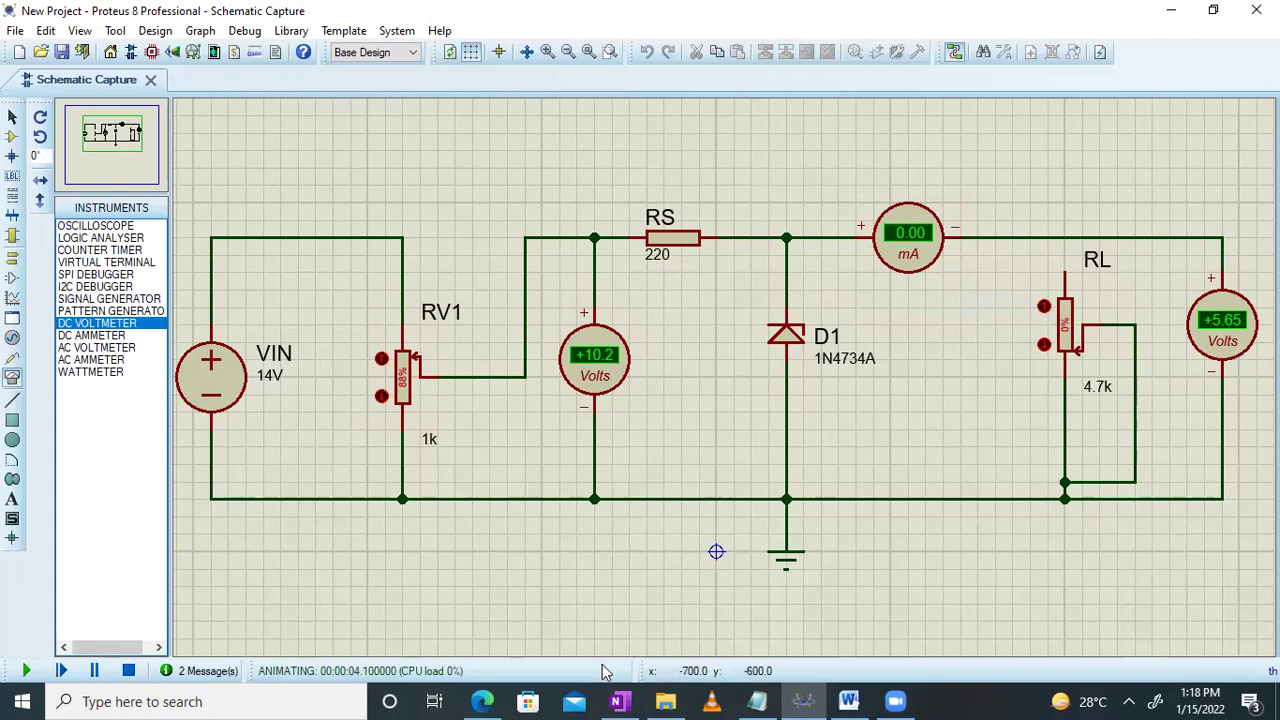
Step: Compare the open-circuit Proteus readings with the 0 mA row of the OneNote load regulation table
left_click(619, 701)
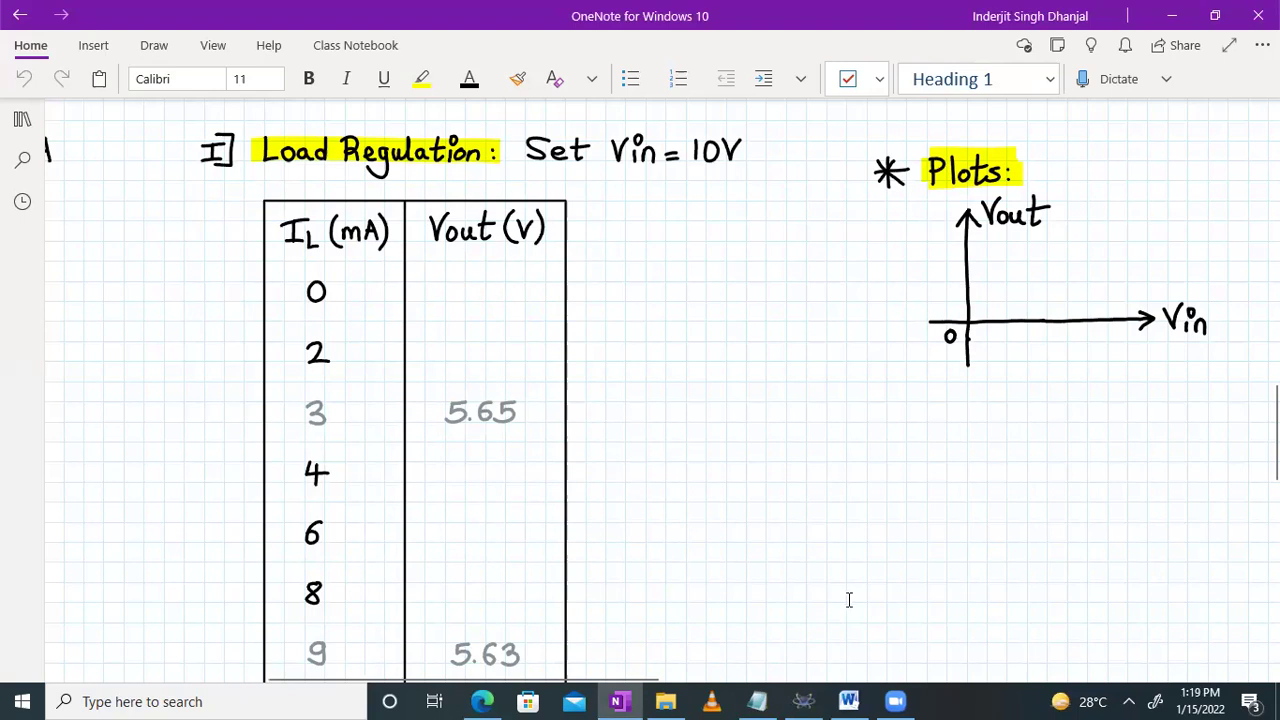
left_click(808, 700)
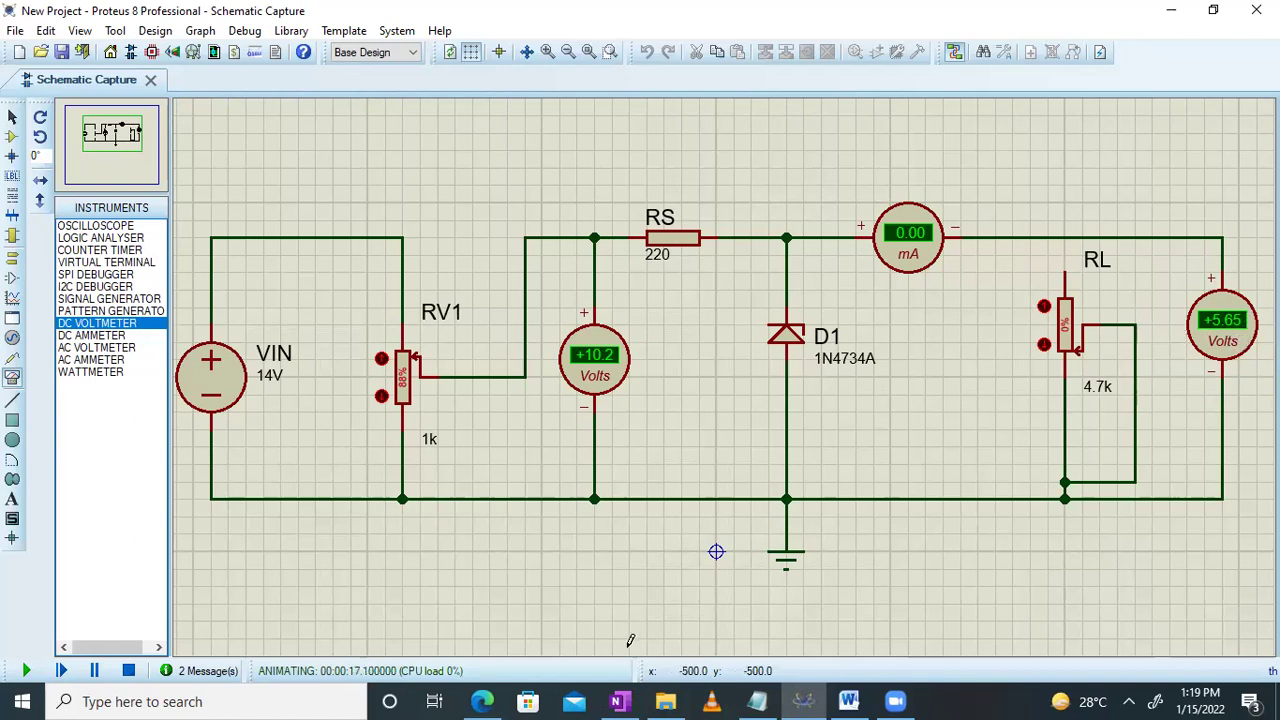
left_click(617, 701)
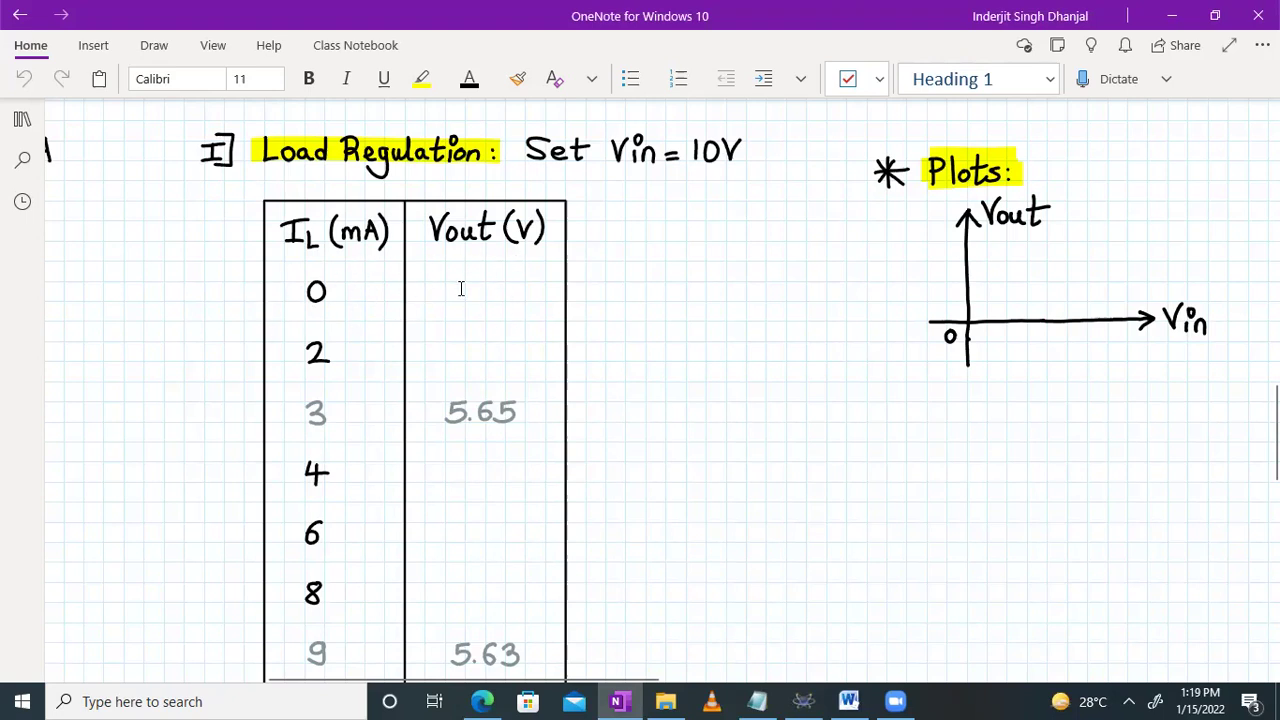
Step: Switch back to Proteus, stop the simulation and reconnect RL's upper terminal to the output line
left_click(803, 701)
left_click(94, 671)
left_click(128, 671)
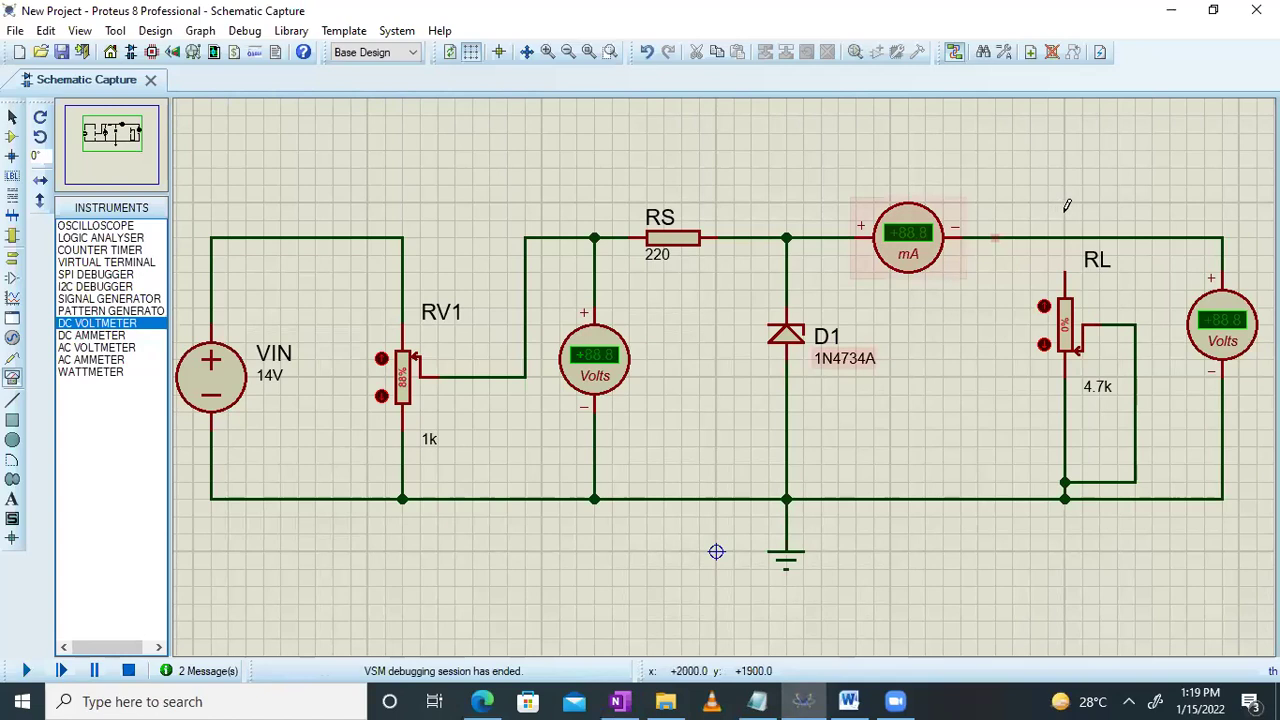
left_click(1066, 267)
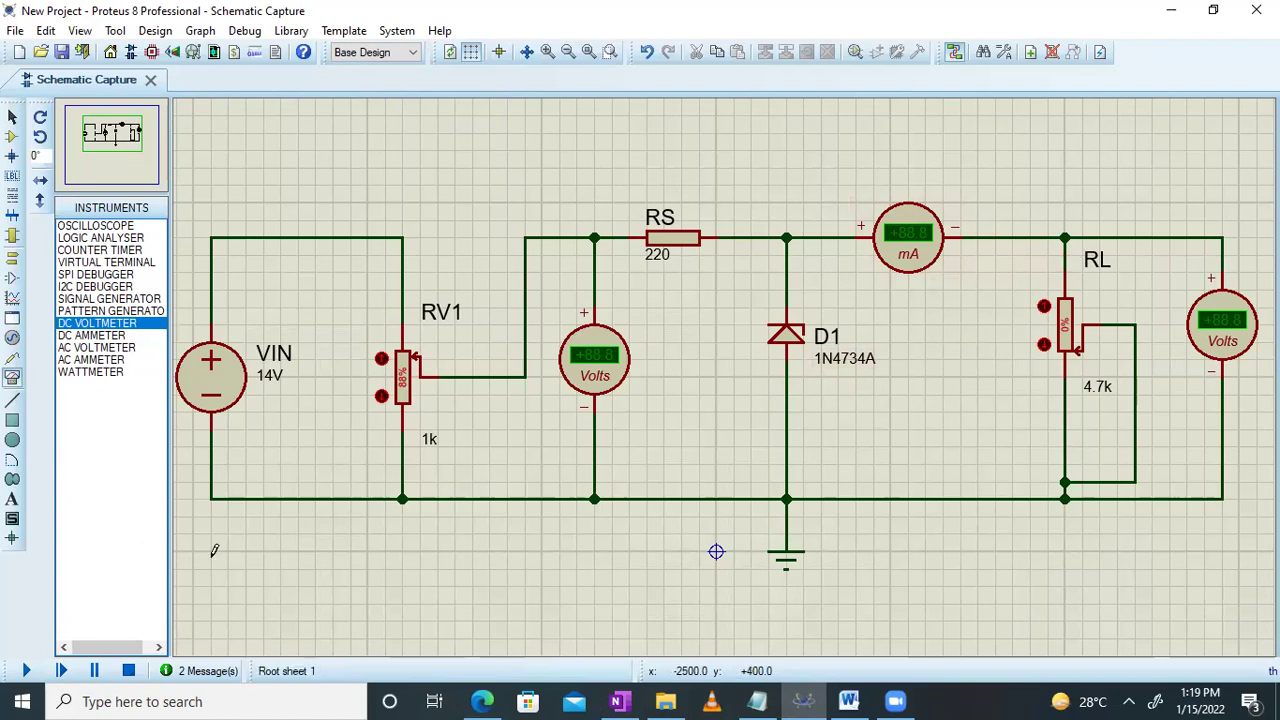
Step: Short-circuit RL with a wire between its upper and lower terminals and run the simulation
left_click(1064, 272)
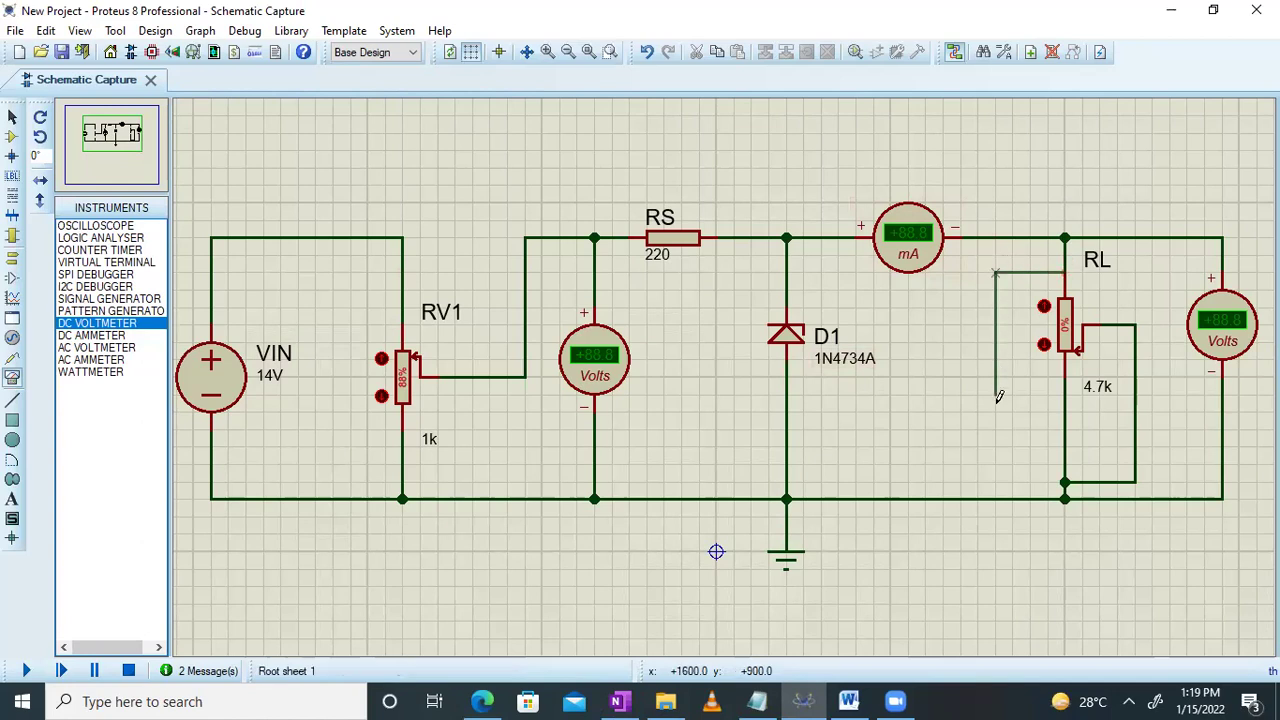
left_click(1065, 410)
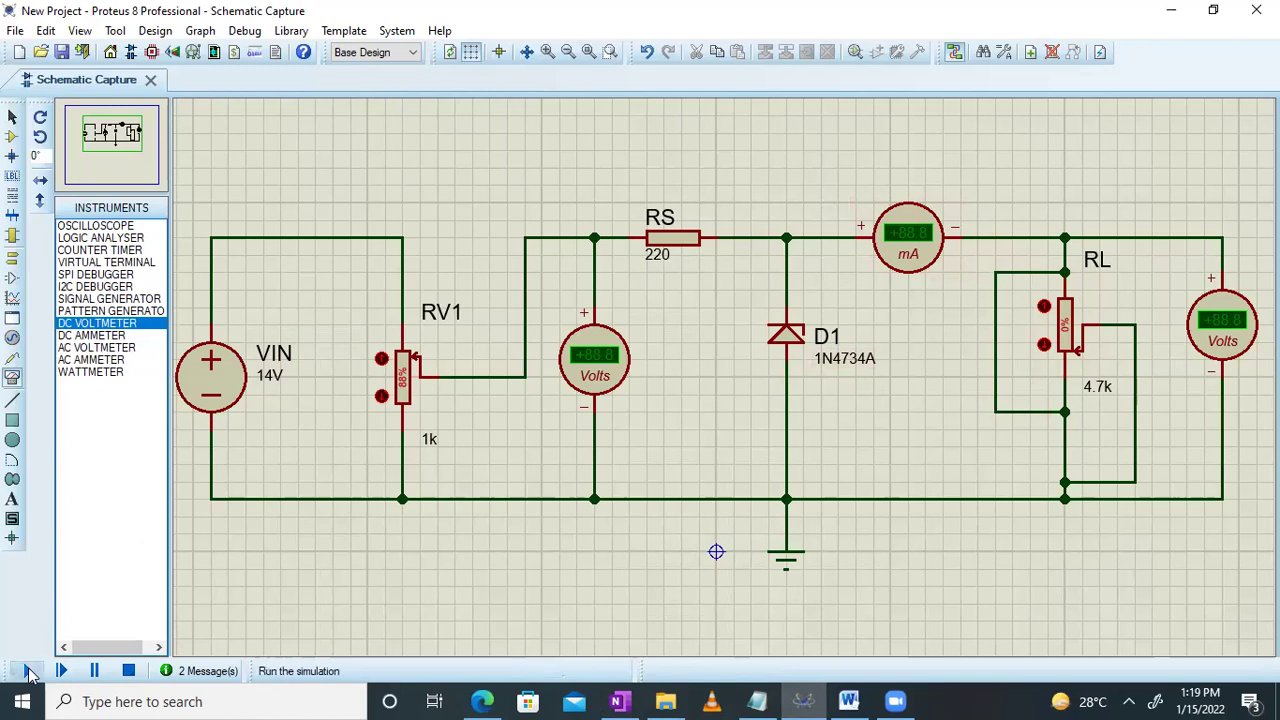
left_click(28, 675)
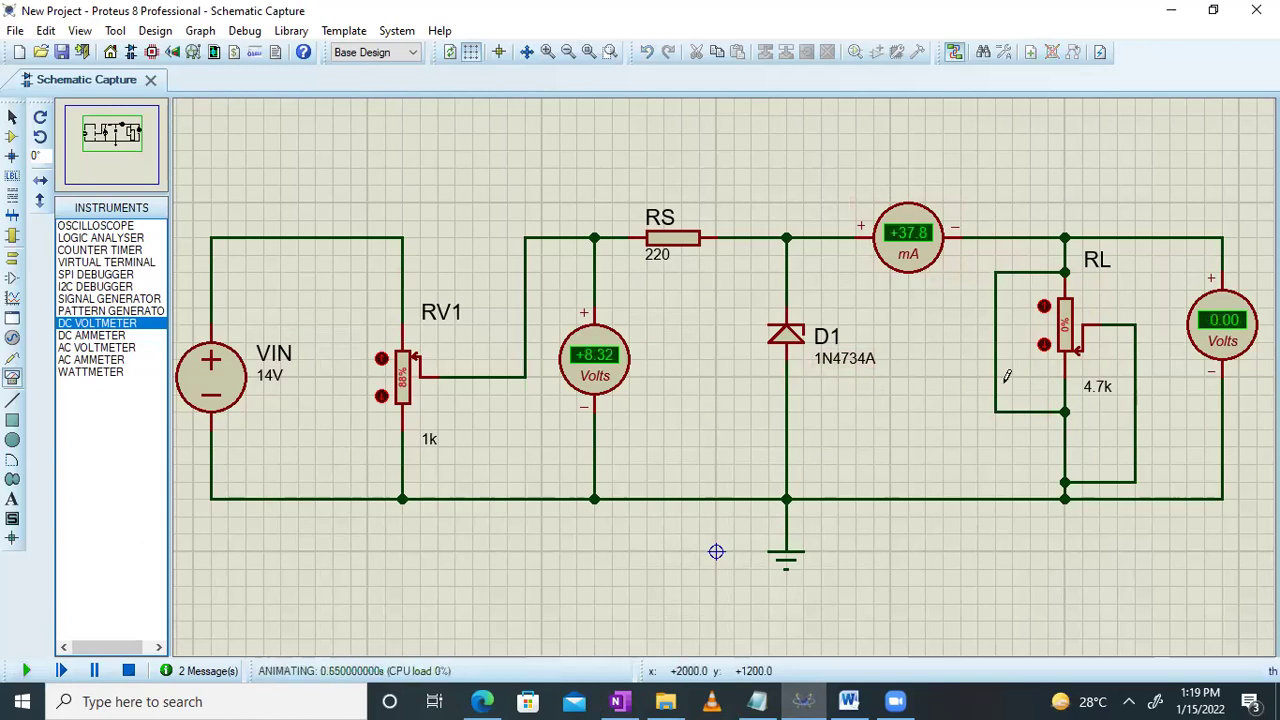
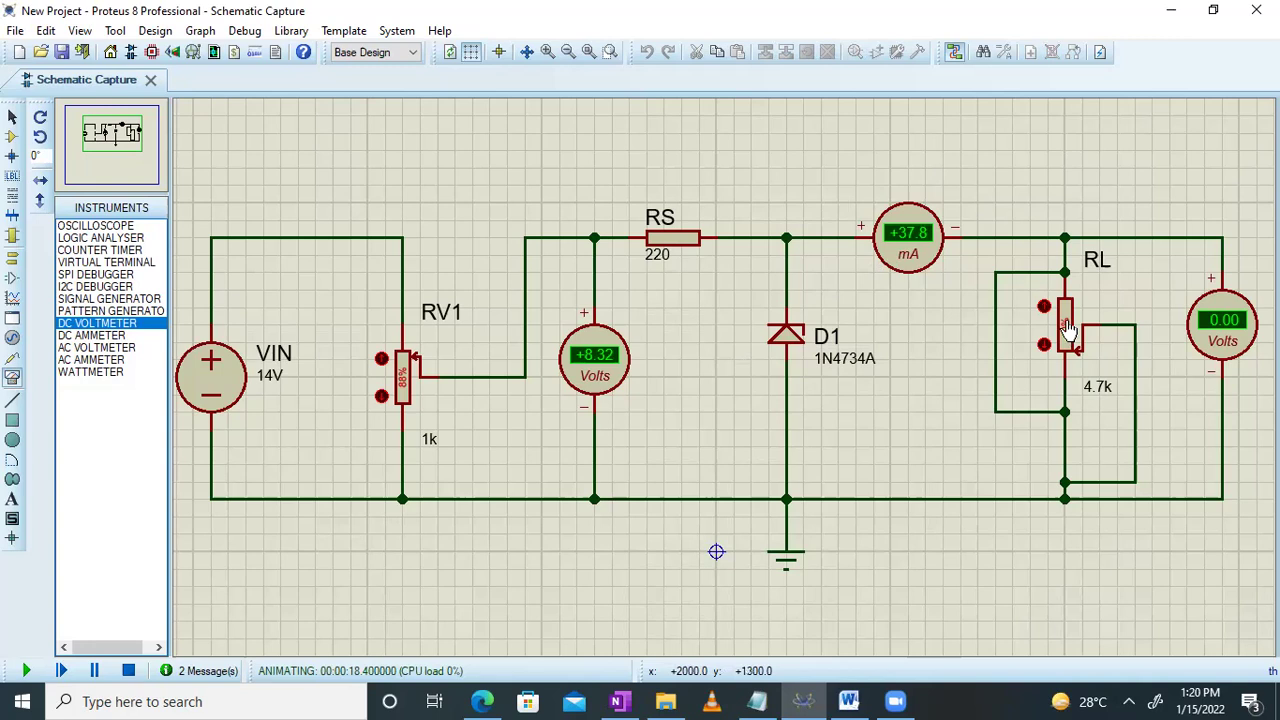
Step: Stop the simulation and delete the short-circuit wire across RL
left_click(128, 670)
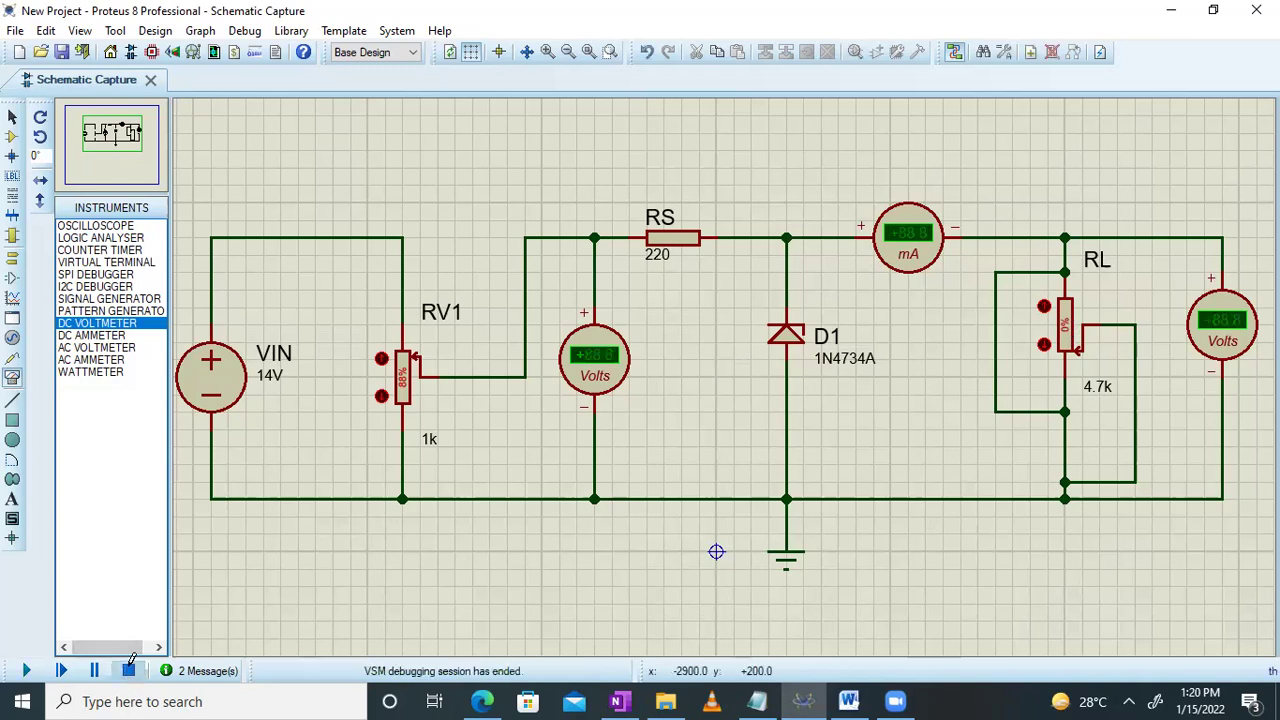
left_click(94, 670)
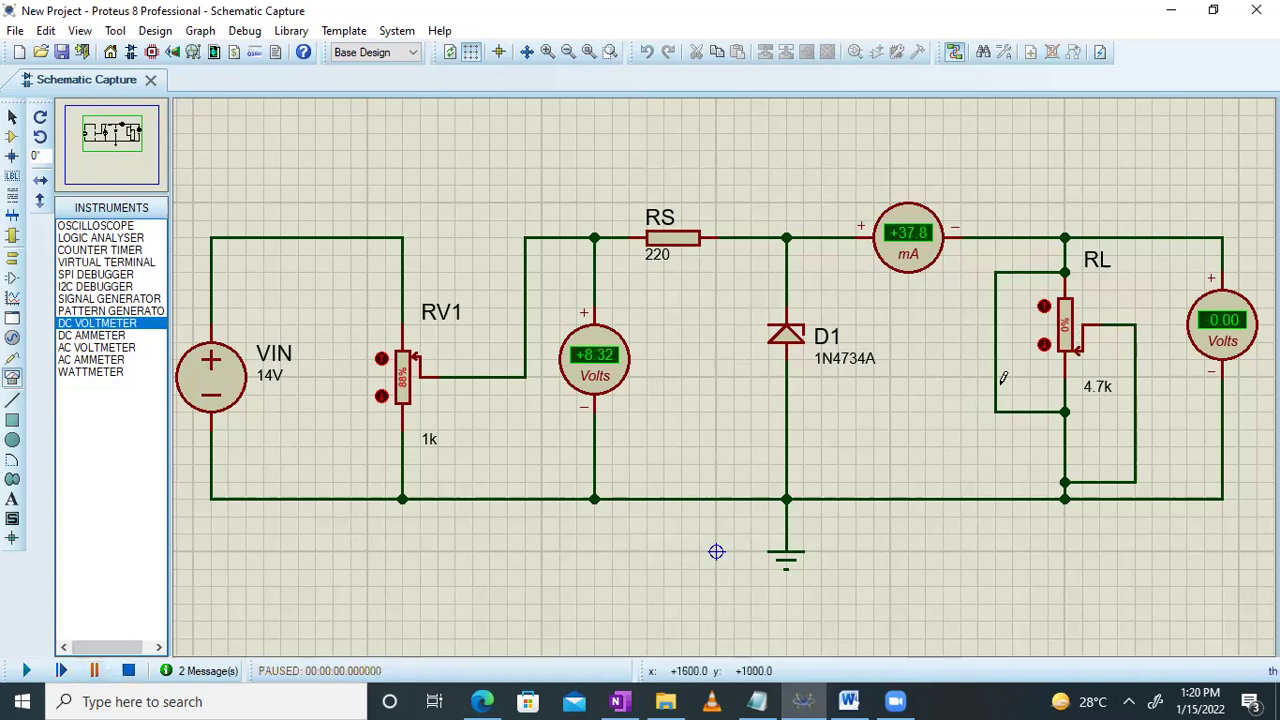
left_click(128, 672)
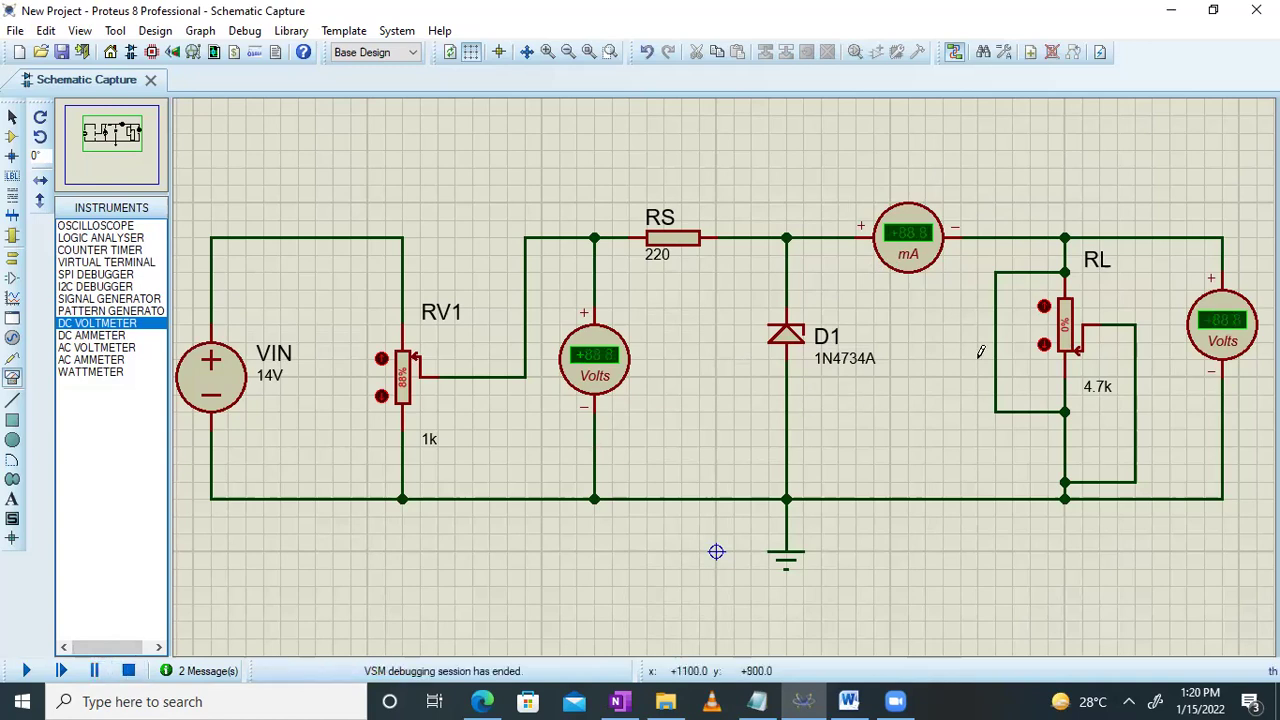
right_click(998, 326)
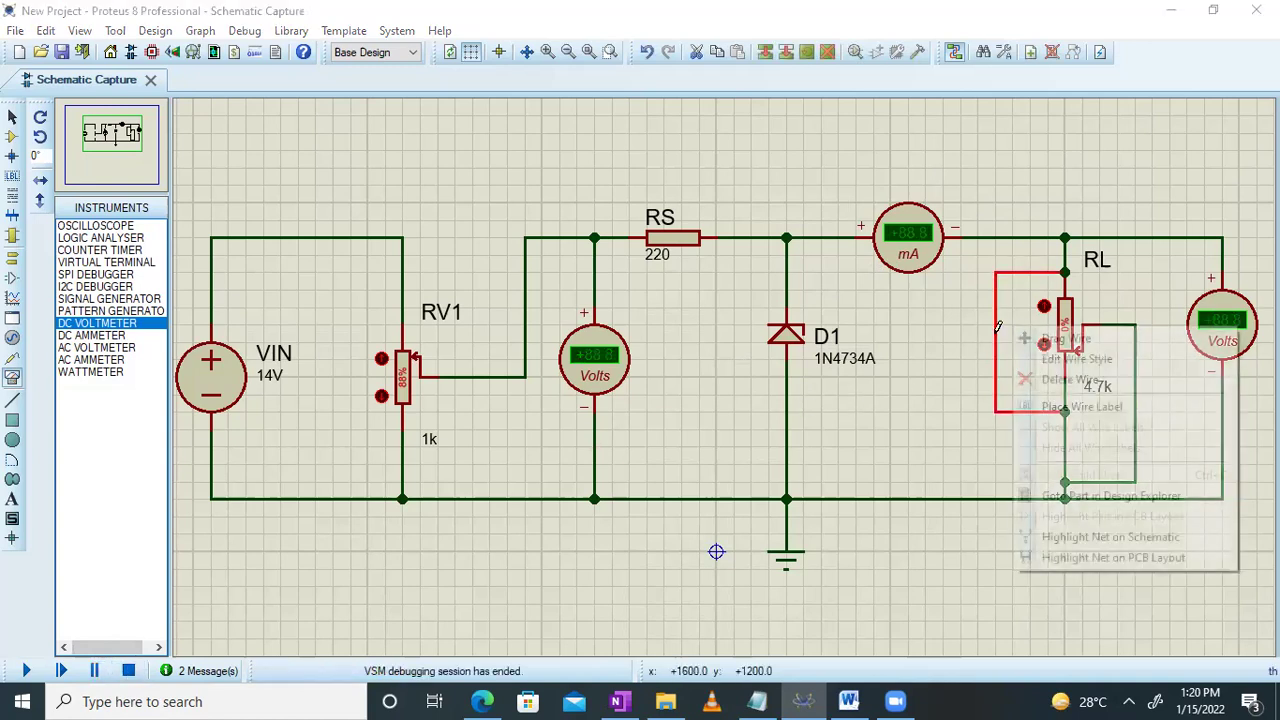
left_click(1055, 380)
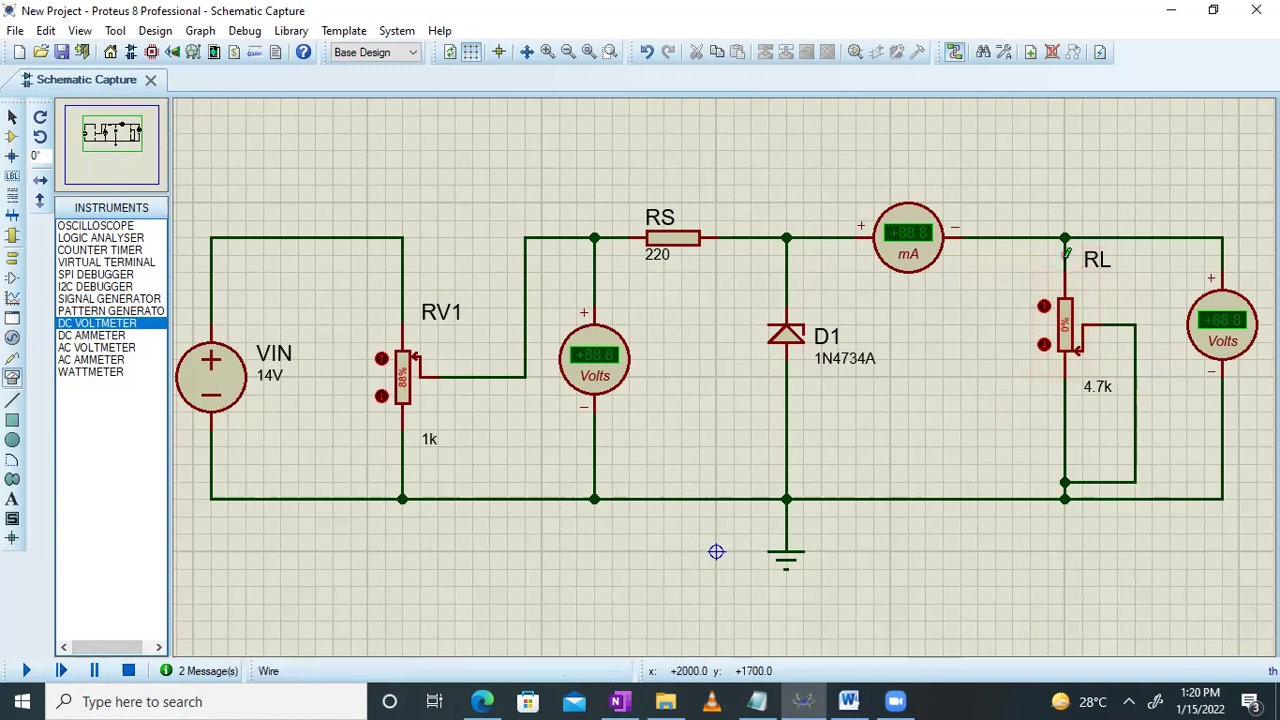
Step: Disconnect RL by deleting the wire from its upper terminal to the output line, then run the simulation
right_click(1066, 255)
left_click(951, 306)
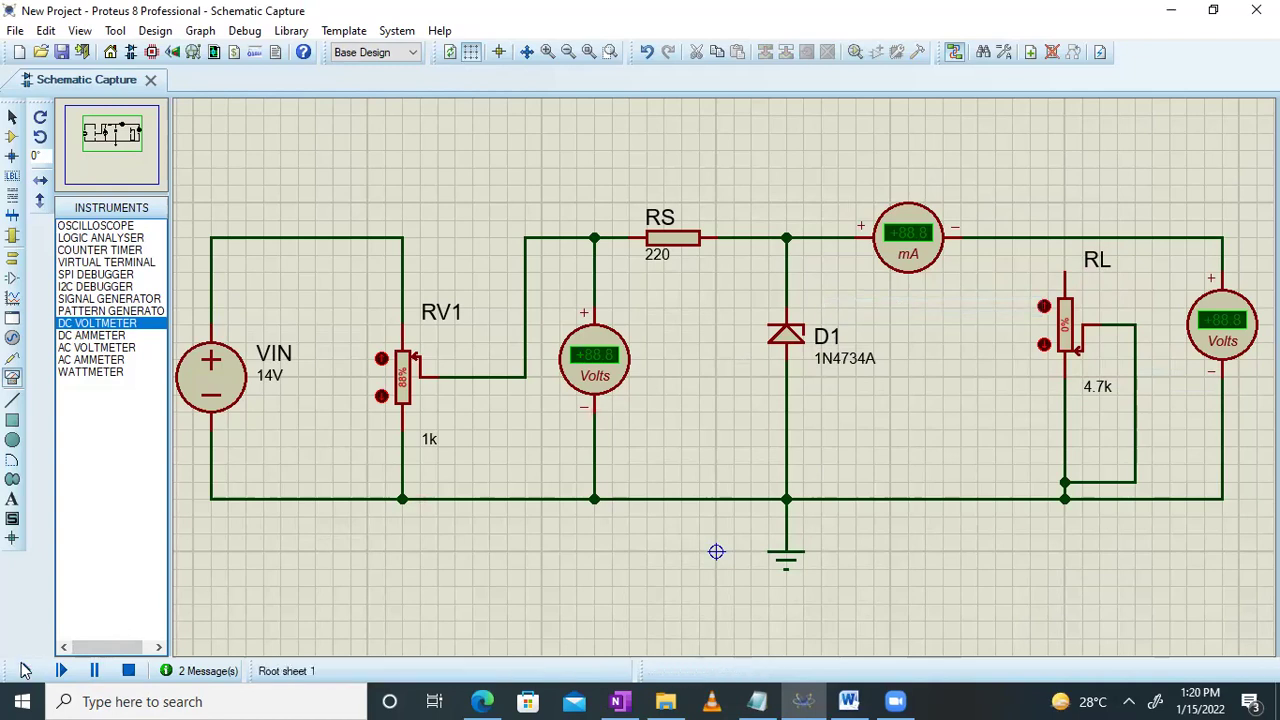
left_click(25, 670)
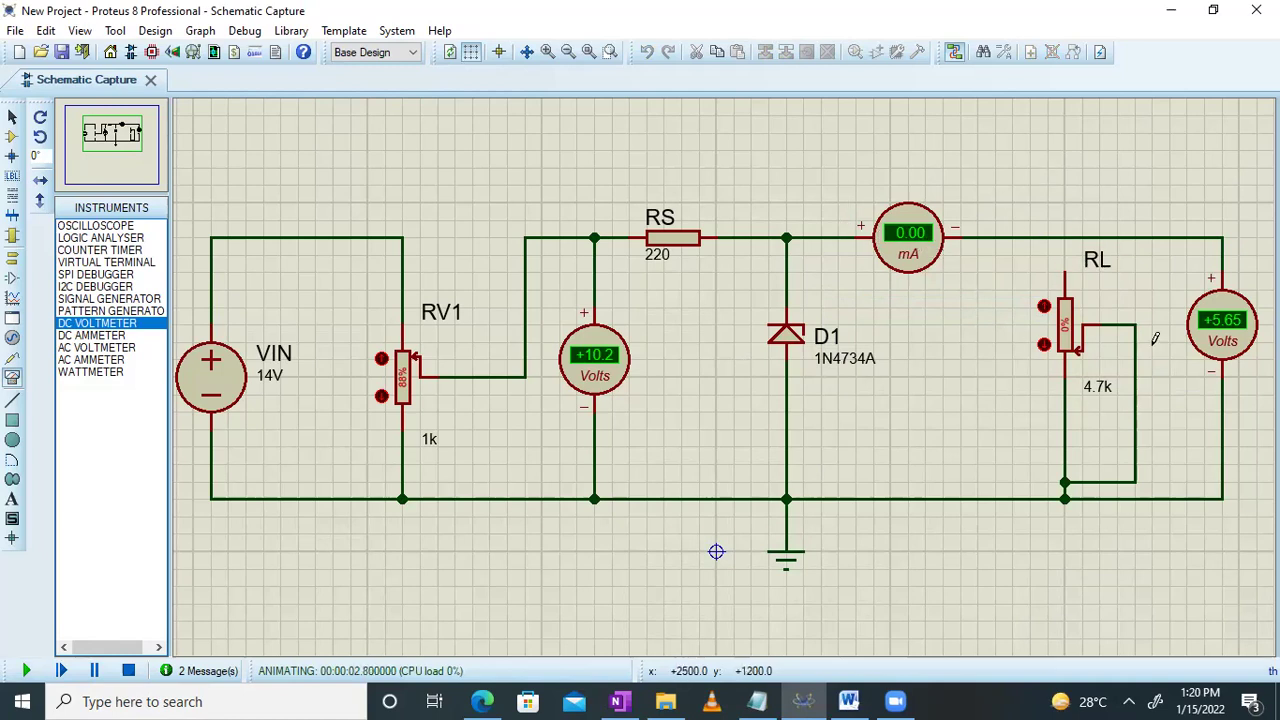
Step: Check the 0 mA row in OneNote against the no-load readings, then return to Proteus and pause the simulation
left_click(619, 701)
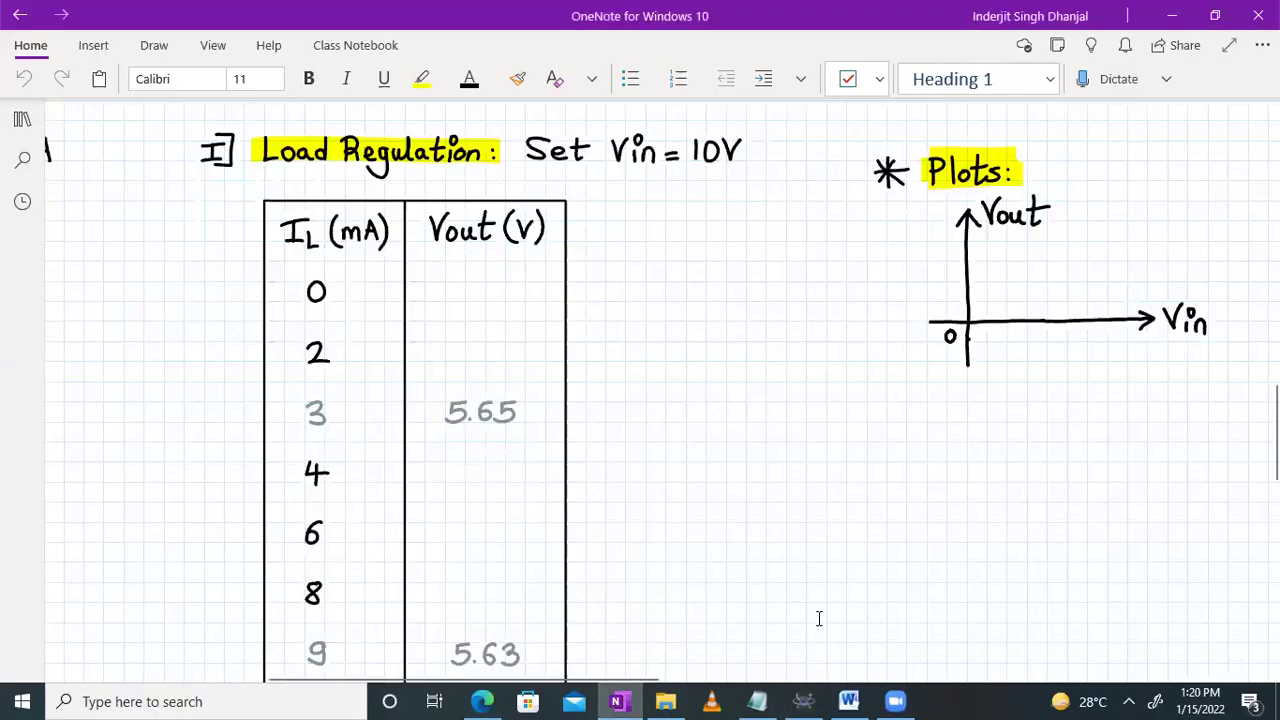
left_click(803, 701)
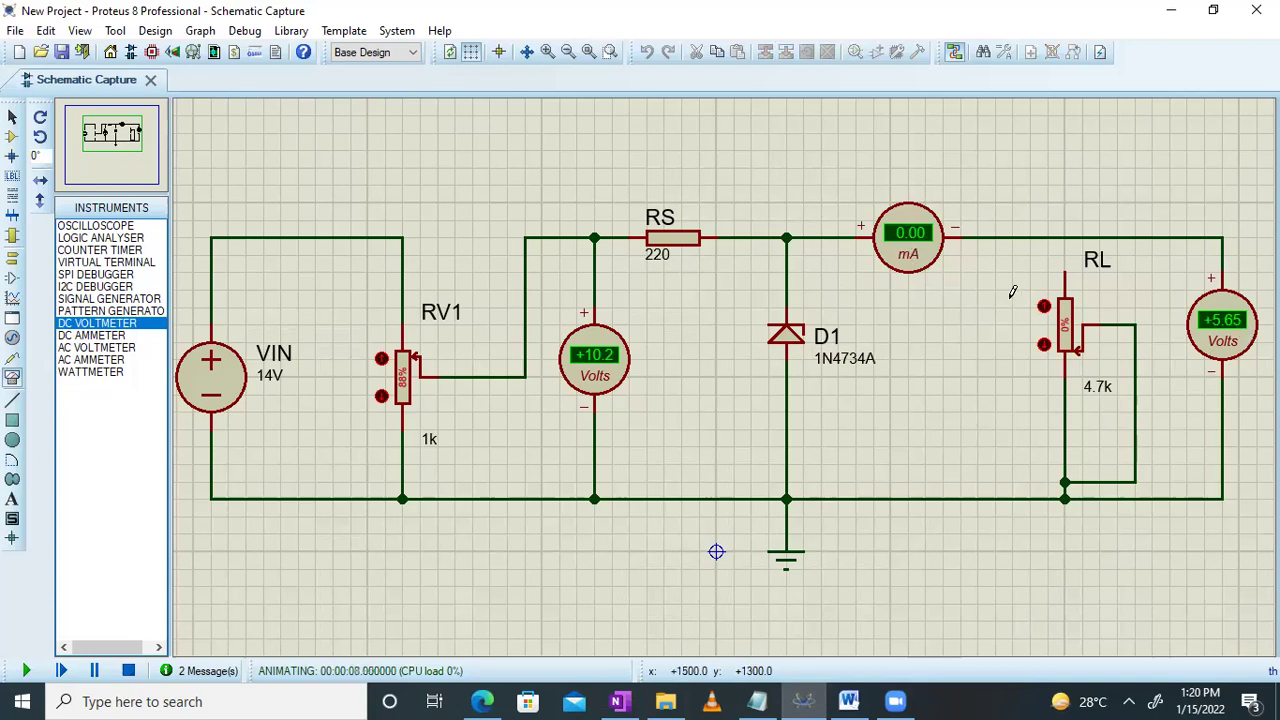
left_click(94, 670)
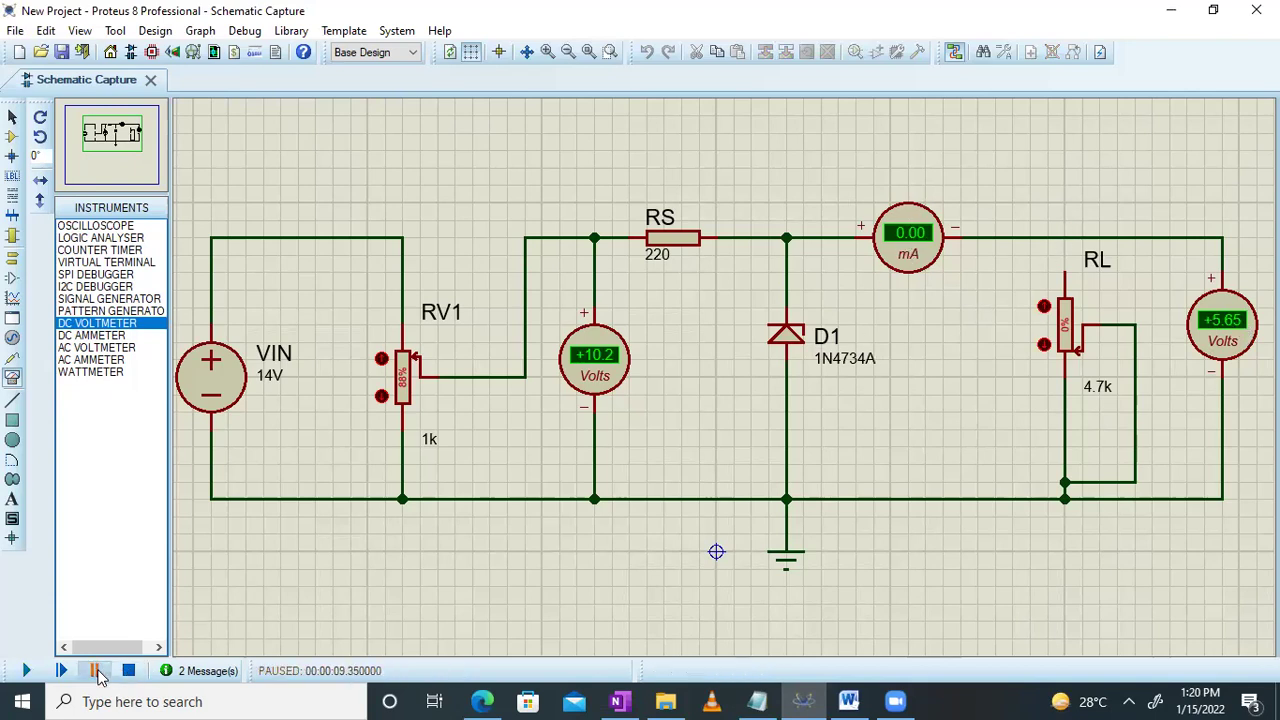
Step: Stop the simulation and rewire RL's upper terminal to the output line
left_click(128, 670)
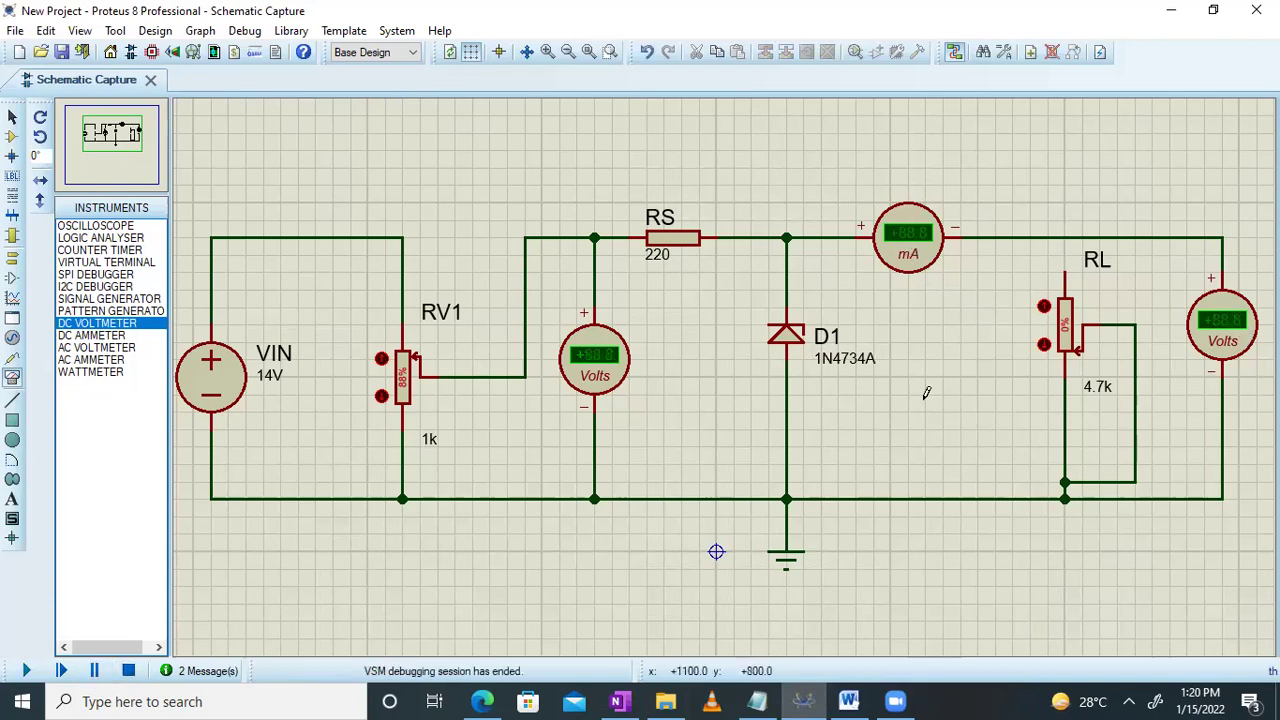
left_click(1065, 238)
left_click(1065, 272)
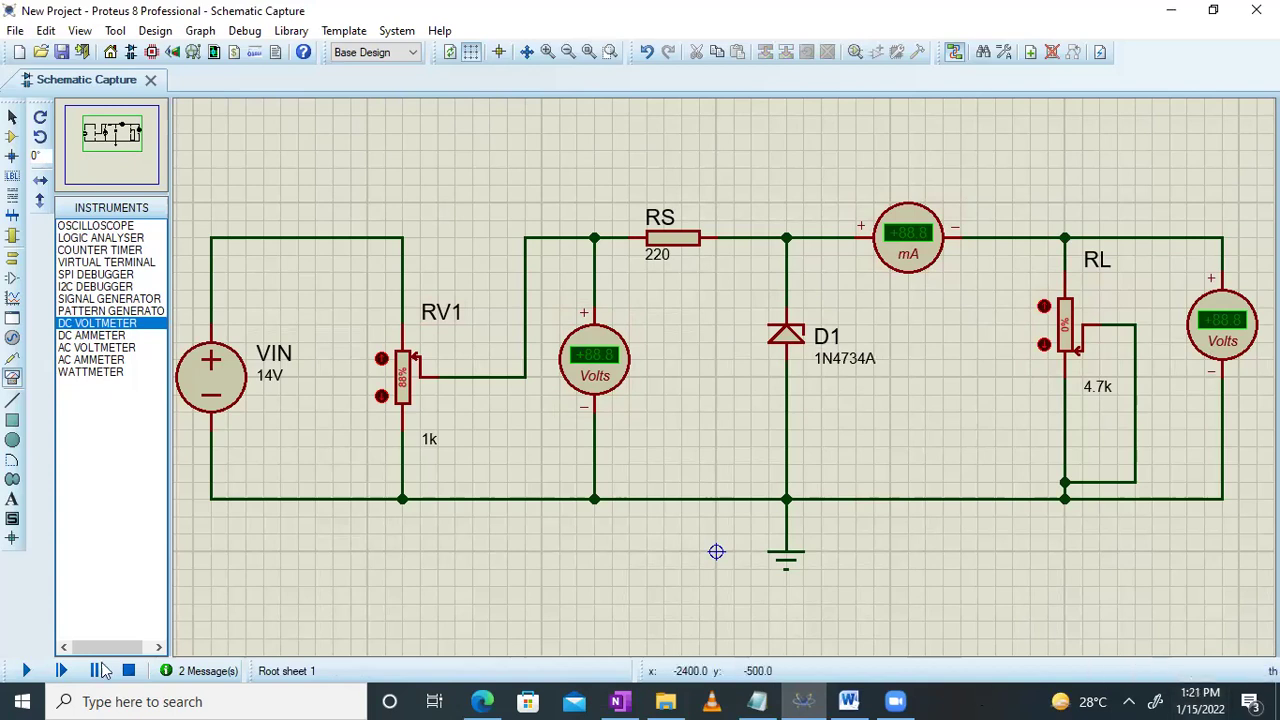
Step: Run the simulation and raise the RL potentiometer setting to 27%
left_click(26, 670)
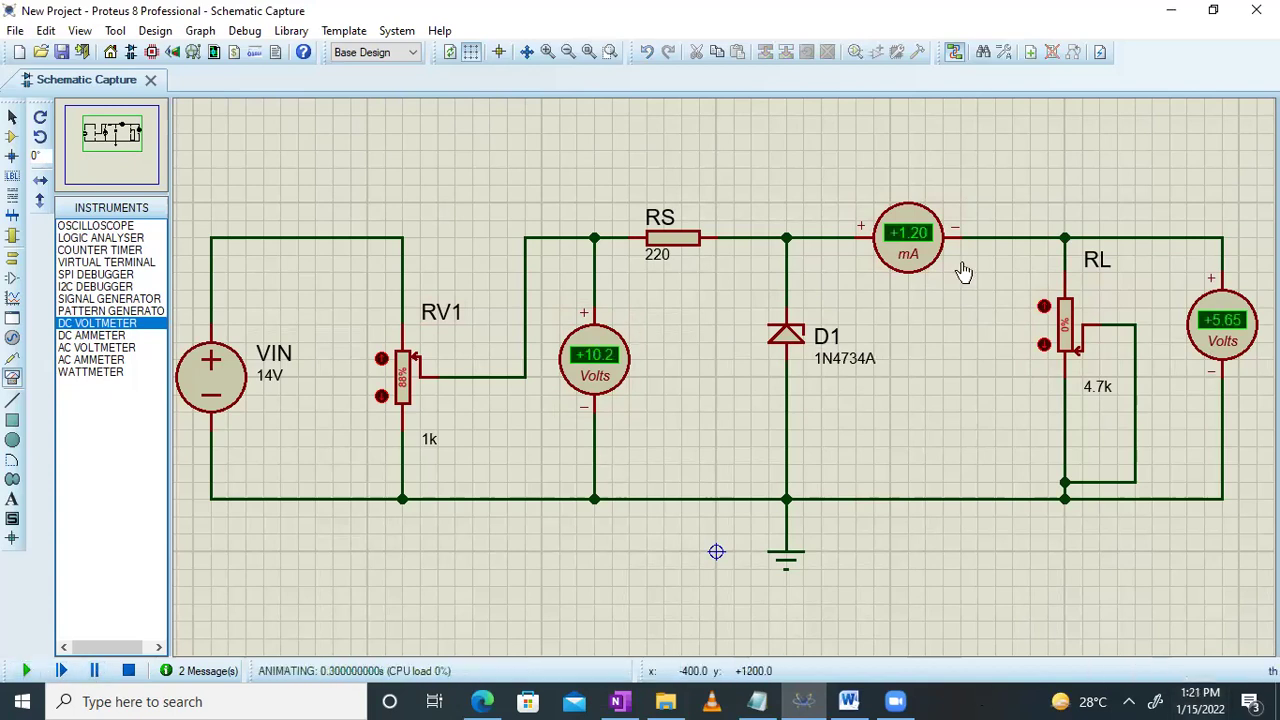
left_click(1043, 307)
left_click(1043, 307)
left_click(1043, 307)
left_click(1043, 307)
left_click(1043, 307)
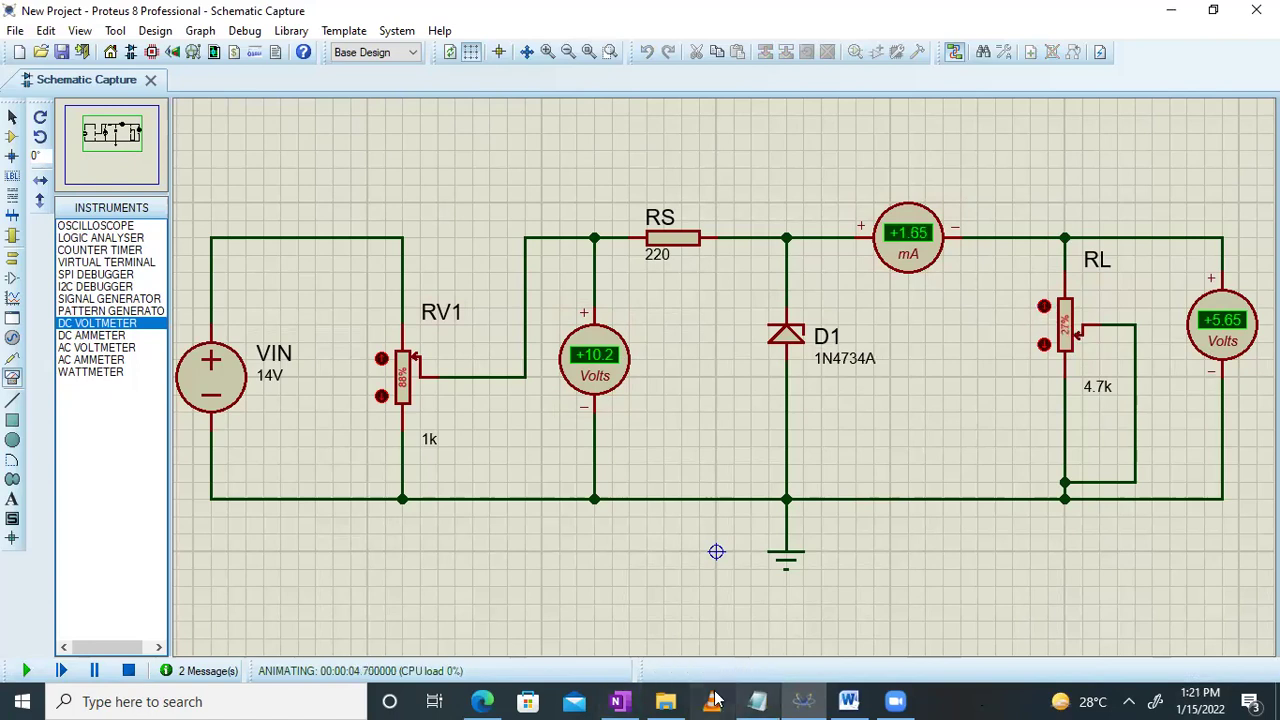
Step: Switch to OneNote and review the load regulation table and the Vout versus Vin and Vout versus IL plot axes
left_click(620, 701)
scroll(721, 277, "up", 3)
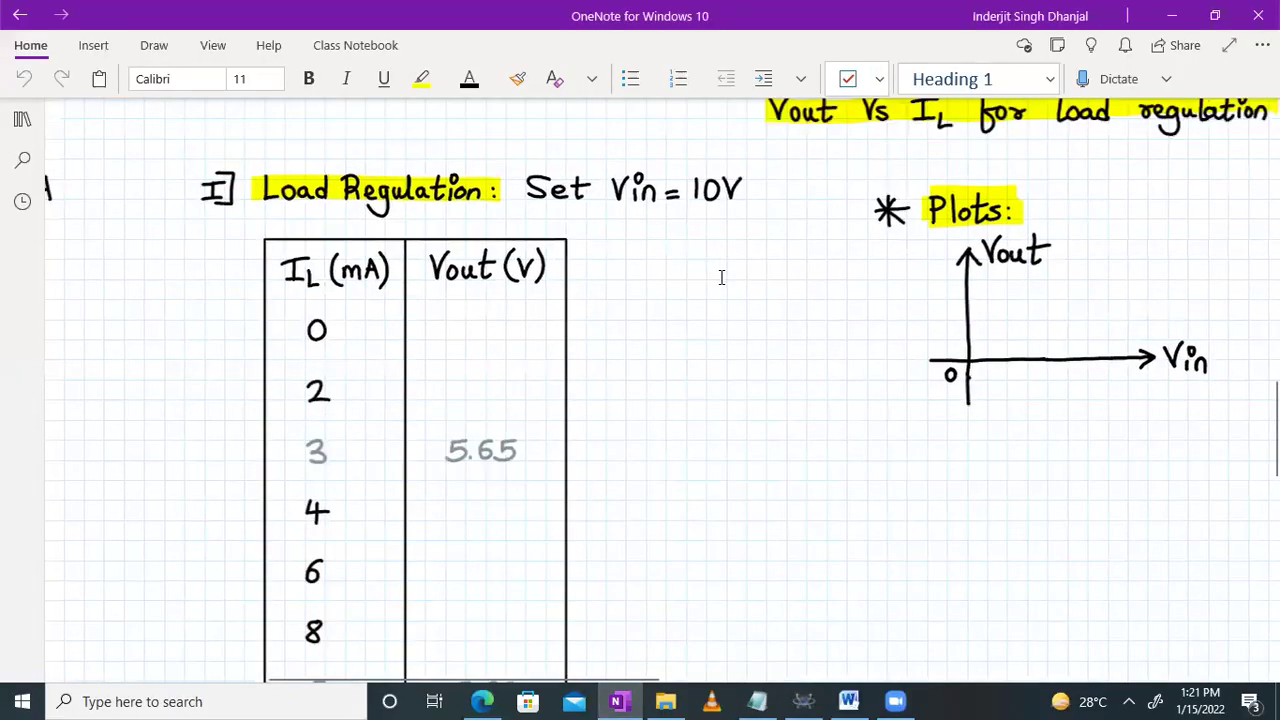
scroll(721, 277, "down", 2)
scroll(721, 277, "down", 7)
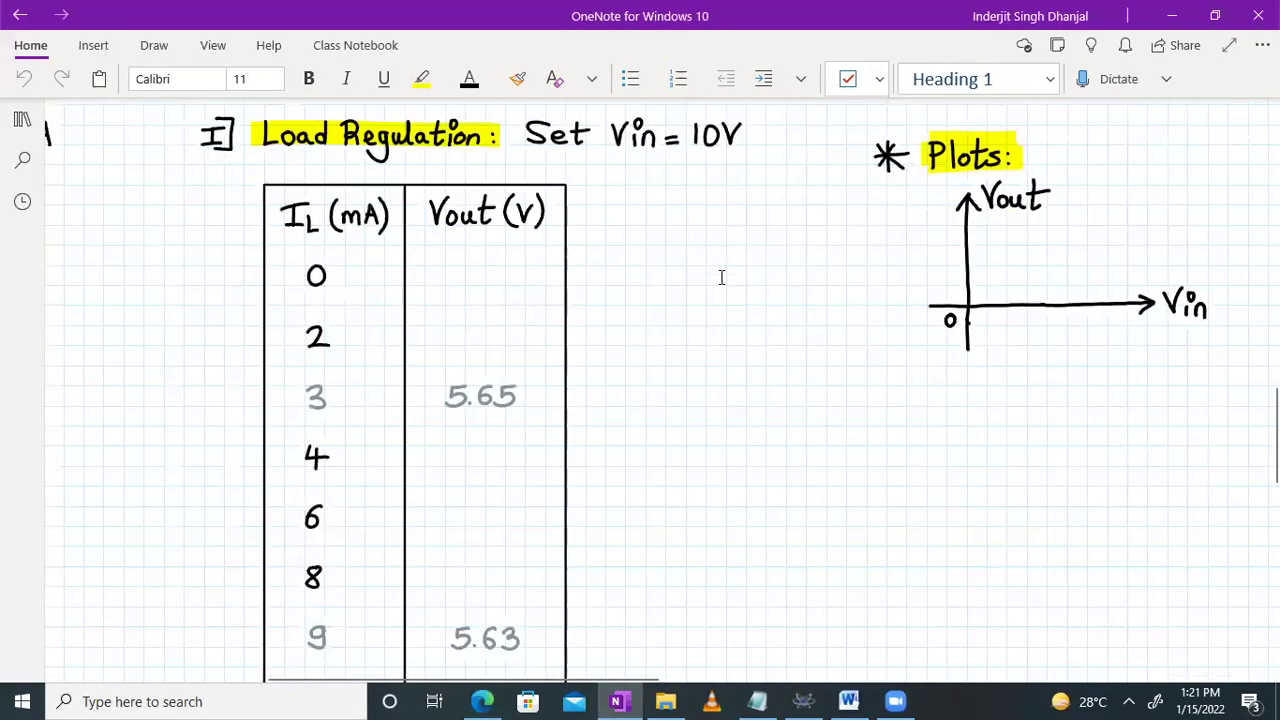
scroll(721, 277, "up", 7)
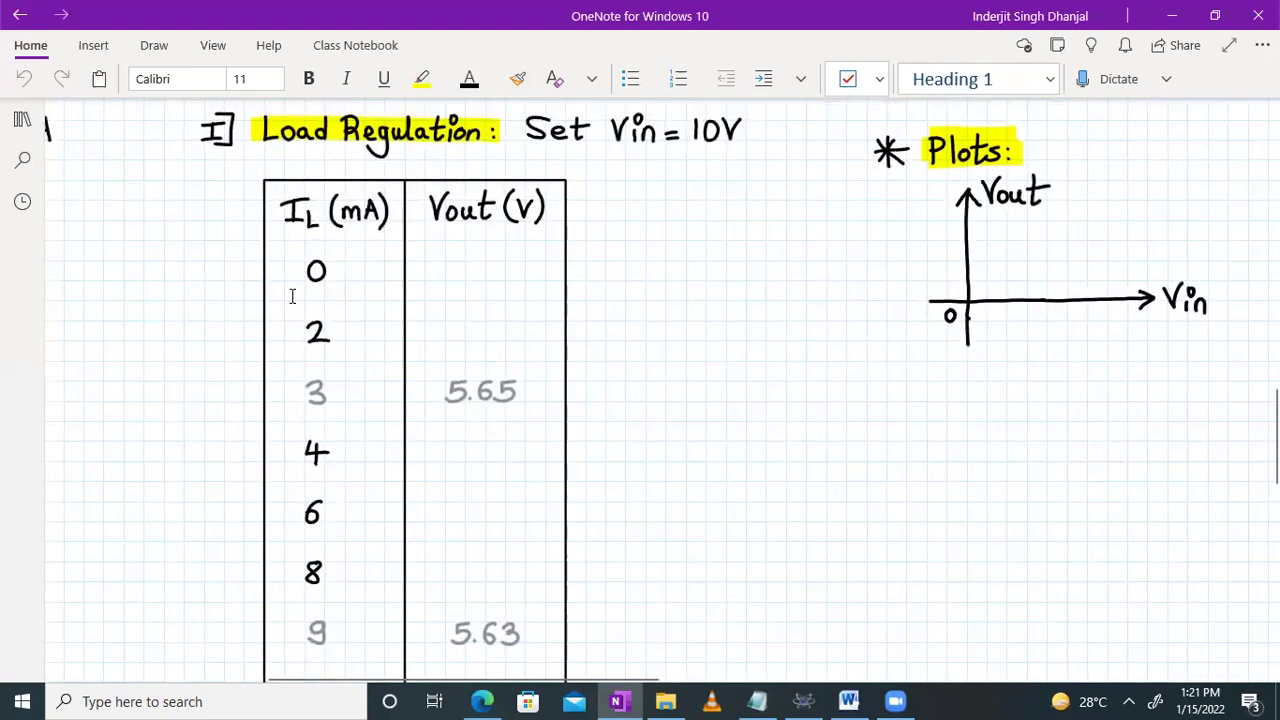
scroll(726, 253, "up", 2)
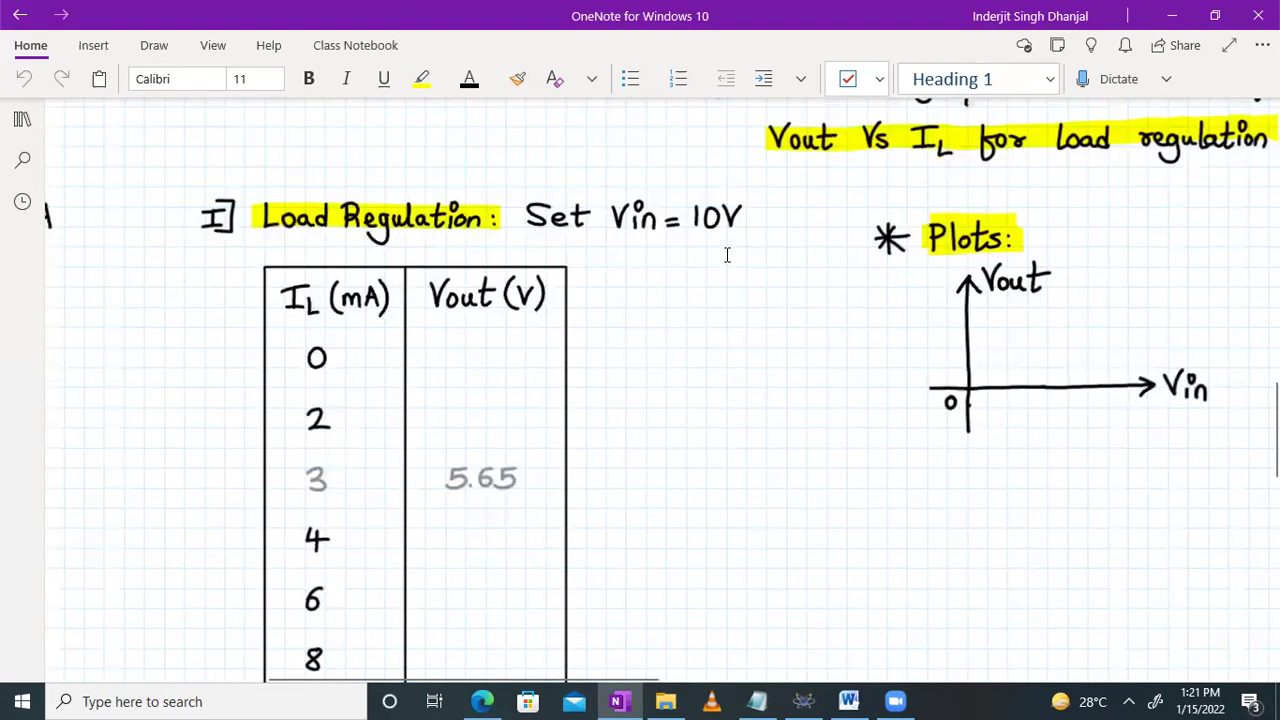
scroll(726, 253, "right", 1)
scroll(727, 255, "right", 5)
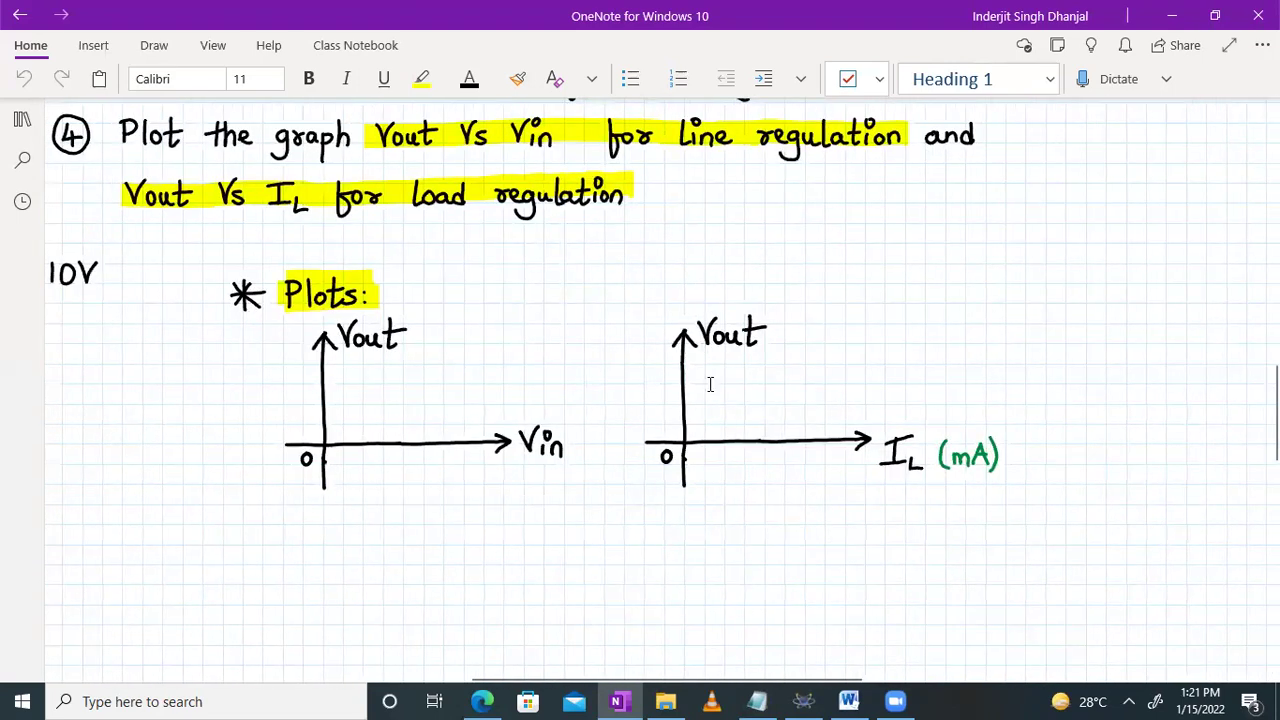
scroll(911, 498, "up", 2)
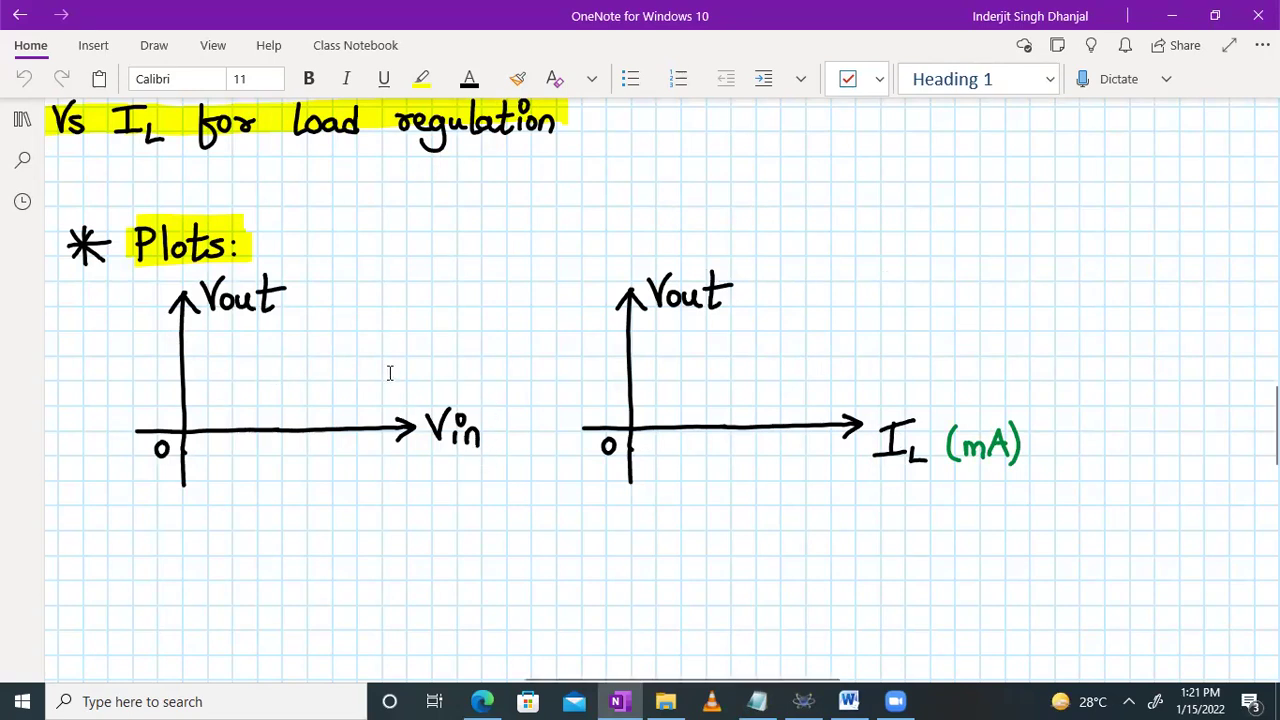
Step: Review the circuit to be implemented in Proteus, from the 0-14 V source to the output voltmeter
scroll(324, 352, "left", 20)
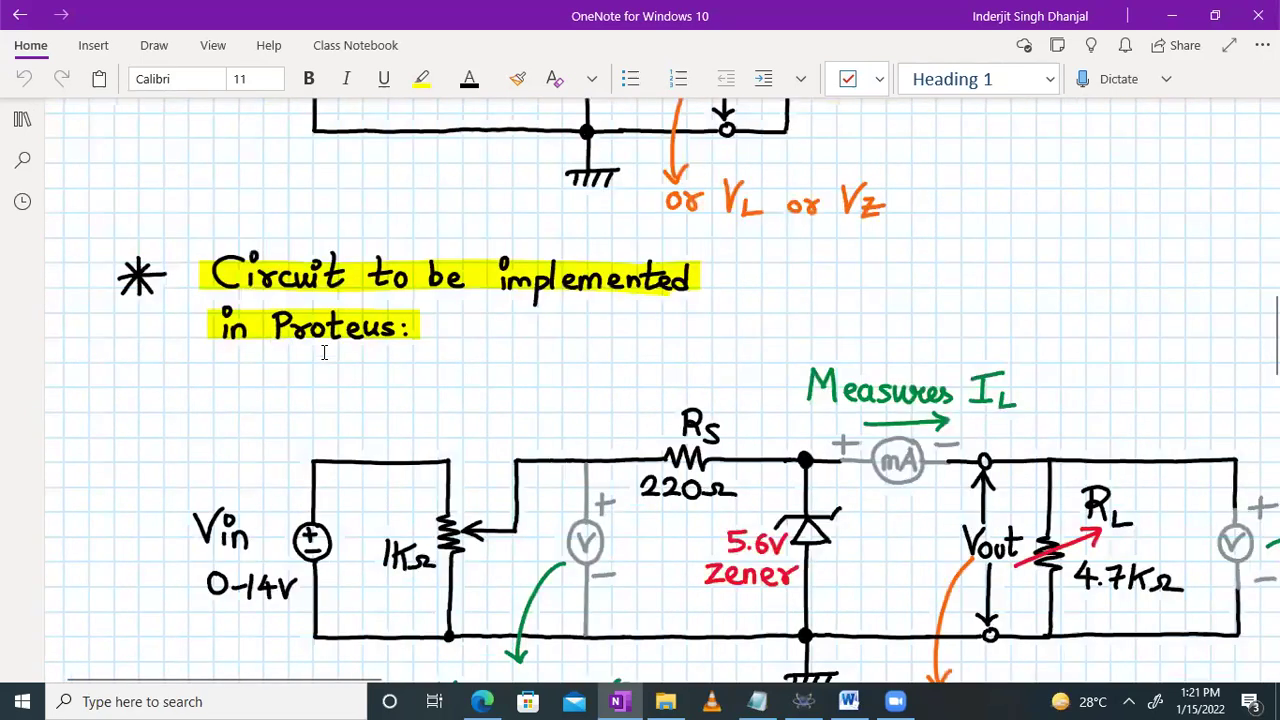
scroll(324, 352, "down", 2)
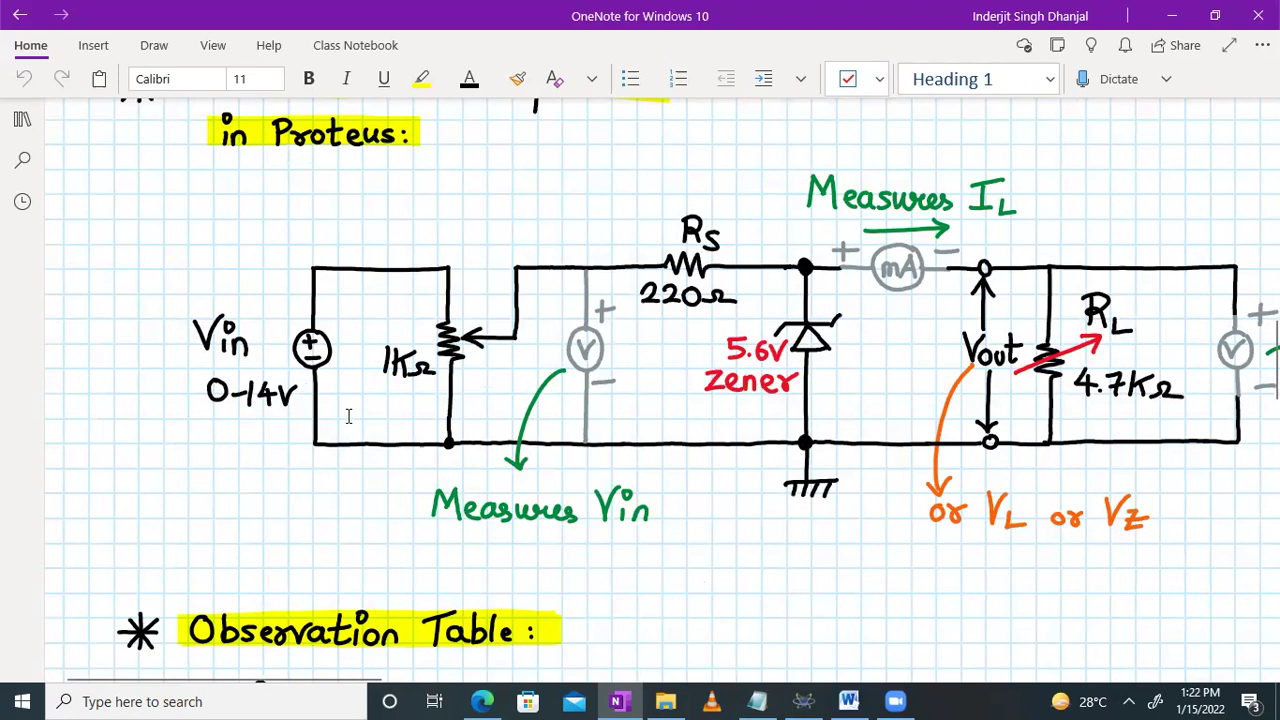
scroll(731, 363, "right", 5)
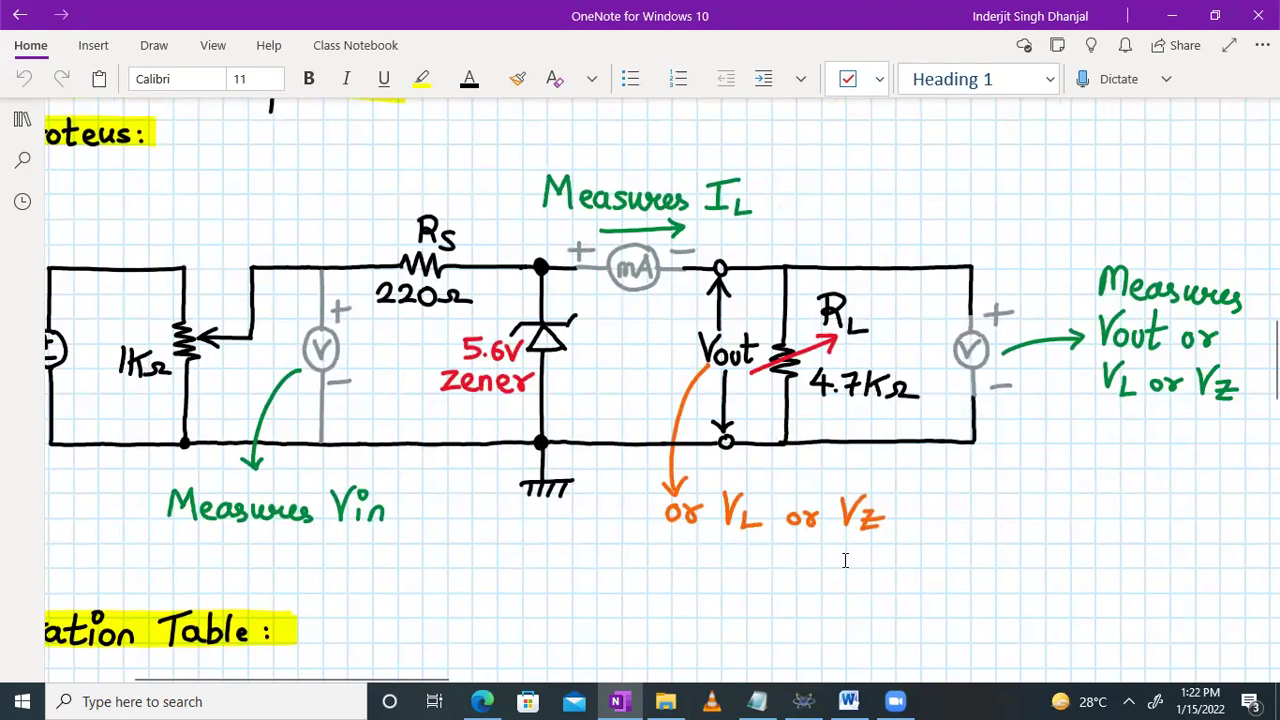
Step: Examine the line regulation table for IL = 5 mA alongside the load regulation table for Vin = 10 V
scroll(843, 557, "down", 10)
scroll(789, 438, "left", 5)
scroll(789, 438, "down", 2)
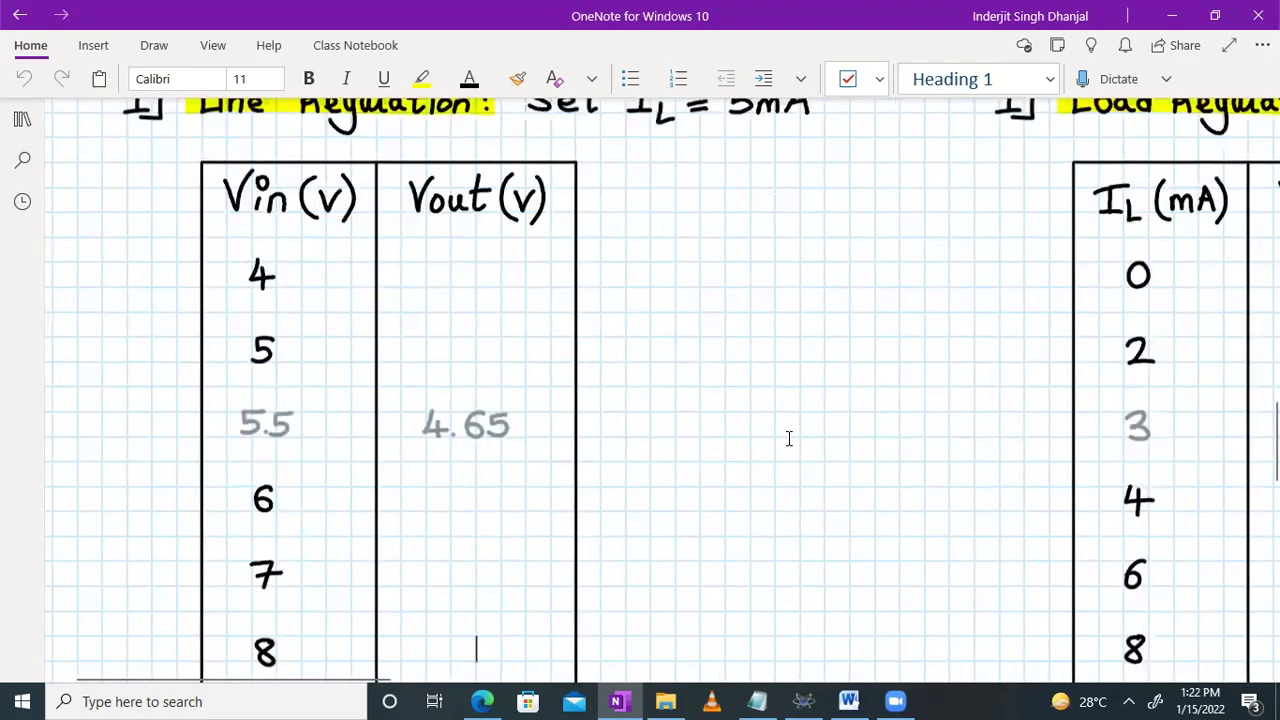
scroll(789, 438, "down", 3, "ctrl")
scroll(393, 213, "down", 2)
scroll(393, 213, "right", 2)
scroll(393, 213, "down", 1)
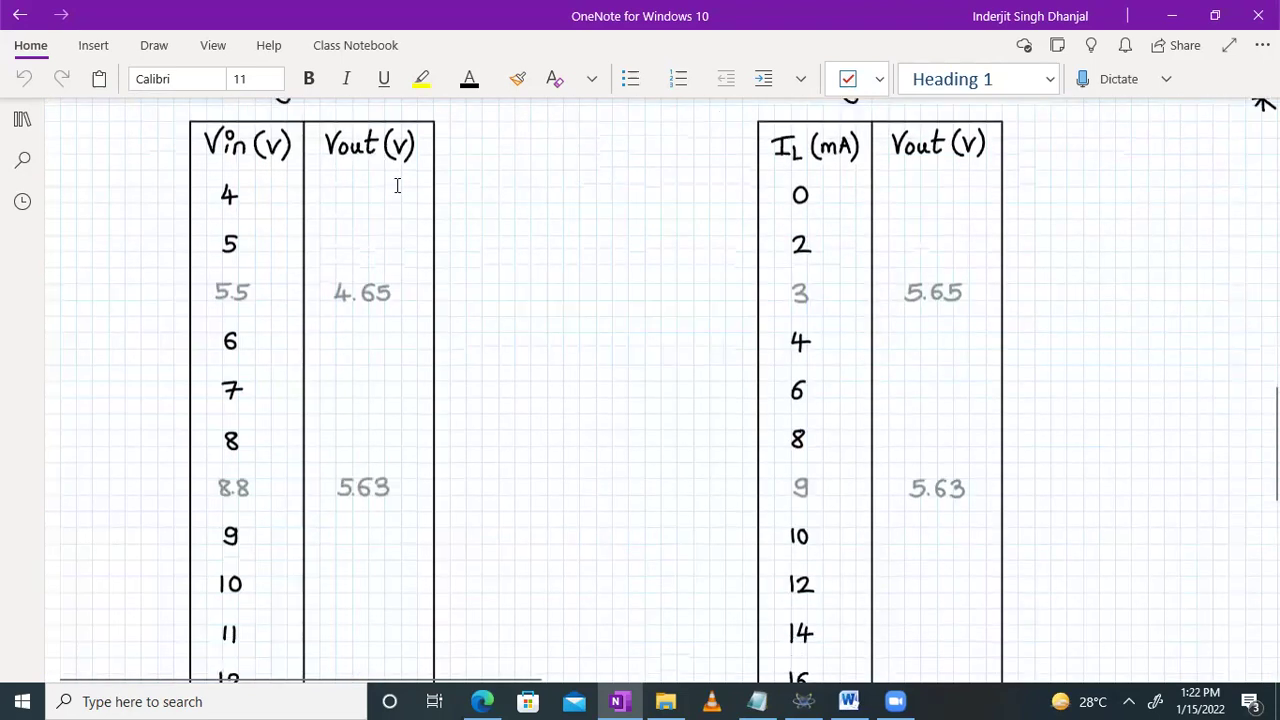
scroll(386, 471, "down", 5)
scroll(297, 223, "up", 3)
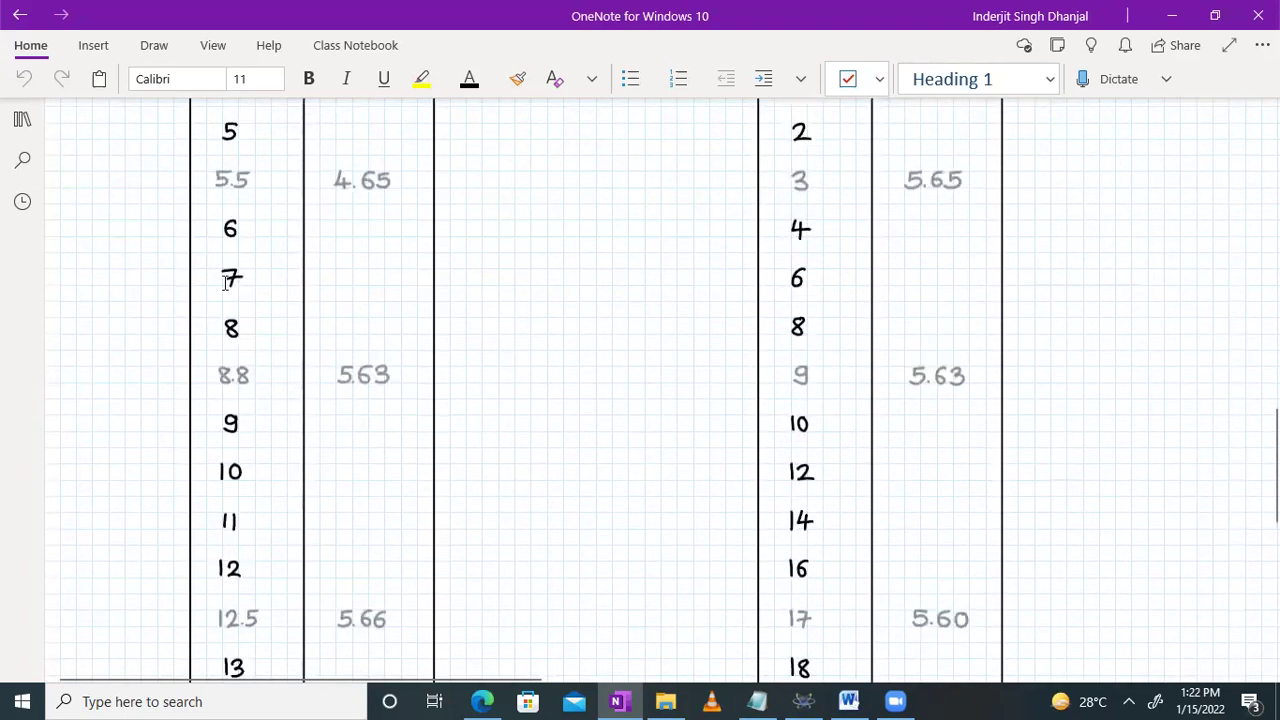
scroll(257, 280, "up", 1)
scroll(253, 279, "up", 2)
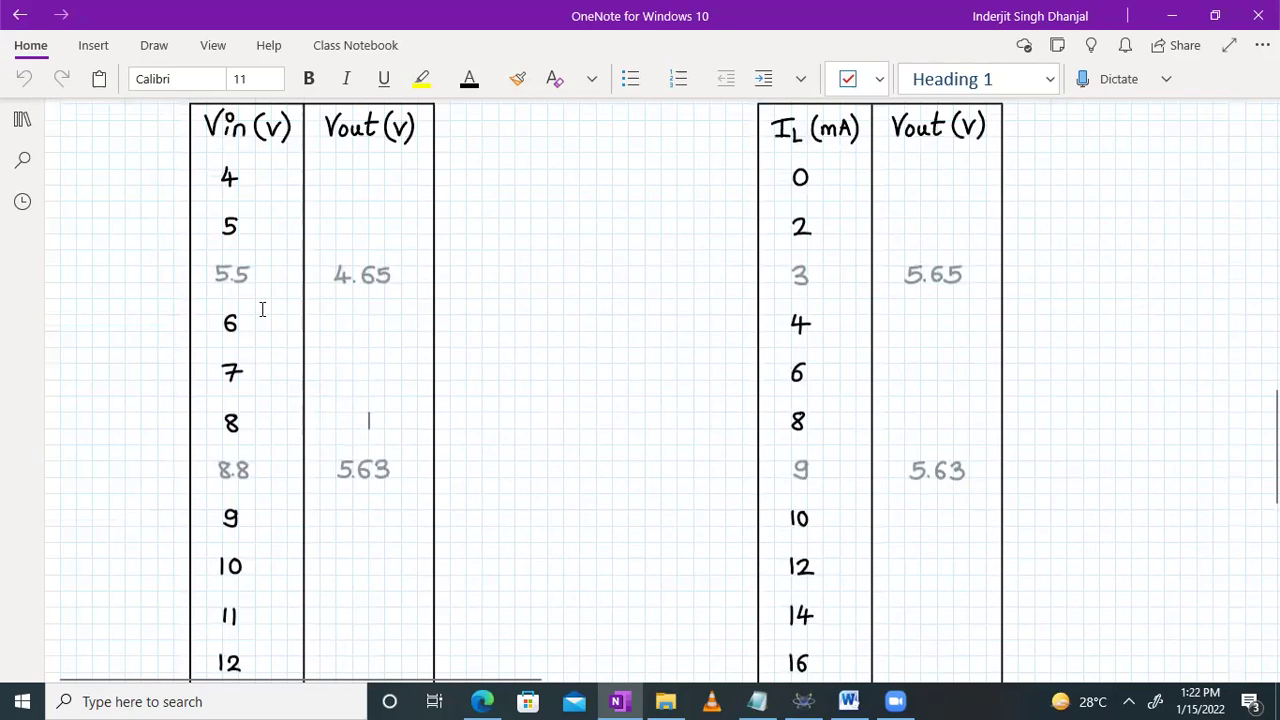
scroll(257, 537, "down", 3)
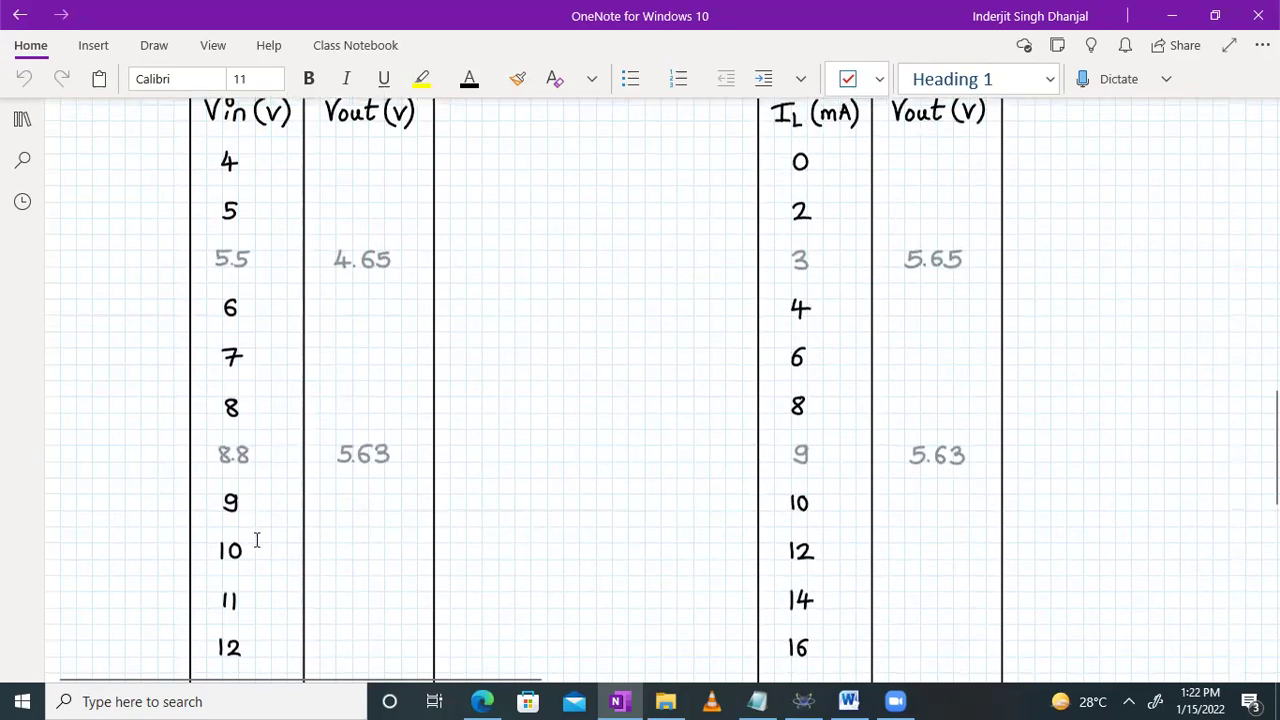
scroll(414, 386, "down", 4)
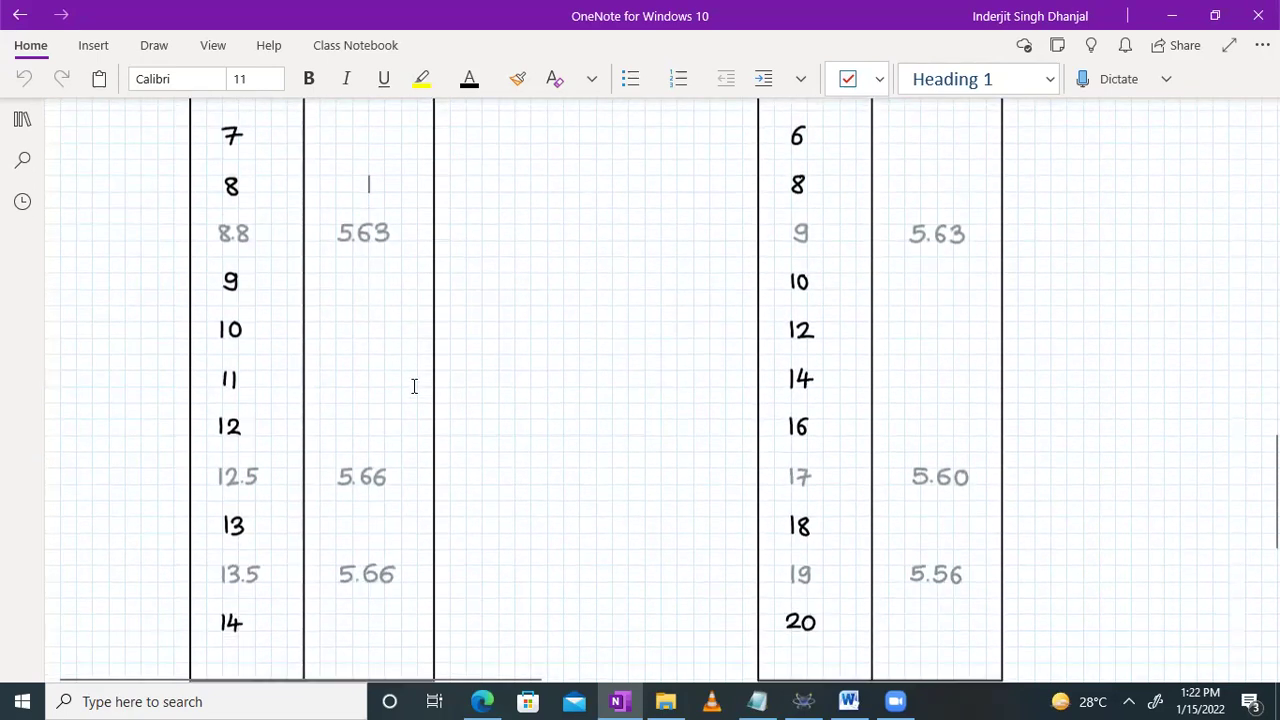
scroll(376, 259, "up", 1)
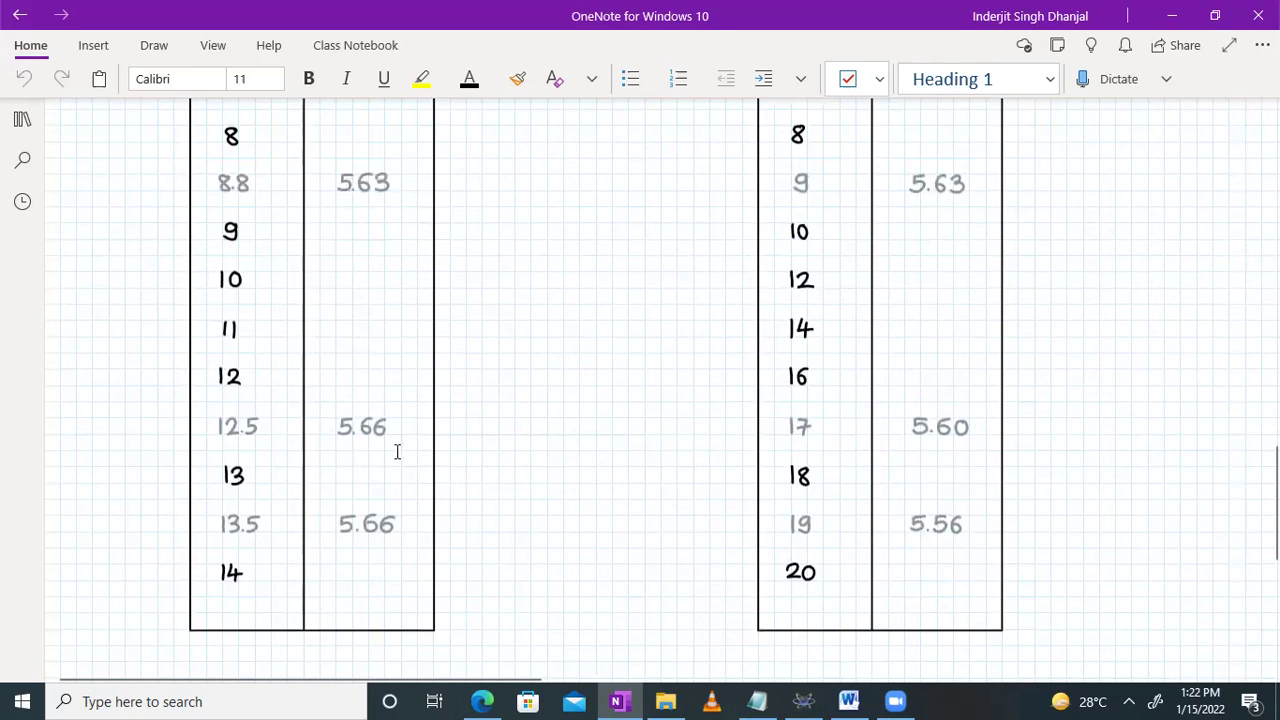
scroll(536, 266, "up", 8)
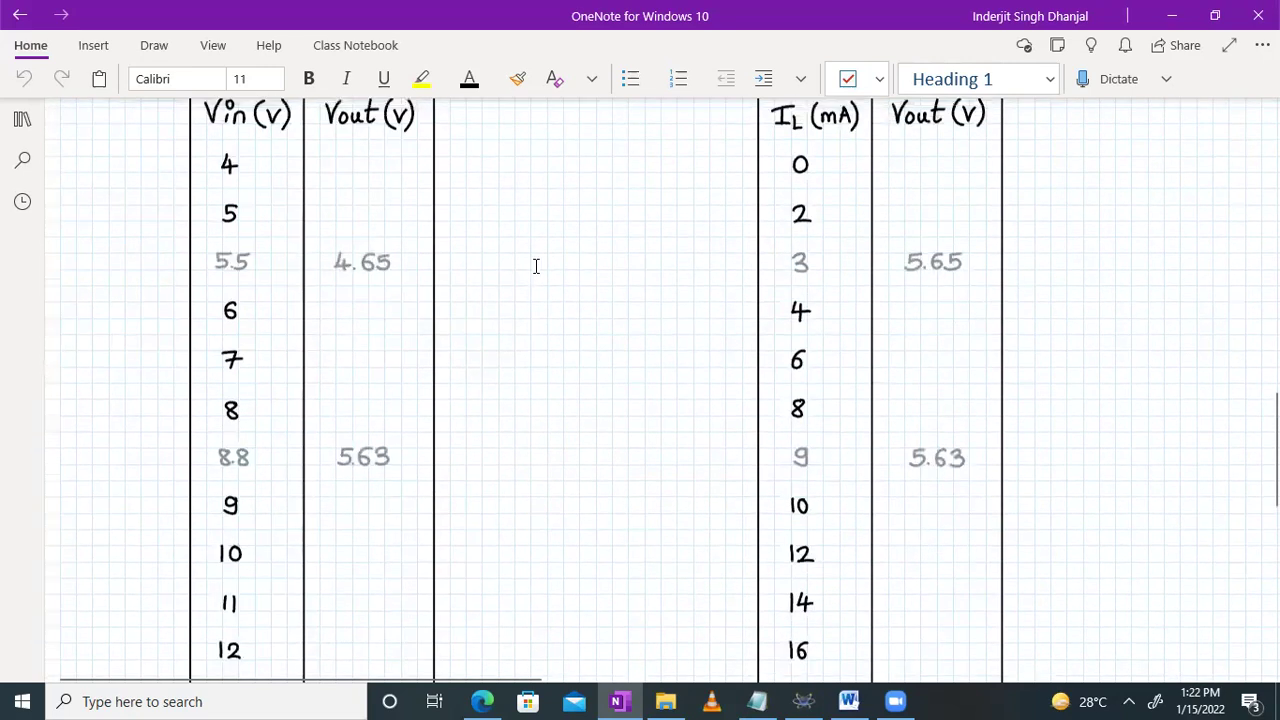
scroll(600, 300, "up", 1)
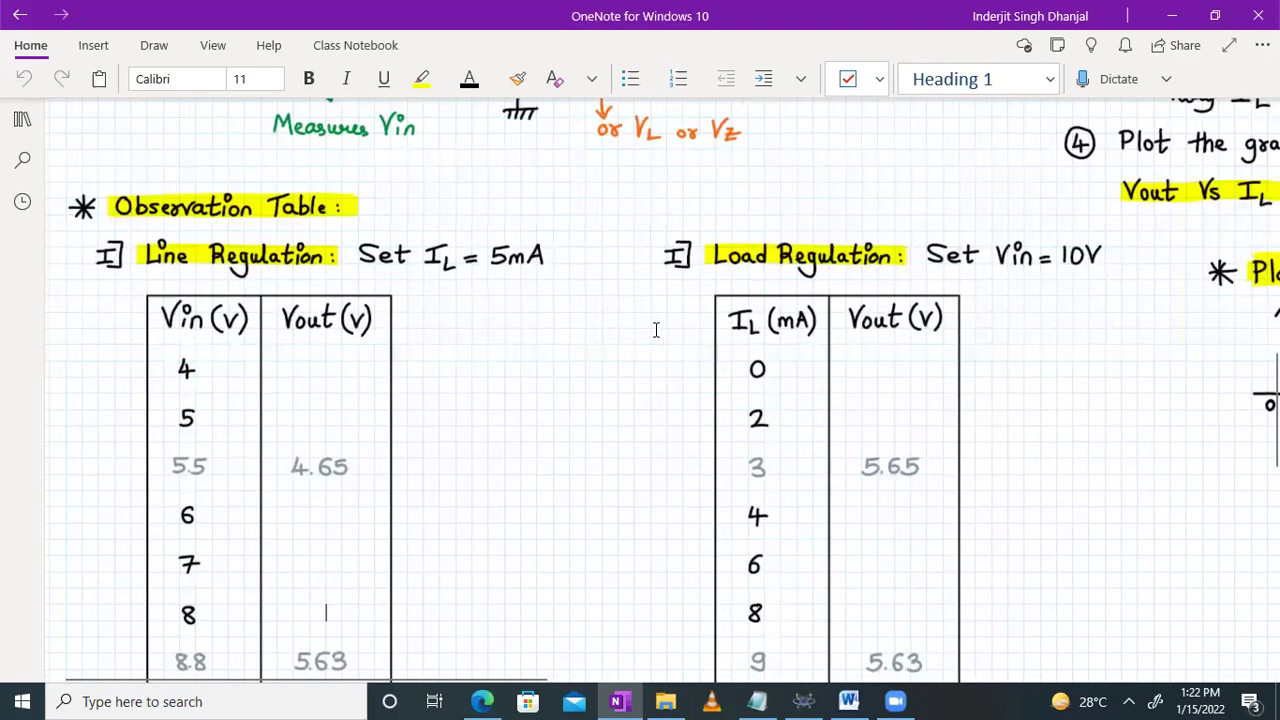
Step: Go back to the Proteus circuit diagram and examine the Zener, the variable load RL and the meter positions
scroll(655, 329, "right", 4)
scroll(596, 285, "up", 2)
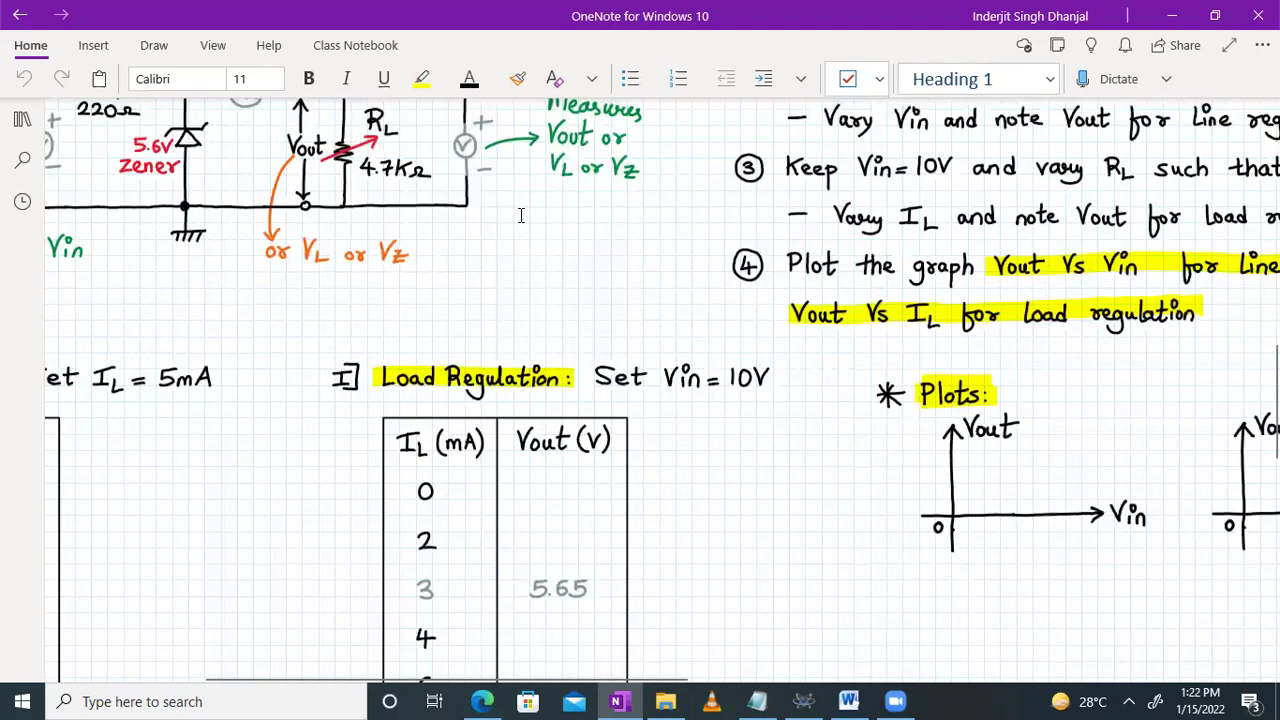
scroll(478, 208, "up", 4)
scroll(526, 172, "up", 3)
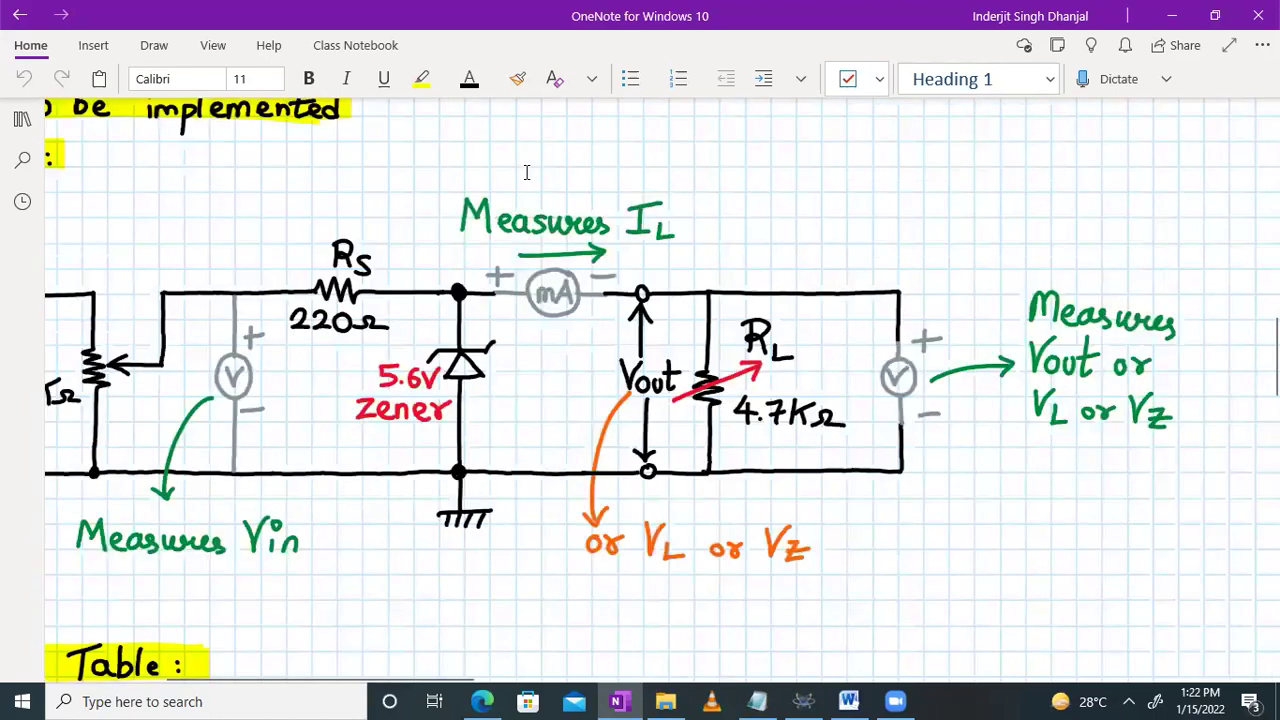
scroll(526, 172, "left", 2)
scroll(526, 172, "left", 1)
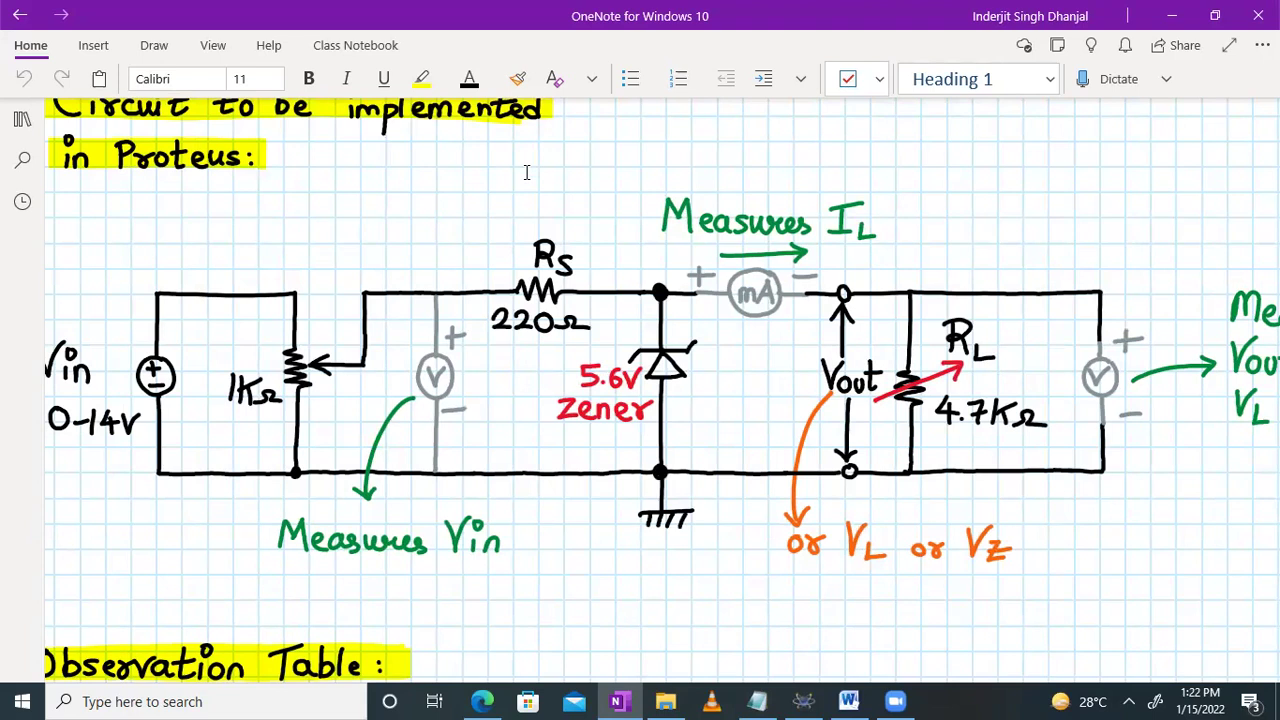
scroll(1023, 418, "right", 2)
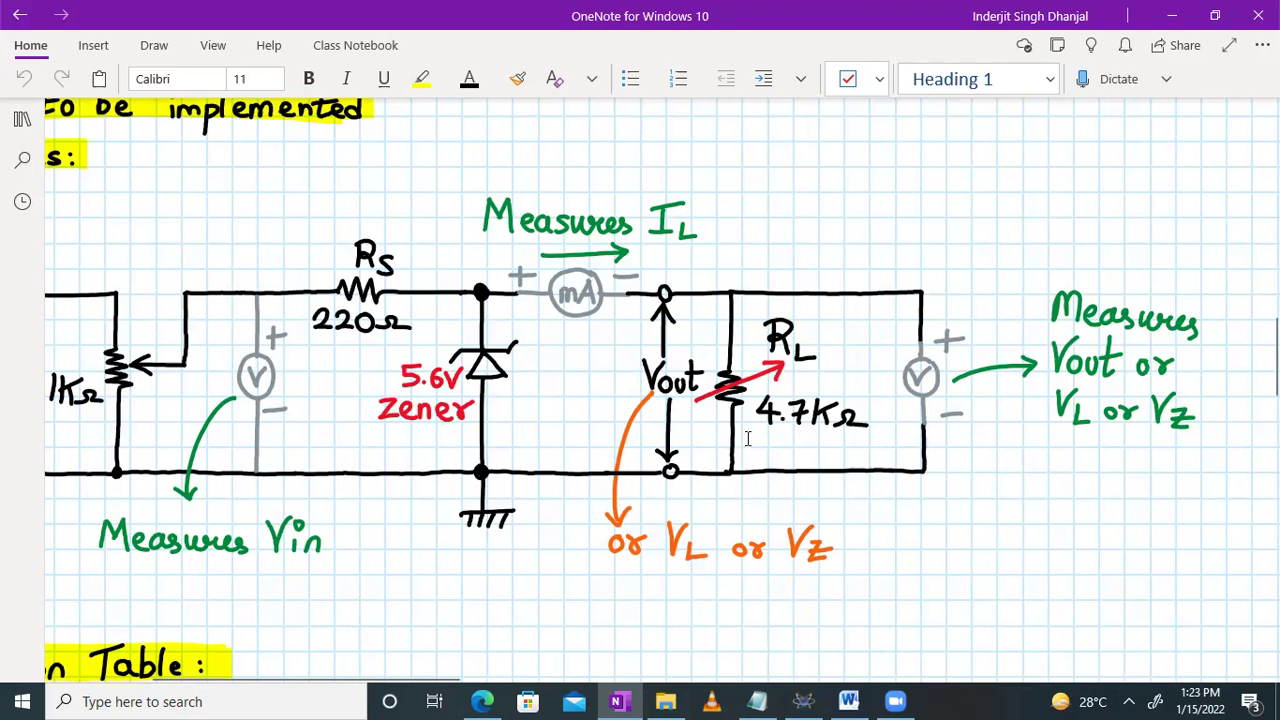
Step: Read through the load regulation table's IL and Vout rows from 0 to 20 mA
scroll(747, 438, "down", 5)
scroll(747, 438, "right", 5)
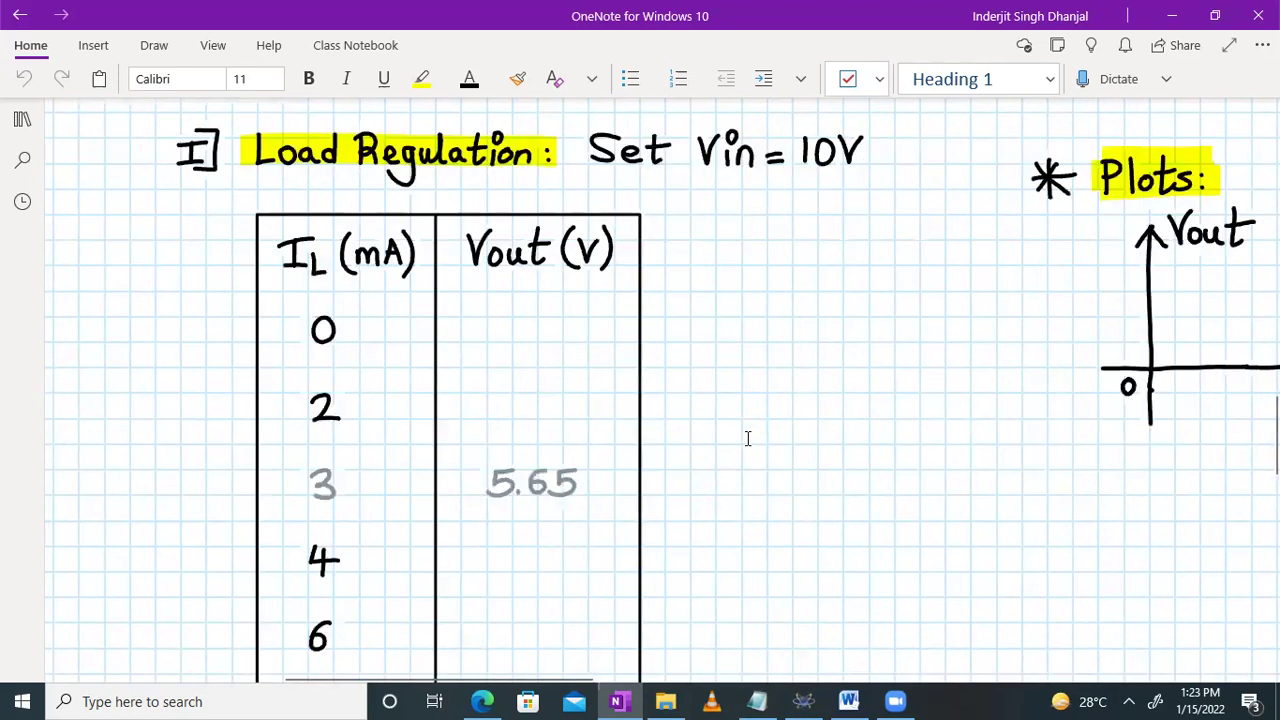
scroll(362, 373, "down", 8)
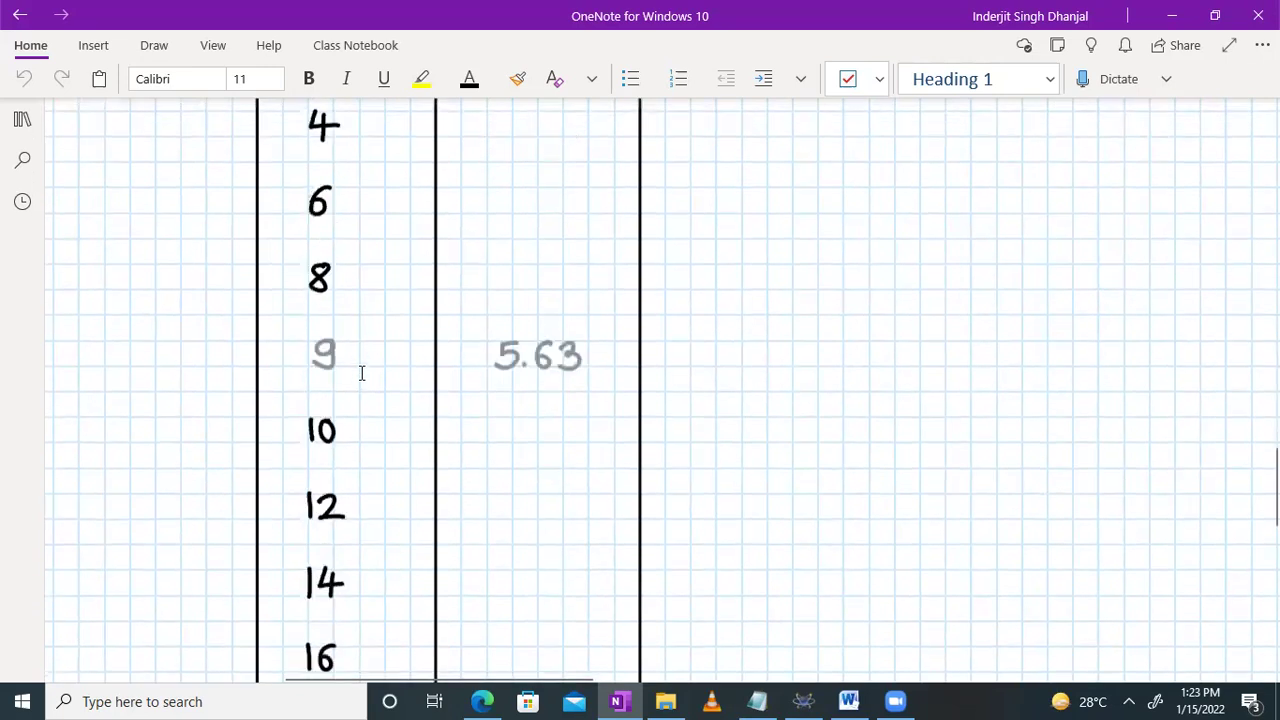
scroll(362, 373, "up", 5)
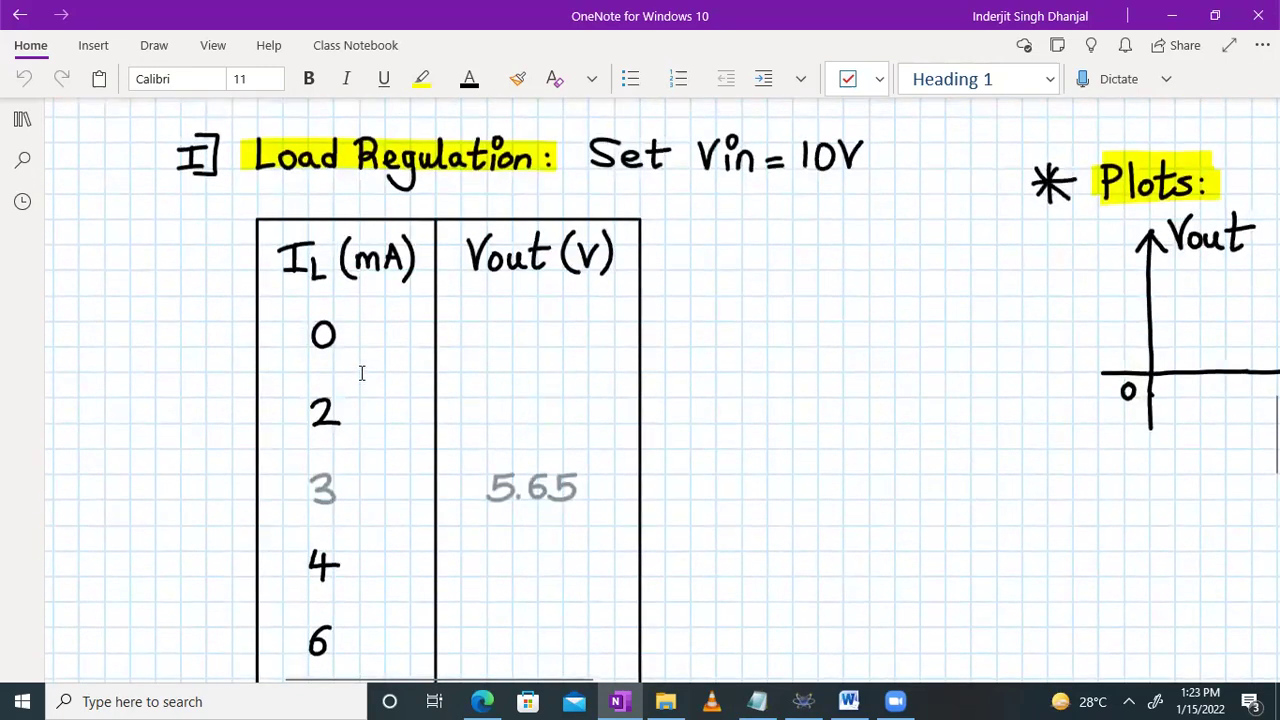
scroll(600, 371, "down", 4)
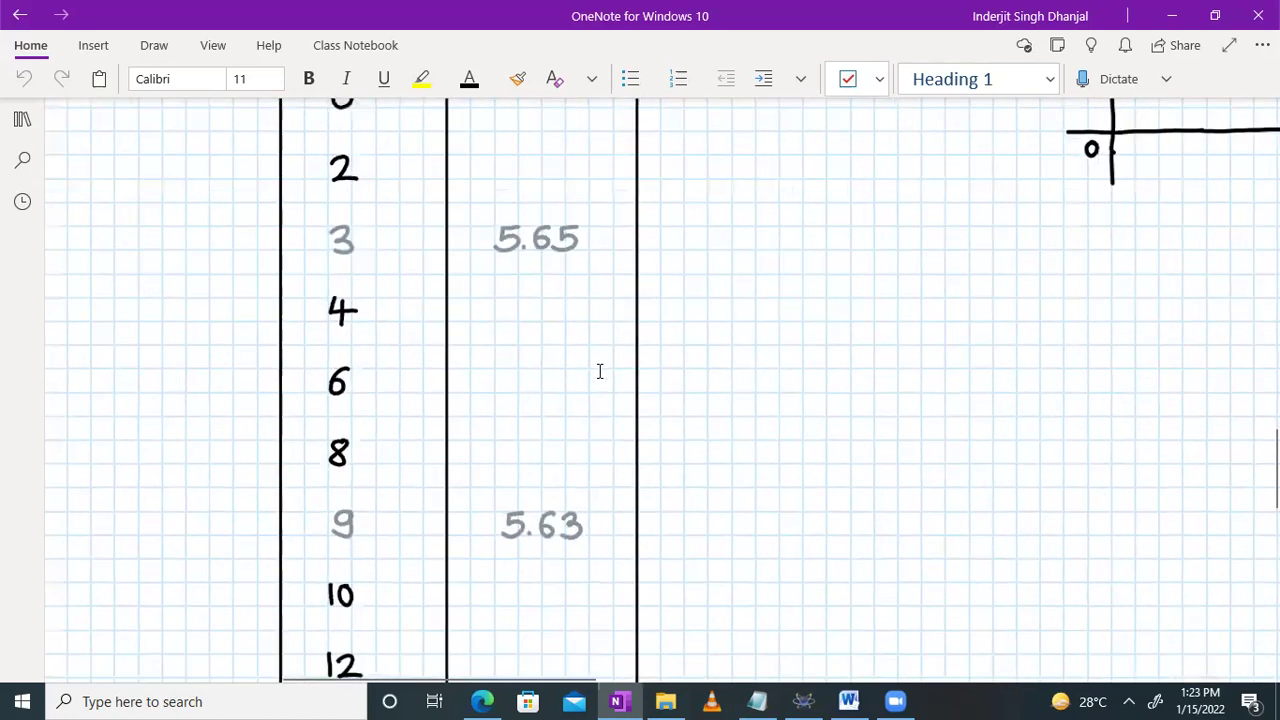
scroll(600, 371, "down", 2)
scroll(600, 371, "up", 2)
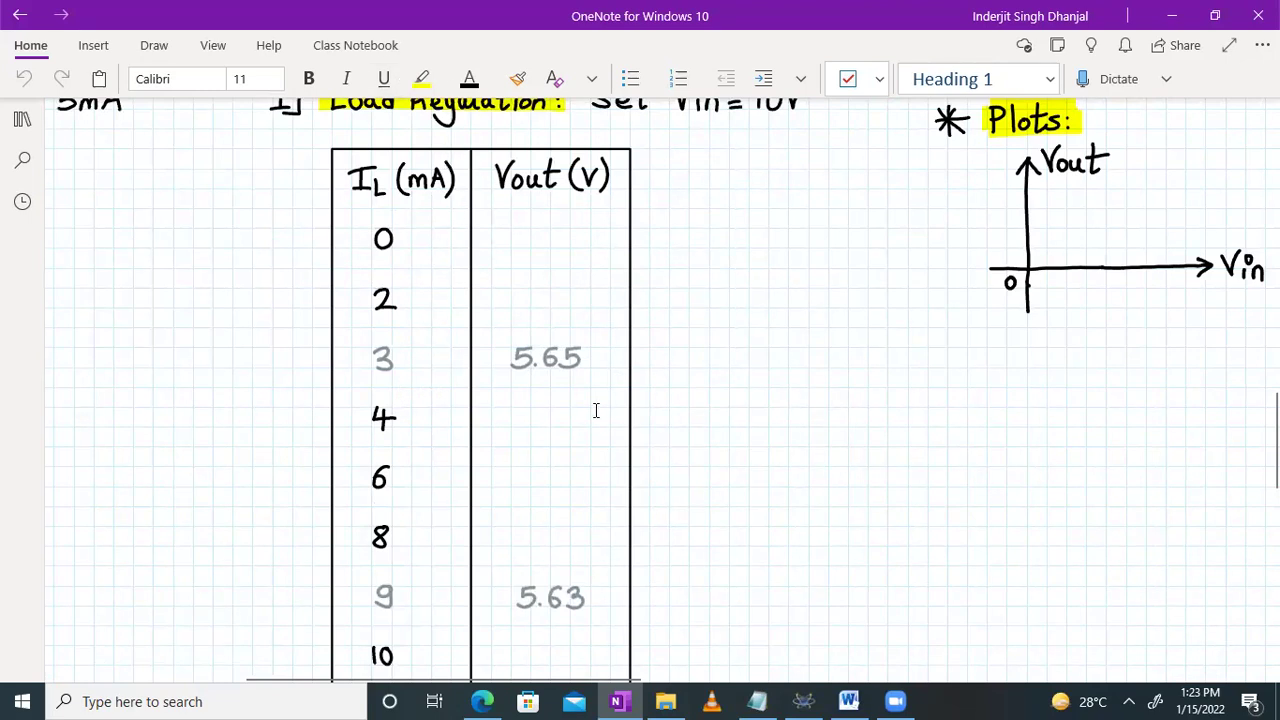
scroll(596, 410, "down", 1)
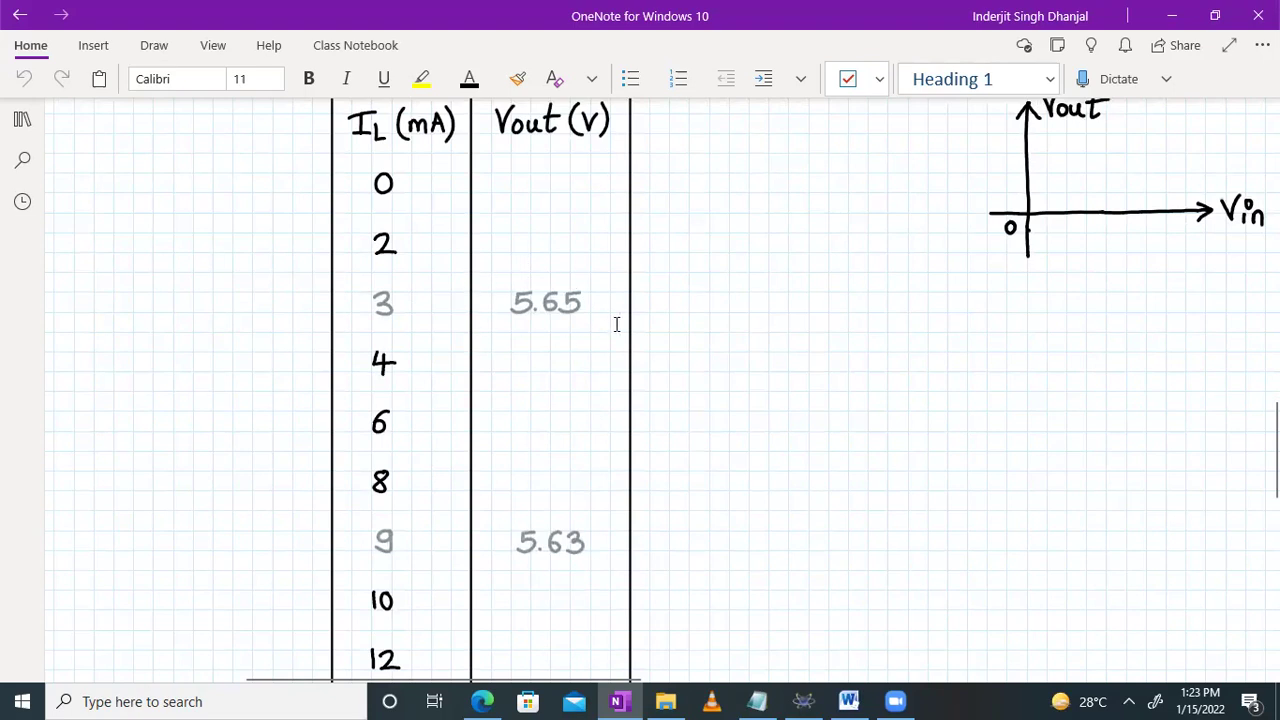
scroll(614, 323, "down", 4)
scroll(616, 323, "down", 3)
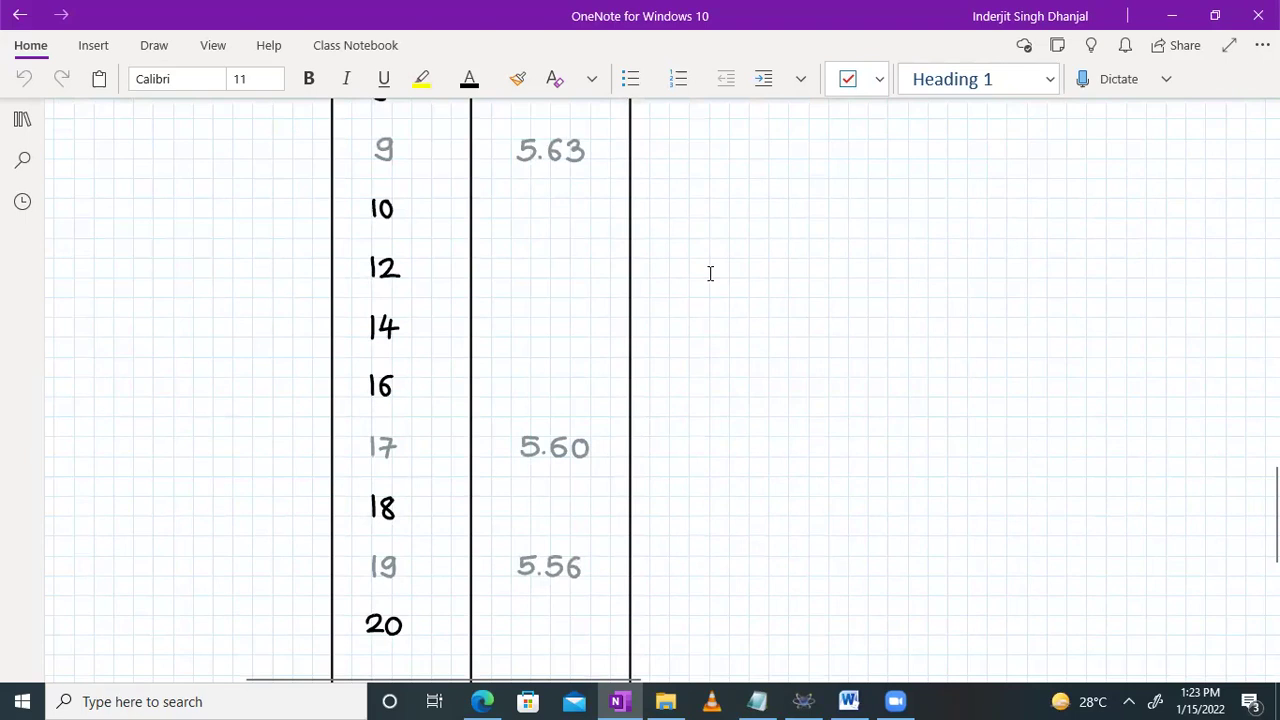
scroll(712, 282, "up", 6)
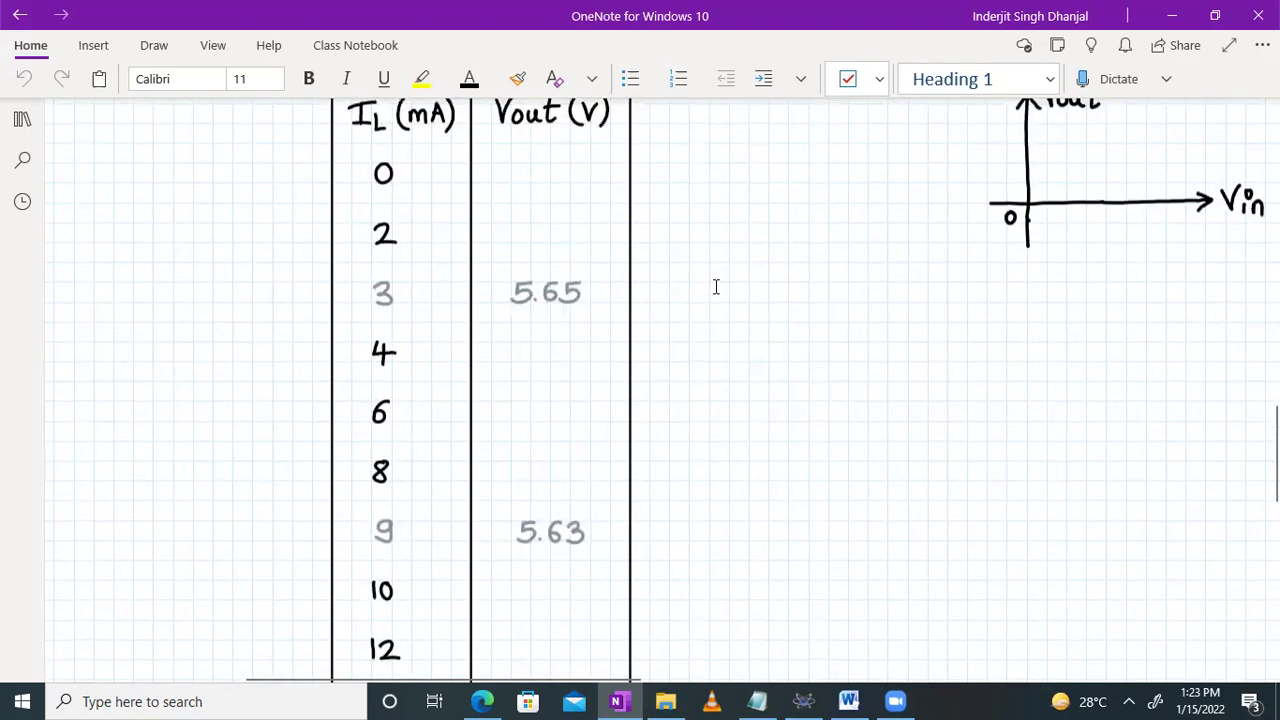
scroll(716, 287, "up", 1)
scroll(676, 334, "up", 3)
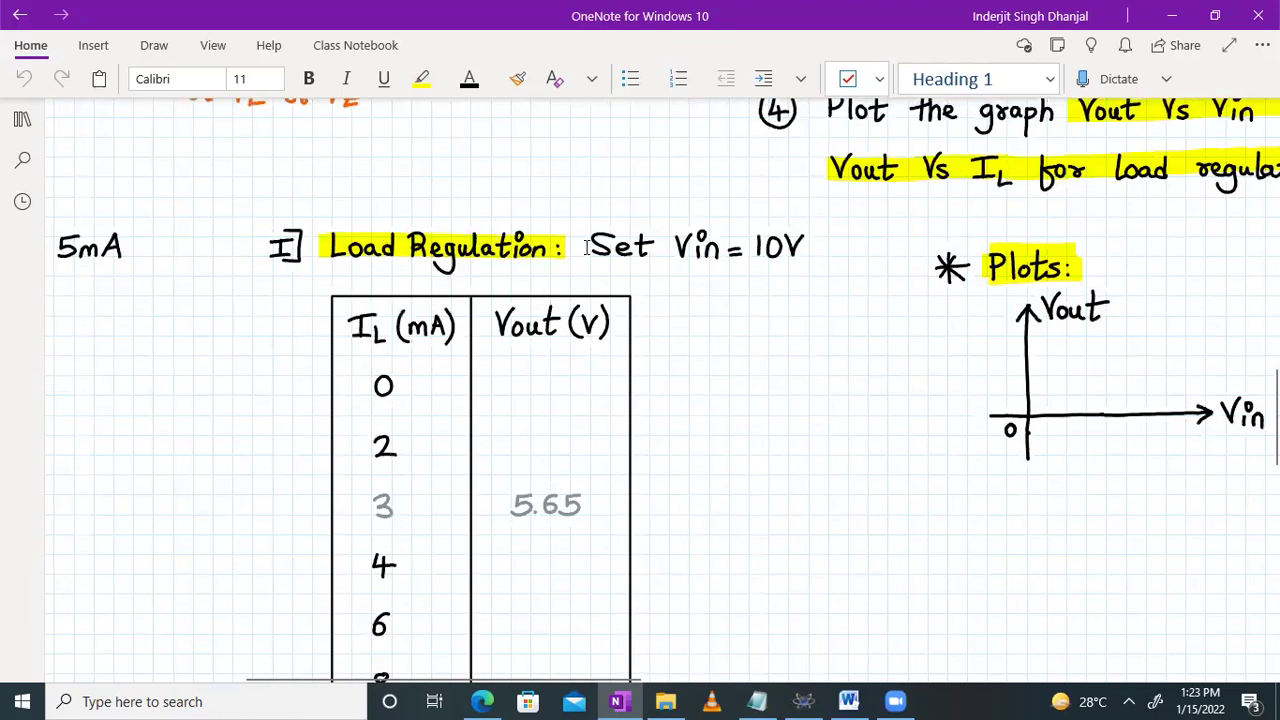
Step: Examine the plot axes for Vout versus Vin and Vout versus IL (mA) beside the load regulation table
scroll(729, 360, "right", 5)
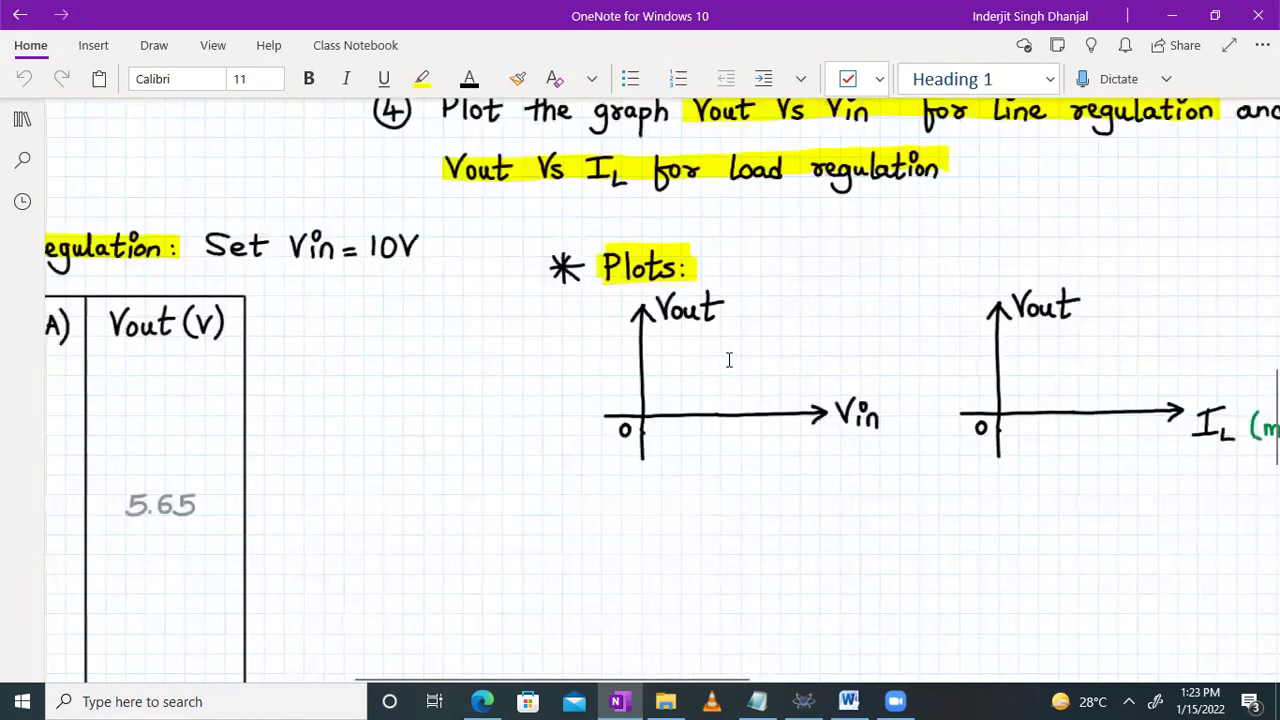
scroll(729, 360, "right", 1)
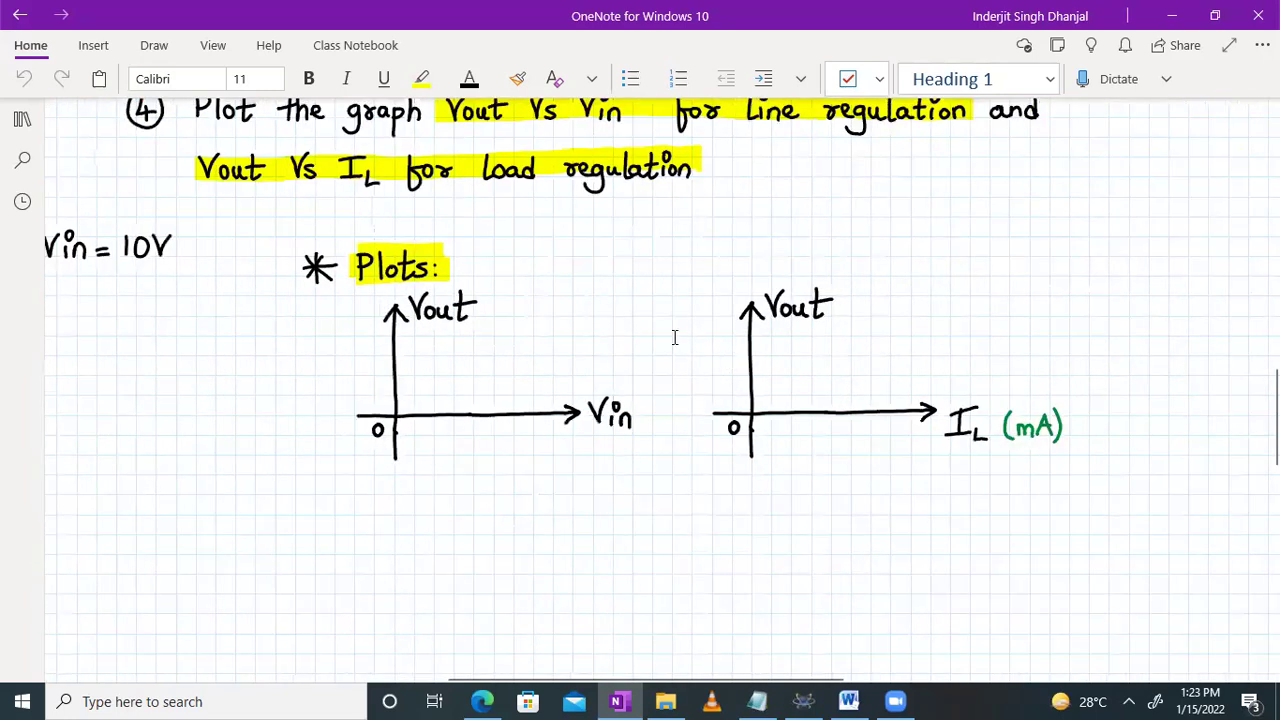
scroll(675, 337, "up", 1, "ctrl")
scroll(675, 337, "up", 1, "ctrl")
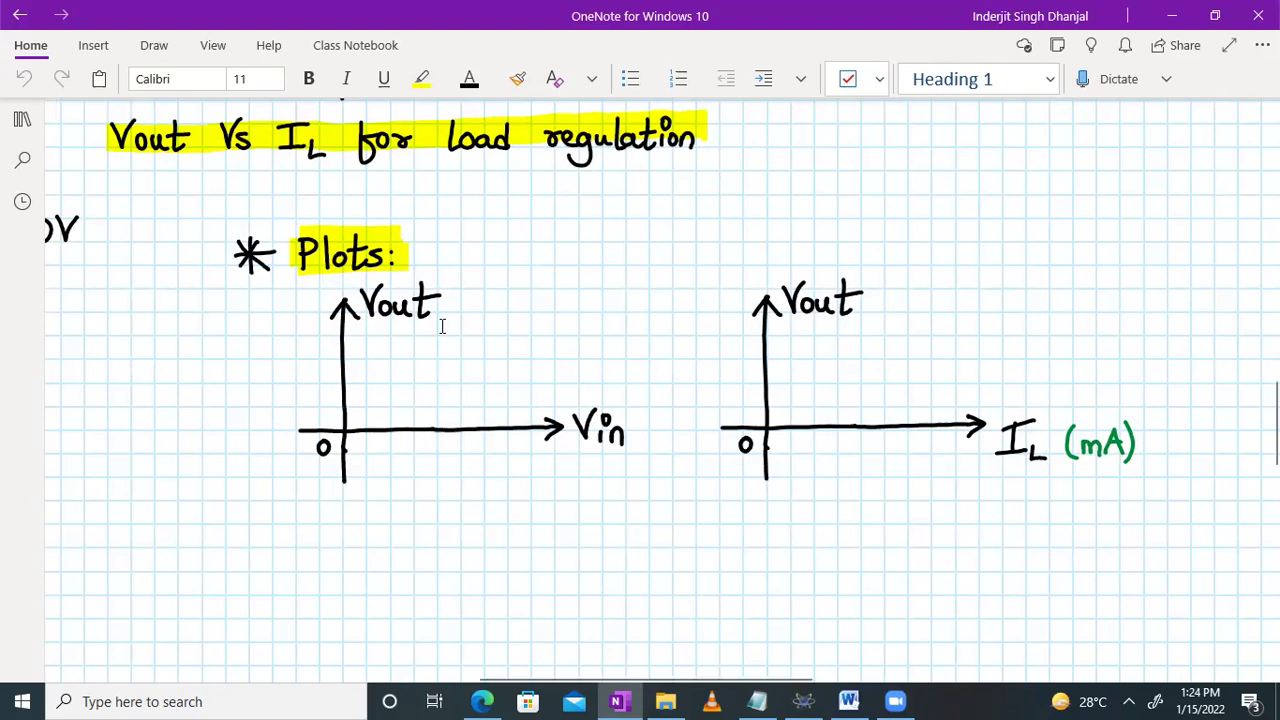
Step: Read the four points of the stepwise procedure and review the circuit to be implemented in Proteus
scroll(590, 322, "up", 1)
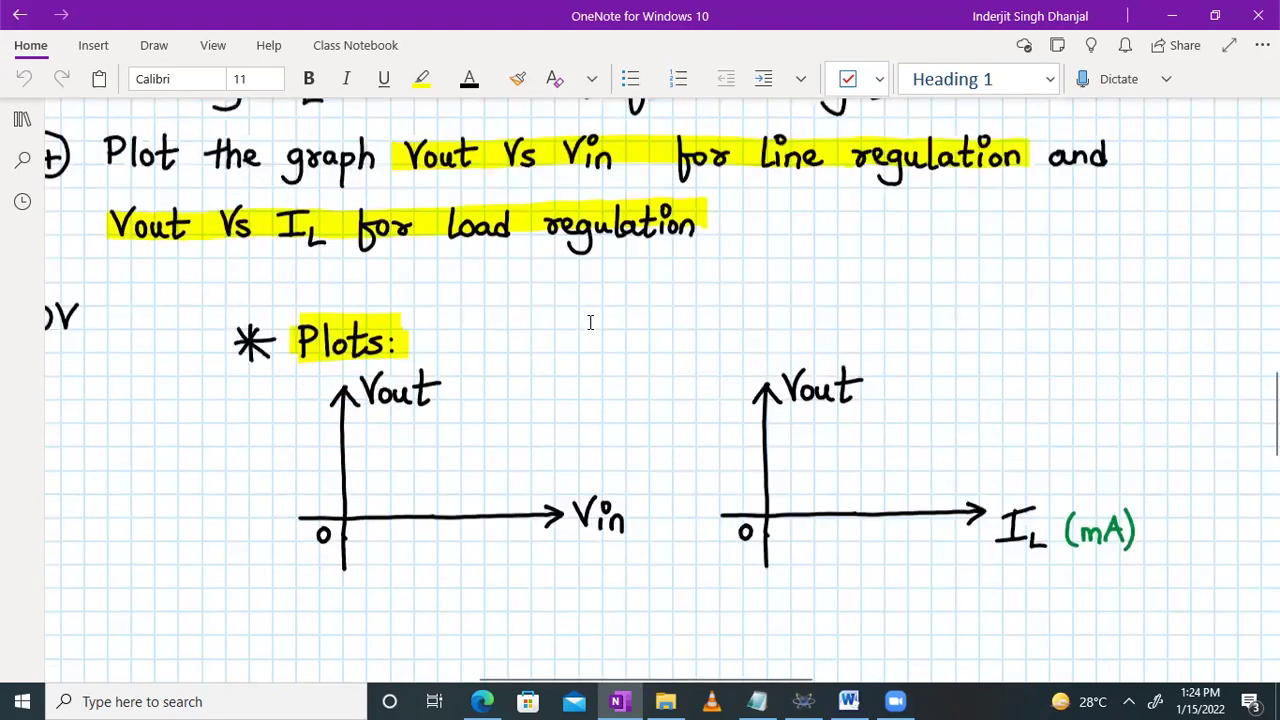
scroll(590, 322, "up", 1)
scroll(614, 422, "down", 2)
scroll(614, 422, "up", 2)
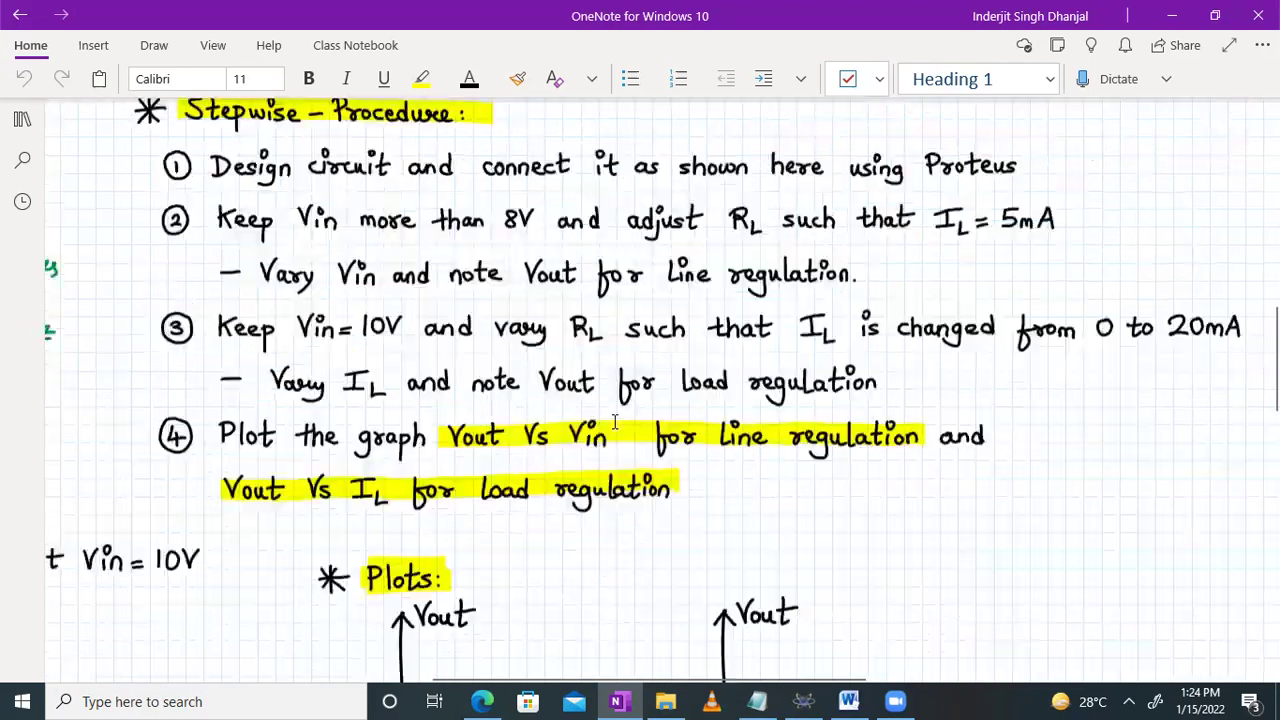
scroll(614, 420, "up", 1)
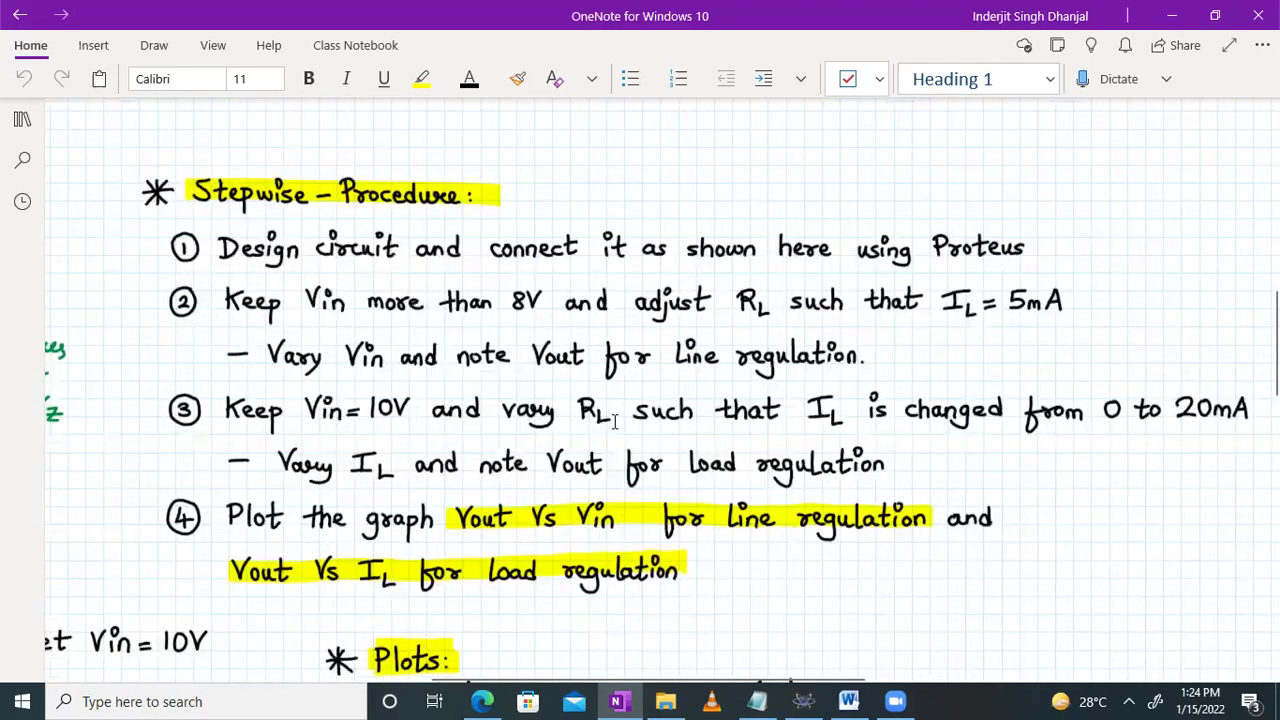
scroll(614, 422, "left", 5)
scroll(614, 422, "up", 3)
scroll(614, 422, "left", 1)
scroll(785, 570, "down", 2)
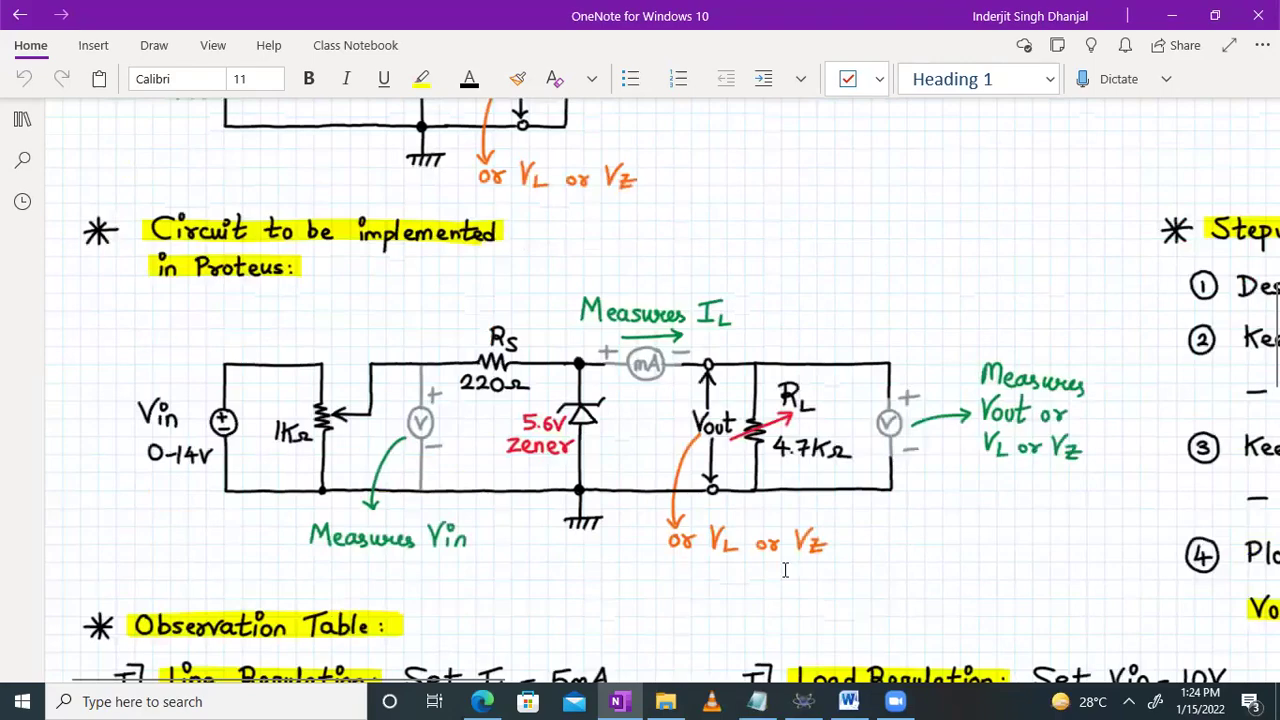
Step: Switch to the Proteus schematic and pause the running Zener regulator simulation
left_click(803, 701)
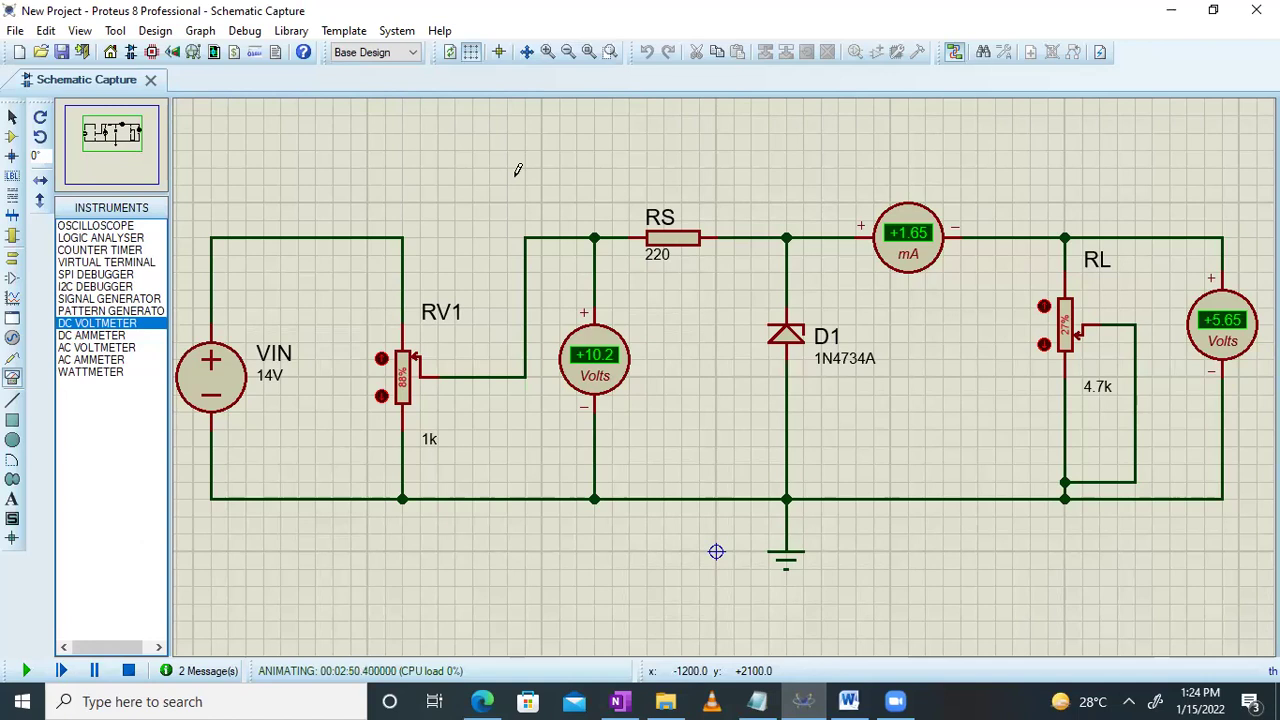
key("Pause")
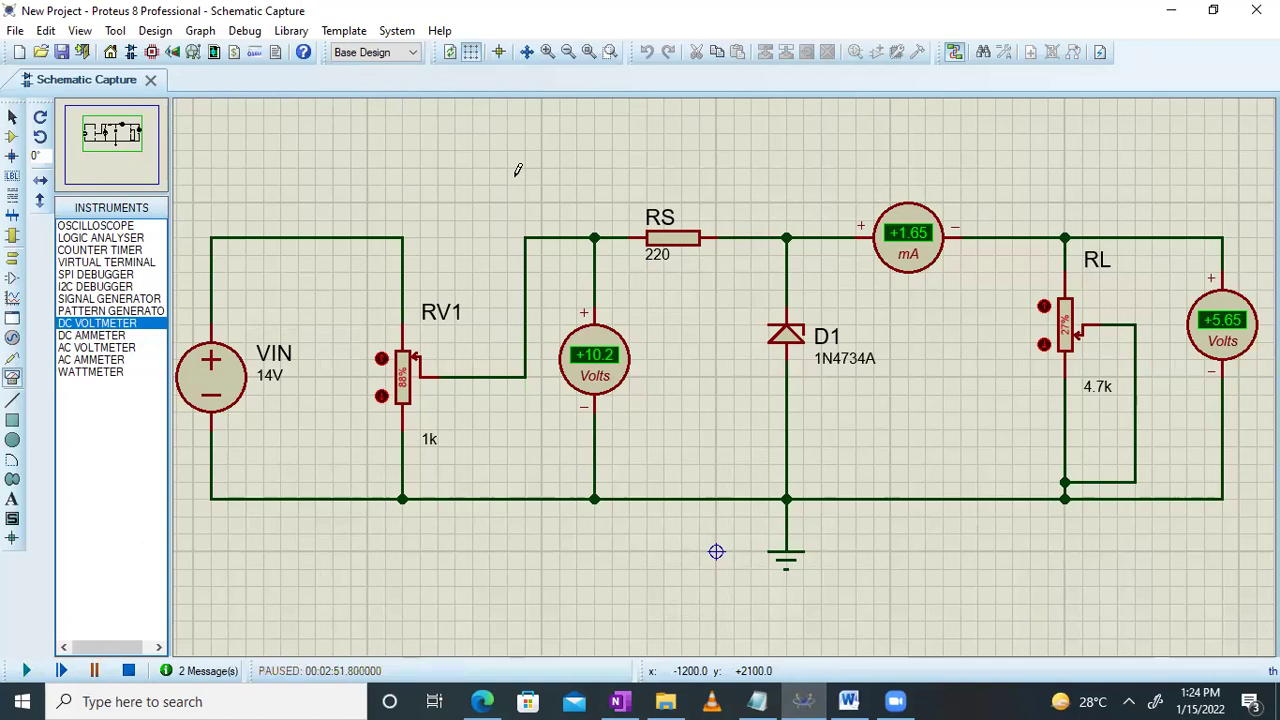